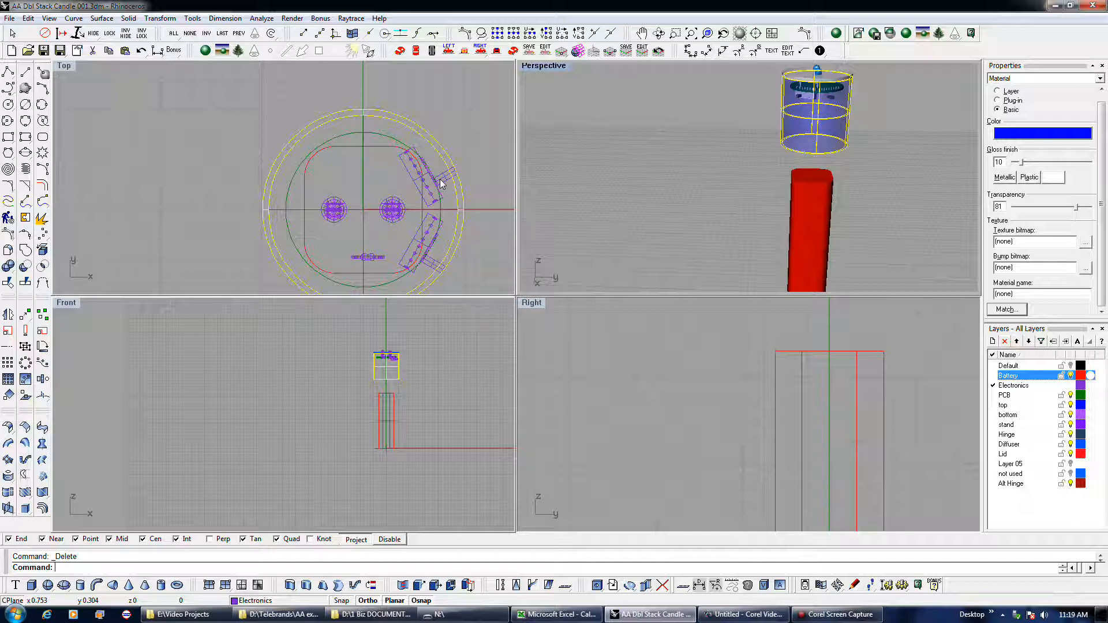
Step: Examine the two angled electronics groups and the concentric cylindrical housing in the Top view by highlighting each, ending with the housing polysurface
{"action": "left_click", "coordinate": [441, 179]}
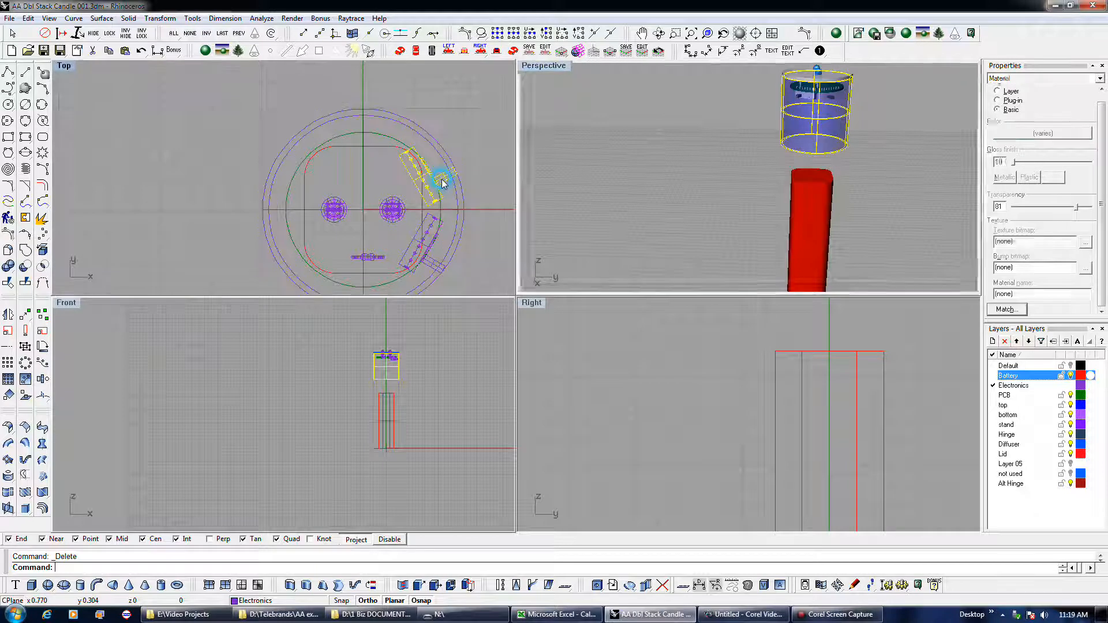
{"action": "left_click", "coordinate": [440, 226]}
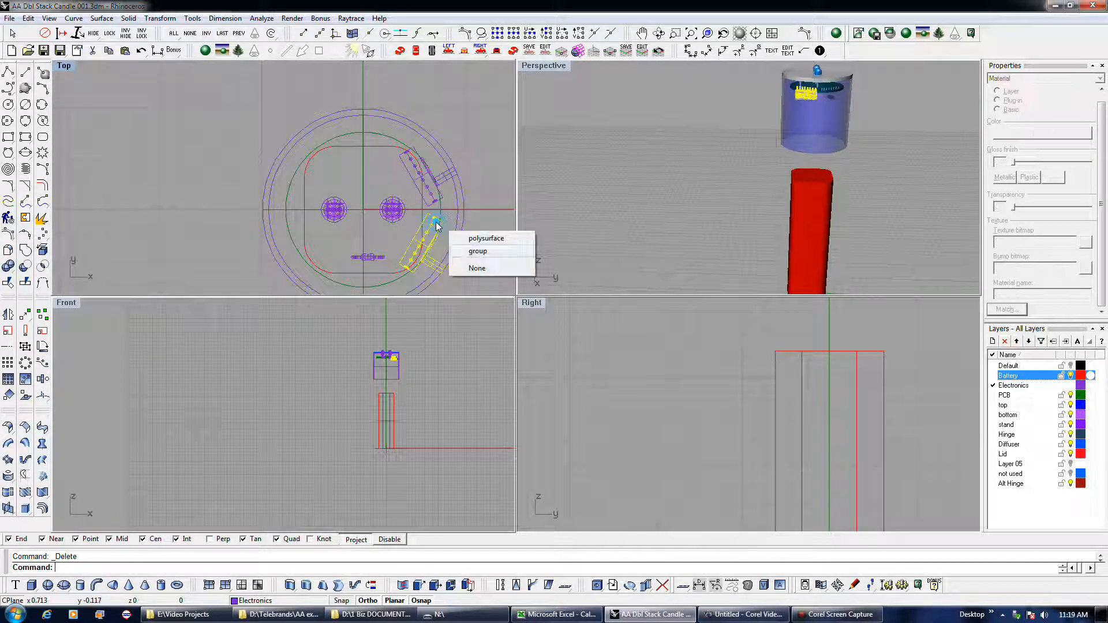
{"action": "left_click", "coordinate": [448, 183]}
{"action": "left_click", "coordinate": [446, 152]}
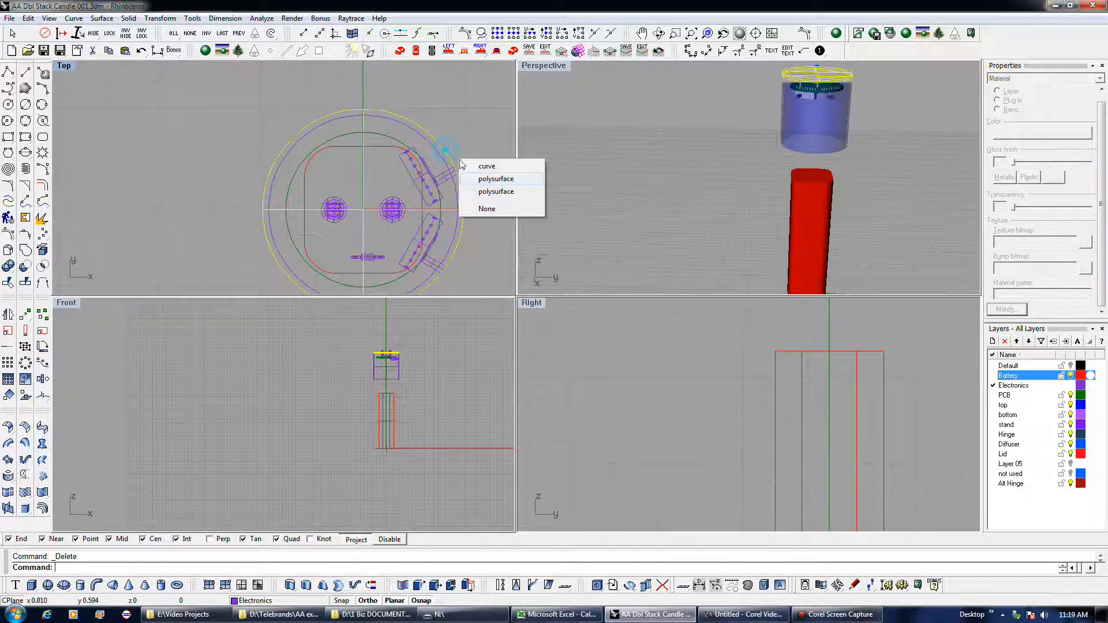
{"action": "left_click", "coordinate": [437, 158]}
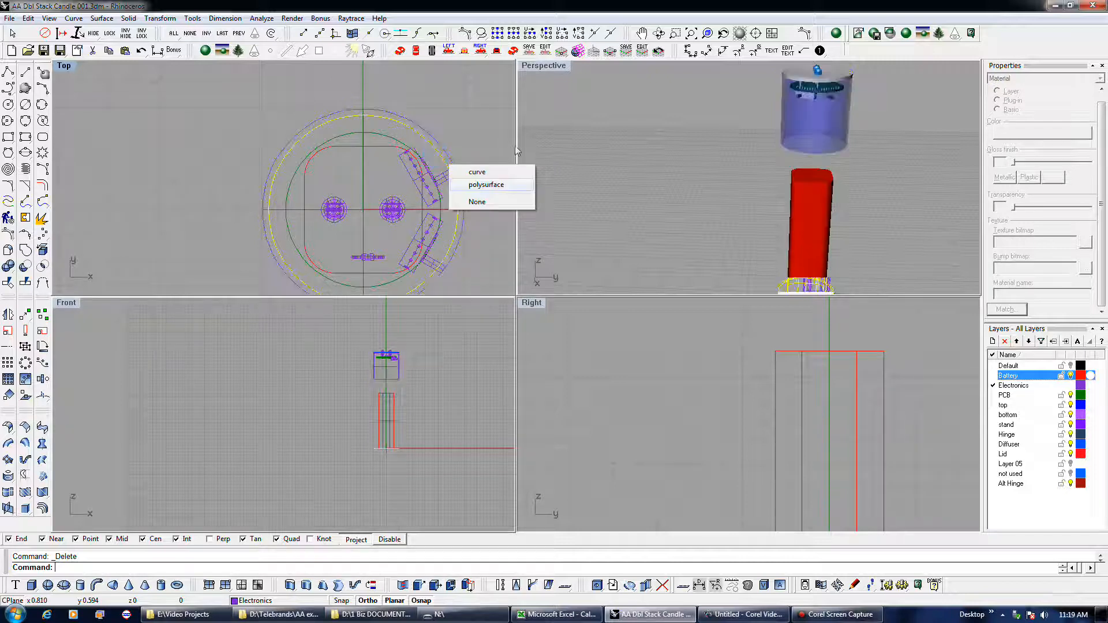
{"action": "left_click", "coordinate": [486, 184]}
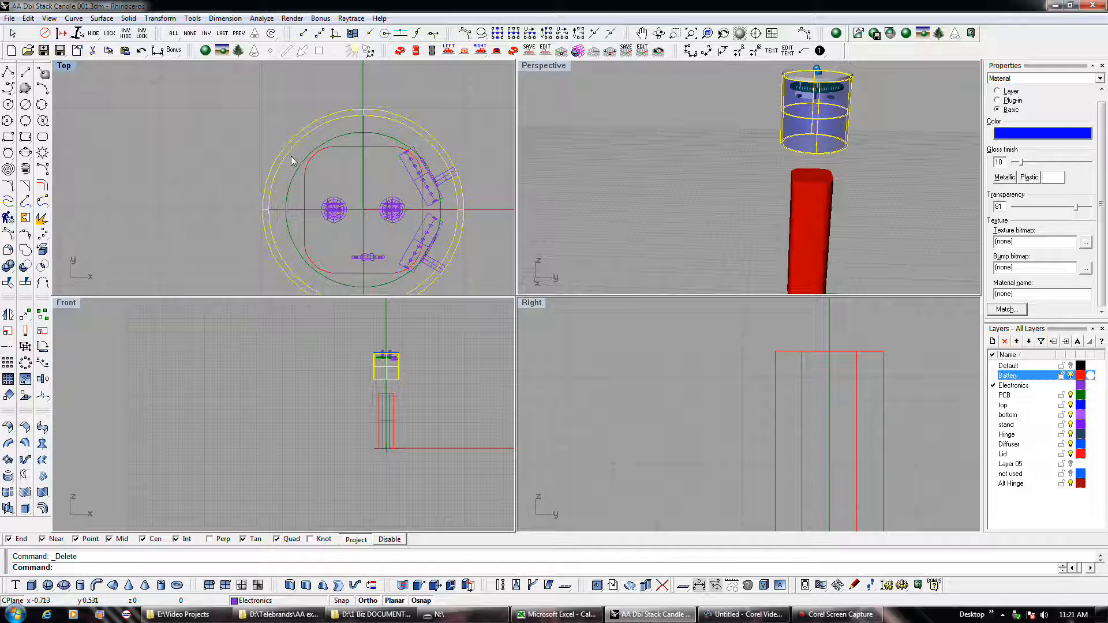
Step: Examine the angled electronics groups and the rounded battery outline curve in the Top view, and highlight Layer 05 in the layer list
{"action": "left_click", "coordinate": [431, 198]}
{"action": "left_click", "coordinate": [433, 234]}
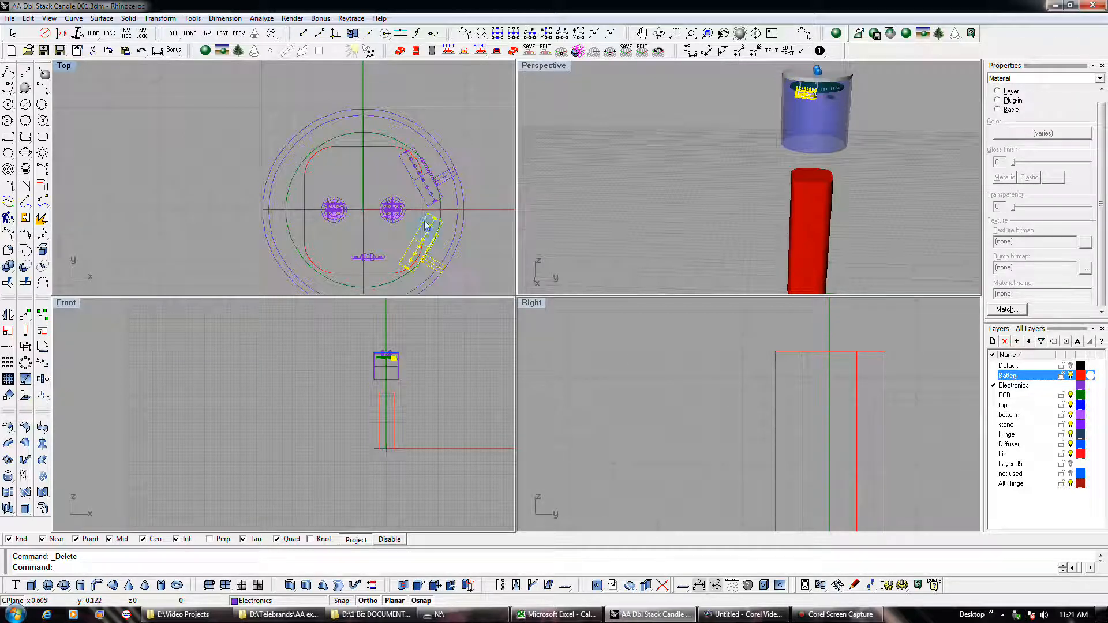
{"action": "left_click", "coordinate": [435, 211]}
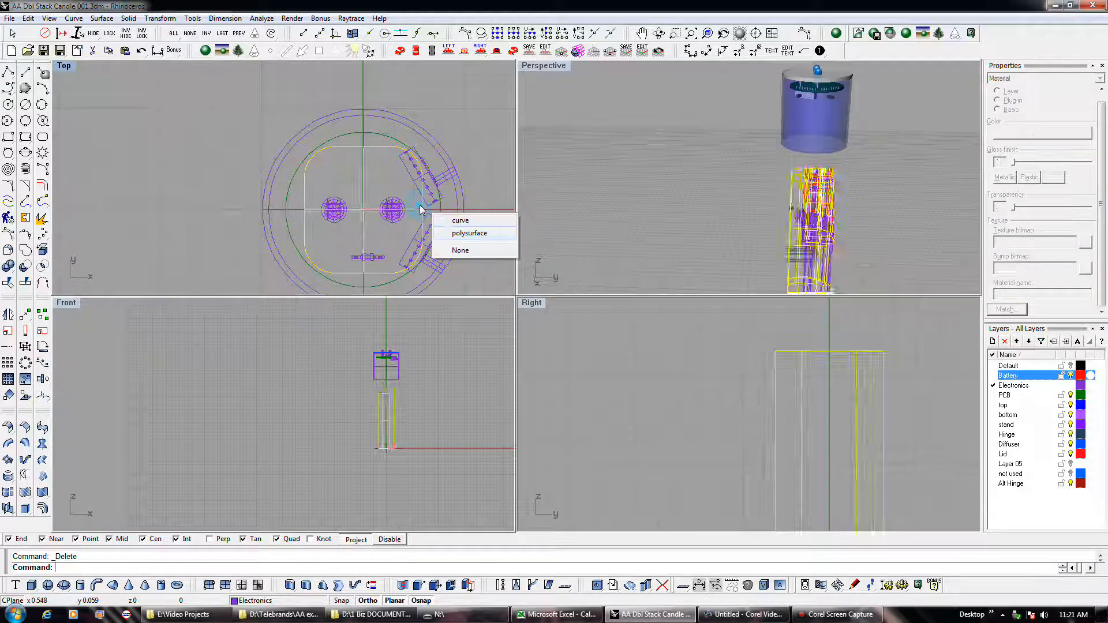
{"action": "left_click", "coordinate": [456, 221]}
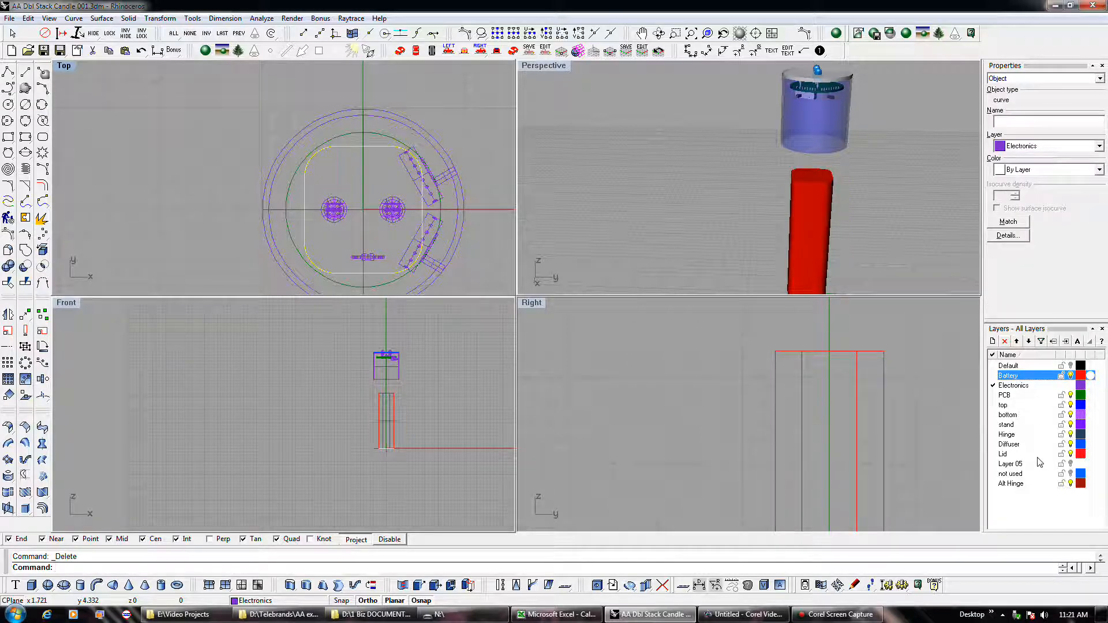
{"action": "left_click", "coordinate": [1010, 464]}
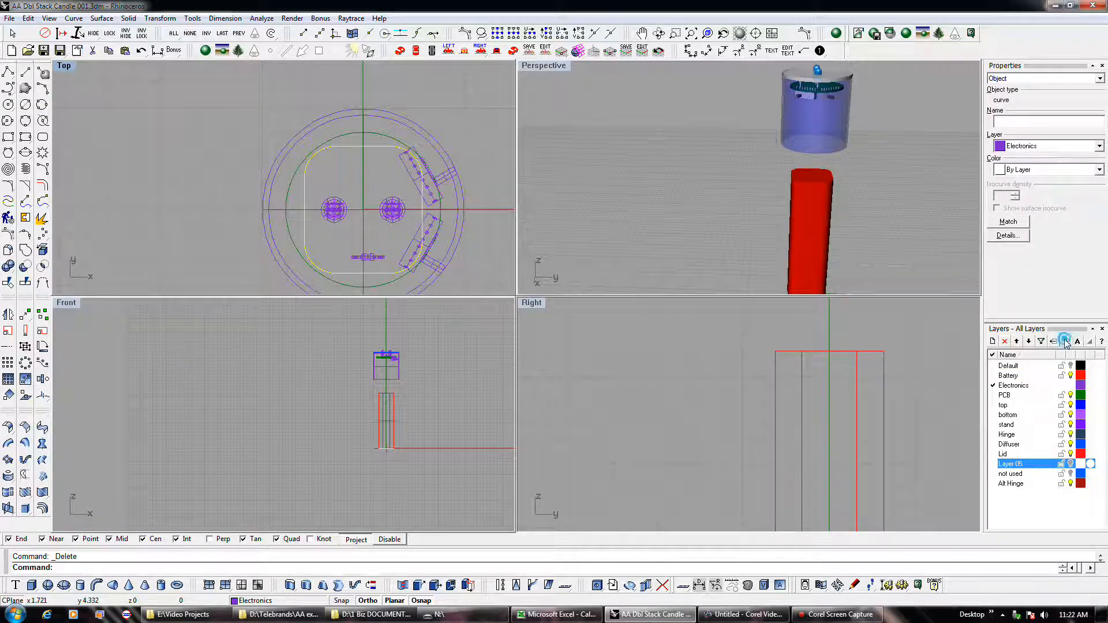
{"action": "left_click", "coordinate": [577, 226]}
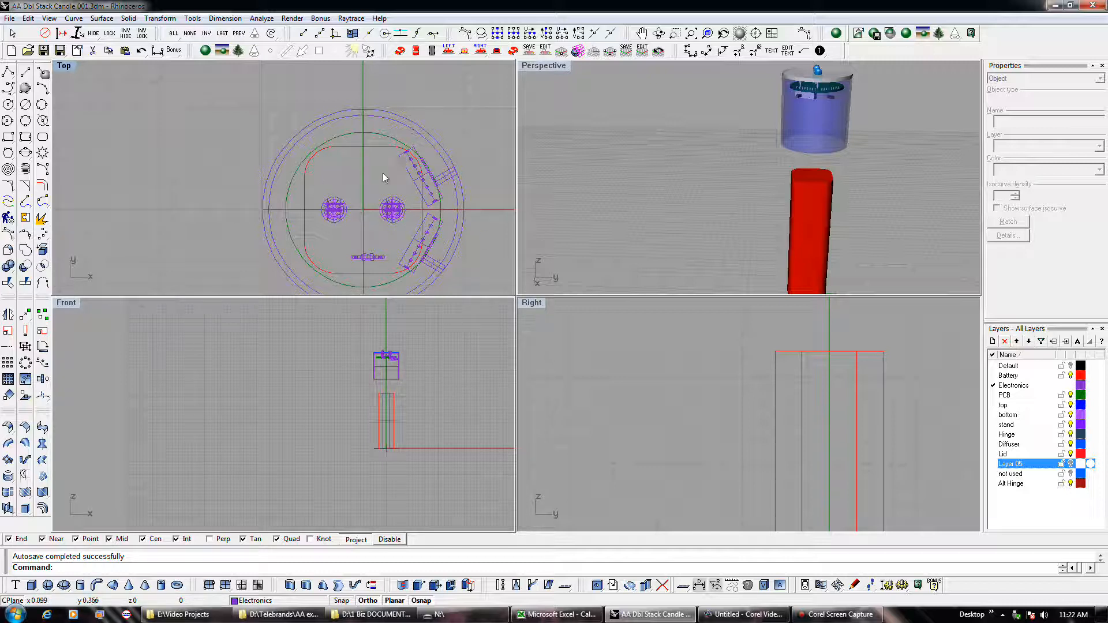
Step: Compare the positions of the angled electronics groups with the battery body and housing by highlighting them alternately
{"action": "left_click", "coordinate": [448, 182]}
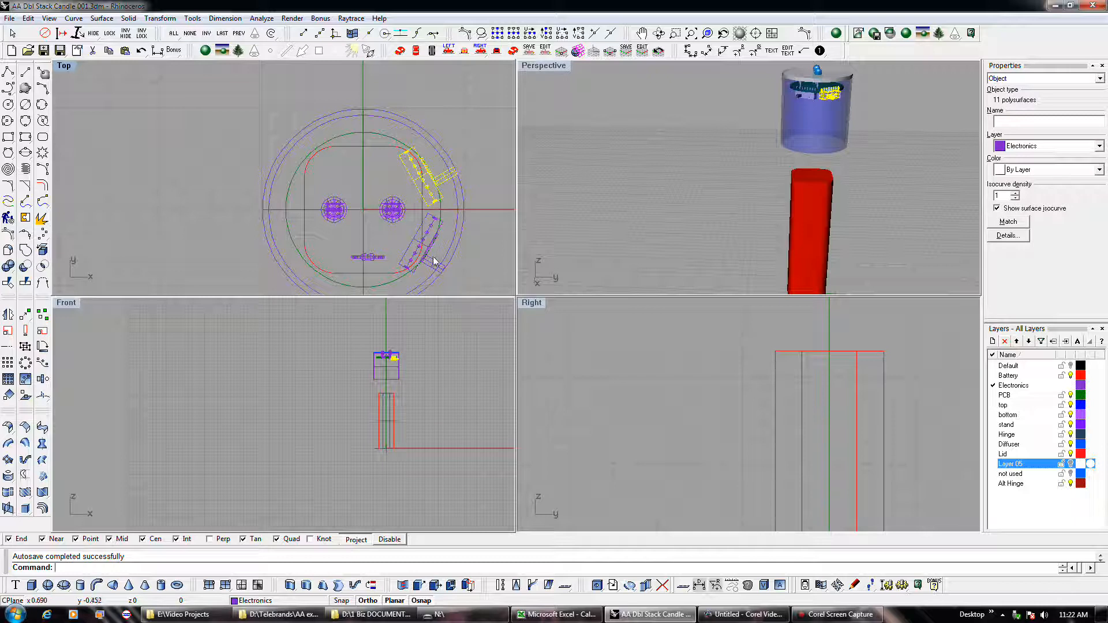
{"action": "left_click", "coordinate": [433, 263]}
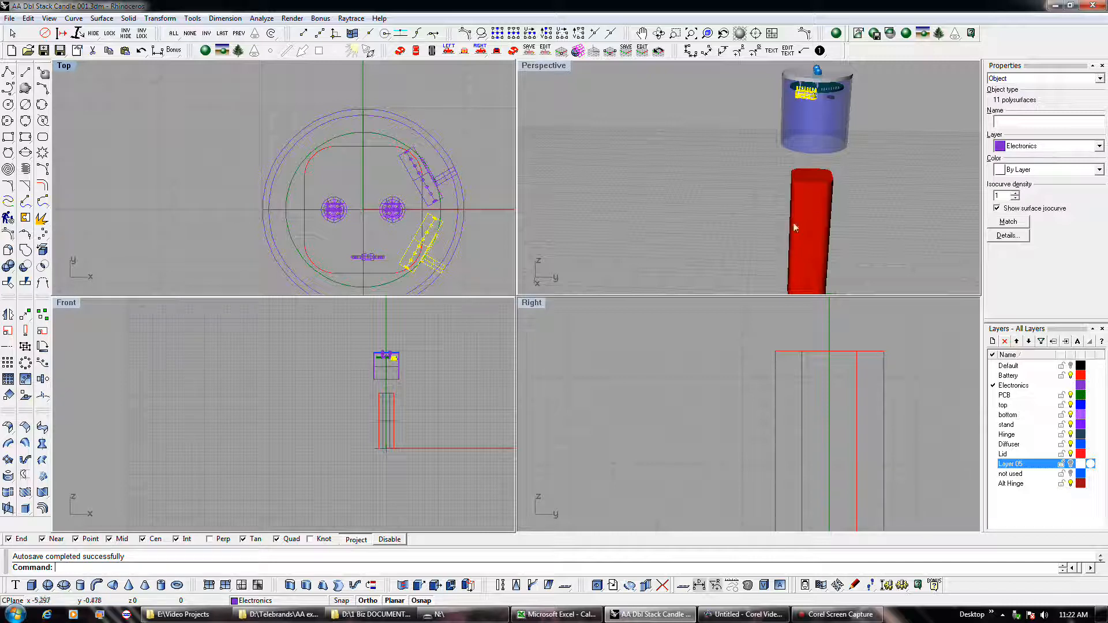
{"action": "left_click", "coordinate": [798, 149]}
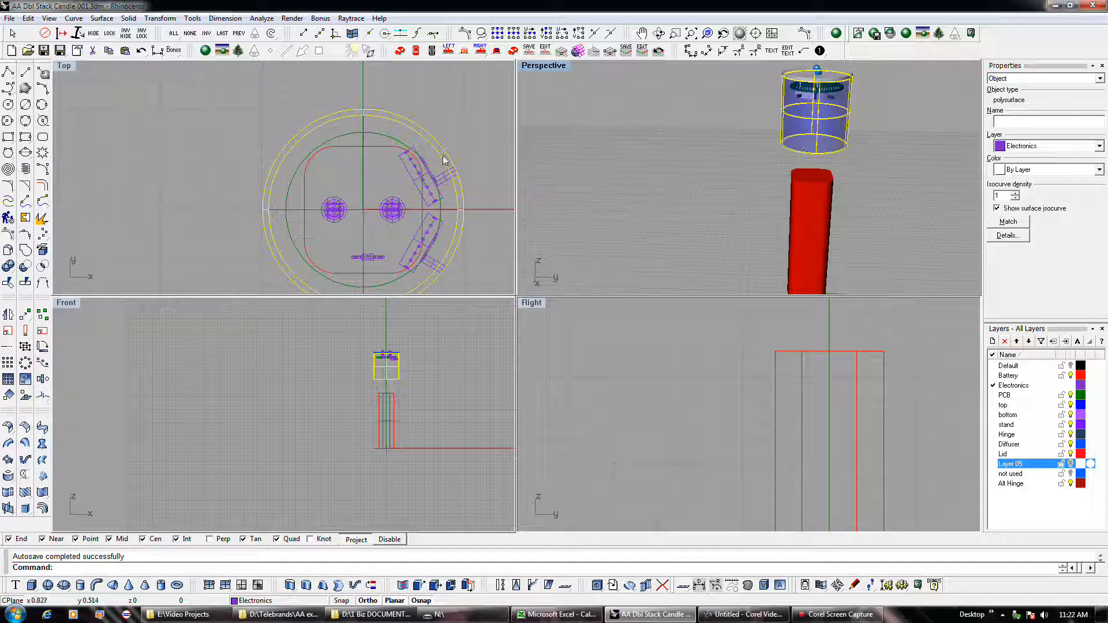
{"action": "left_click", "coordinate": [385, 149]}
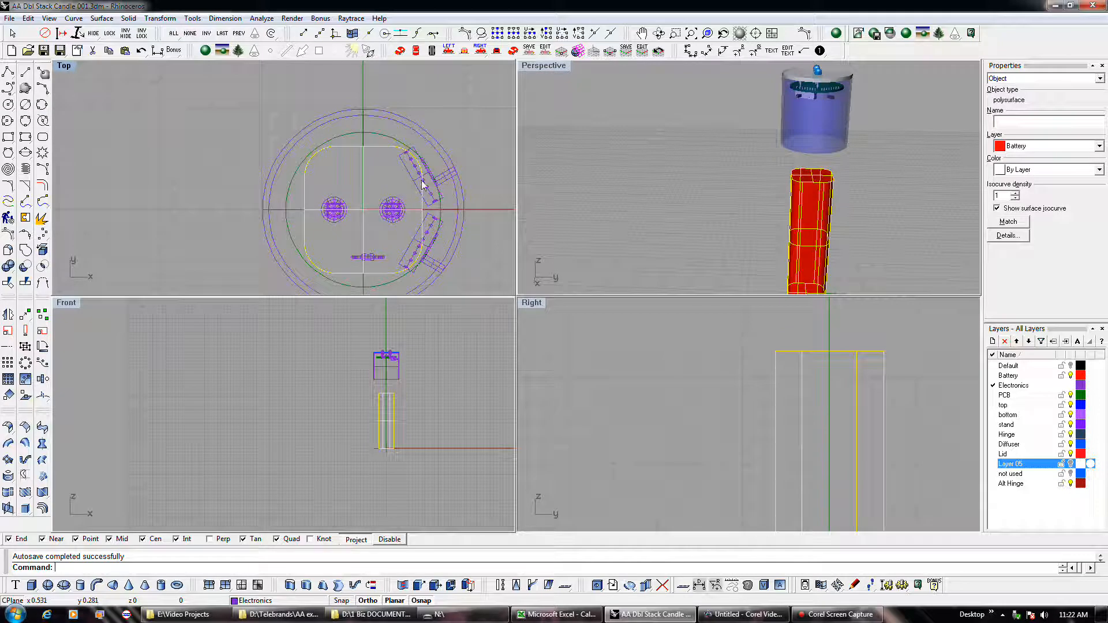
{"action": "left_click", "coordinate": [441, 181]}
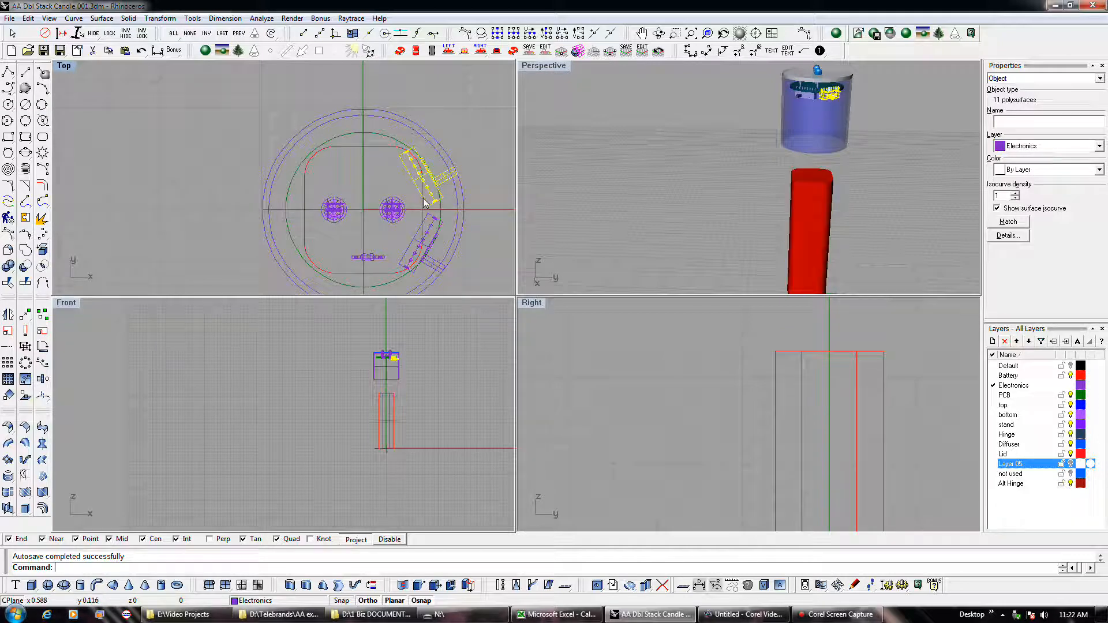
{"action": "left_click", "coordinate": [392, 147]}
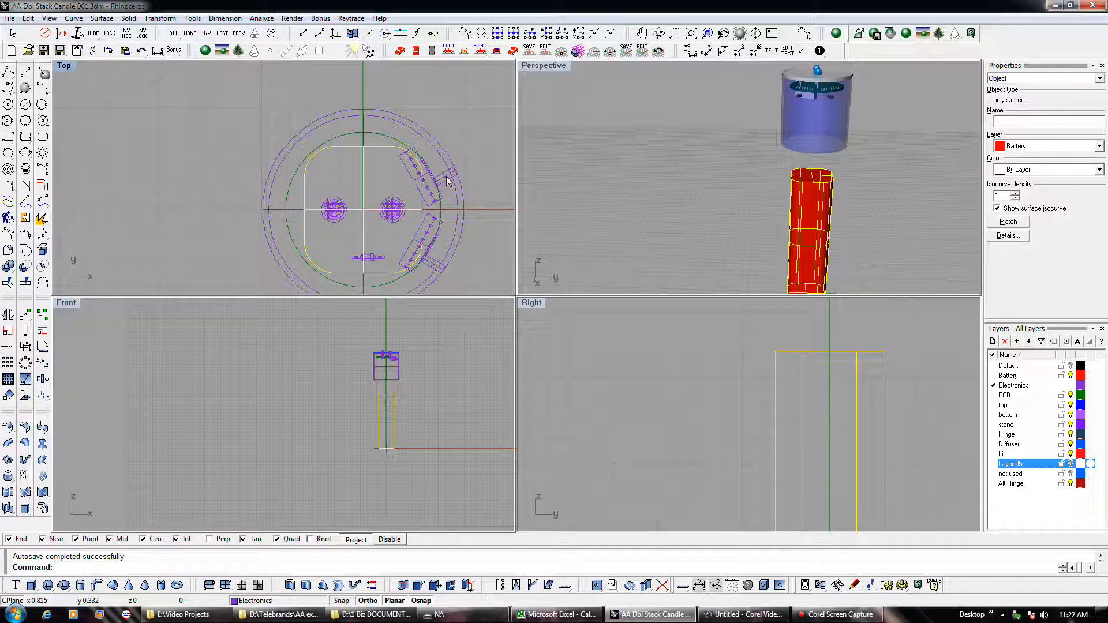
{"action": "left_click", "coordinate": [446, 175]}
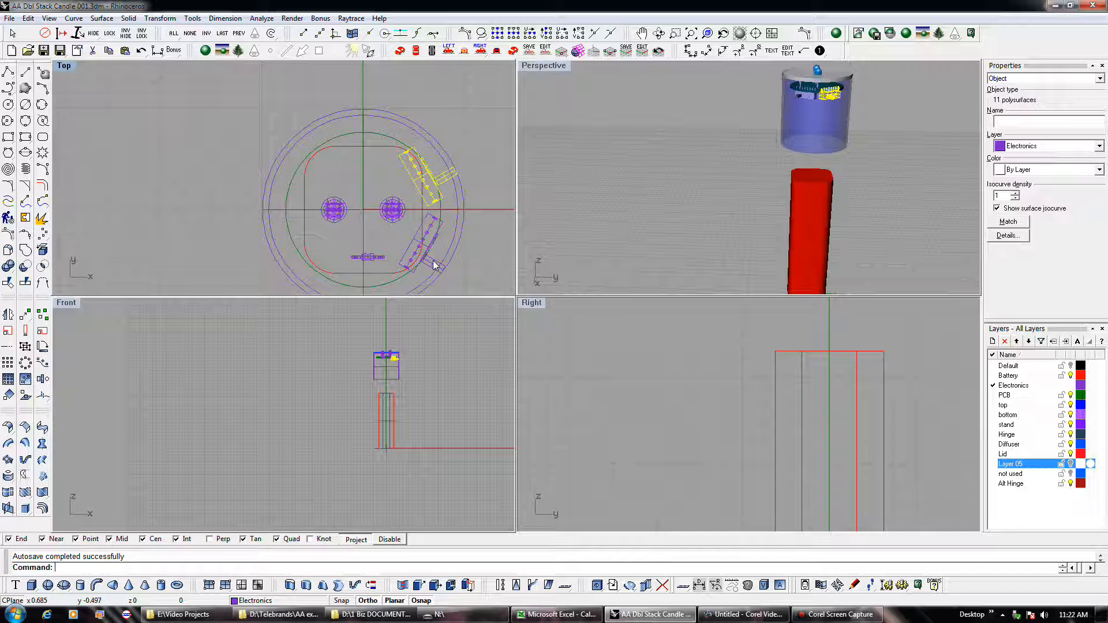
{"action": "left_click", "coordinate": [380, 147]}
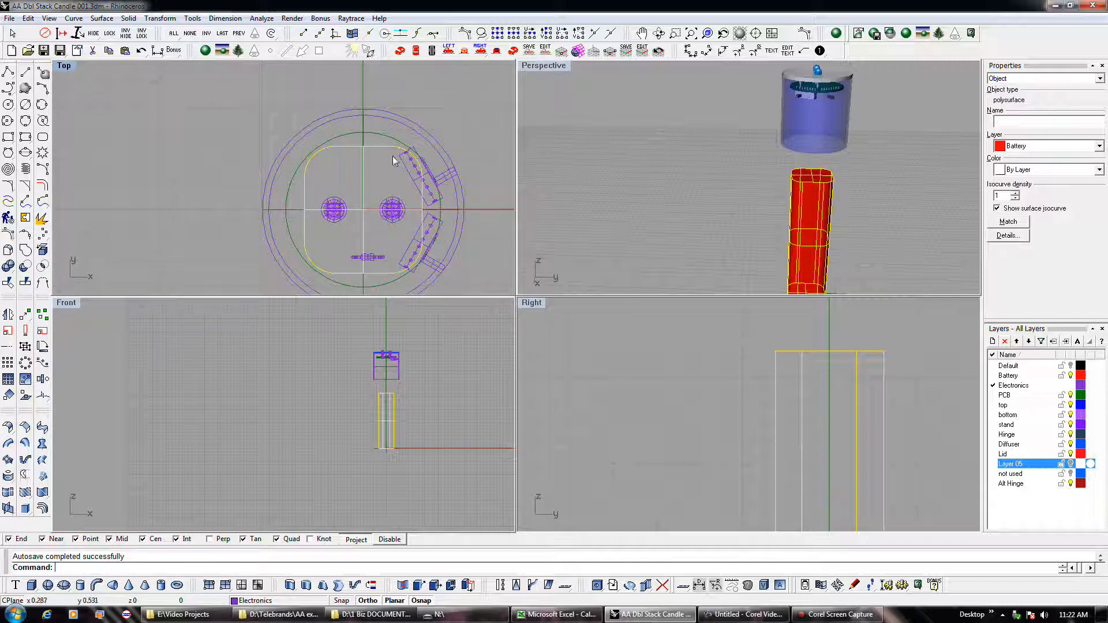
{"action": "left_click", "coordinate": [445, 182]}
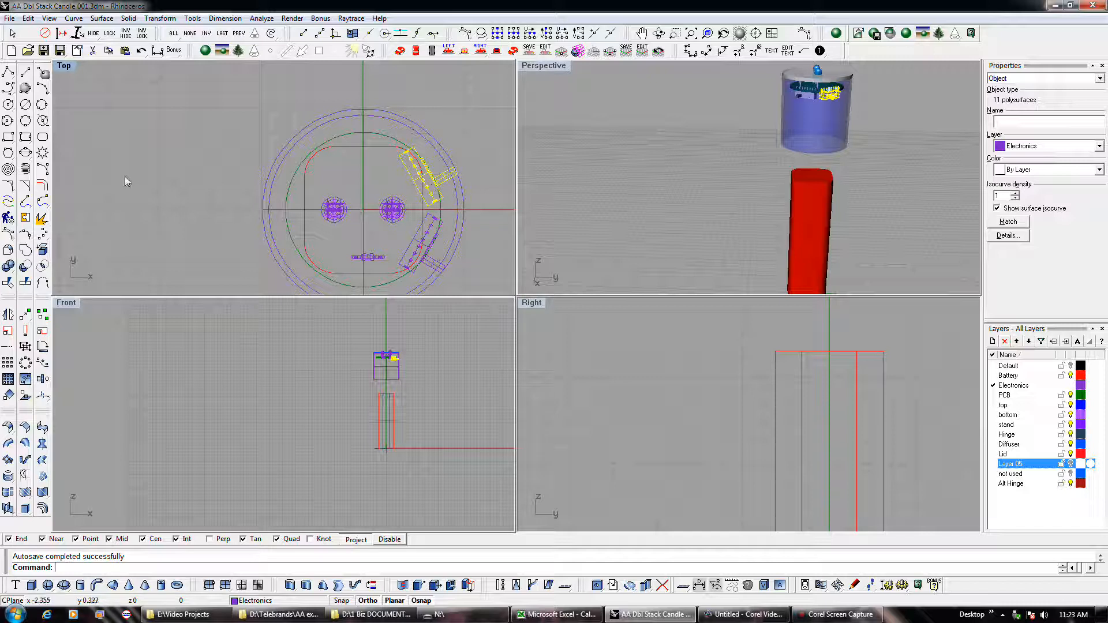
Step: Sketch a small circle beside the housing in the Top view and move the upper angled electronics group inside it
{"action": "left_click", "coordinate": [8, 104]}
{"action": "left_click", "coordinate": [159, 137]}
{"action": "left_click", "coordinate": [199, 137]}
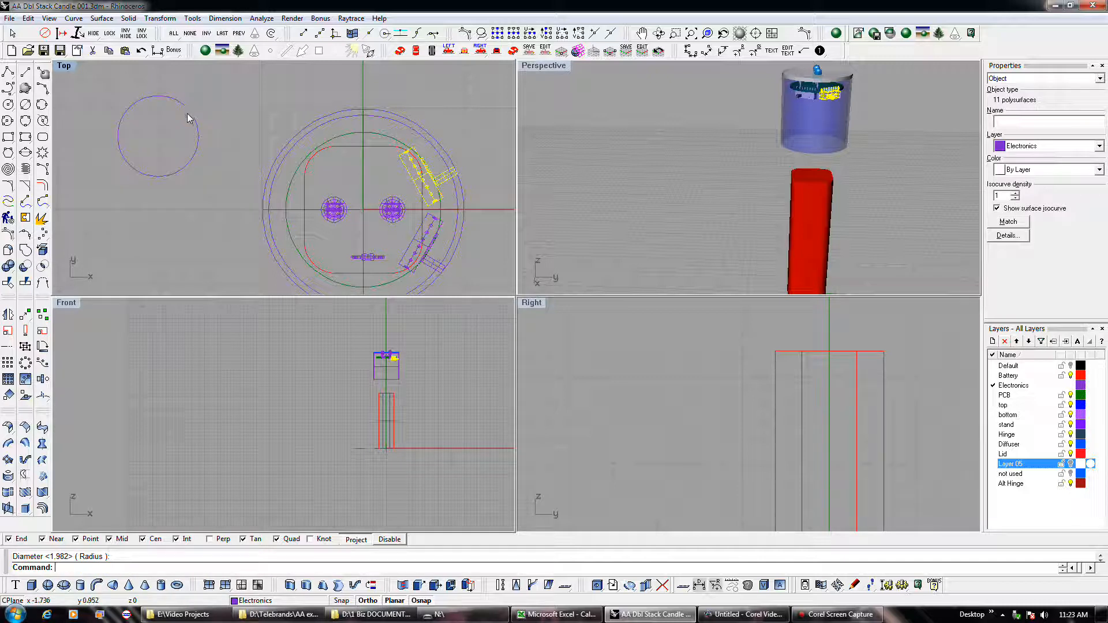
{"action": "left_click_drag", "start_coordinate": [411, 174], "coordinate": [165, 123]}
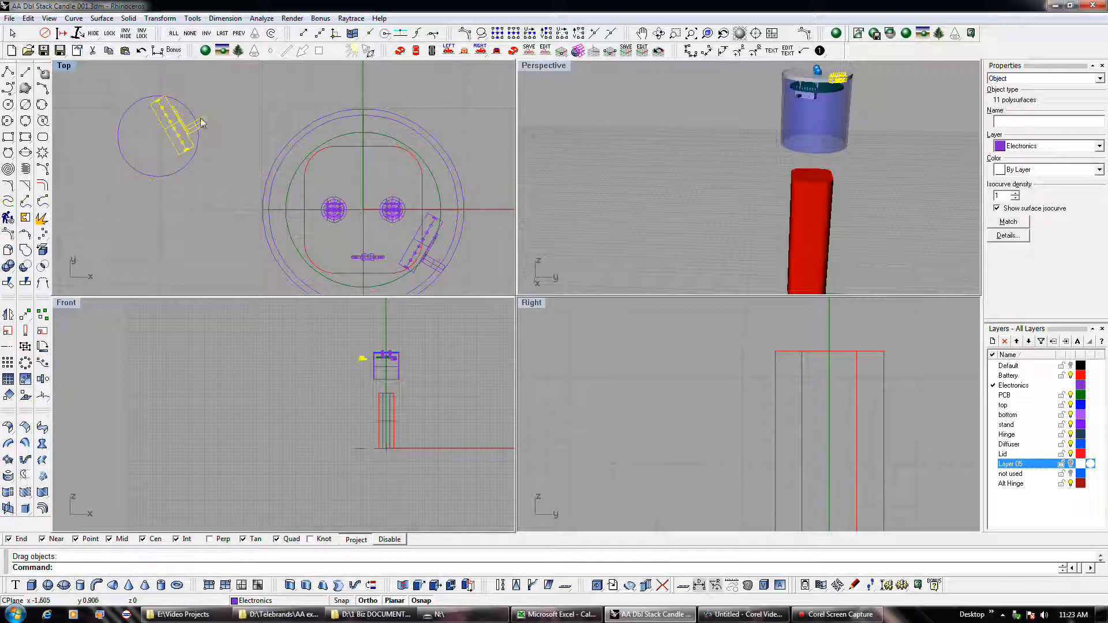
{"action": "left_click_drag", "start_coordinate": [181, 128], "coordinate": [176, 137]}
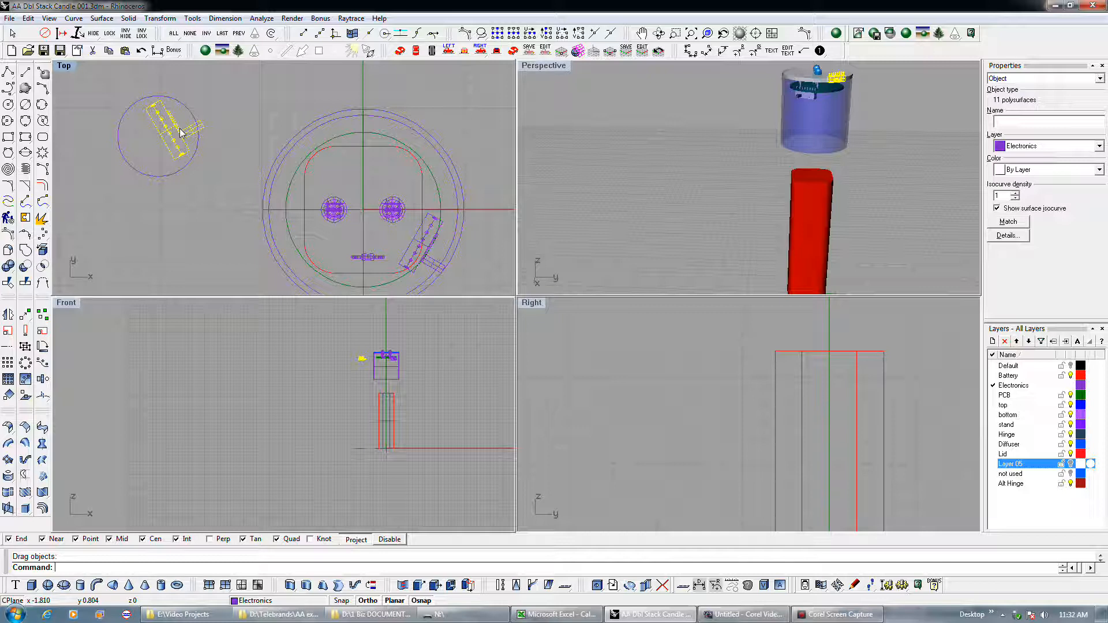
Step: Undo the electronics group moves and the small trial circle, and clear the selection
{"action": "key", "text": "ctrl+z"}
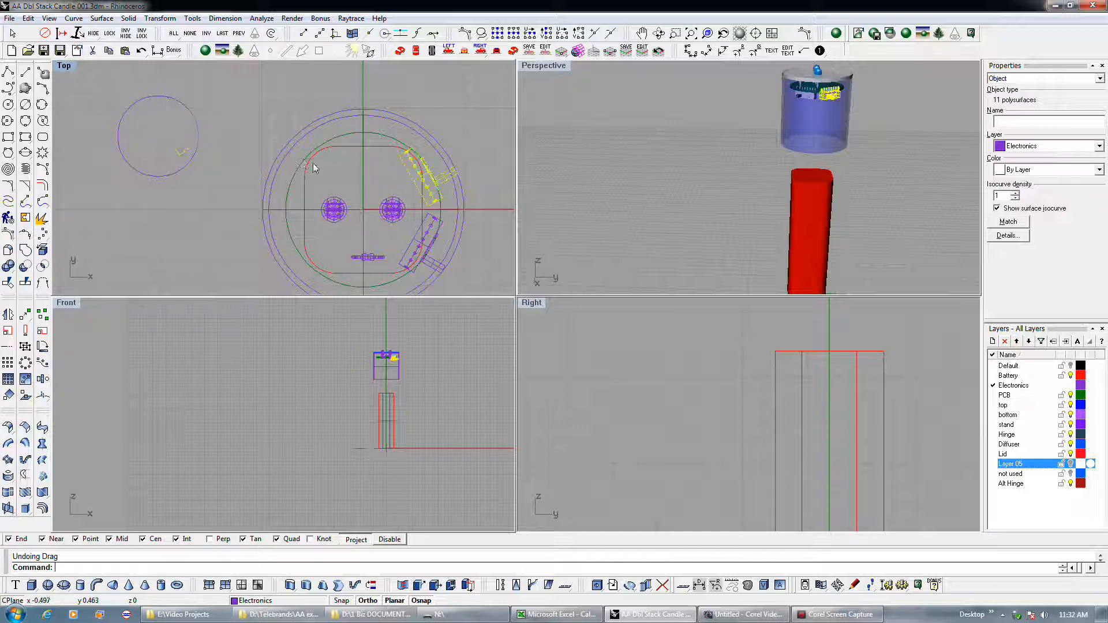
{"action": "key", "text": "ctrl+z"}
{"action": "left_click", "coordinate": [449, 129]}
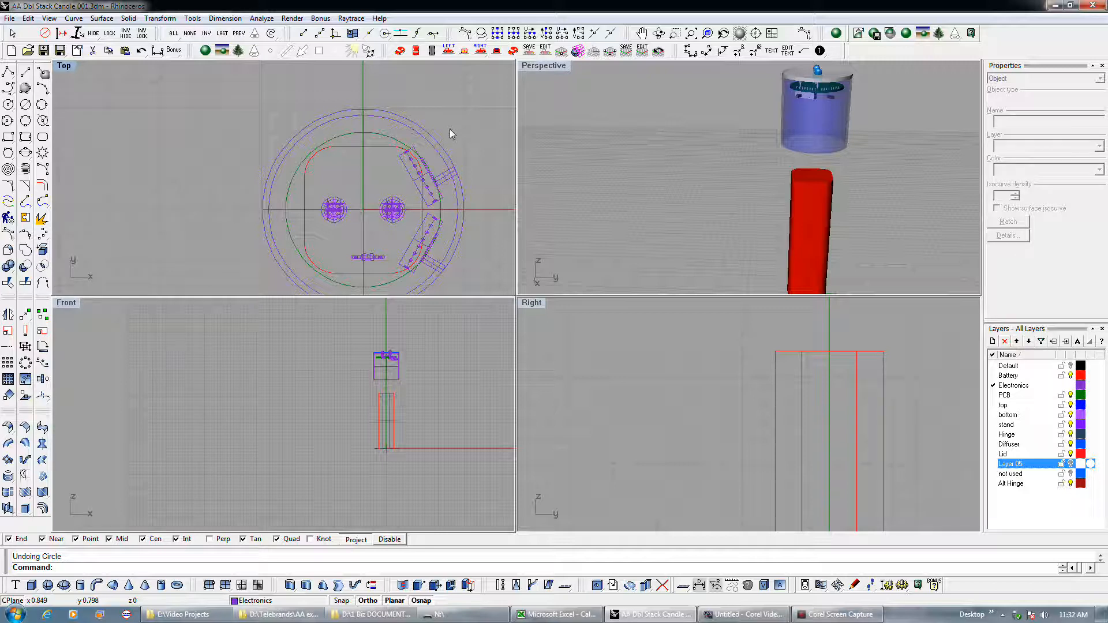
Step: Select the upper angled electronics group and examine closely how it fits against the battery outline and the PCB circle
{"action": "left_click", "coordinate": [437, 183]}
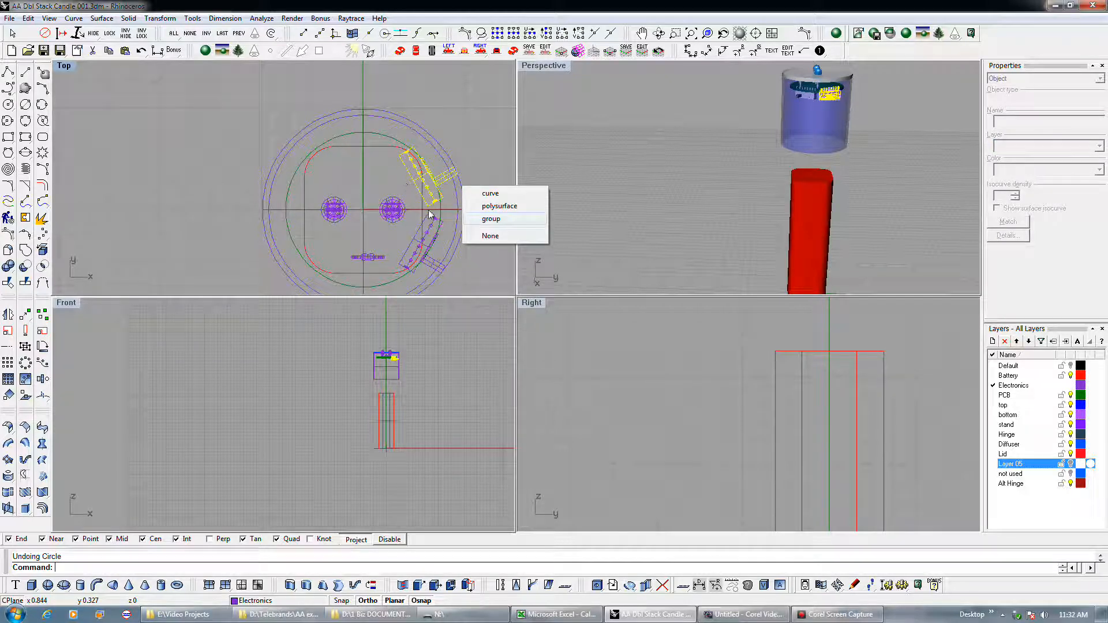
{"action": "right_click", "coordinate": [411, 185]}
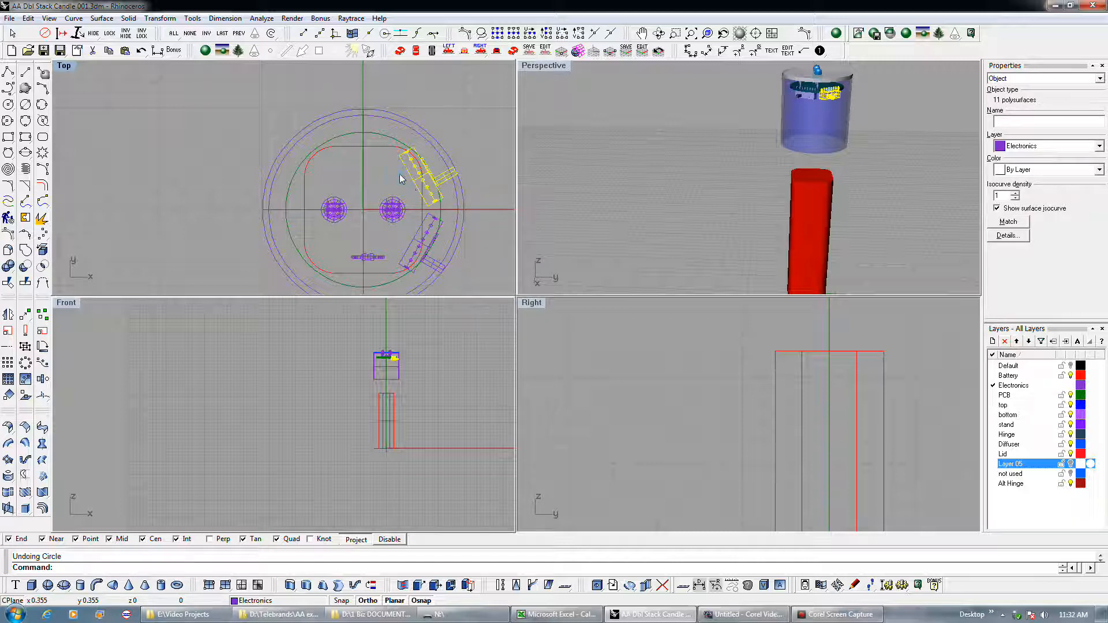
{"action": "left_click", "coordinate": [400, 174]}
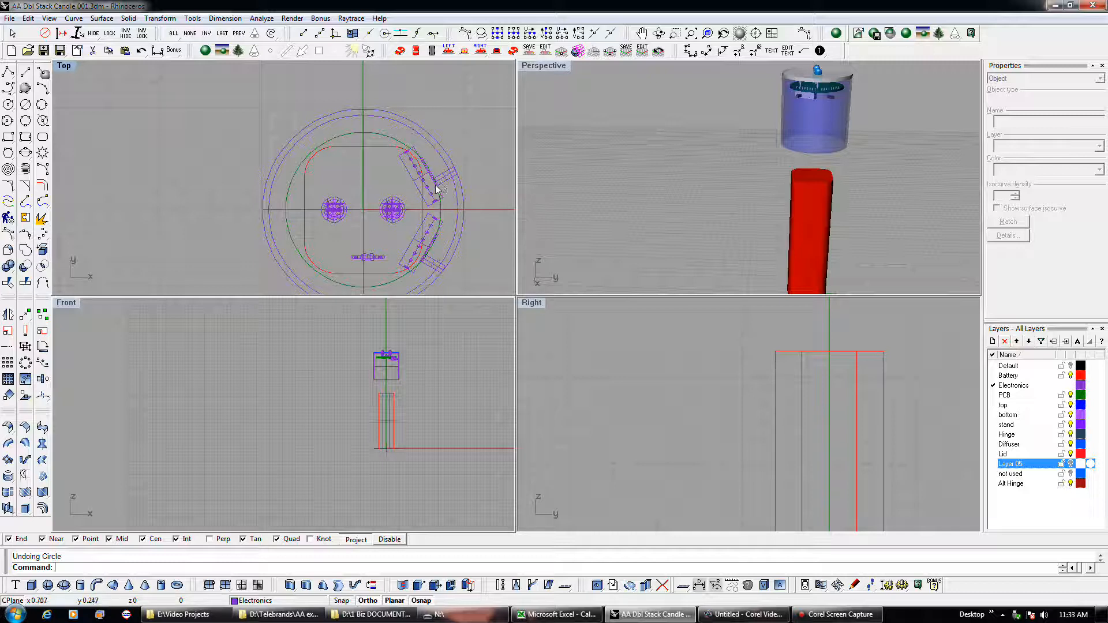
{"action": "left_click", "coordinate": [438, 192]}
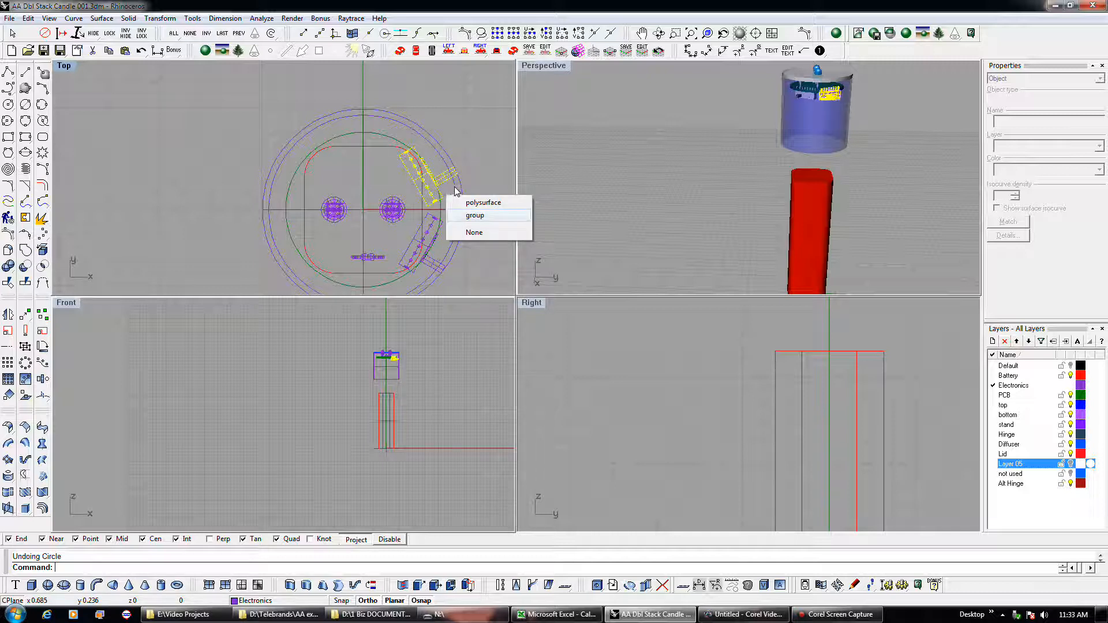
{"action": "left_click", "coordinate": [462, 215]}
{"action": "left_click_drag", "start_coordinate": [446, 180], "coordinate": [448, 175]}
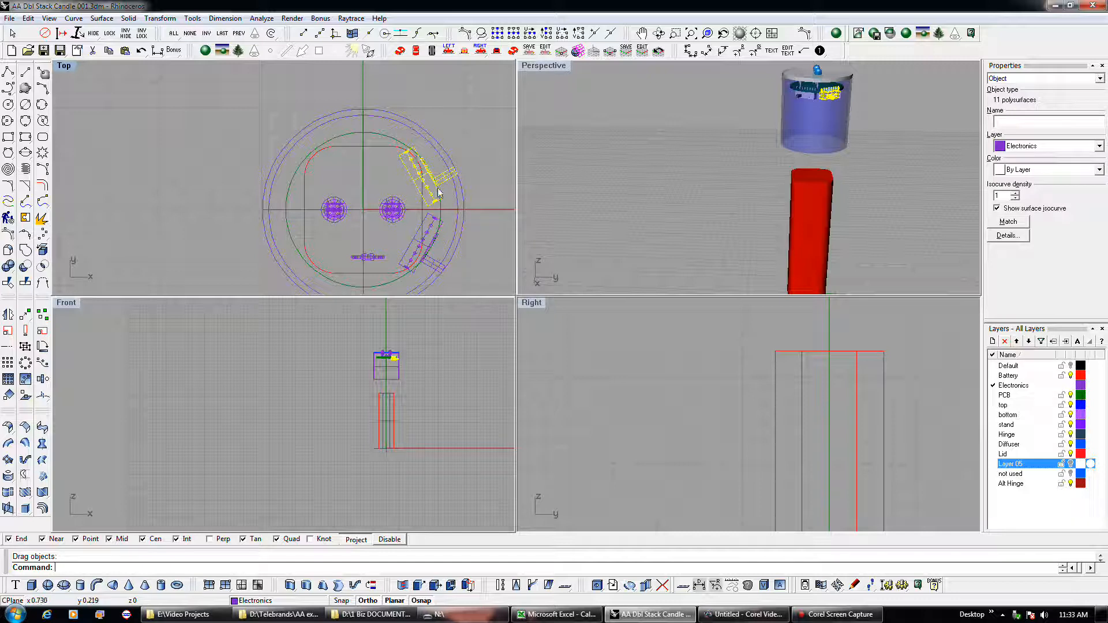
{"action": "scroll", "coordinate": [430, 173], "scroll_direction": "up", "scroll_amount": 4}
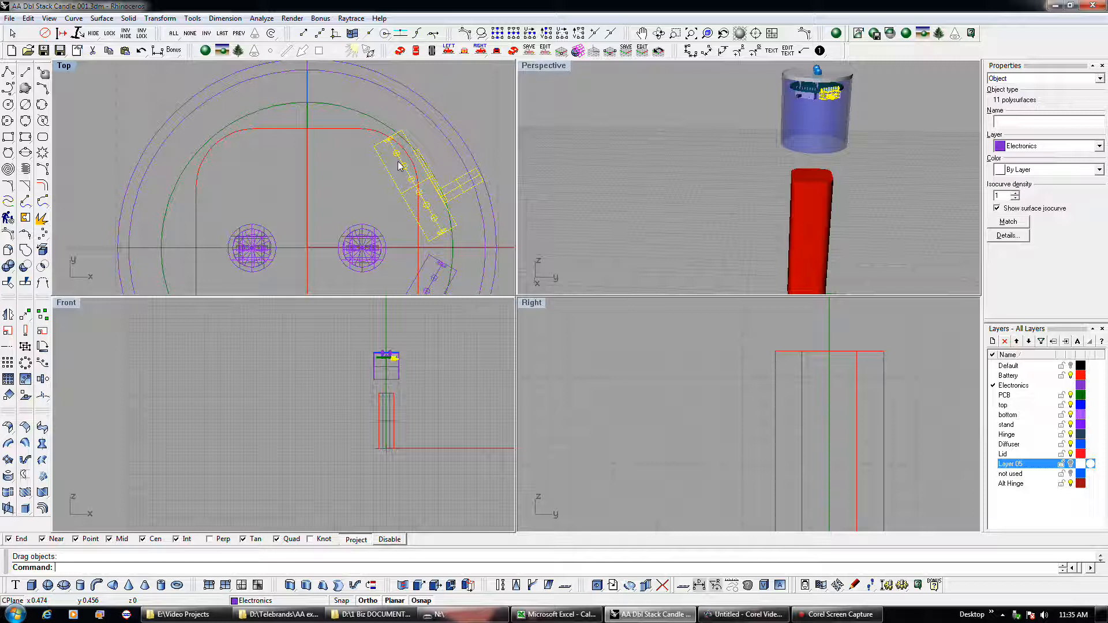
{"action": "scroll", "coordinate": [347, 133], "scroll_direction": "down", "scroll_amount": 5}
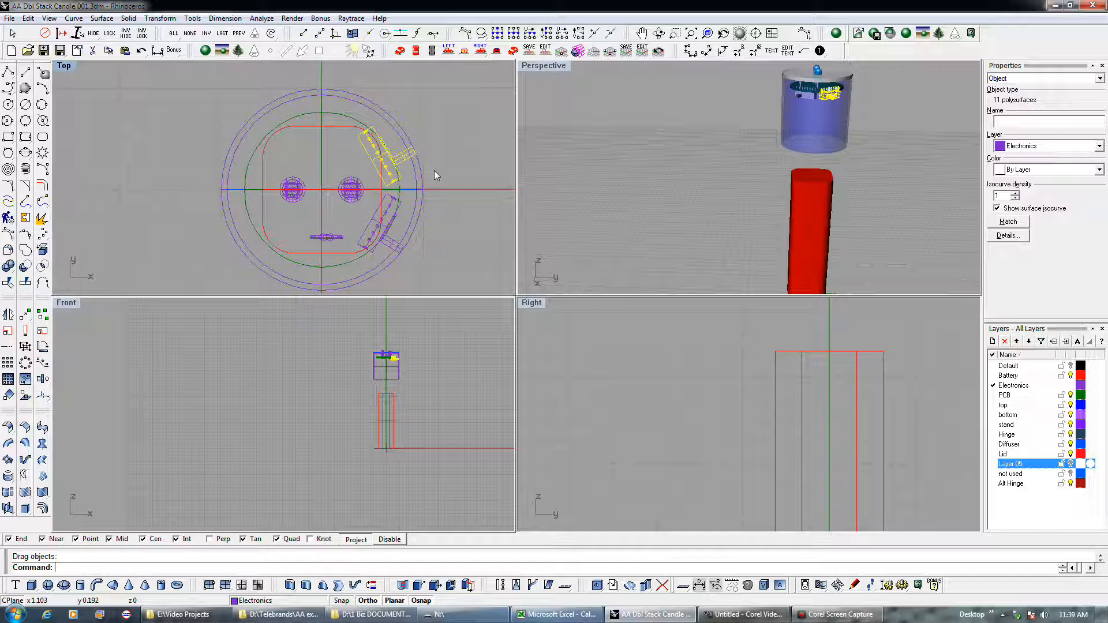
Step: Examine the clearance around the electronics by highlighting the inner housing curve and both outer housing rings, and clear the selection
{"action": "left_click", "coordinate": [383, 123]}
{"action": "left_click", "coordinate": [383, 123]}
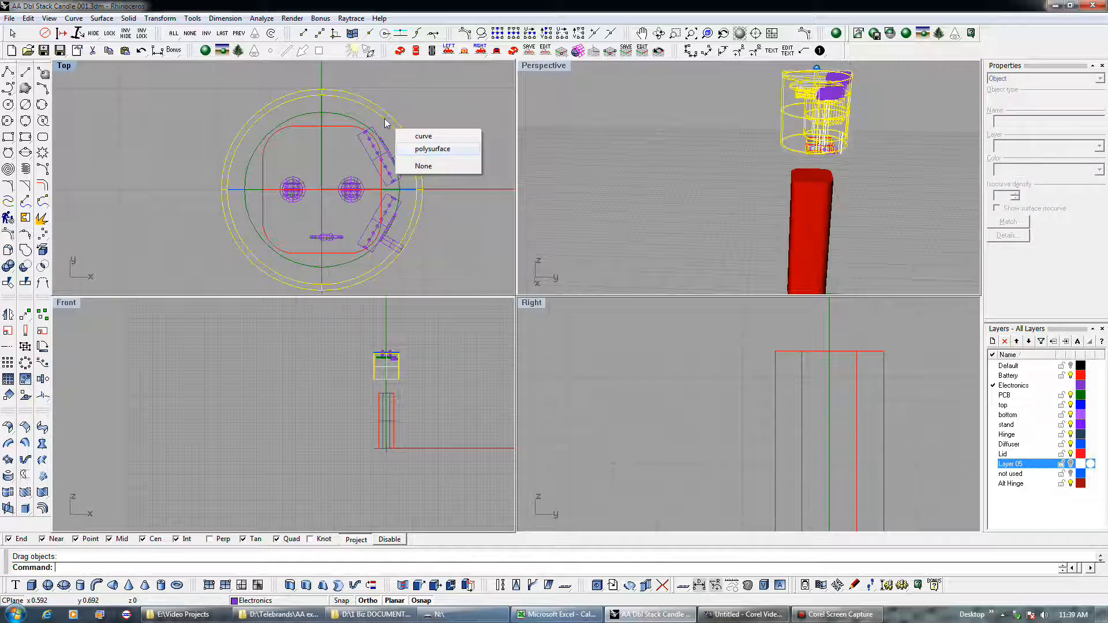
{"action": "left_click", "coordinate": [425, 137]}
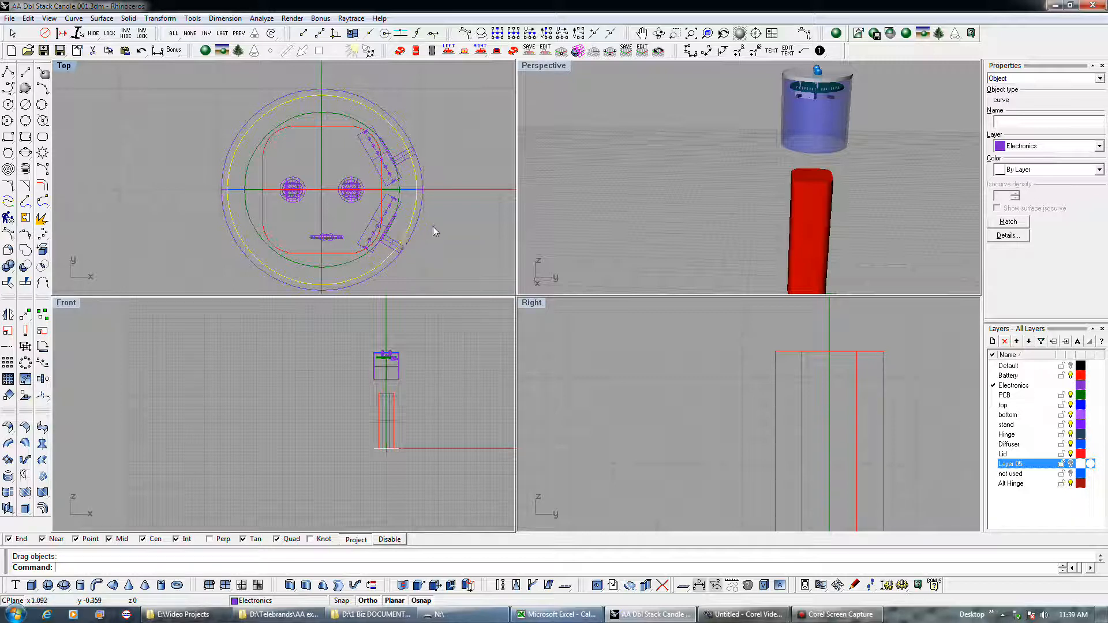
{"action": "left_click_drag", "start_coordinate": [422, 228], "coordinate": [410, 214]}
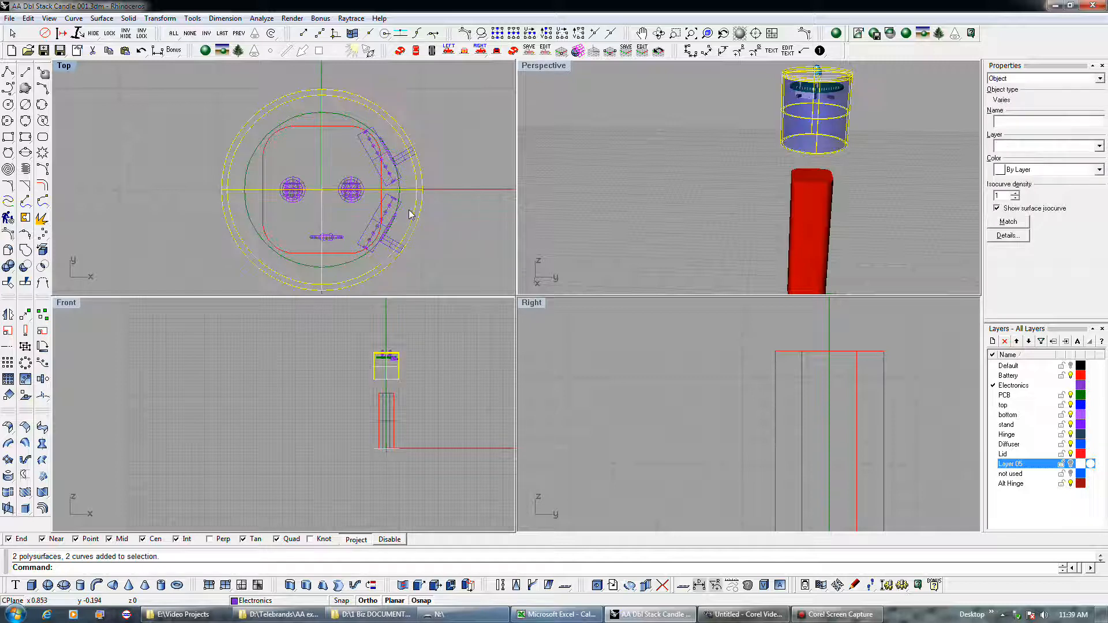
{"action": "left_click", "coordinate": [427, 338]}
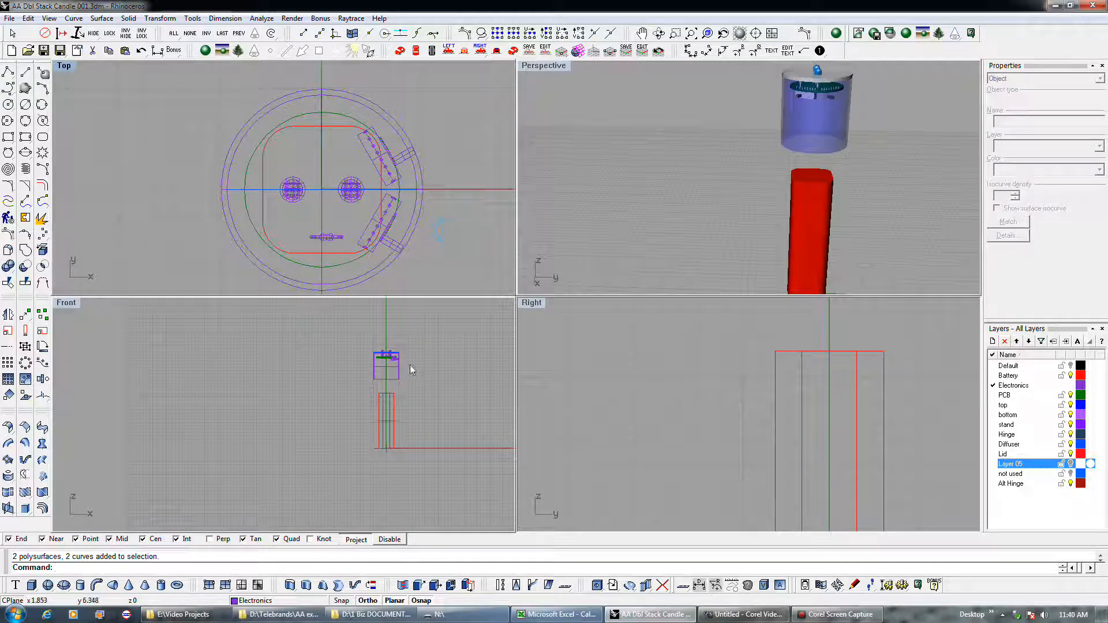
Step: Select the two housing polysurfaces in the Front view and move them down from their lower corner to 0,0
{"action": "scroll", "coordinate": [400, 355], "scroll_direction": "up", "scroll_amount": 3}
{"action": "left_click_drag", "start_coordinate": [413, 358], "coordinate": [389, 334]}
{"action": "scroll", "coordinate": [421, 342], "scroll_direction": "down", "scroll_amount": 7}
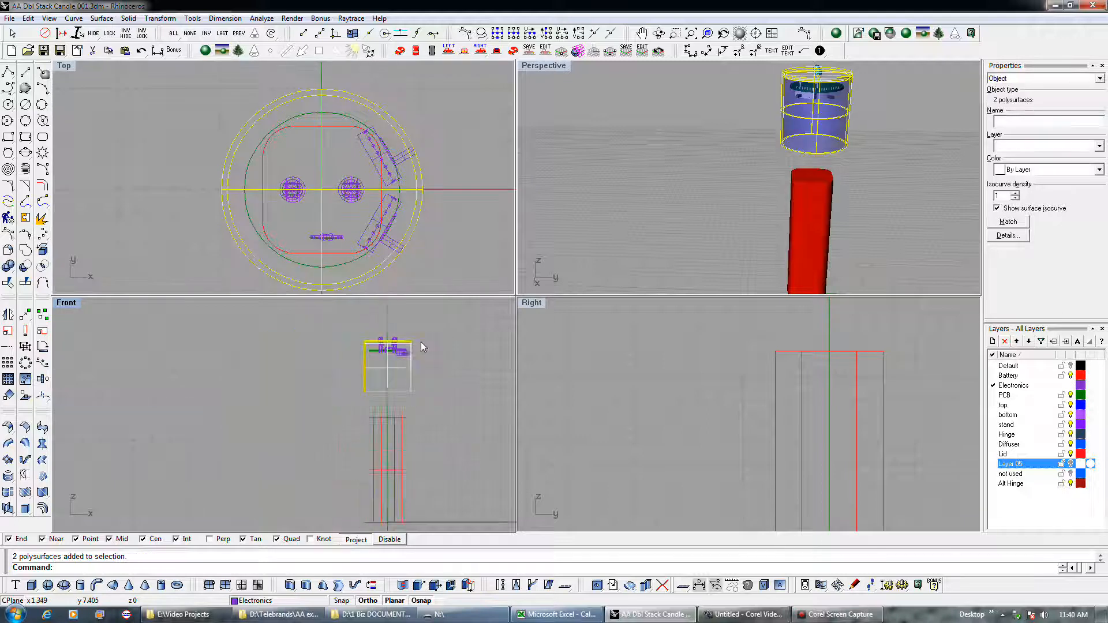
{"action": "left_click", "coordinate": [24, 314]}
{"action": "left_click", "coordinate": [411, 391]}
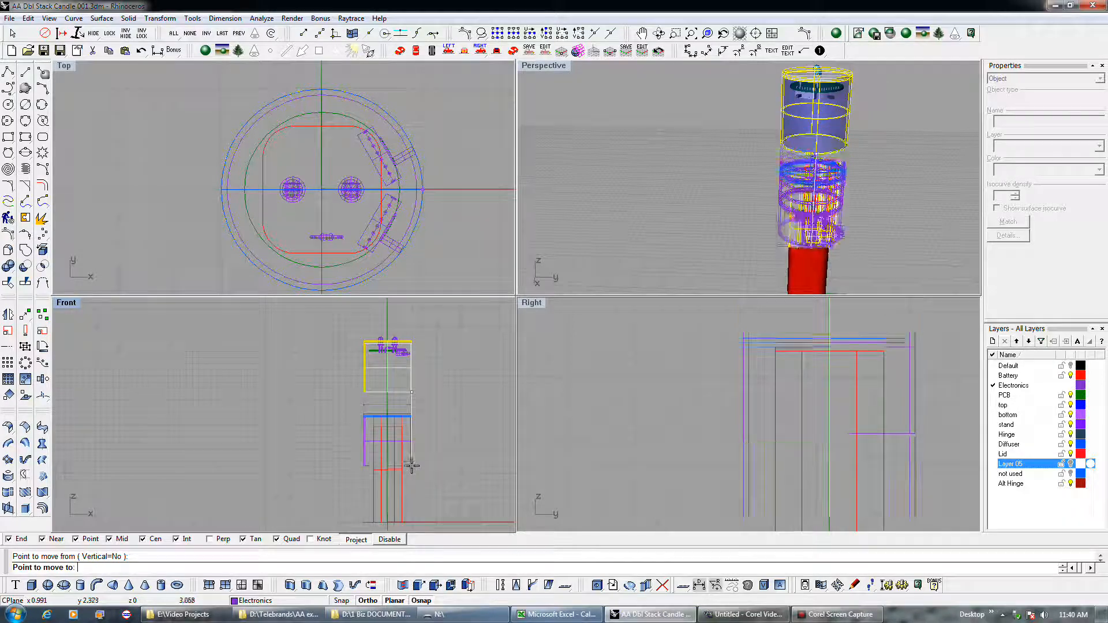
{"action": "type", "text": "0,0"}
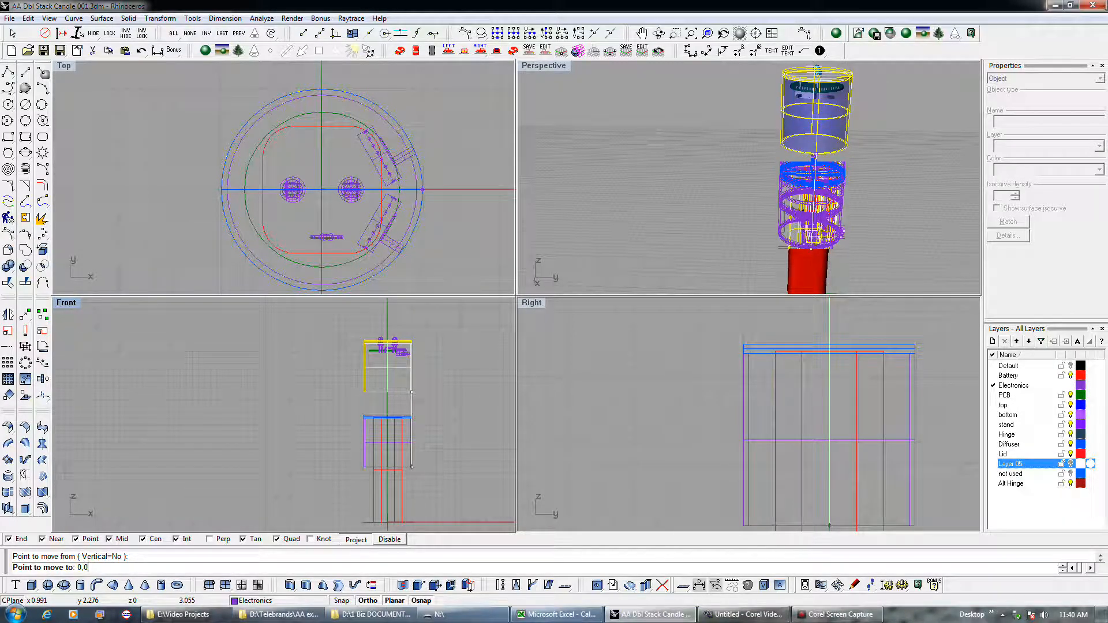
{"action": "key", "text": "Return"}
Step: Examine the moved housing around the battery base, highlighting its inner base curve and outer wall polysurface
{"action": "scroll", "coordinate": [408, 448], "scroll_direction": "up", "scroll_amount": 5}
{"action": "scroll", "coordinate": [407, 448], "scroll_direction": "up", "scroll_amount": 3}
{"action": "scroll", "coordinate": [403, 327], "scroll_direction": "down", "scroll_amount": 4}
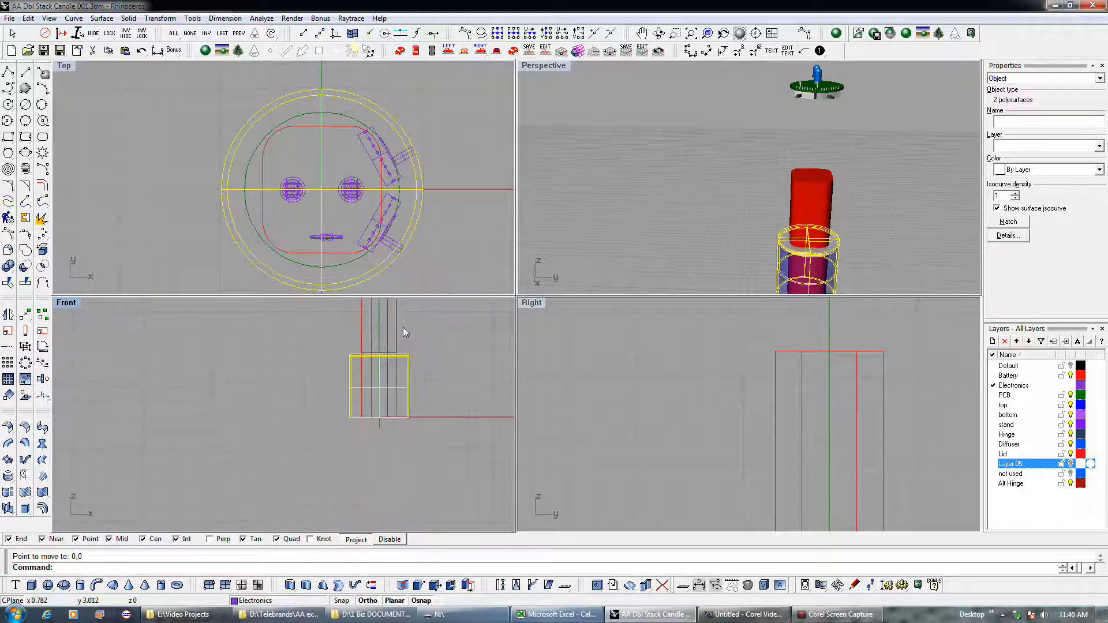
{"action": "scroll", "coordinate": [389, 424], "scroll_direction": "up", "scroll_amount": 3}
{"action": "right_click_drag", "start_coordinate": [411, 396], "coordinate": [409, 442]}
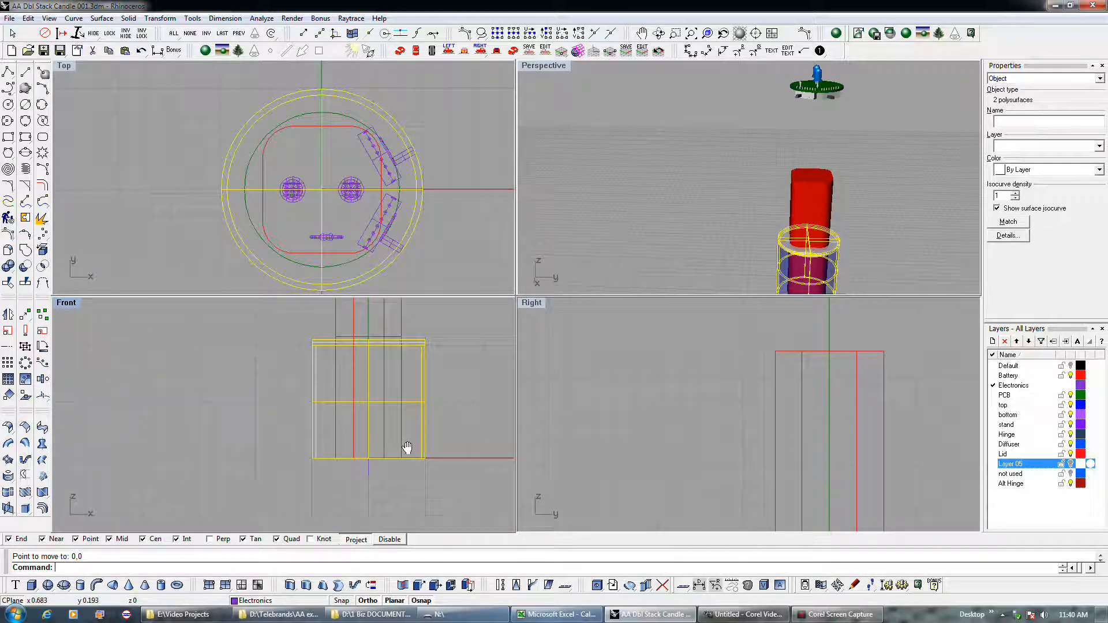
{"action": "left_click", "coordinate": [446, 402]}
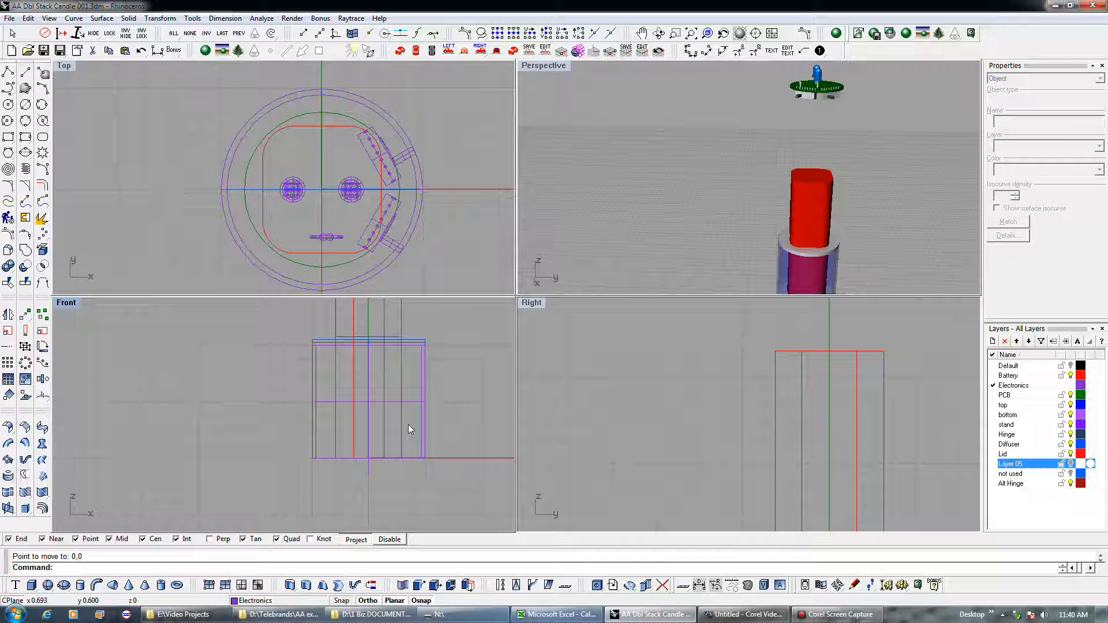
{"action": "left_click", "coordinate": [372, 275]}
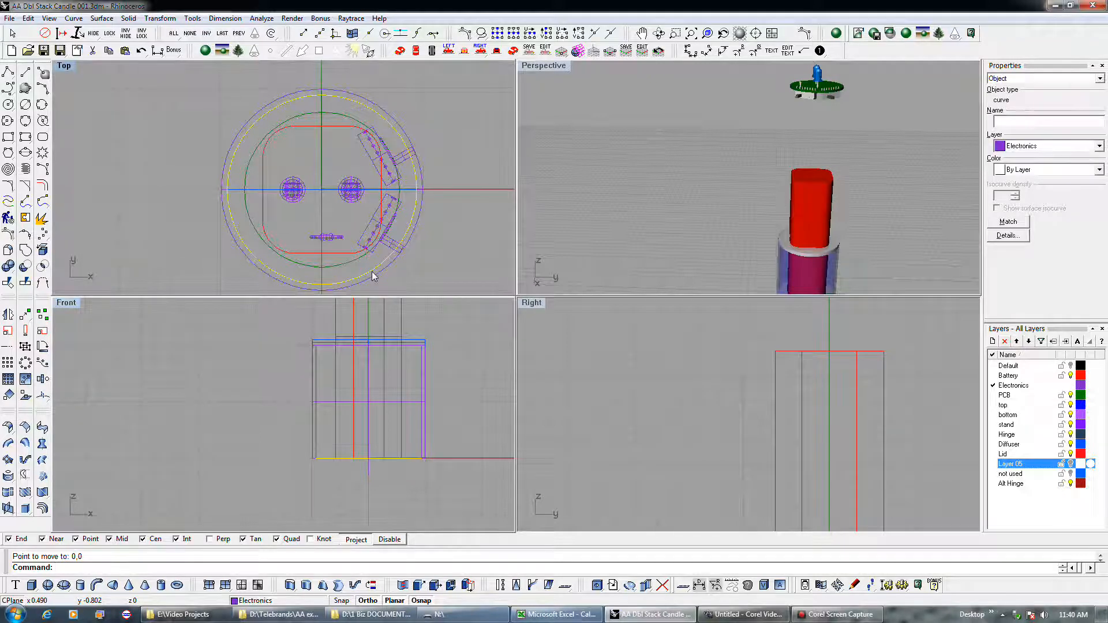
{"action": "scroll", "coordinate": [372, 275], "scroll_direction": "up", "scroll_amount": 2}
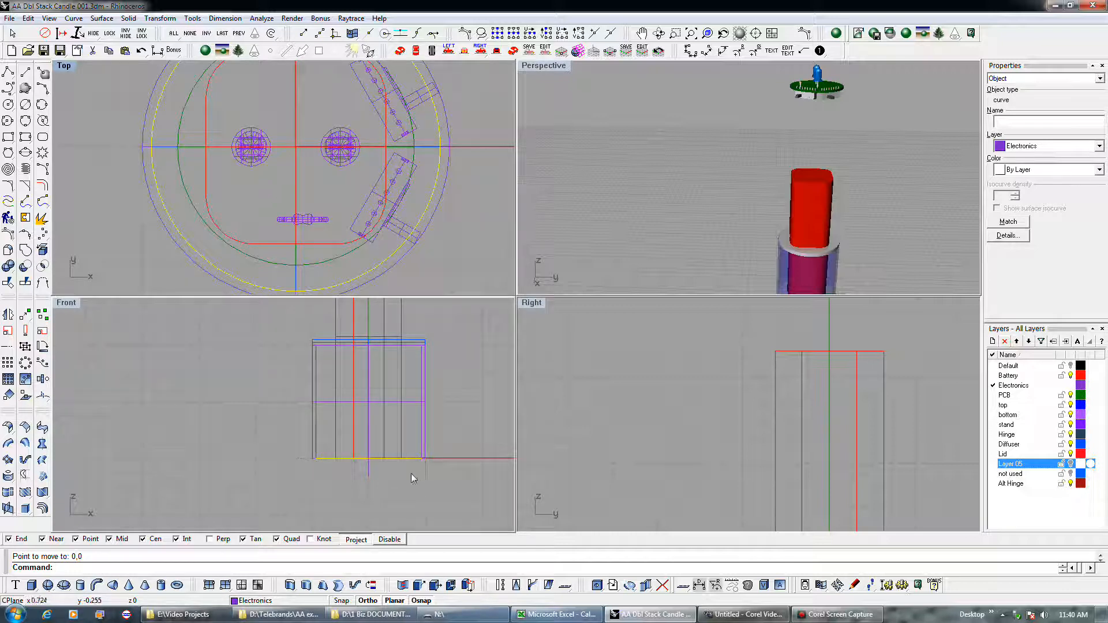
{"action": "left_click", "coordinate": [313, 403]}
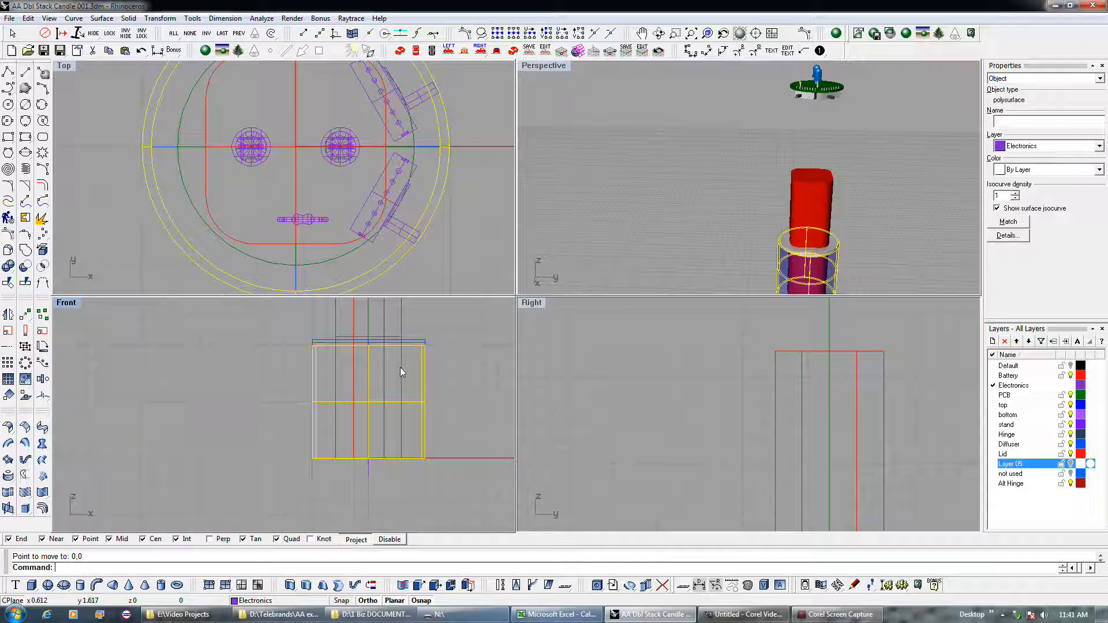
{"action": "left_click", "coordinate": [298, 389]}
{"action": "left_click", "coordinate": [316, 387]}
{"action": "scroll", "coordinate": [317, 458], "scroll_direction": "up", "scroll_amount": 4}
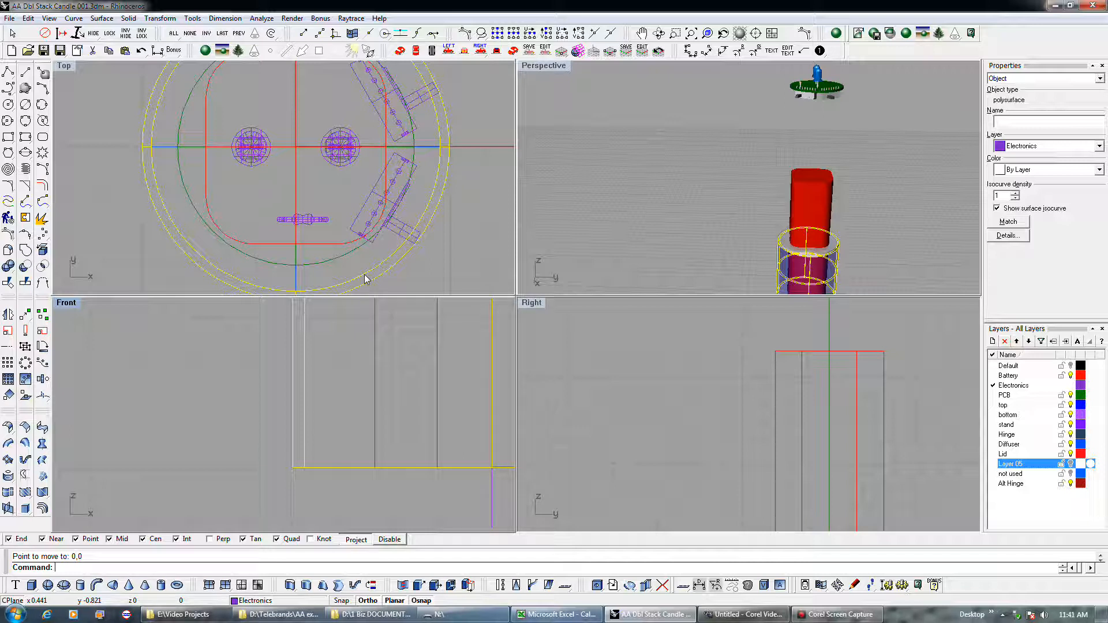
Step: Offset the inner housing circle inward by 0.022 in the Top view
{"action": "left_click", "coordinate": [394, 277]}
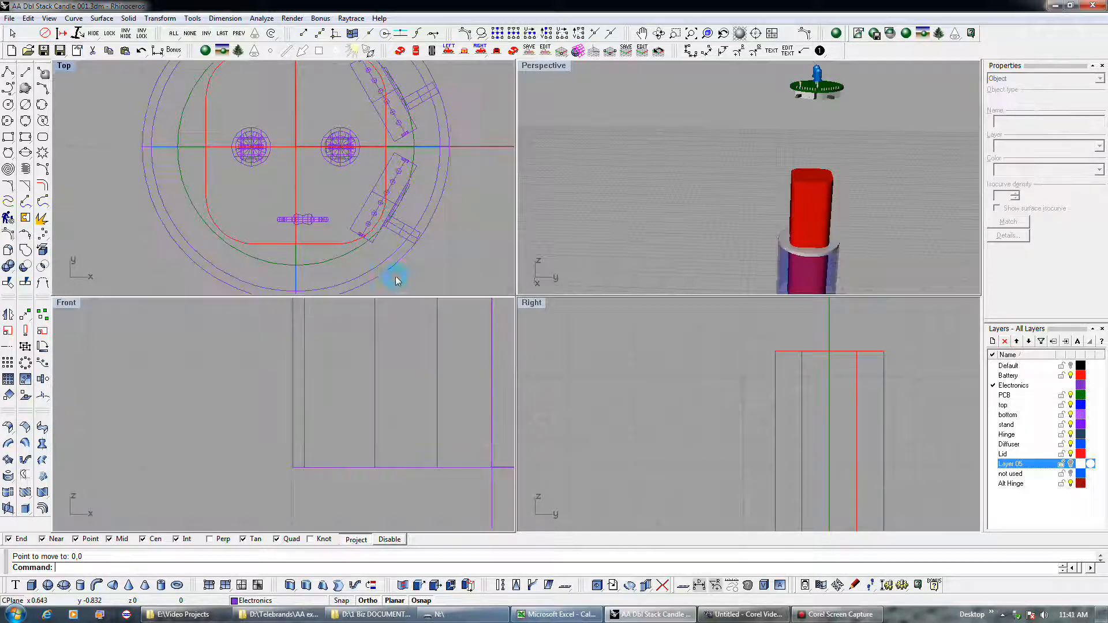
{"action": "left_click", "coordinate": [390, 279]}
{"action": "left_click", "coordinate": [417, 287]}
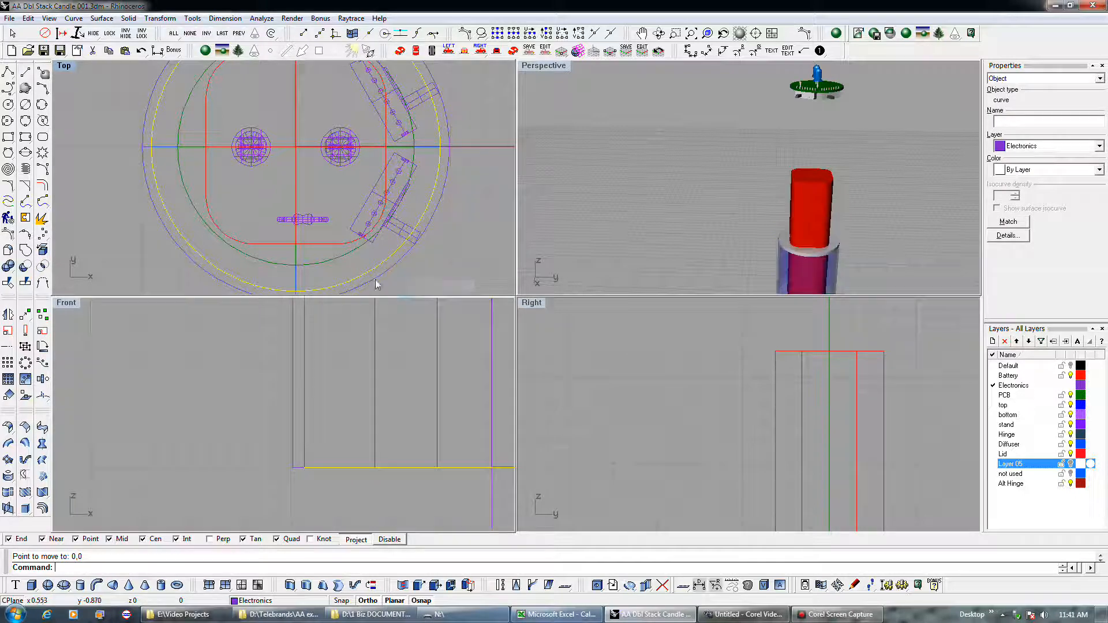
{"action": "left_click", "coordinate": [44, 186]}
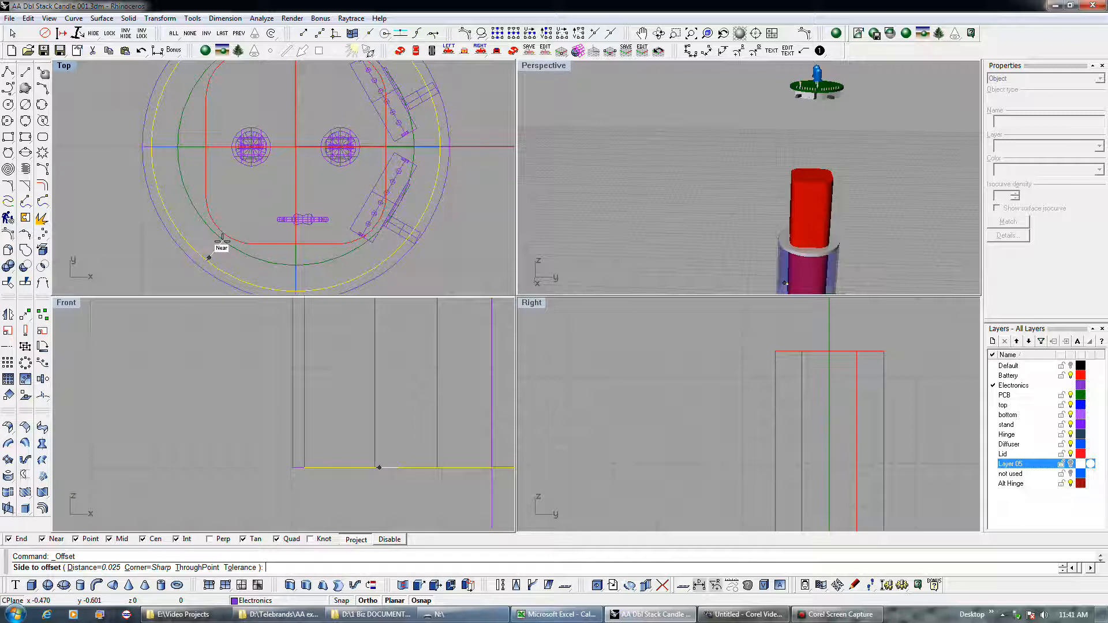
{"action": "type", "text": ".022"}
{"action": "key", "text": "Return"}
{"action": "left_click", "coordinate": [222, 239]}
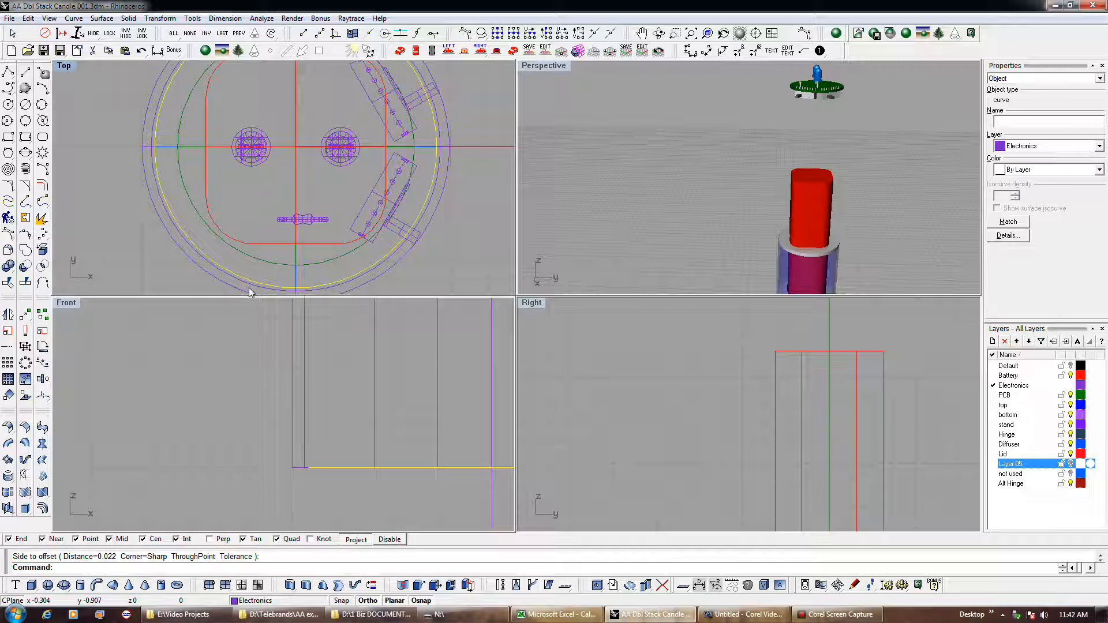
Step: Select the innermost offset circle inside the housing wall and offset it inward by 0.03
{"action": "left_click", "coordinate": [236, 285]}
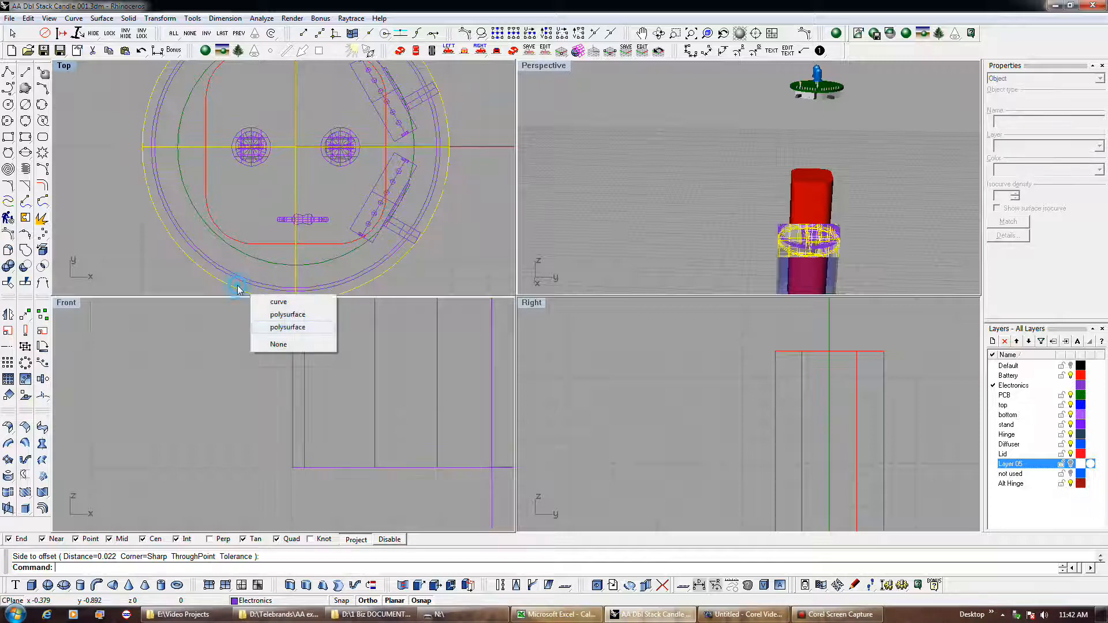
{"action": "left_click", "coordinate": [271, 314]}
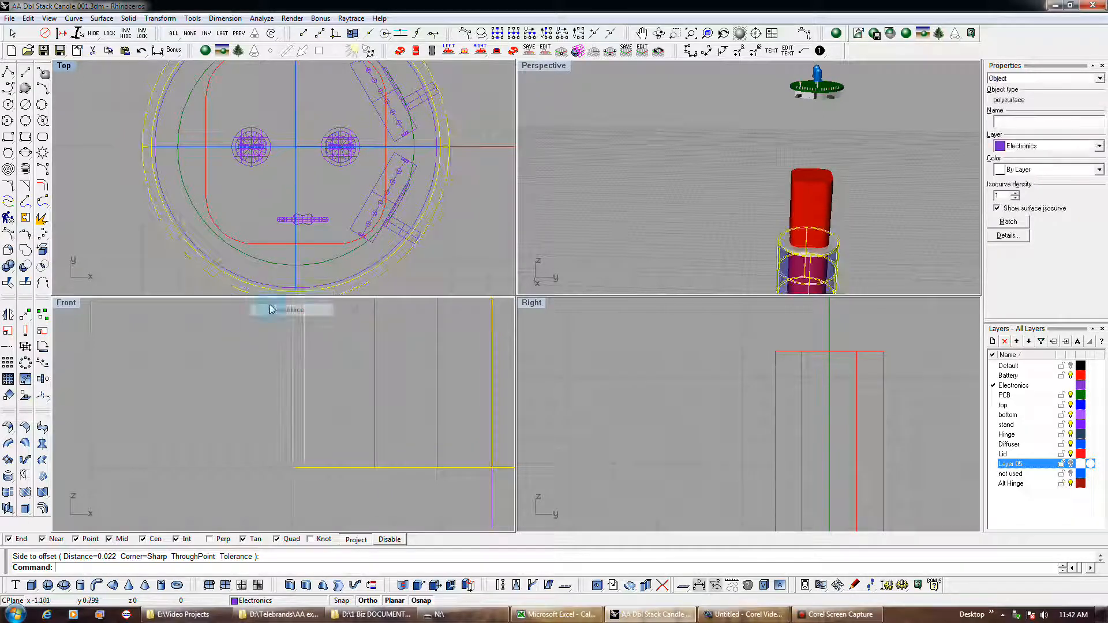
{"action": "left_click", "coordinate": [233, 269]}
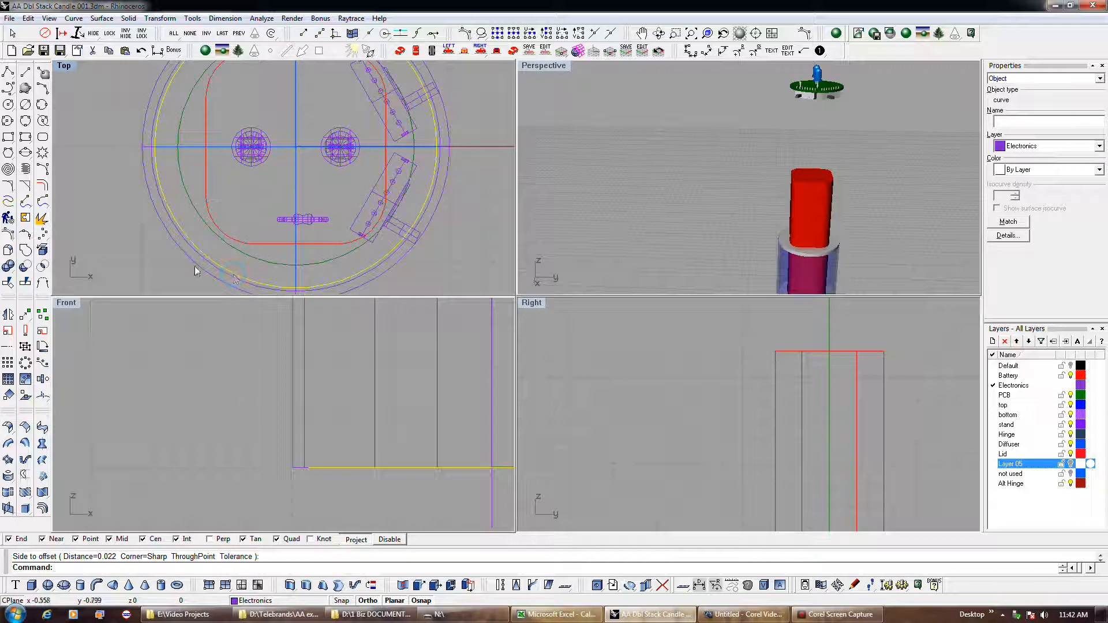
{"action": "left_click", "coordinate": [43, 184]}
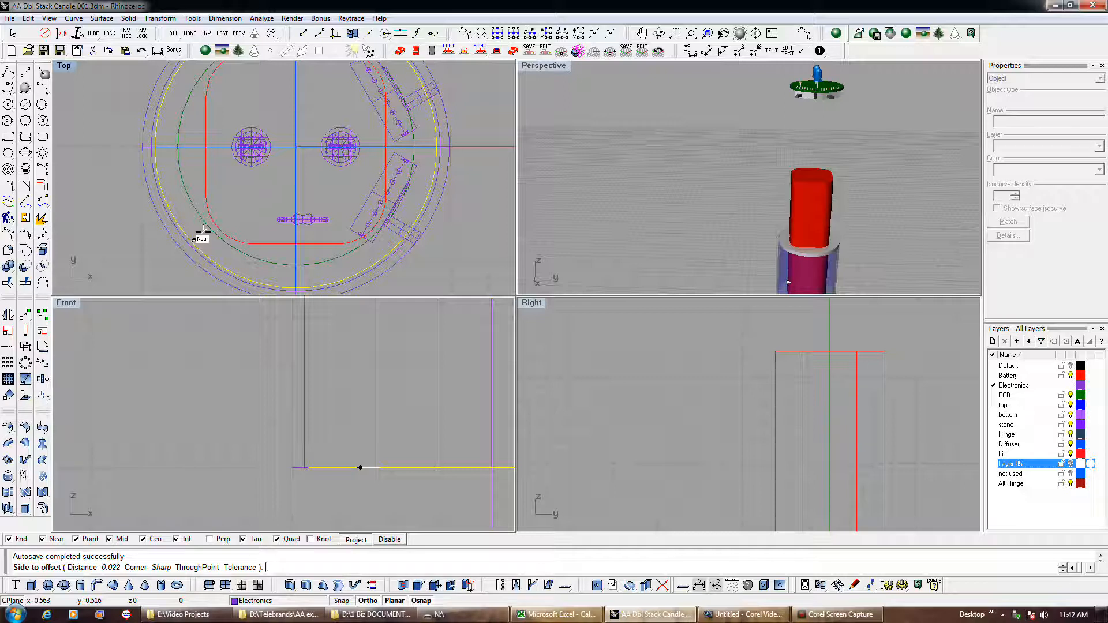
{"action": "type", "text": ".037"}
{"action": "key", "text": "Return"}
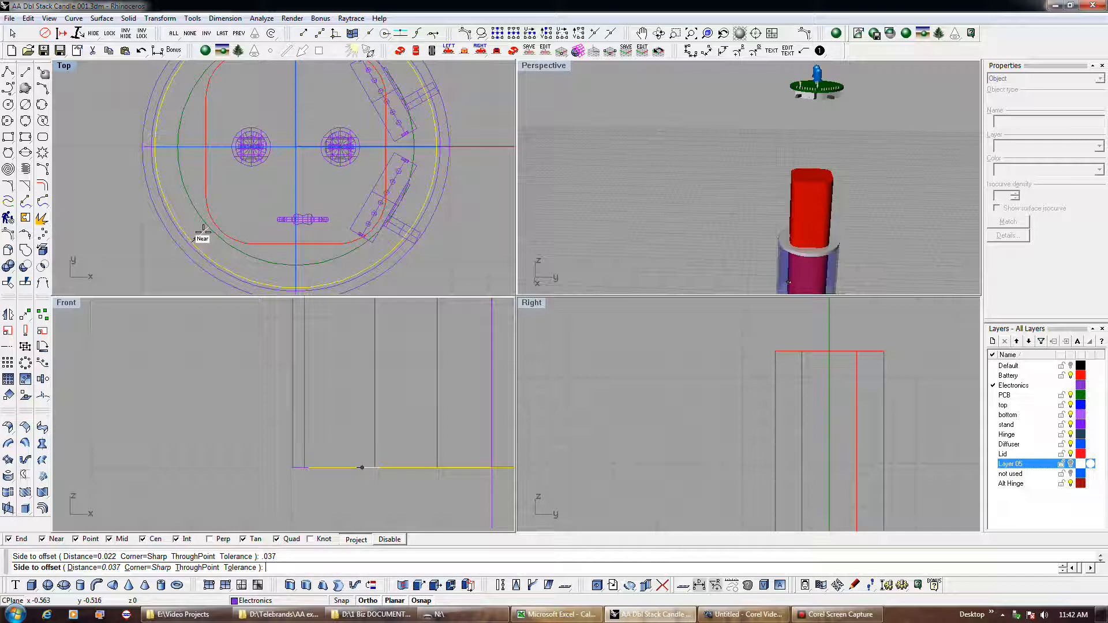
{"action": "type", "text": ".03"}
{"action": "key", "text": "Return"}
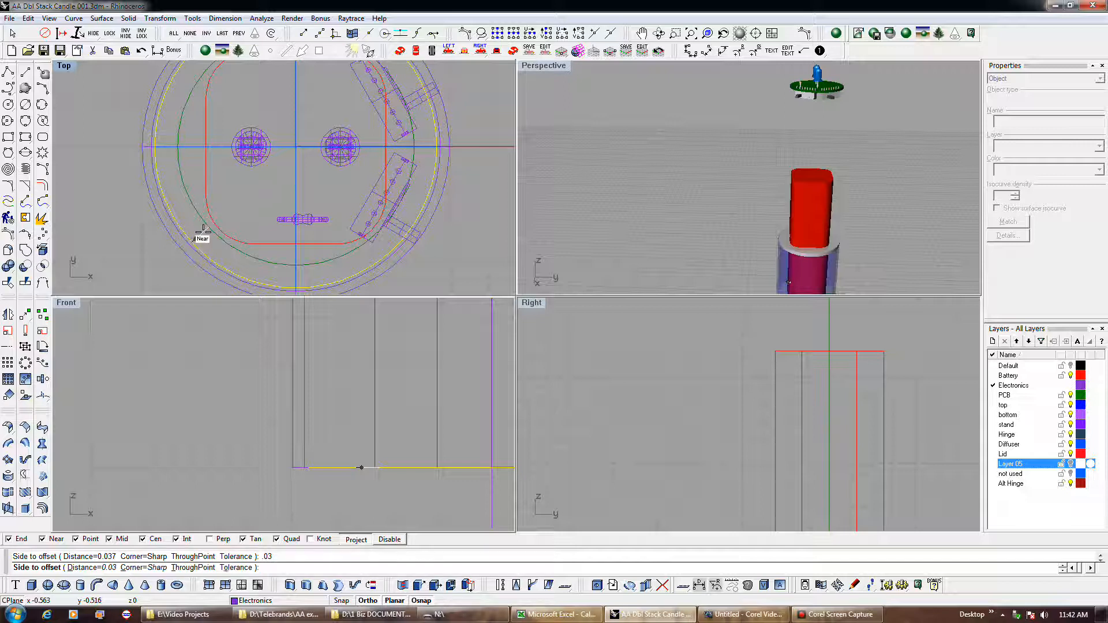
{"action": "left_click", "coordinate": [202, 232]}
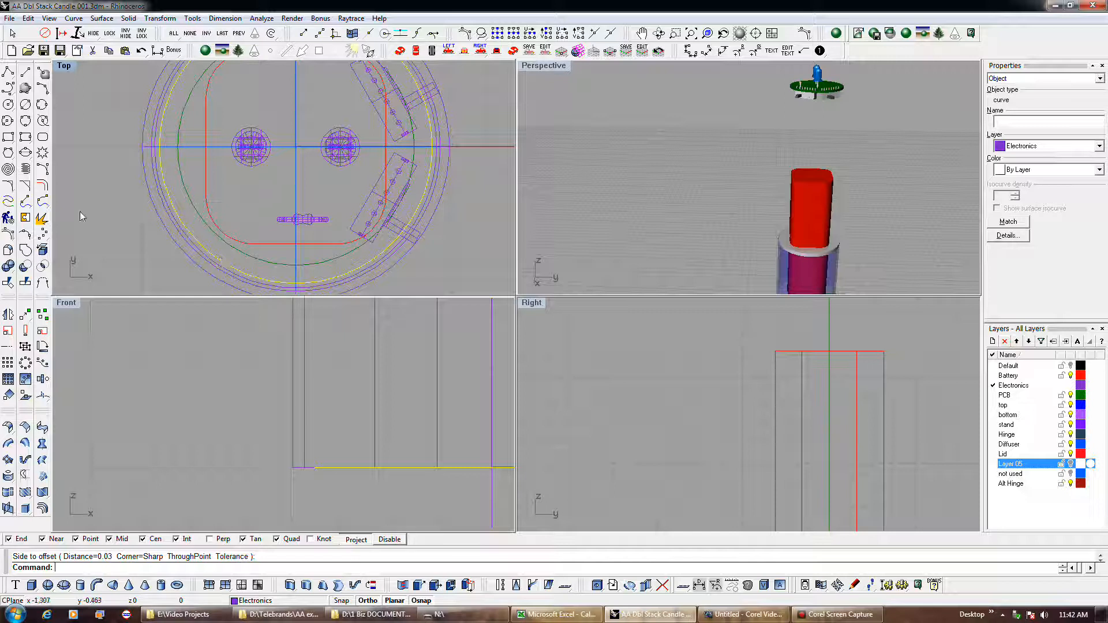
Step: Offset the innermost circle inward by another 0.03 to add one more concentric ring
{"action": "left_click", "coordinate": [44, 187]}
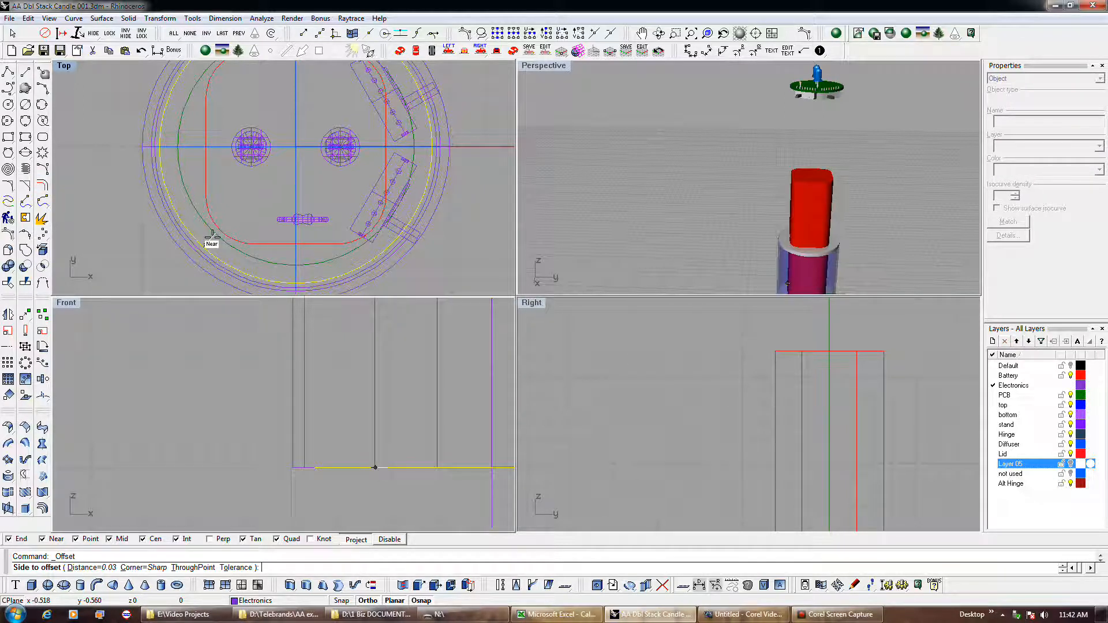
{"action": "type", "text": ".0"}
{"action": "type", "text": "5"}
{"action": "key", "text": "BackSpace"}
{"action": "type", "text": "3"}
{"action": "key", "text": "Return"}
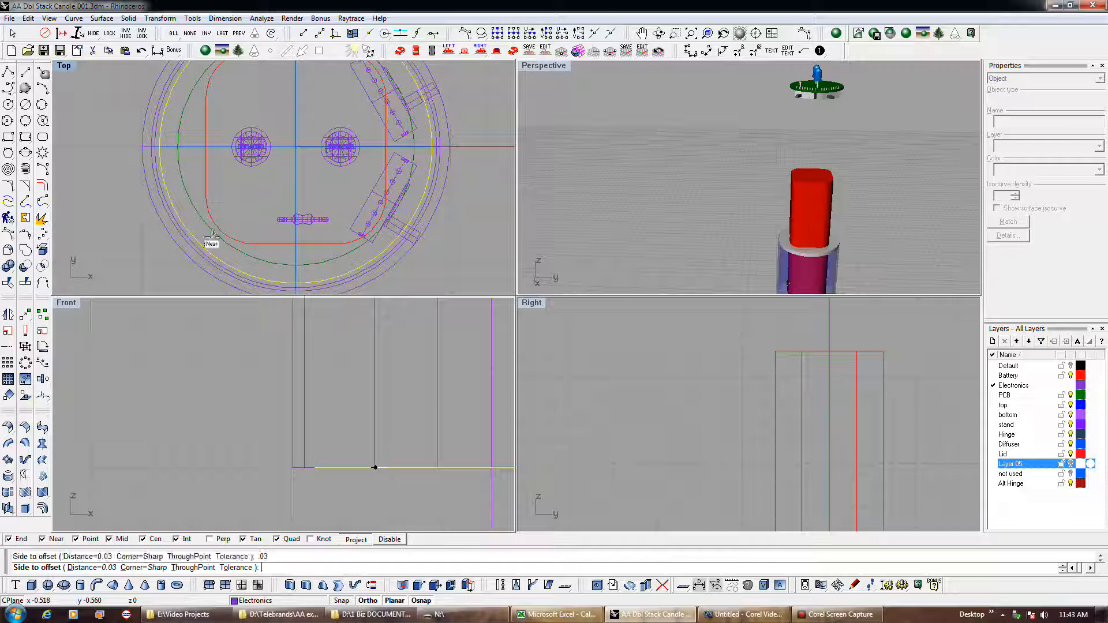
{"action": "left_click", "coordinate": [233, 225]}
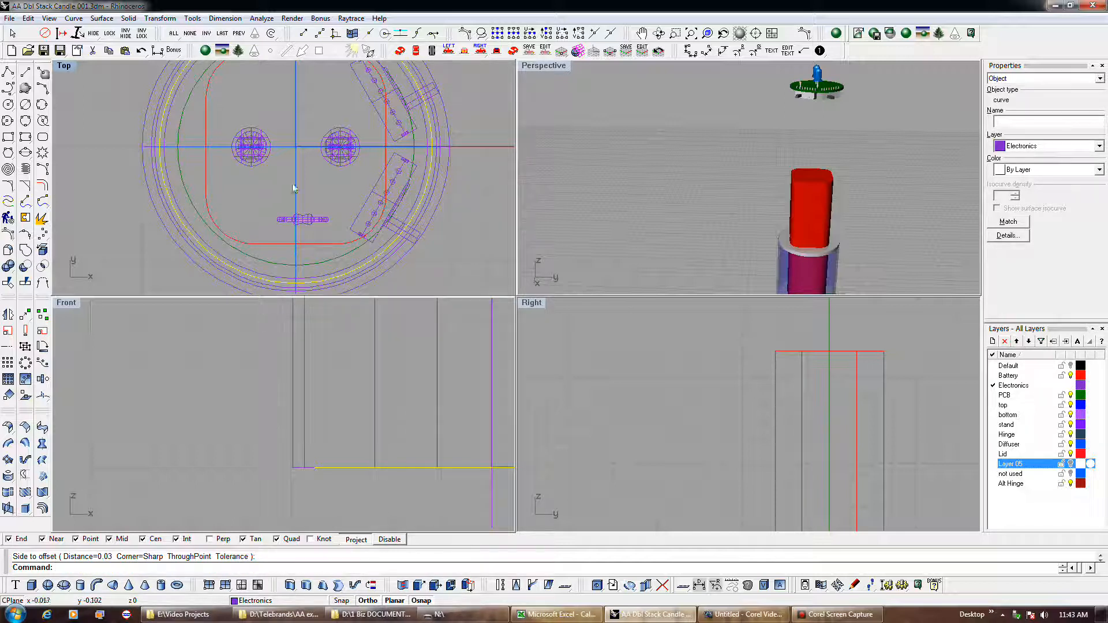
Step: Compare the offset circles with the outer housing wall in the Top view and select the wall's outermost circle curve
{"action": "scroll", "coordinate": [307, 236], "scroll_direction": "down", "scroll_amount": 3}
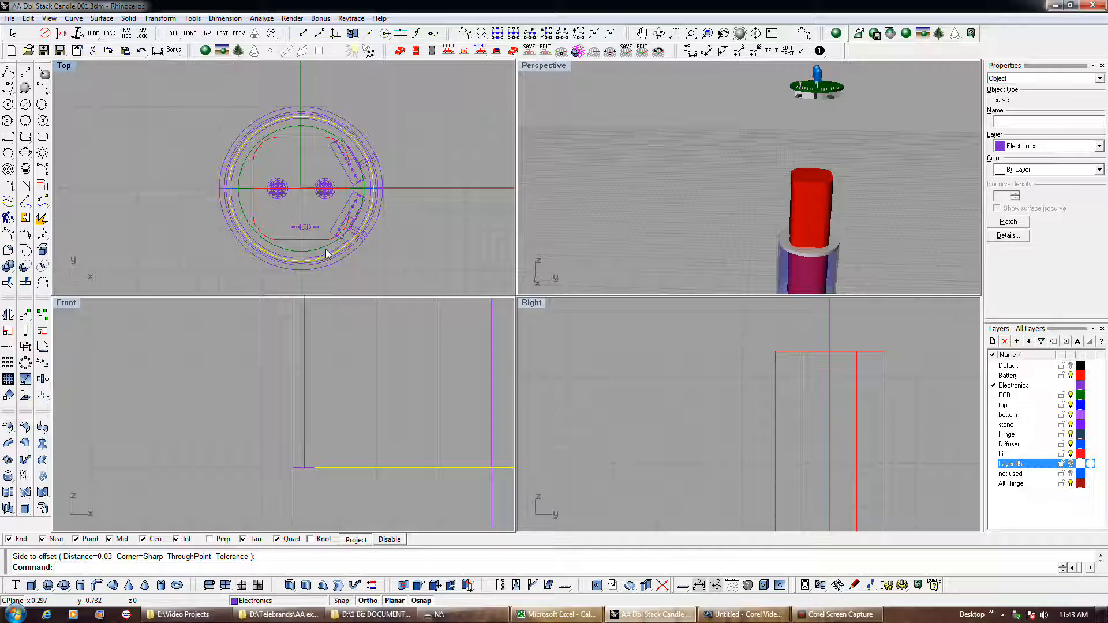
{"action": "scroll", "coordinate": [314, 265], "scroll_direction": "up", "scroll_amount": 5}
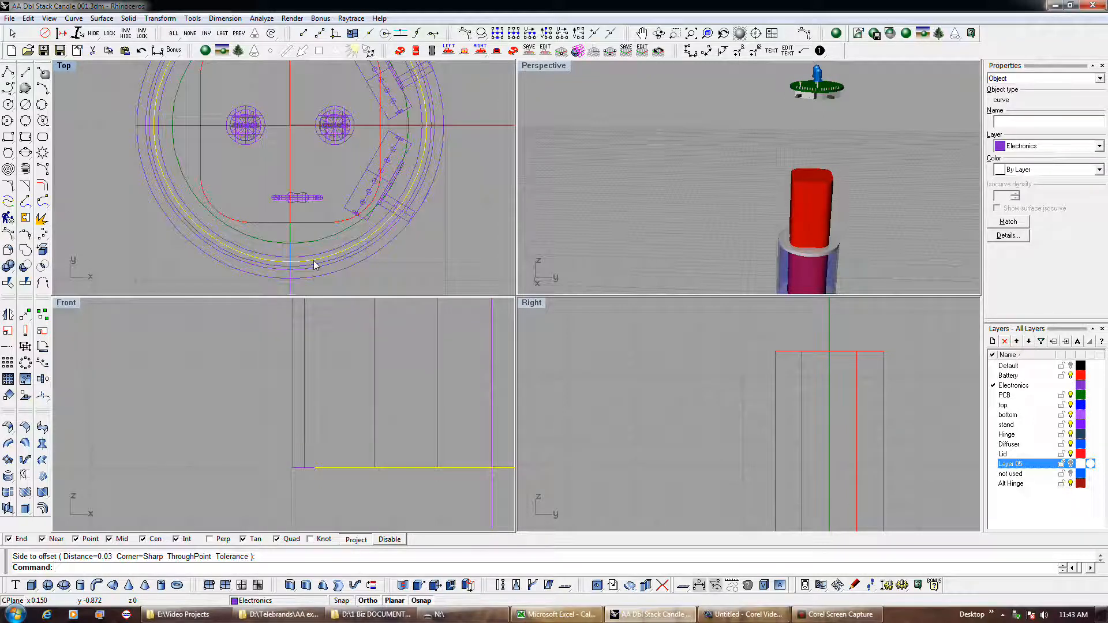
{"action": "scroll", "coordinate": [314, 263], "scroll_direction": "up", "scroll_amount": 2}
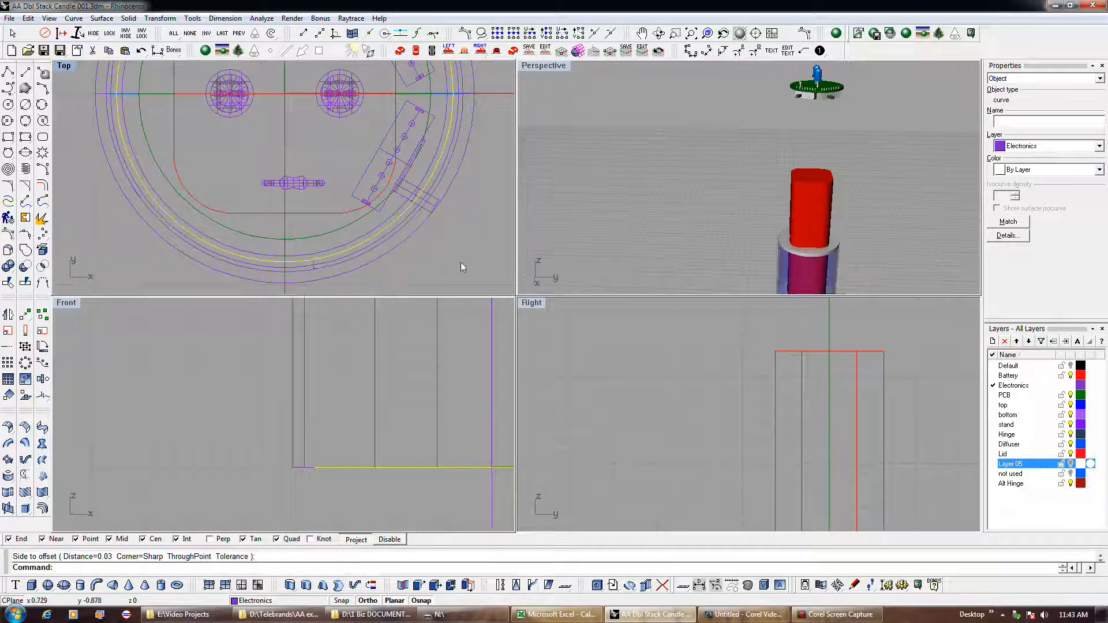
{"action": "left_click", "coordinate": [771, 266]}
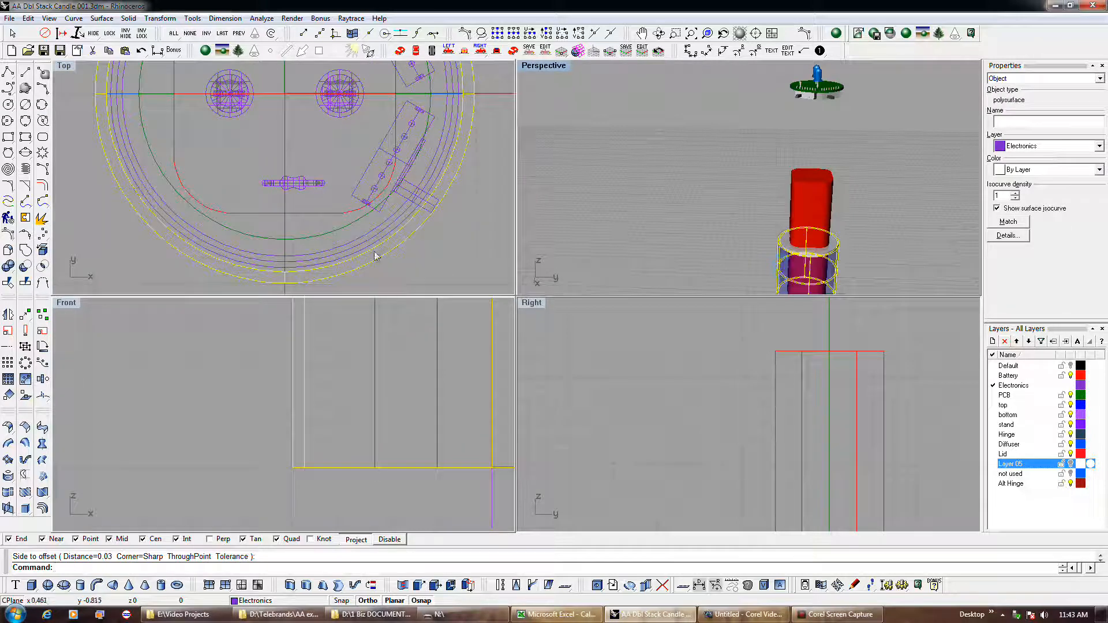
{"action": "left_click", "coordinate": [356, 238]}
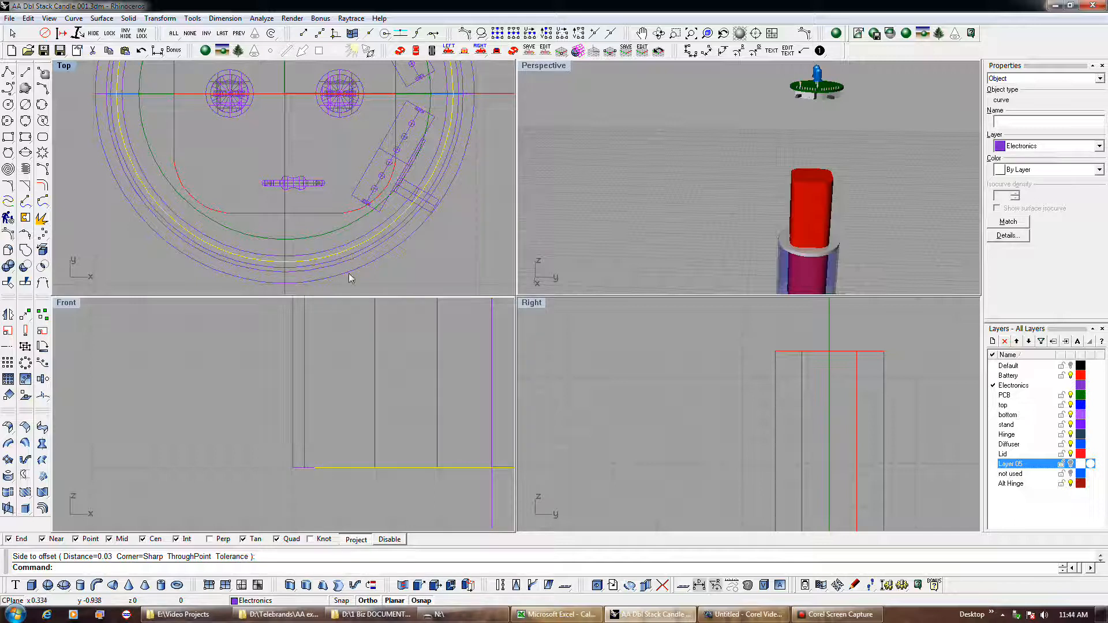
{"action": "left_click", "coordinate": [349, 273]}
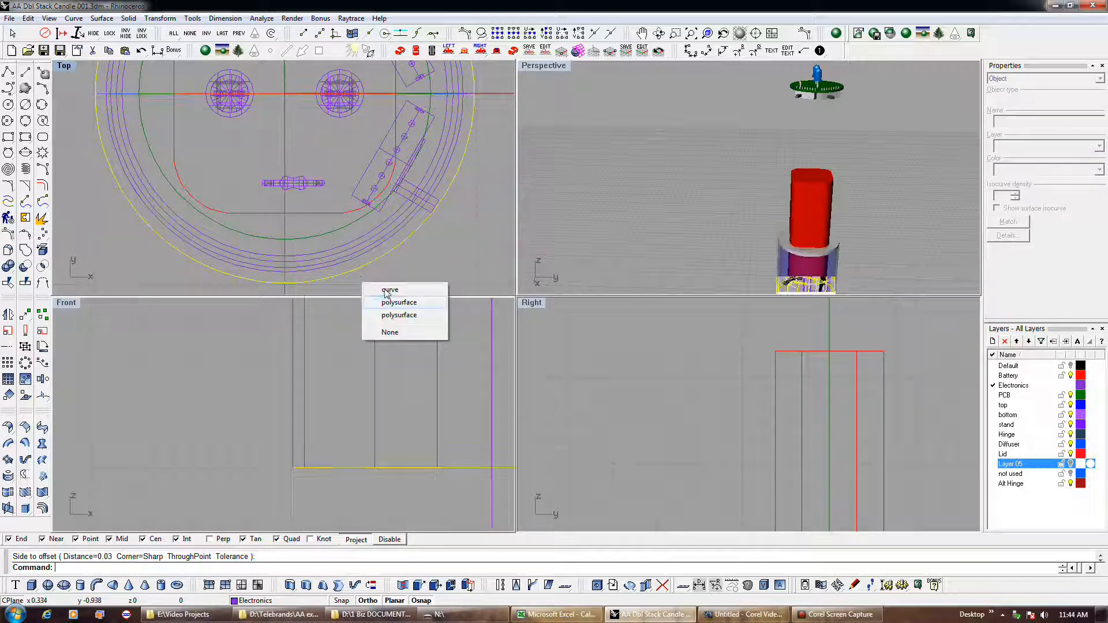
{"action": "left_click", "coordinate": [385, 290]}
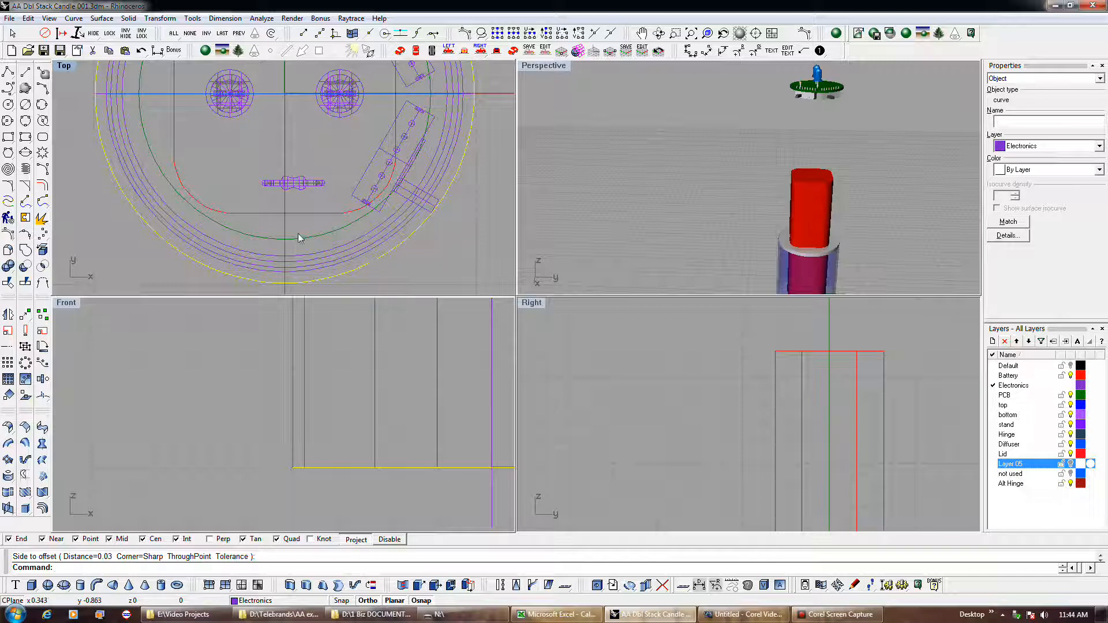
{"action": "left_click", "coordinate": [8, 72]}
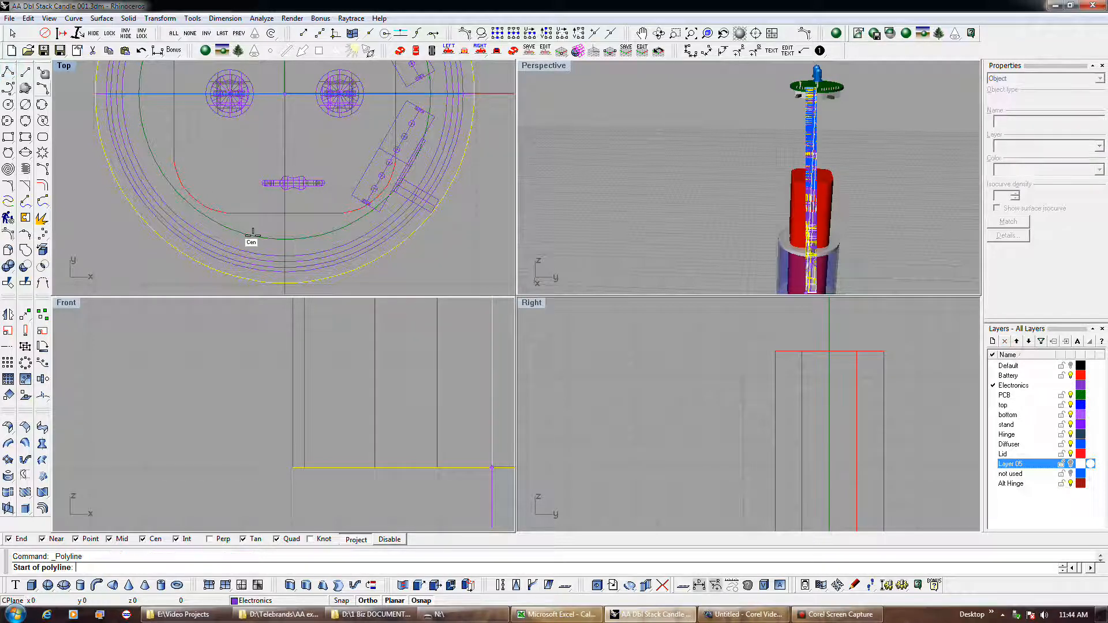
{"action": "left_click", "coordinate": [285, 283]}
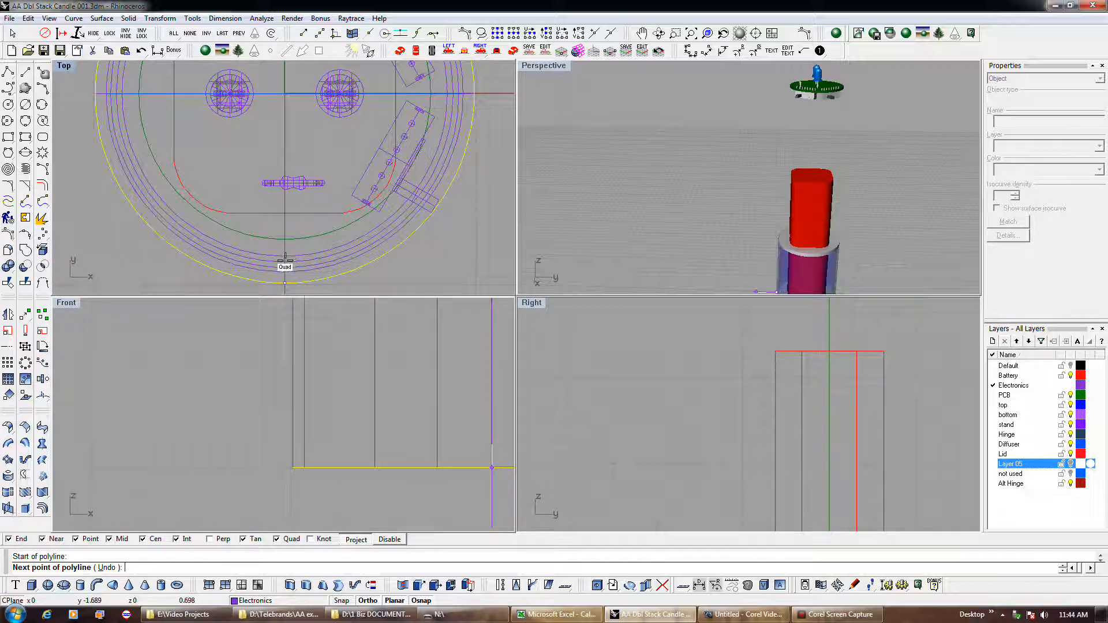
{"action": "scroll", "coordinate": [285, 259], "scroll_direction": "up", "scroll_amount": 5}
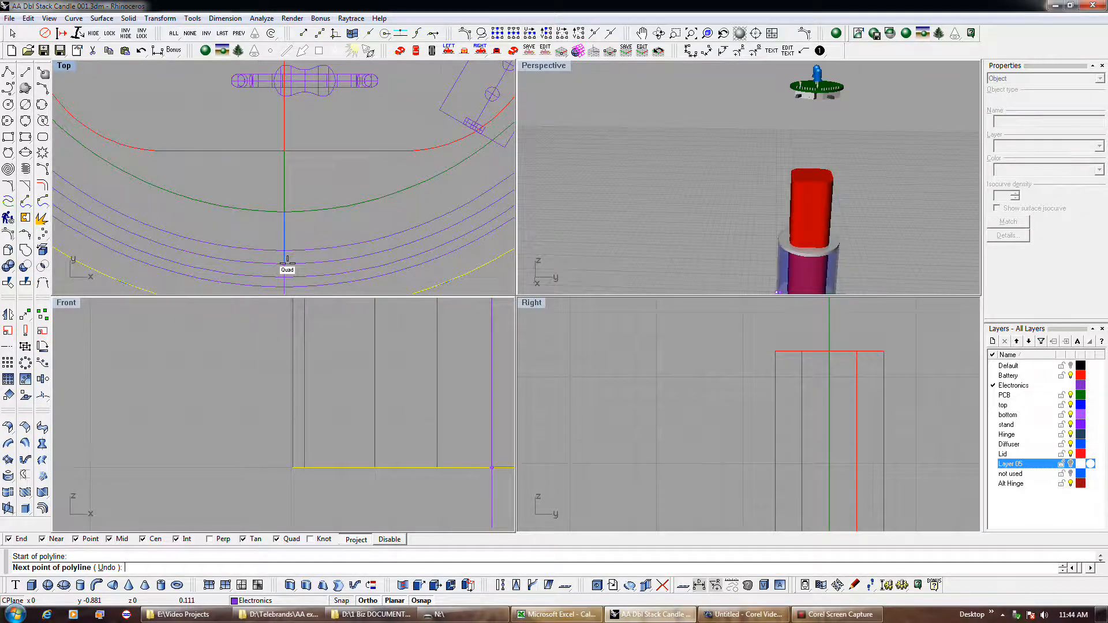
{"action": "scroll", "coordinate": [287, 261], "scroll_direction": "down", "scroll_amount": 5}
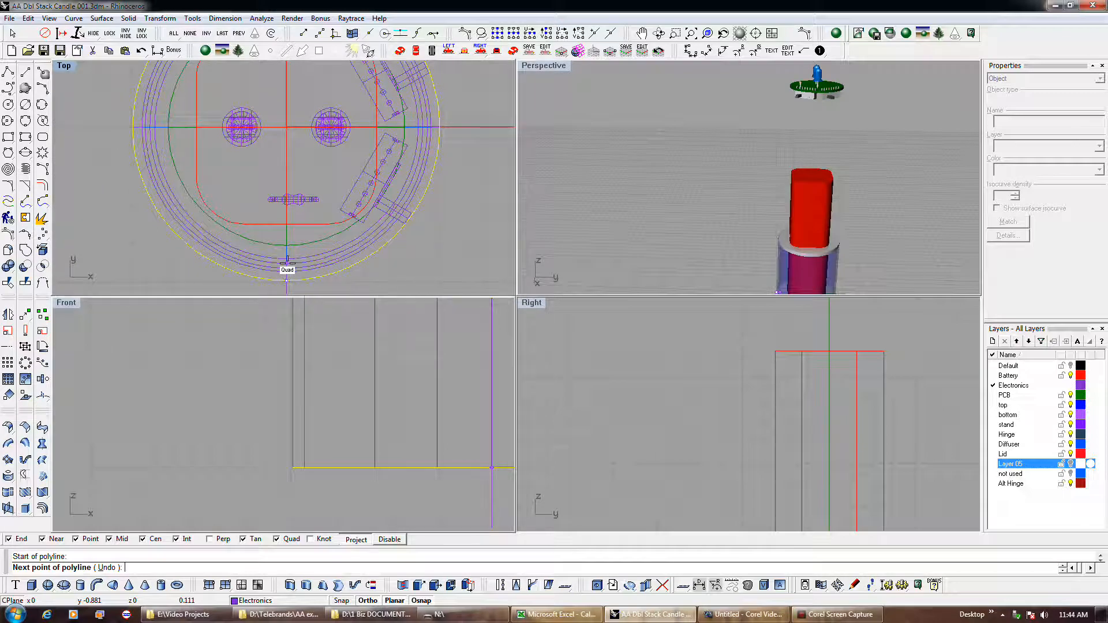
{"action": "key", "text": "Escape"}
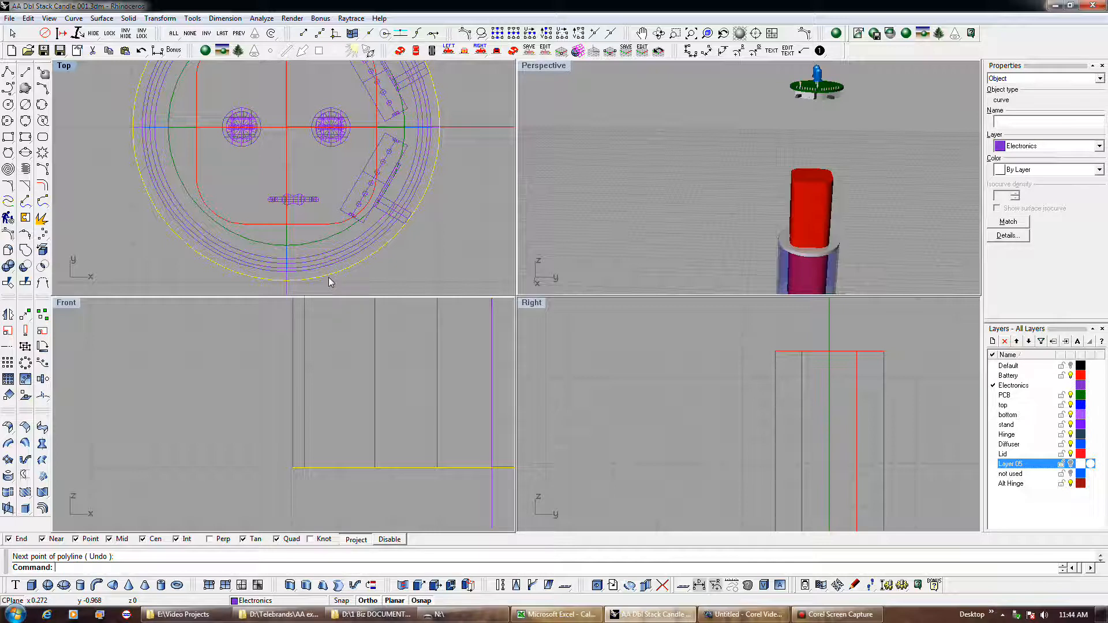
Step: Add the second-innermost offset circle to the selection and extrude both circles into a capped solid ring by -0.165, below the housing
{"action": "left_click", "coordinate": [316, 265], "text": "shift"}
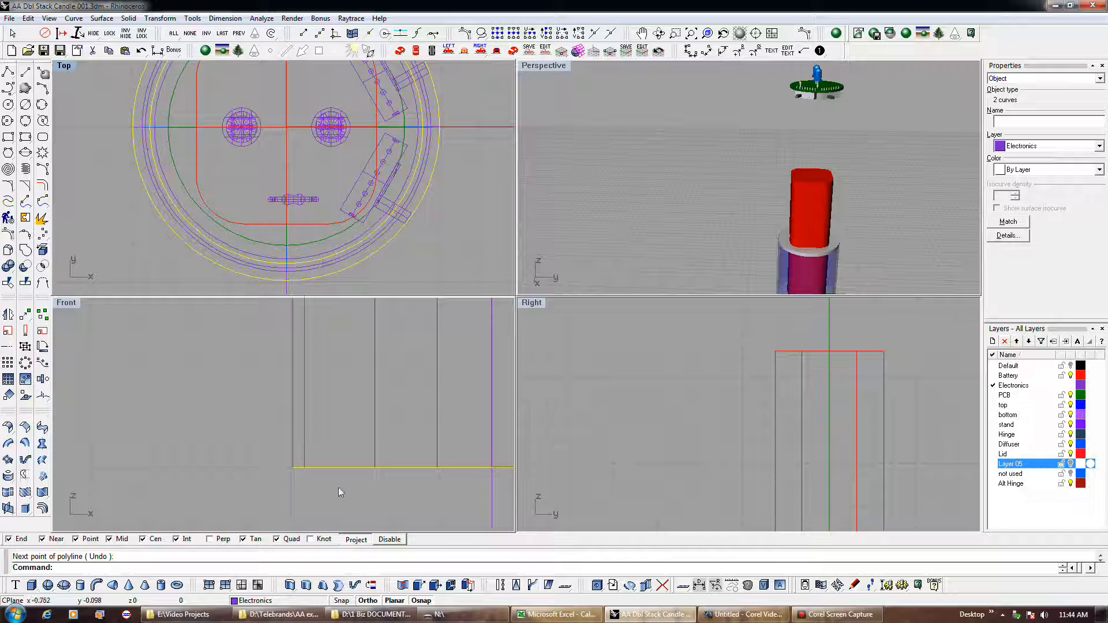
{"action": "right_click_drag", "start_coordinate": [265, 431], "coordinate": [264, 394]}
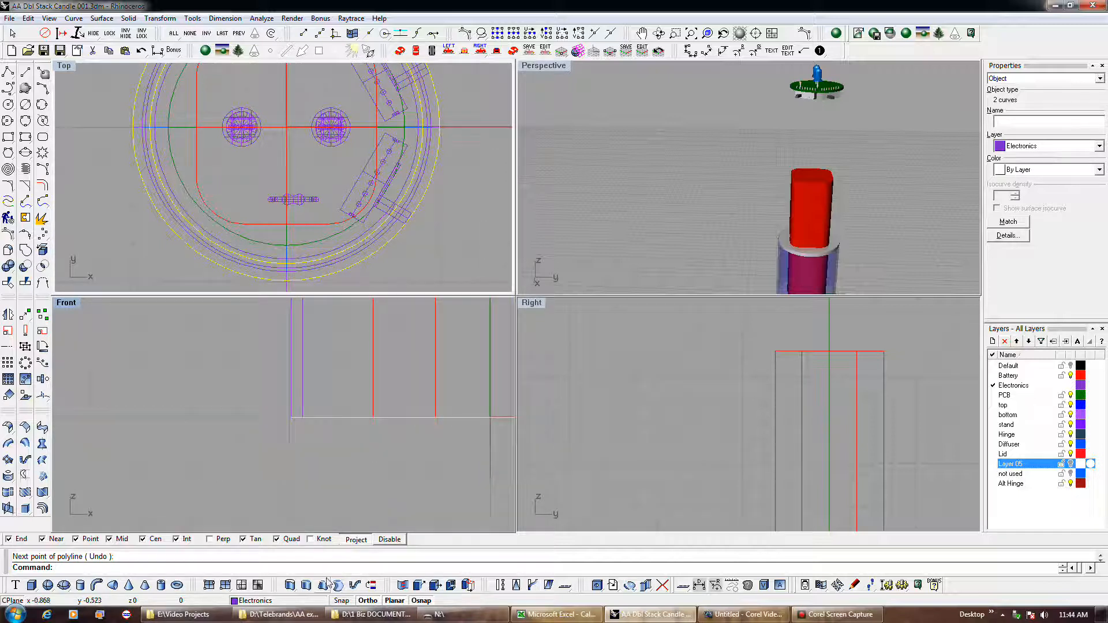
{"action": "left_click", "coordinate": [306, 585]}
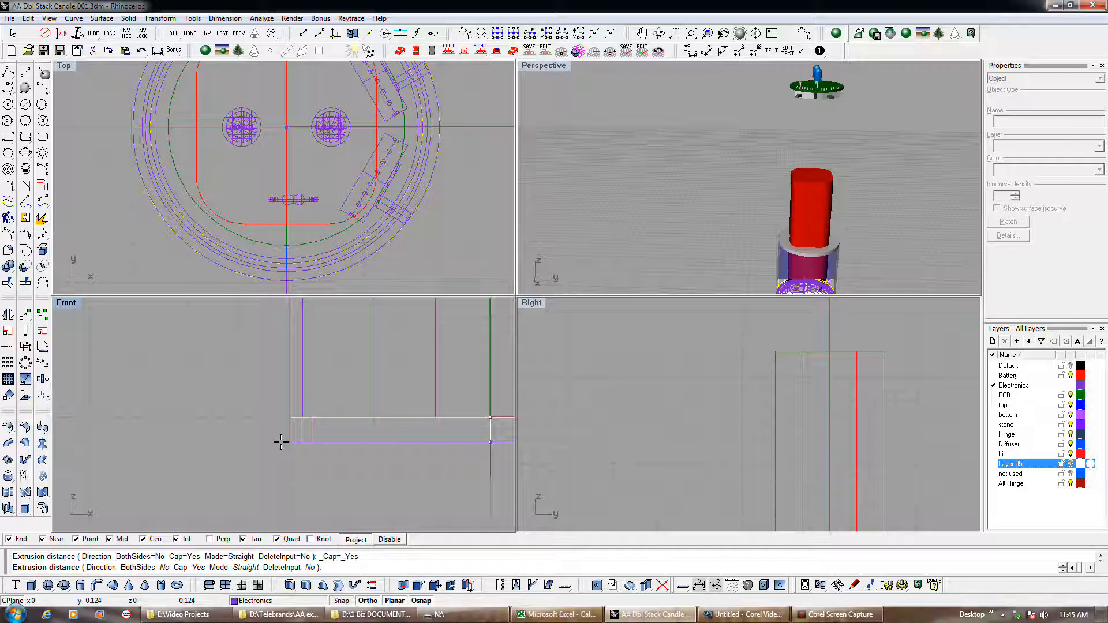
{"action": "type", "text": "-"}
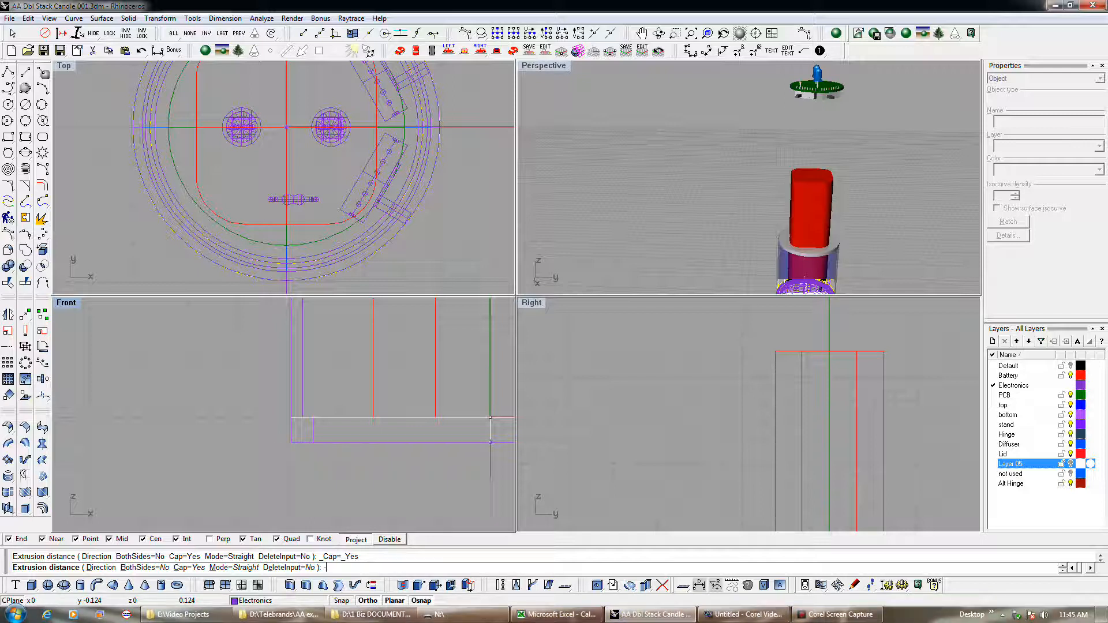
{"action": "type", "text": ".165"}
{"action": "key", "text": "Return"}
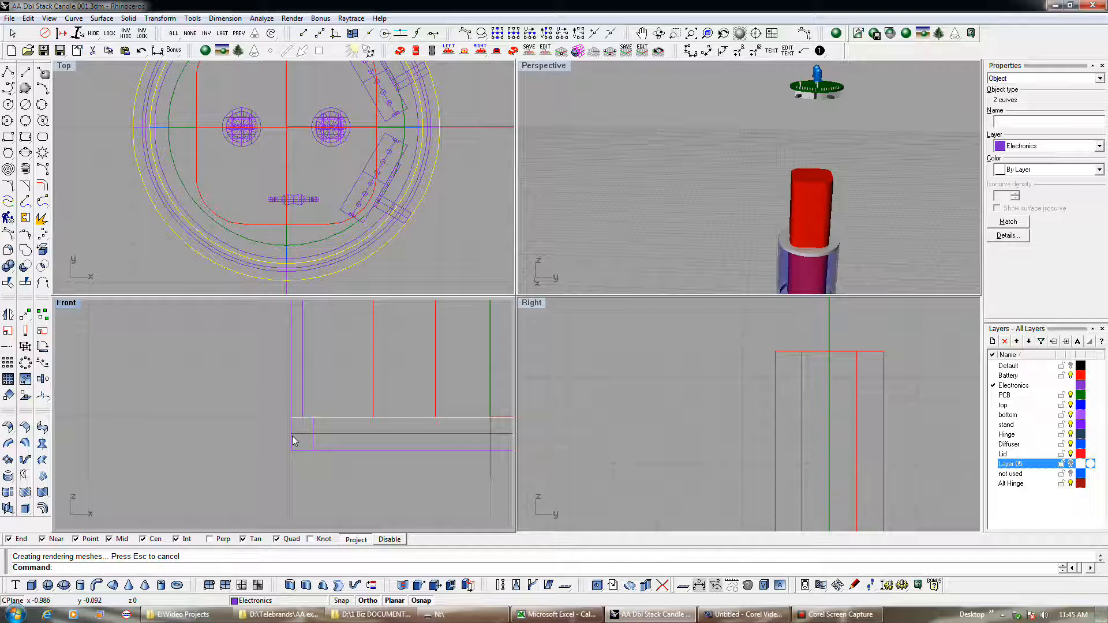
Step: Examine the extruded base ring under the housing in the Front and Perspective views
{"action": "scroll", "coordinate": [292, 441], "scroll_direction": "down", "scroll_amount": 4}
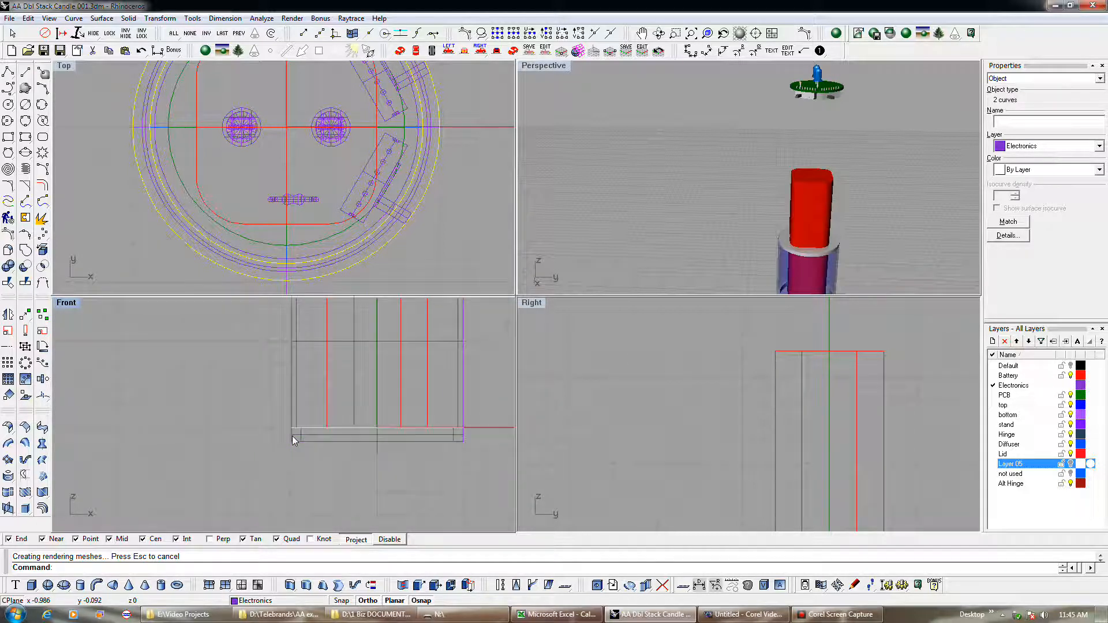
{"action": "scroll", "coordinate": [292, 438], "scroll_direction": "up", "scroll_amount": 2}
{"action": "left_click", "coordinate": [309, 439]}
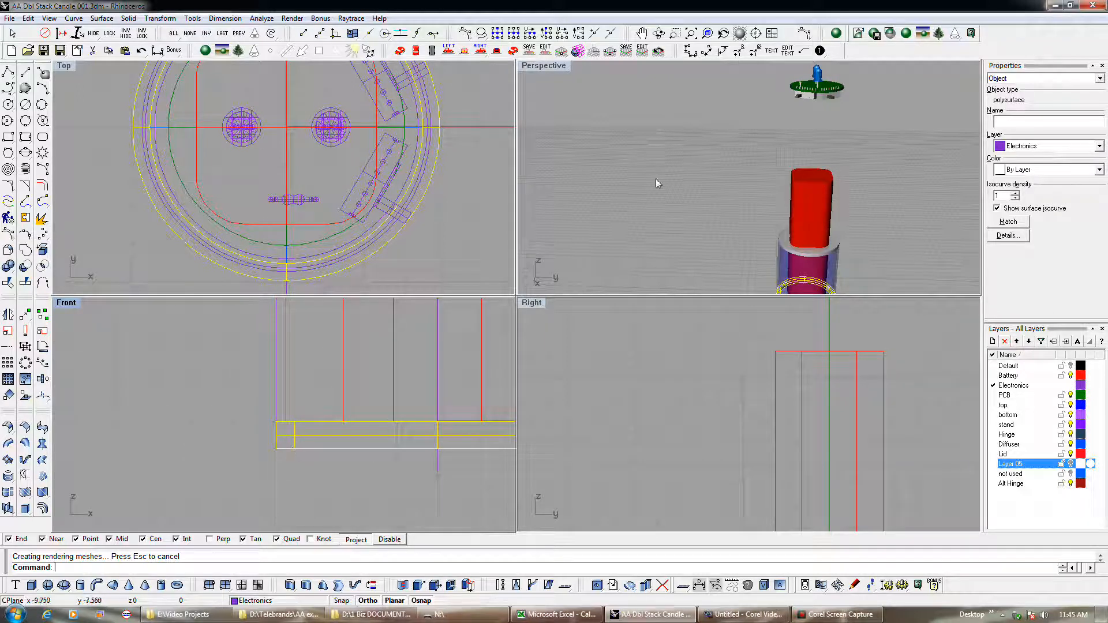
{"action": "scroll", "coordinate": [671, 177], "scroll_direction": "down", "scroll_amount": 5}
{"action": "scroll", "coordinate": [729, 245], "scroll_direction": "up", "scroll_amount": 8}
{"action": "left_click", "coordinate": [701, 244]}
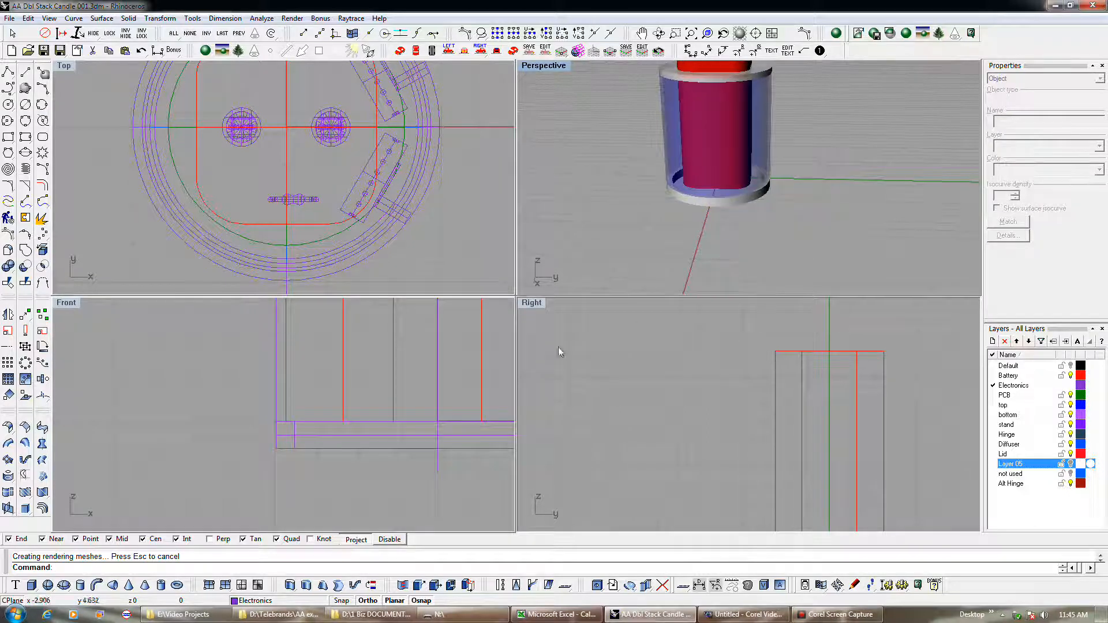
{"action": "left_click", "coordinate": [320, 447]}
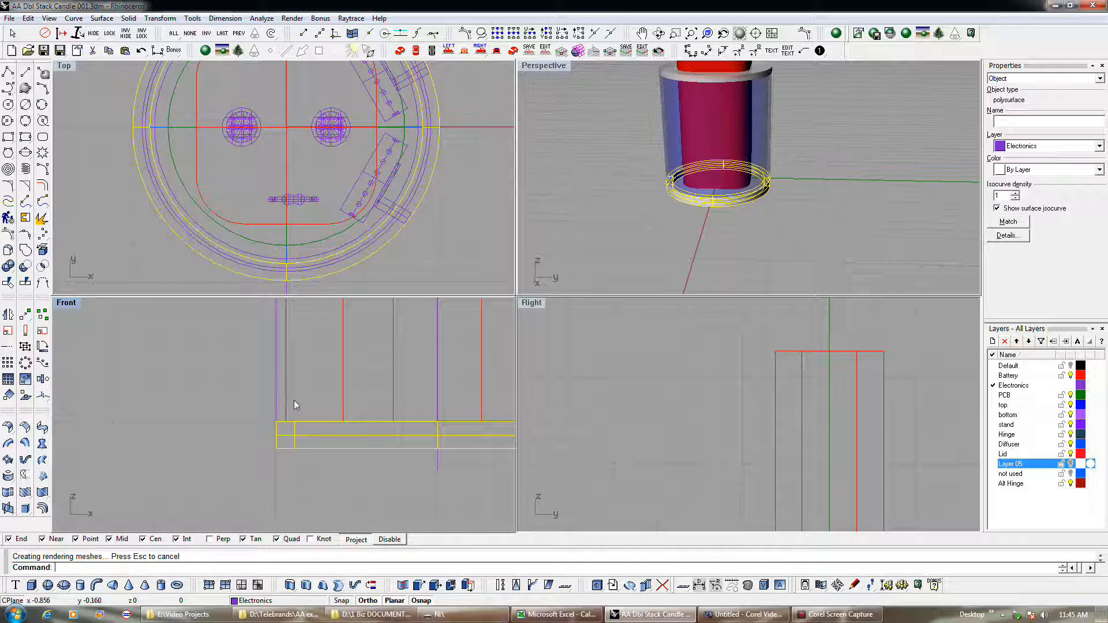
Step: Select the 0.022 offset circle and the next circle inside it, and extrude them 0.15 upward into a capped lip inside the housing
{"action": "left_click", "coordinate": [301, 260]}
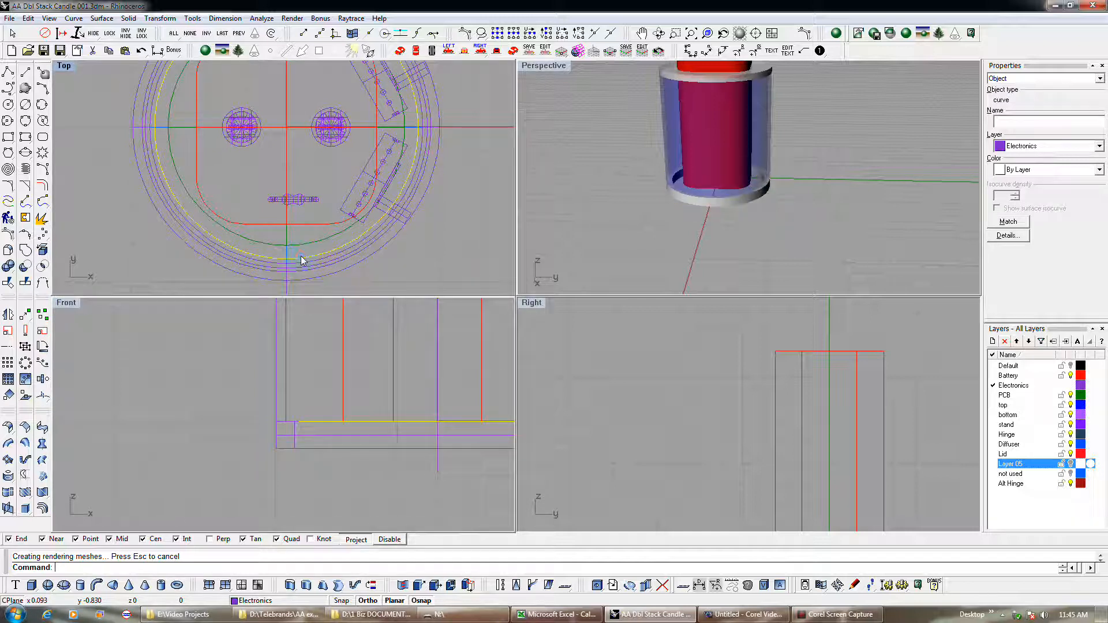
{"action": "left_click", "coordinate": [304, 262]}
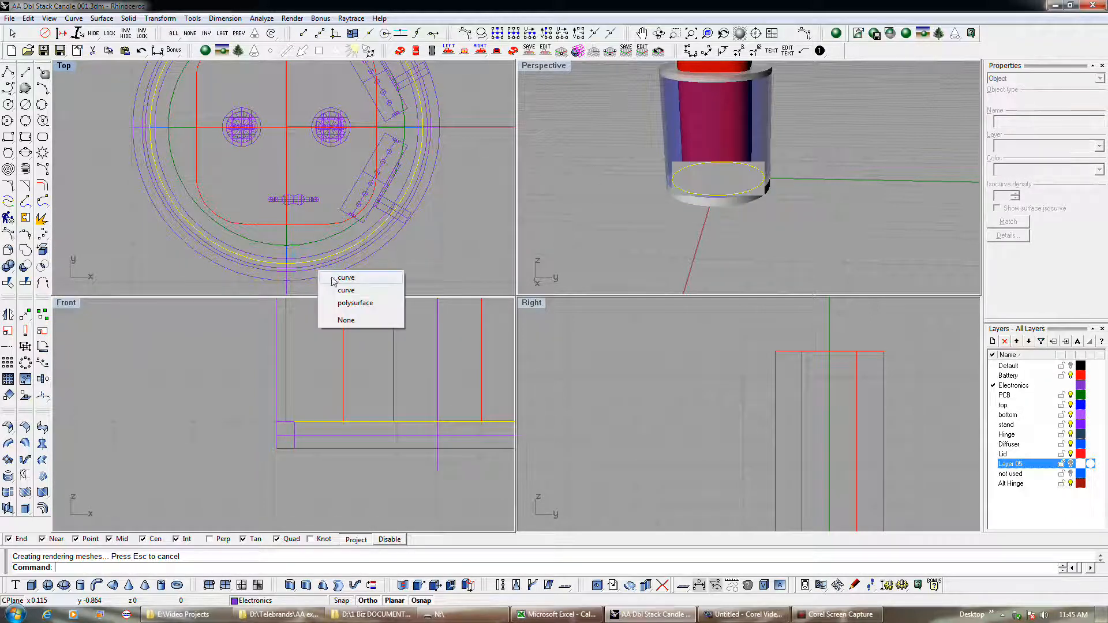
{"action": "left_click", "coordinate": [330, 279]}
{"action": "left_click", "coordinate": [312, 267], "text": "shift"}
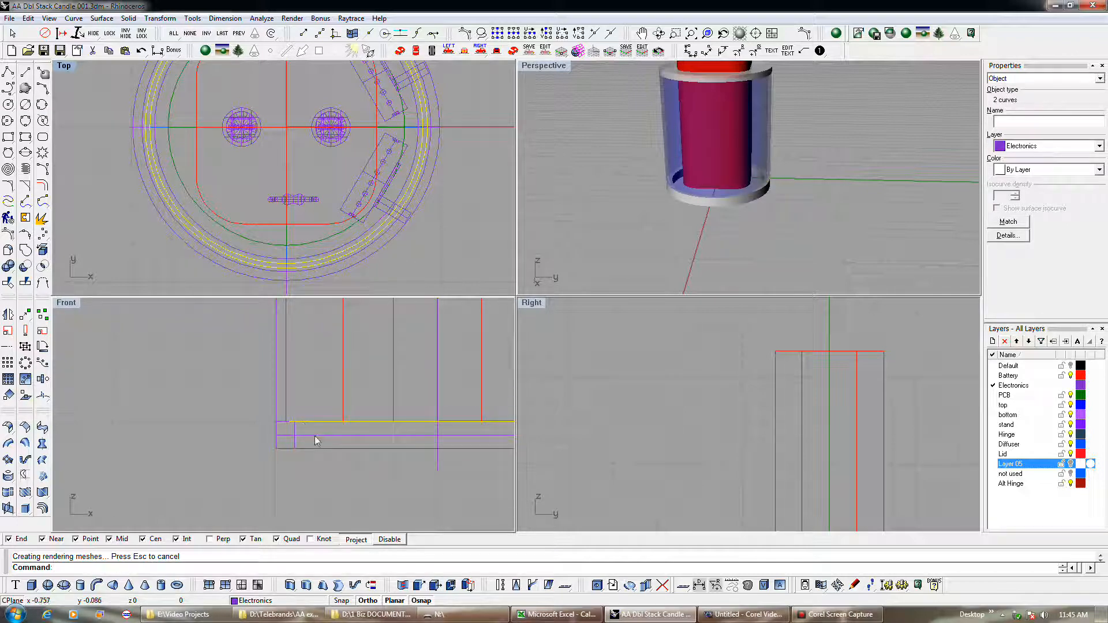
{"action": "scroll", "coordinate": [315, 436], "scroll_direction": "up", "scroll_amount": 2}
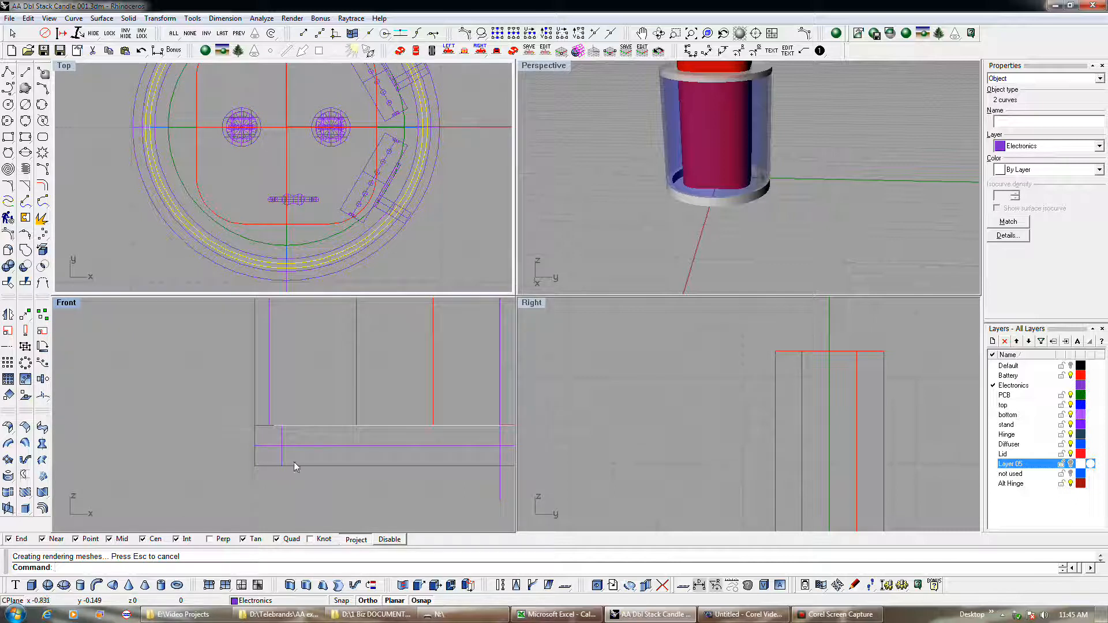
{"action": "left_click", "coordinate": [26, 314]}
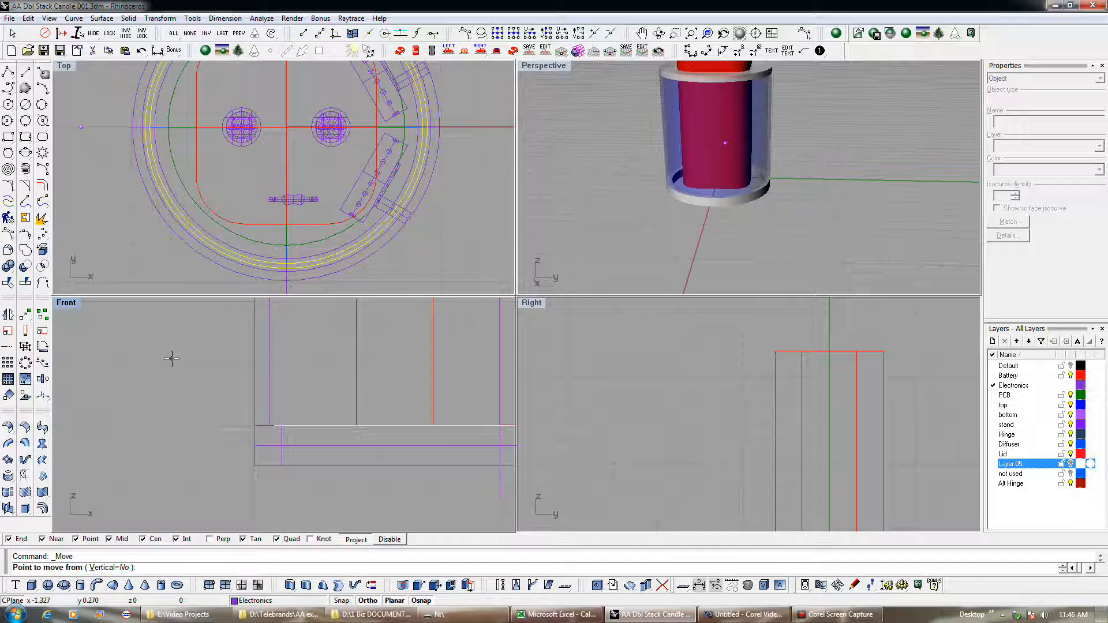
{"action": "left_click", "coordinate": [306, 585]}
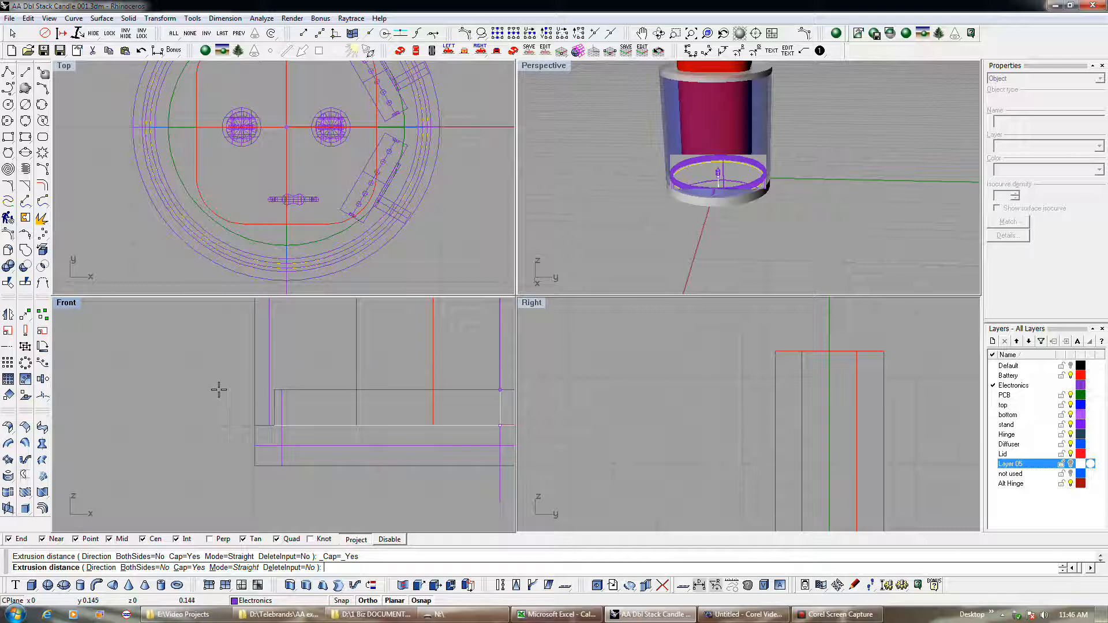
{"action": "type", "text": ".15"}
{"action": "key", "text": "Return"}
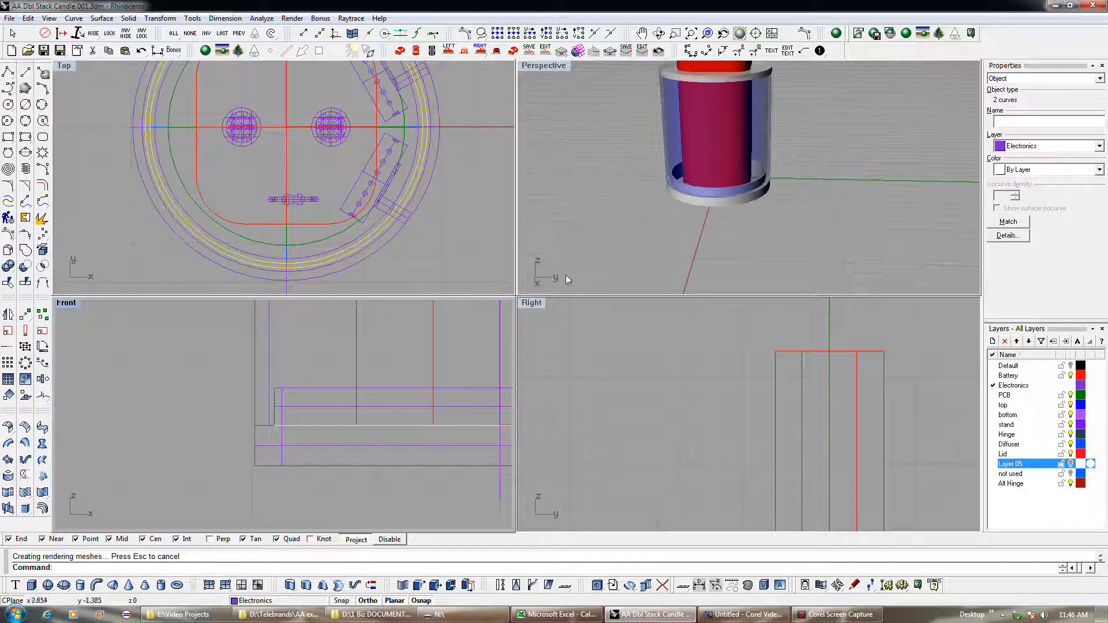
Step: Boolean-union the raised inner lip with the base ring into one solid
{"action": "left_click", "coordinate": [306, 406]}
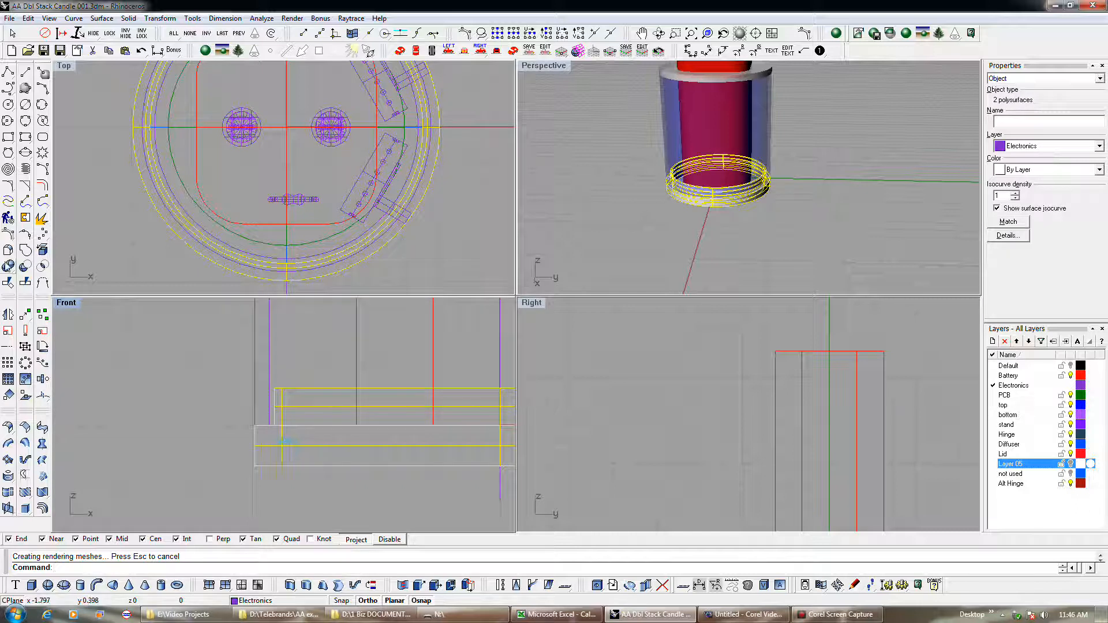
{"action": "left_click", "coordinate": [257, 471]}
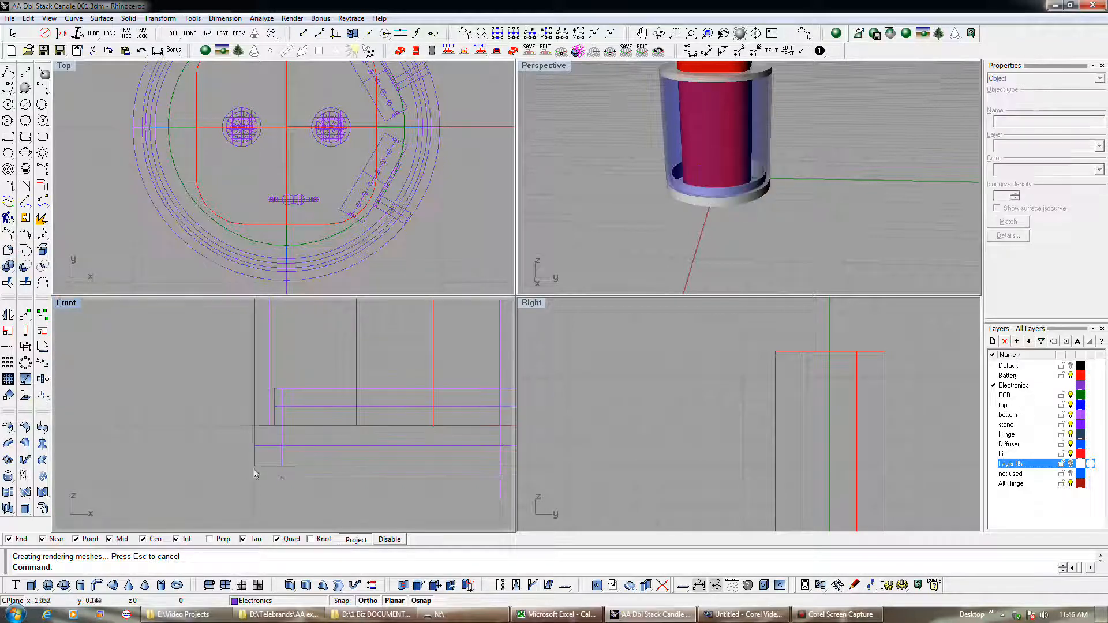
{"action": "left_click", "coordinate": [307, 459]}
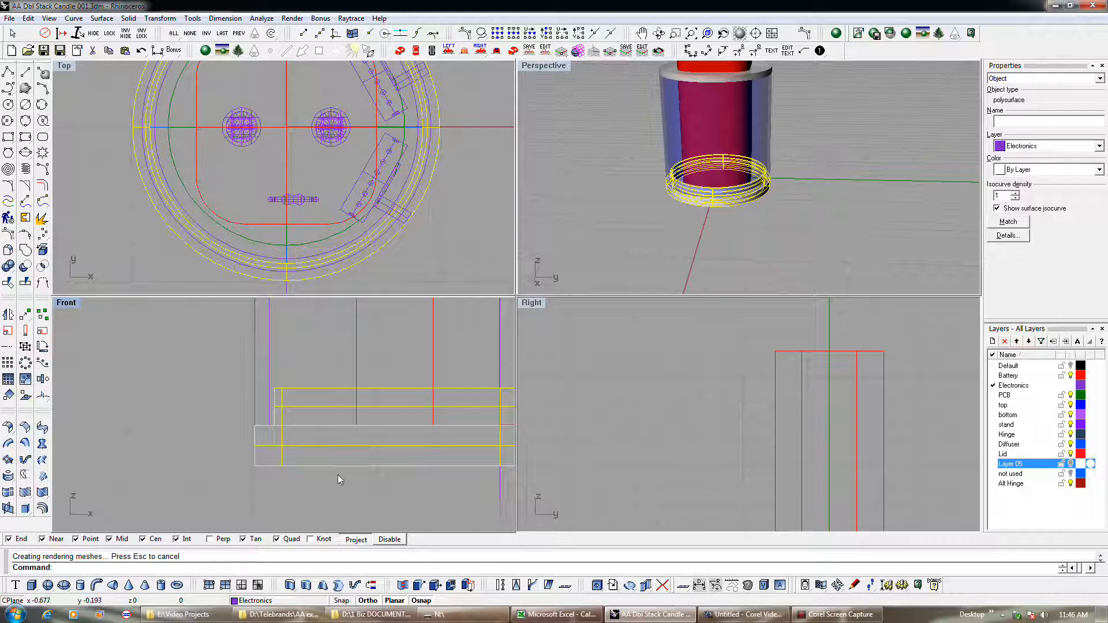
Step: Examine the joined base ring and its fit against the housing wall in the Perspective and Top views
{"action": "left_click", "coordinate": [683, 244]}
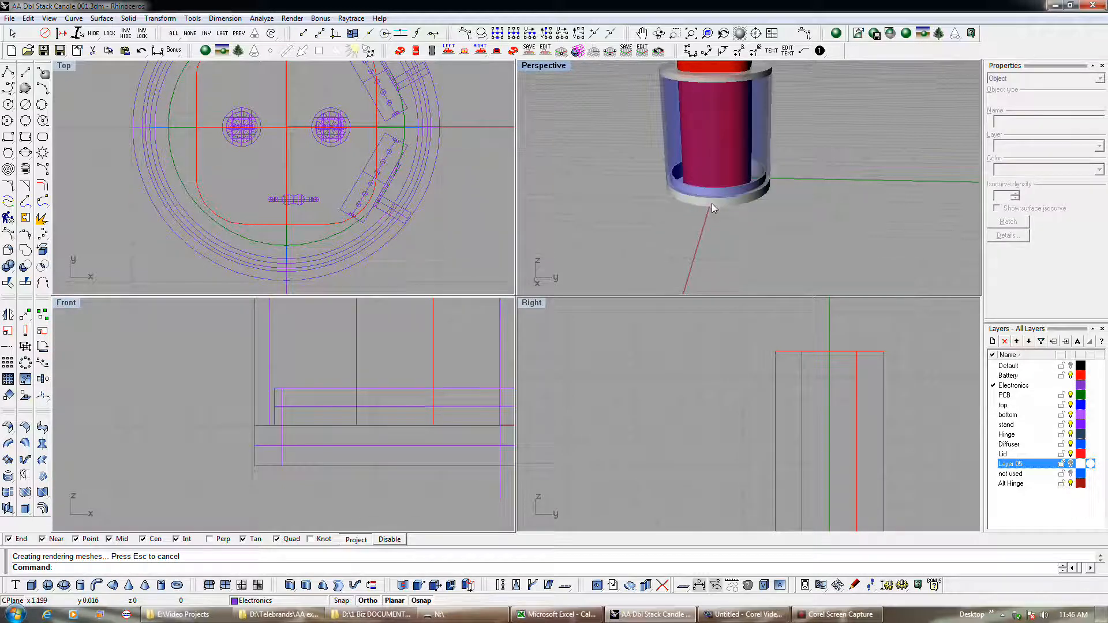
{"action": "scroll", "coordinate": [711, 203], "scroll_direction": "up", "scroll_amount": 2}
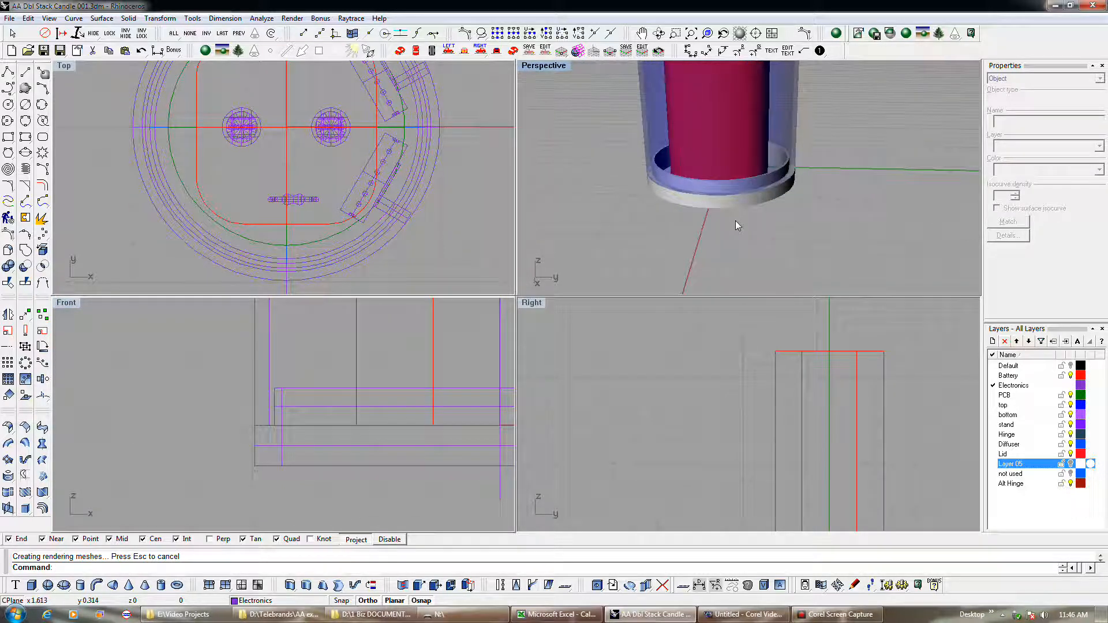
{"action": "left_click", "coordinate": [735, 212]}
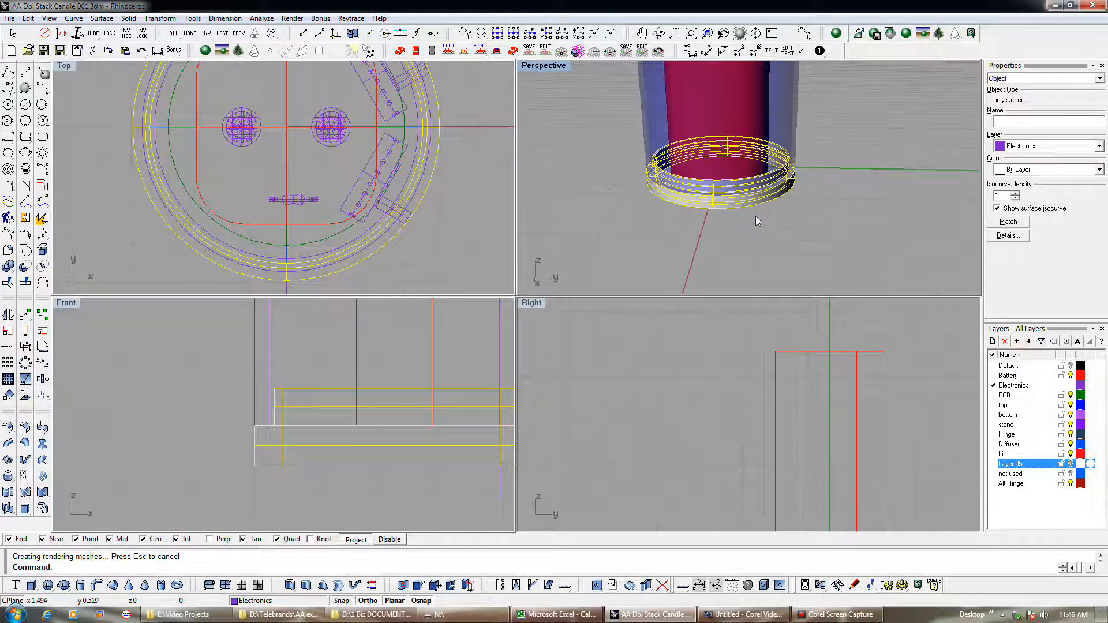
{"action": "left_click", "coordinate": [756, 215]}
{"action": "left_click", "coordinate": [670, 154]}
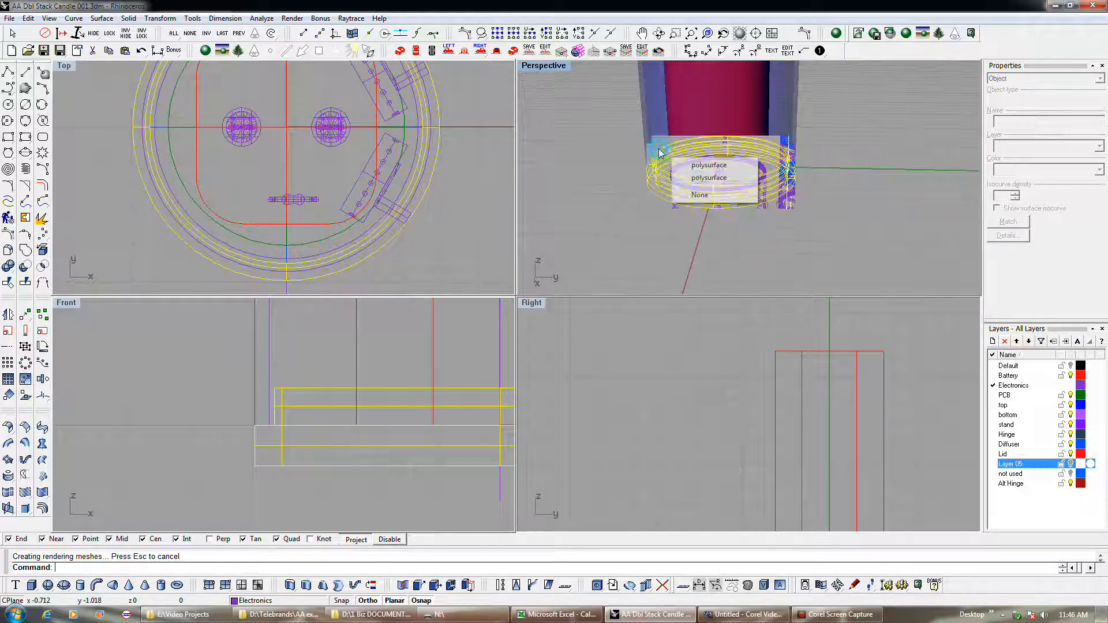
{"action": "left_click", "coordinate": [708, 165]}
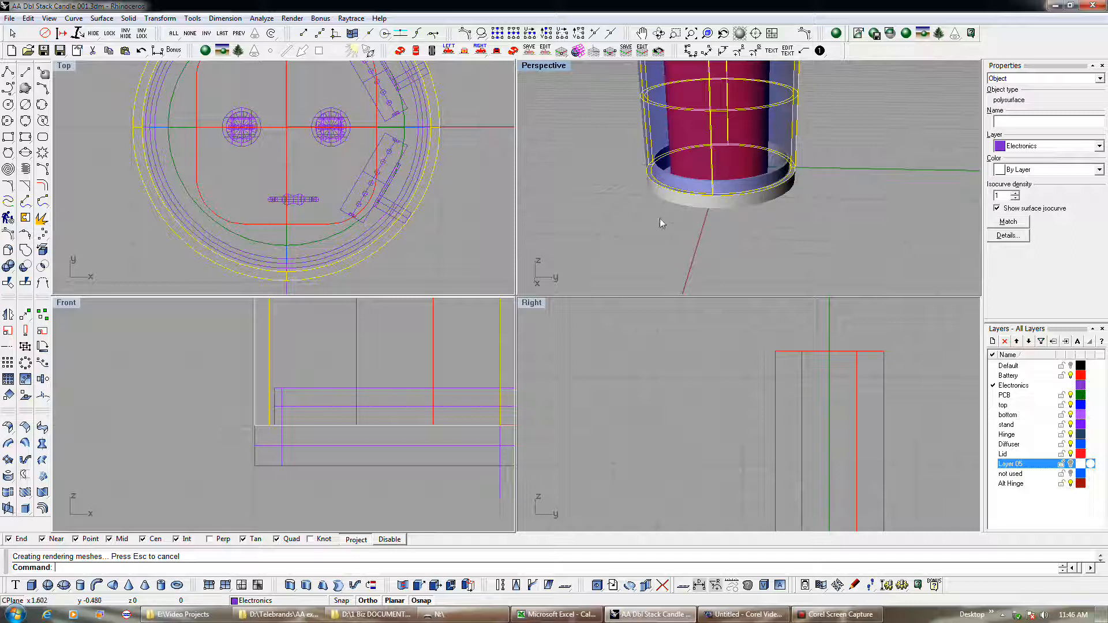
{"action": "left_click", "coordinate": [411, 247]}
{"action": "scroll", "coordinate": [345, 256], "scroll_direction": "down", "scroll_amount": 2}
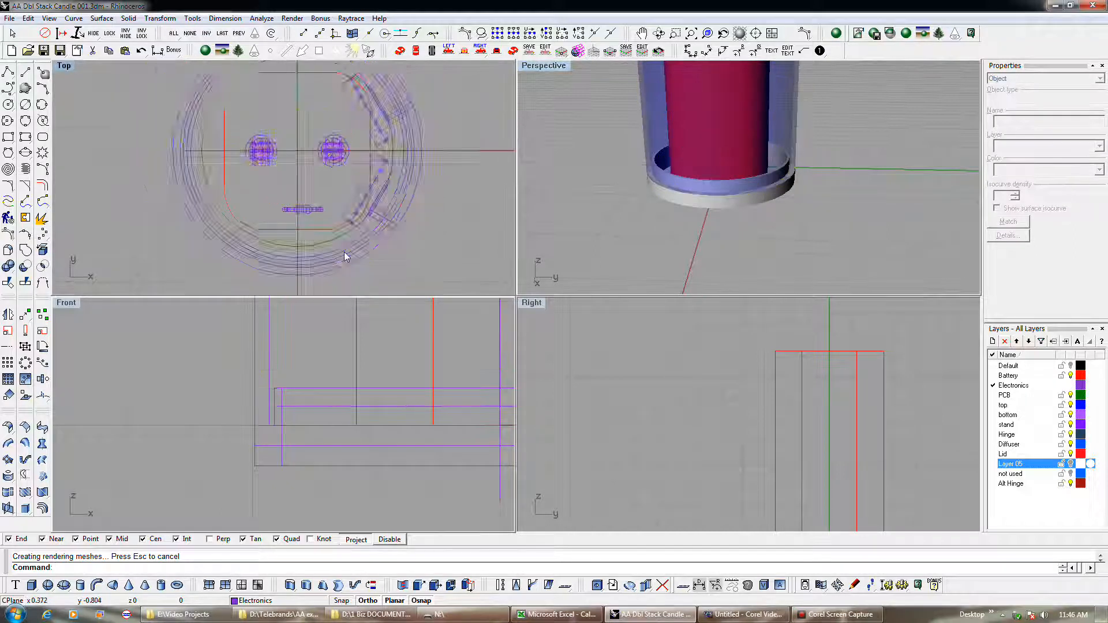
{"action": "scroll", "coordinate": [345, 257], "scroll_direction": "down", "scroll_amount": 2}
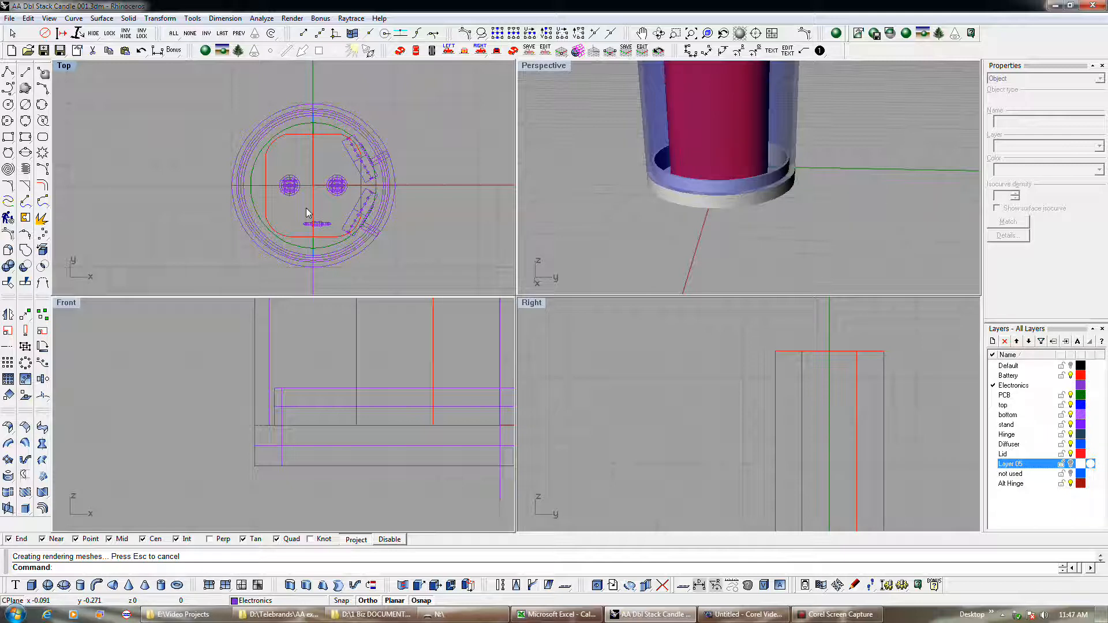
{"action": "left_click", "coordinate": [267, 142]}
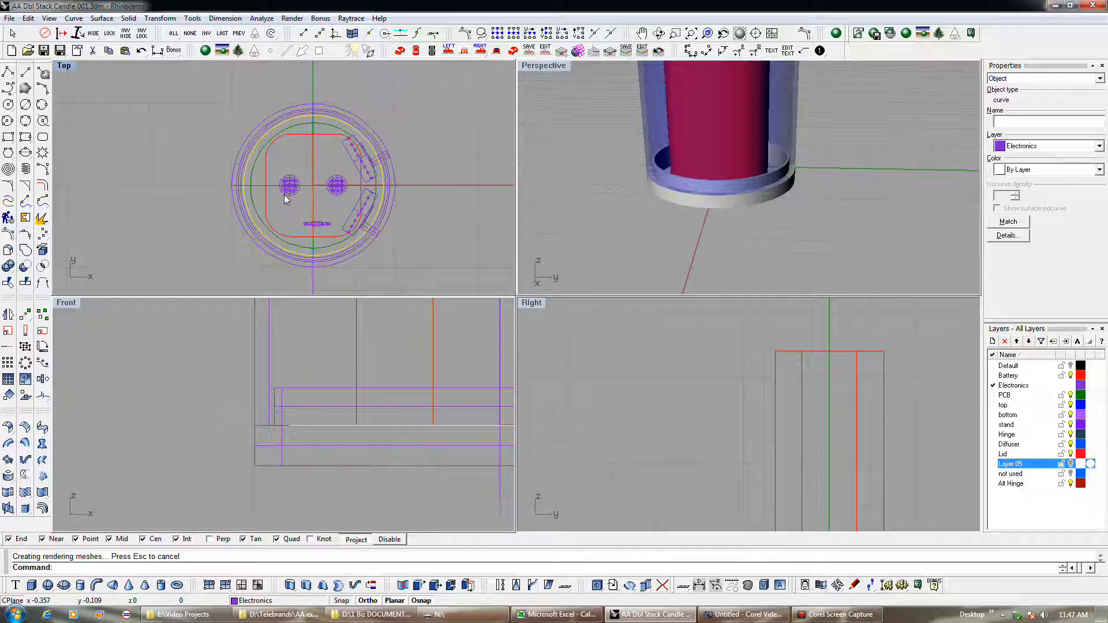
Step: Delete the left one of the two LEDs inside the battery outline
{"action": "scroll", "coordinate": [290, 192], "scroll_direction": "up", "scroll_amount": 3}
{"action": "left_click_drag", "start_coordinate": [291, 185], "coordinate": [314, 144]}
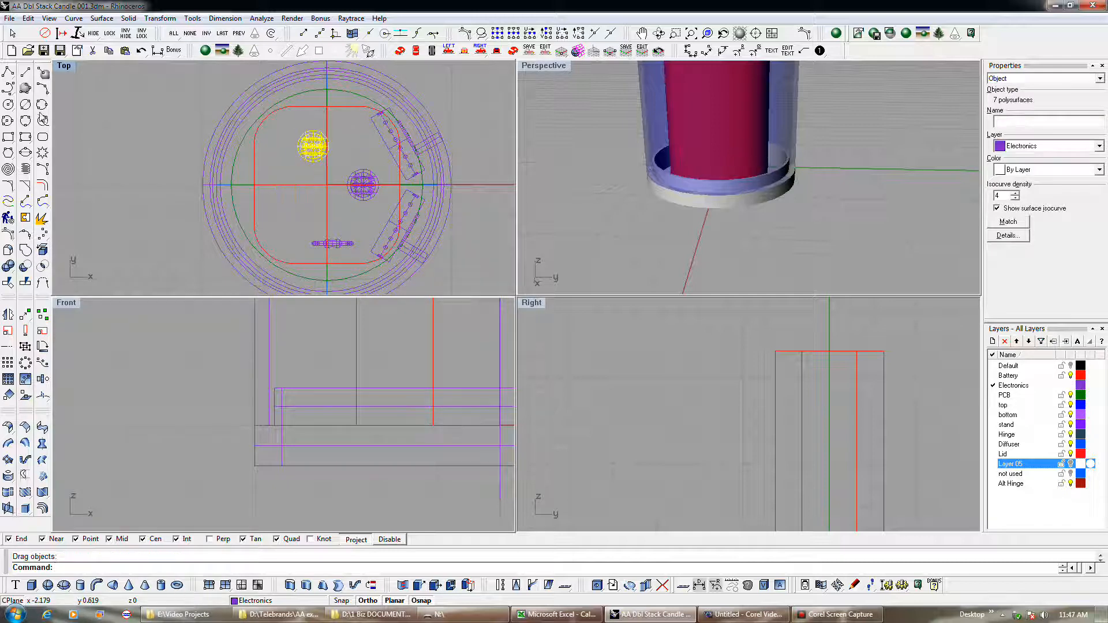
{"action": "key", "text": "Delete"}
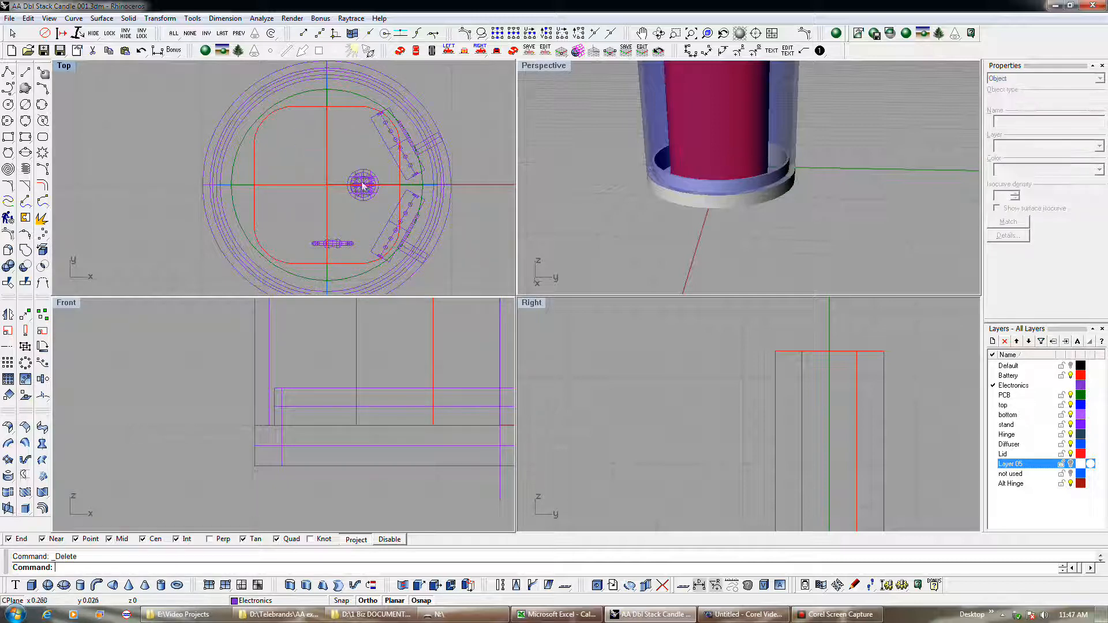
Step: Move the remaining LED by its centre to the origin at 0,0
{"action": "left_click", "coordinate": [363, 185]}
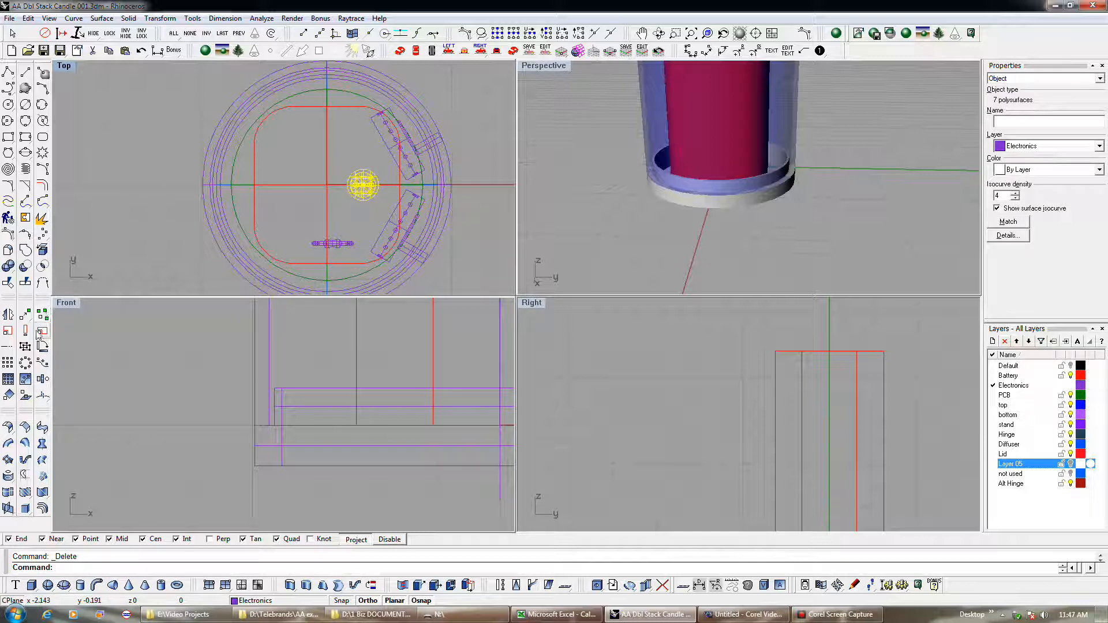
{"action": "left_click", "coordinate": [25, 314]}
{"action": "scroll", "coordinate": [355, 206], "scroll_direction": "up", "scroll_amount": 5}
{"action": "left_click", "coordinate": [364, 195]}
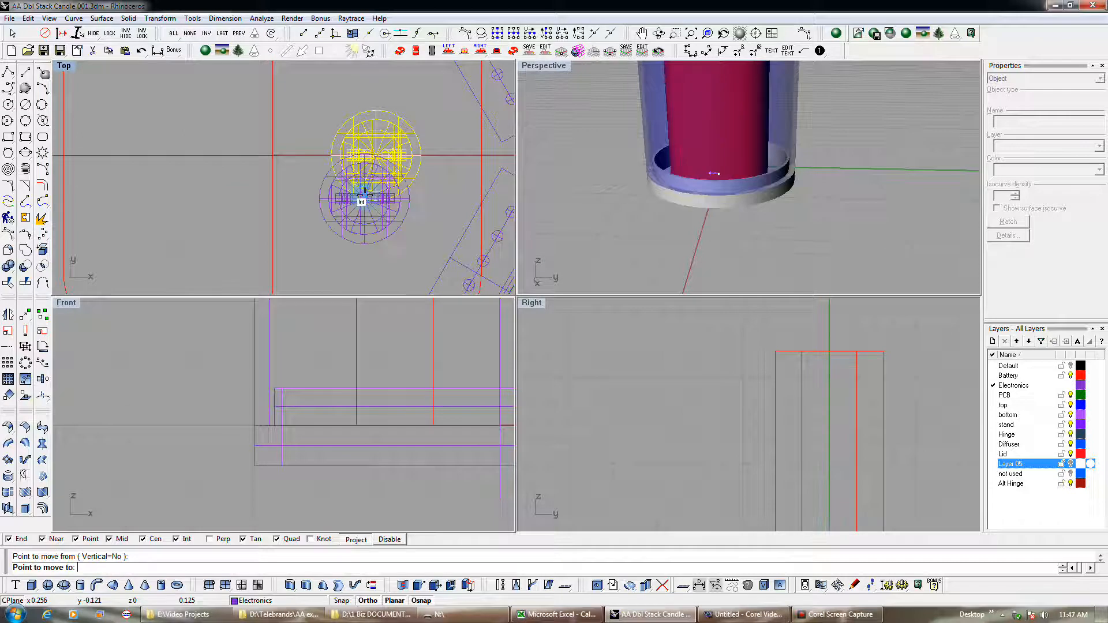
{"action": "type", "text": "0"}
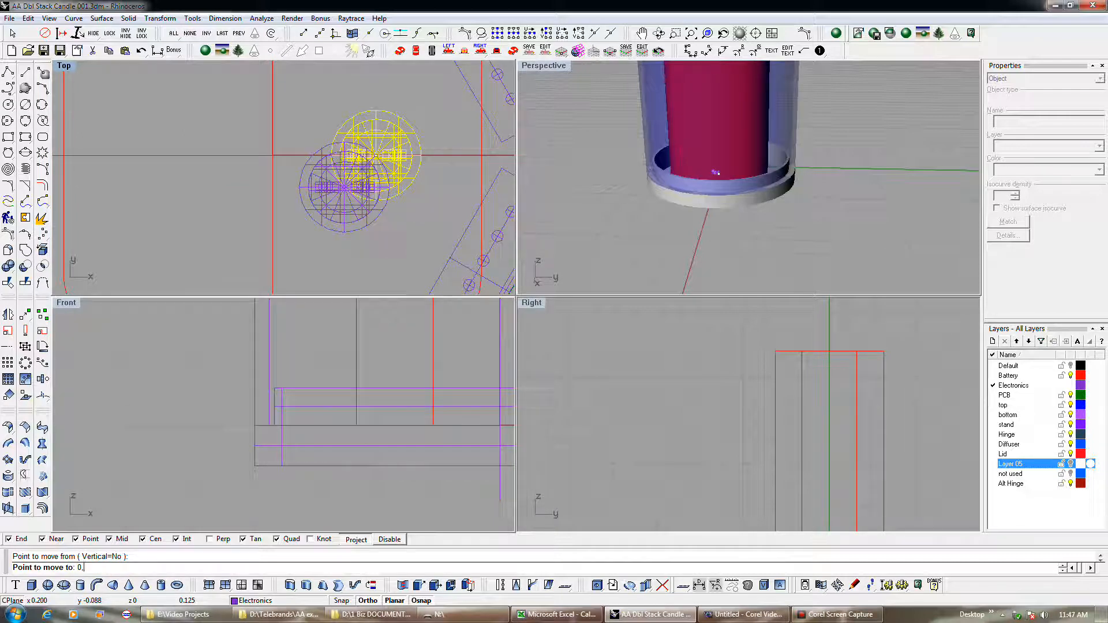
{"action": "type", "text": ",0"}
{"action": "key", "text": "Return"}
{"action": "scroll", "coordinate": [333, 215], "scroll_direction": "down", "scroll_amount": 3}
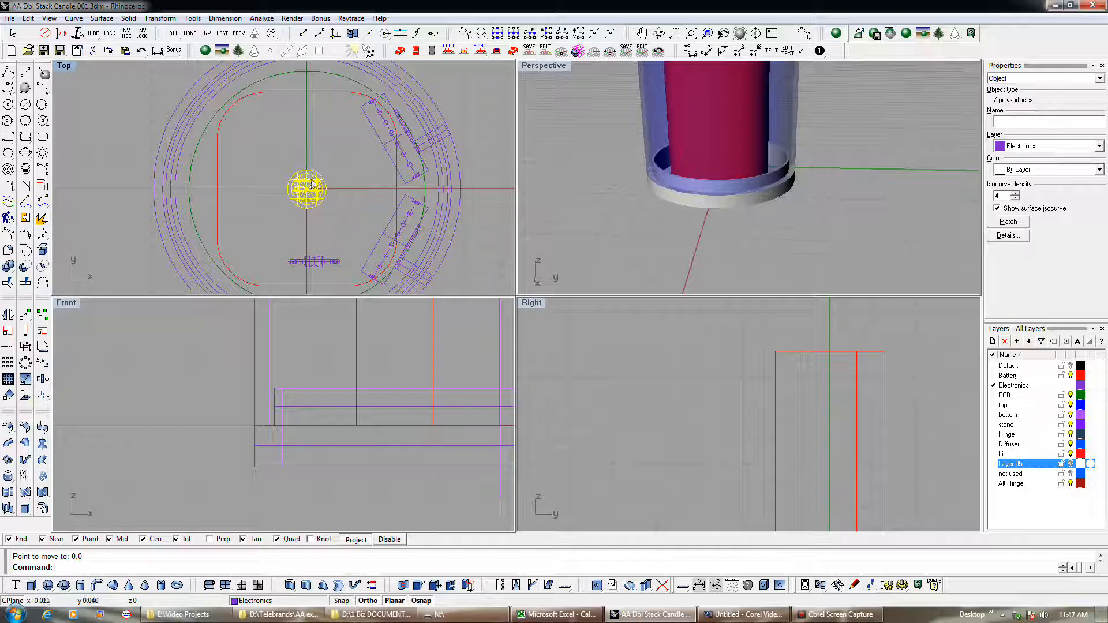
Step: Nudge the centred LED in the positive Y direction to just inside the battery outline's upper edge in Top view
{"action": "scroll", "coordinate": [324, 221], "scroll_direction": "down", "scroll_amount": 3}
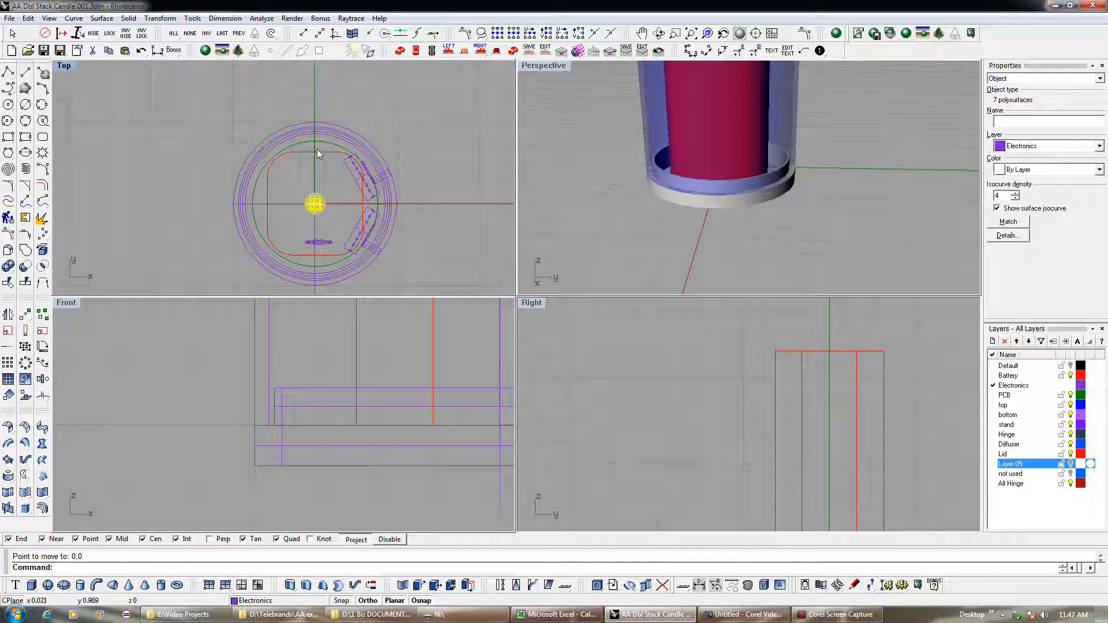
{"action": "scroll", "coordinate": [305, 231], "scroll_direction": "up", "scroll_amount": 5}
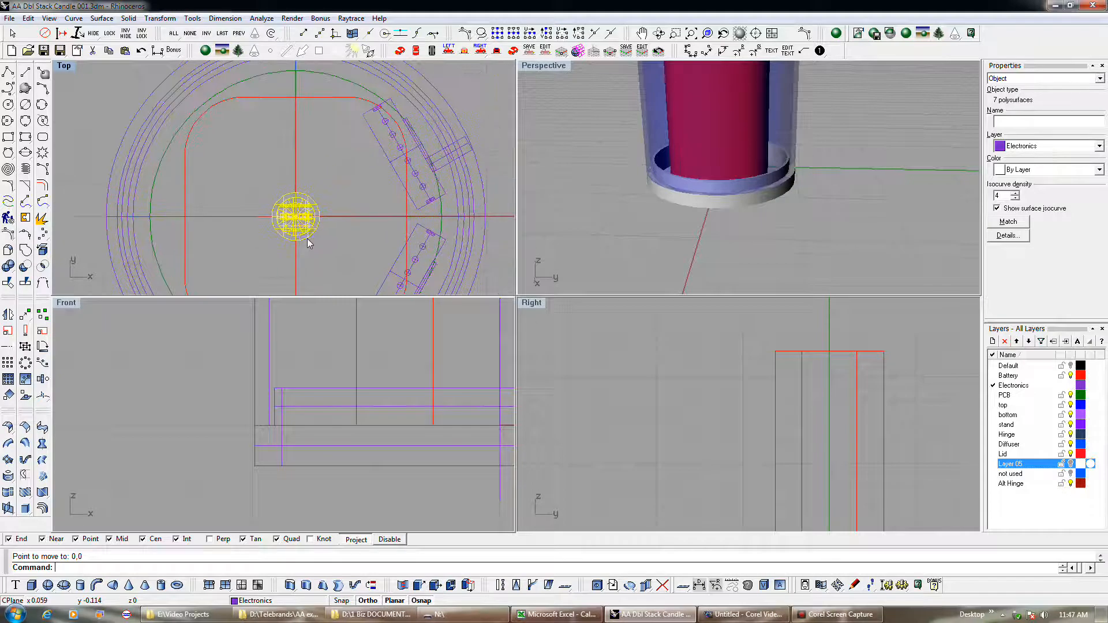
{"action": "scroll", "coordinate": [306, 231], "scroll_direction": "up", "scroll_amount": 1}
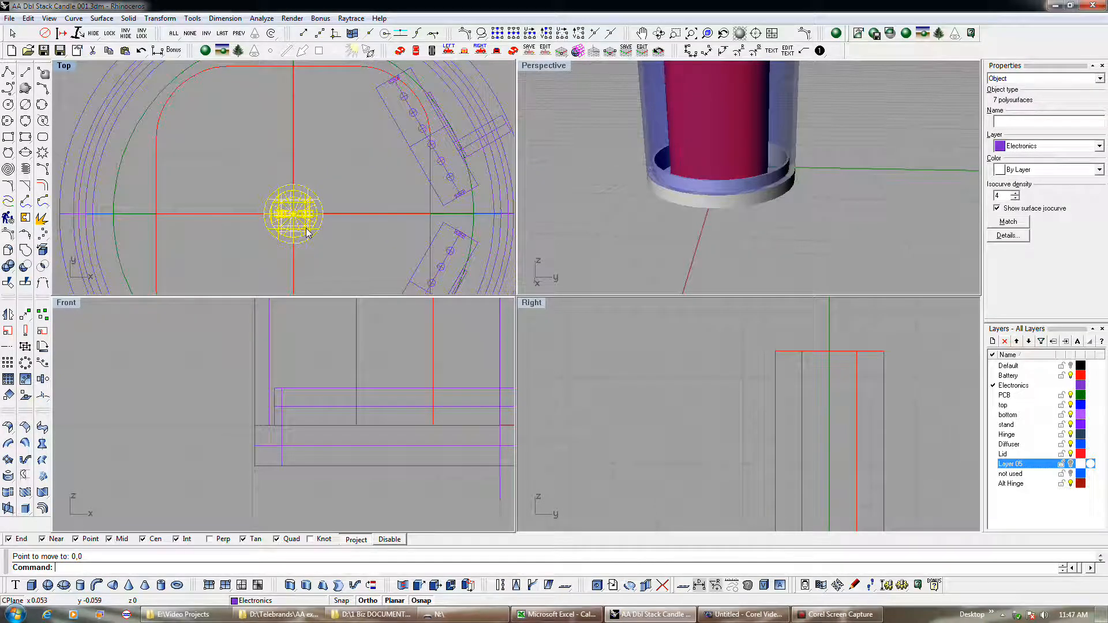
{"action": "key", "text": "alt+Up"}
{"action": "scroll", "coordinate": [307, 244], "scroll_direction": "down", "scroll_amount": 3}
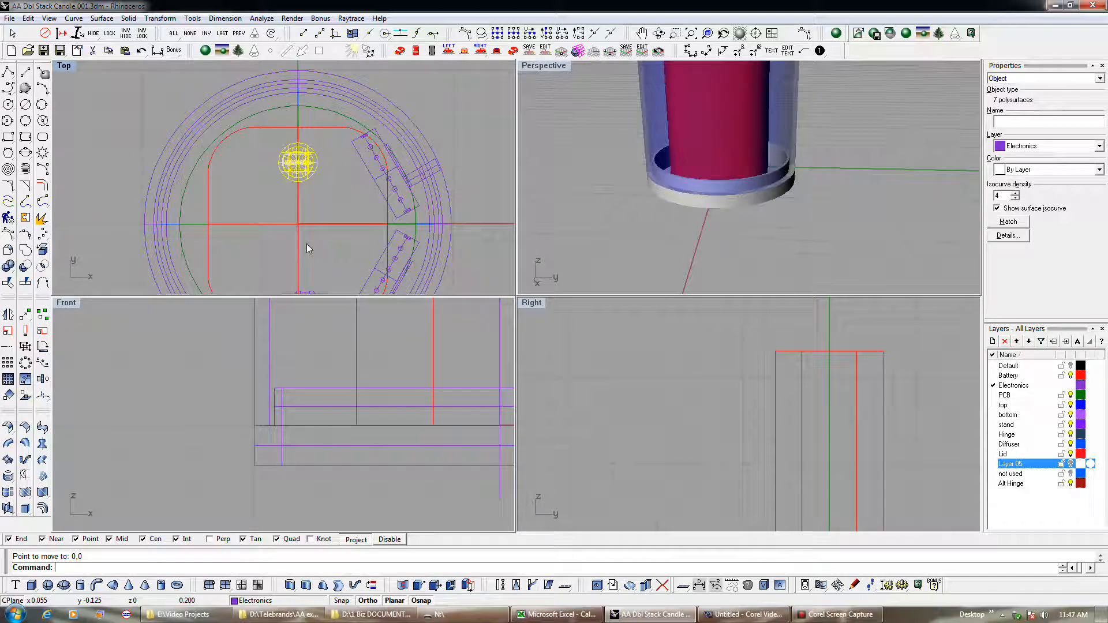
{"action": "key", "text": "alt+Up"}
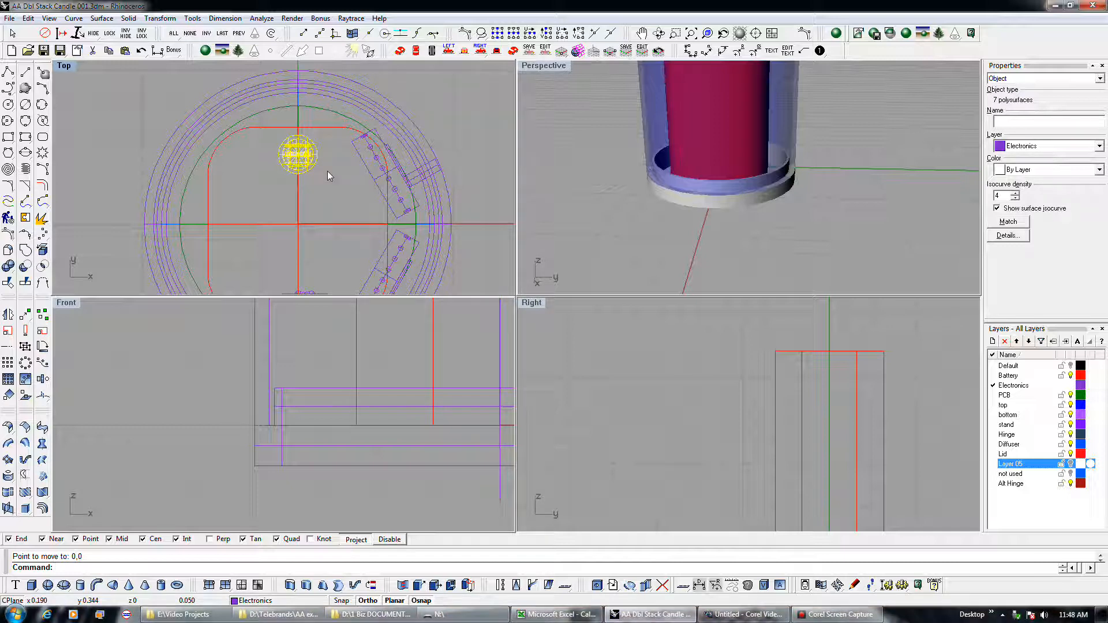
{"action": "key", "text": "alt+Up"}
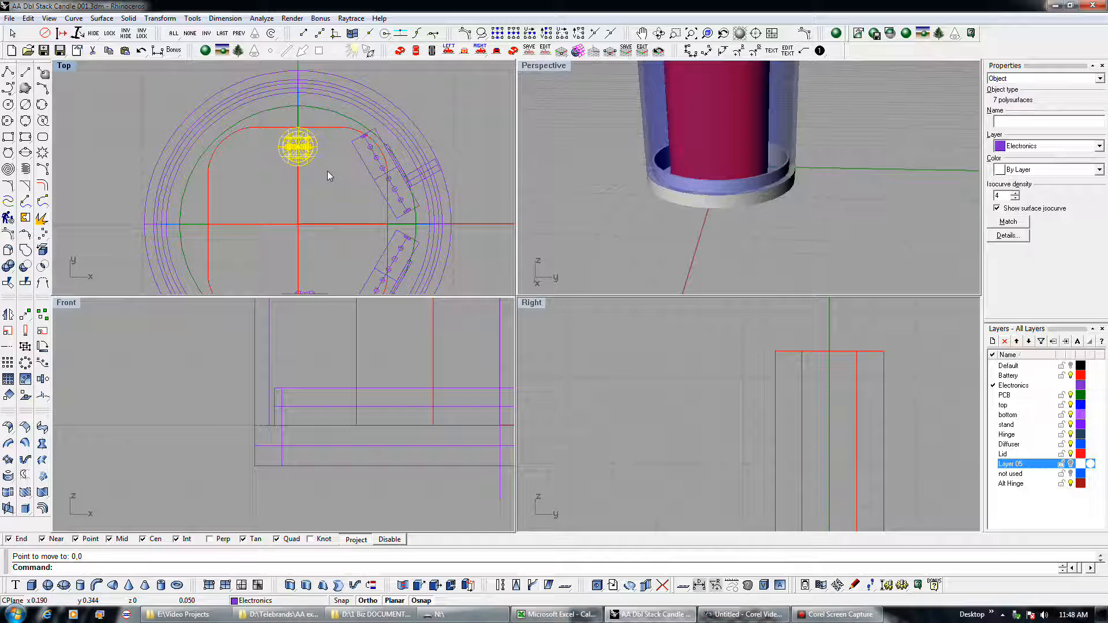
{"action": "key", "text": "alt+Down"}
{"action": "key", "text": "alt+Up"}
Step: Copy the LED about 0.284 straight toward the centre along the Y axis in Top view
{"action": "scroll", "coordinate": [636, 263], "scroll_direction": "down", "scroll_amount": 5}
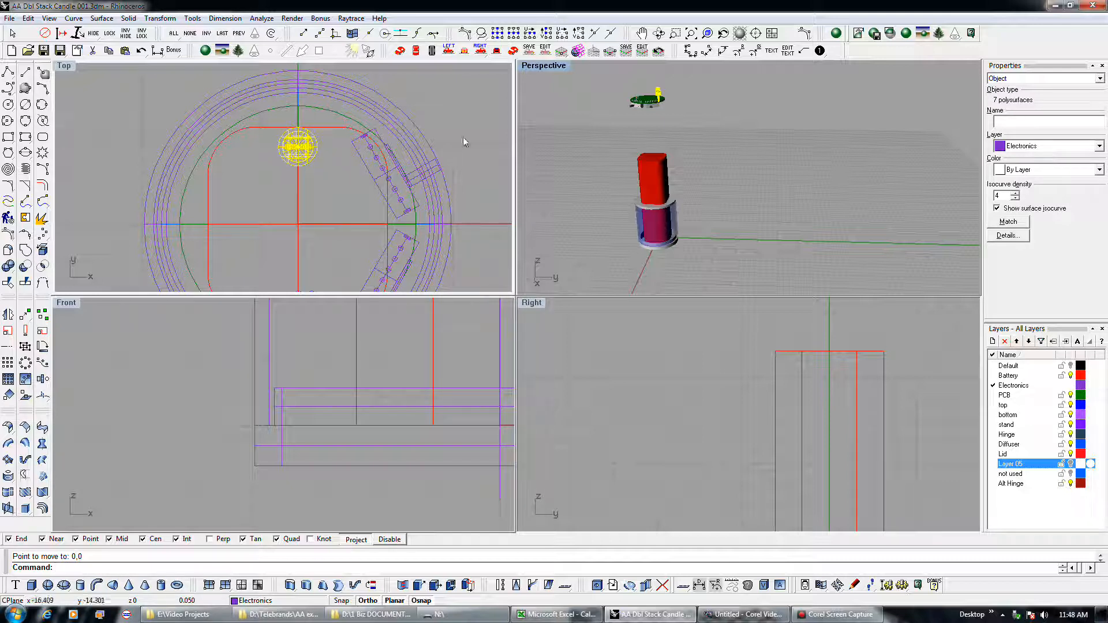
{"action": "left_click", "coordinate": [637, 204]}
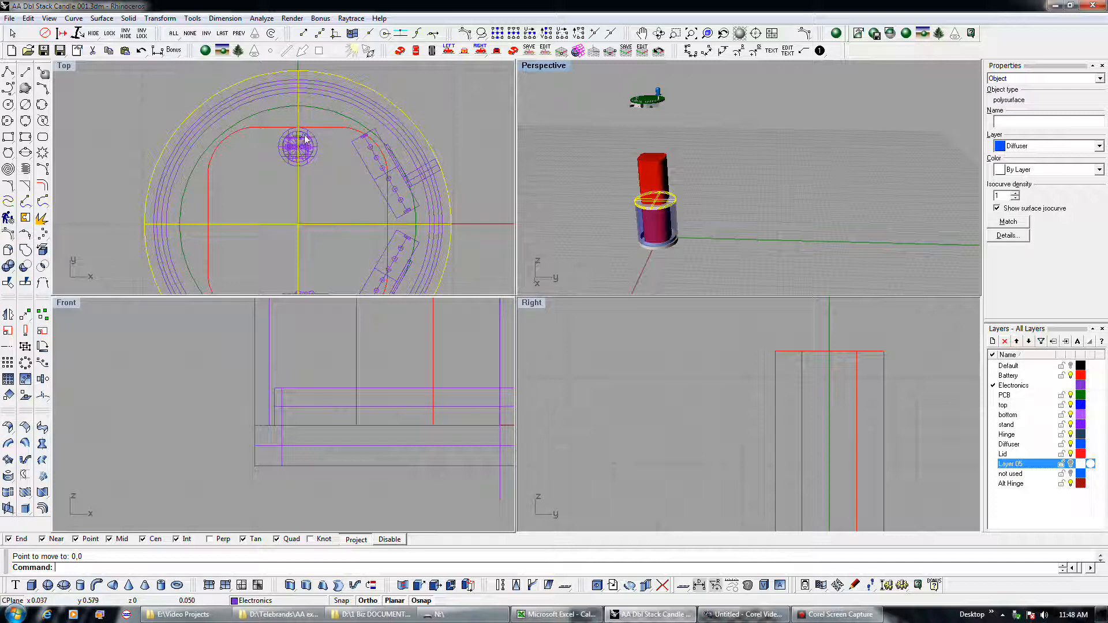
{"action": "key", "text": "Escape"}
{"action": "scroll", "coordinate": [305, 133], "scroll_direction": "up", "scroll_amount": 2}
{"action": "left_click_drag", "start_coordinate": [310, 150], "coordinate": [310, 148]}
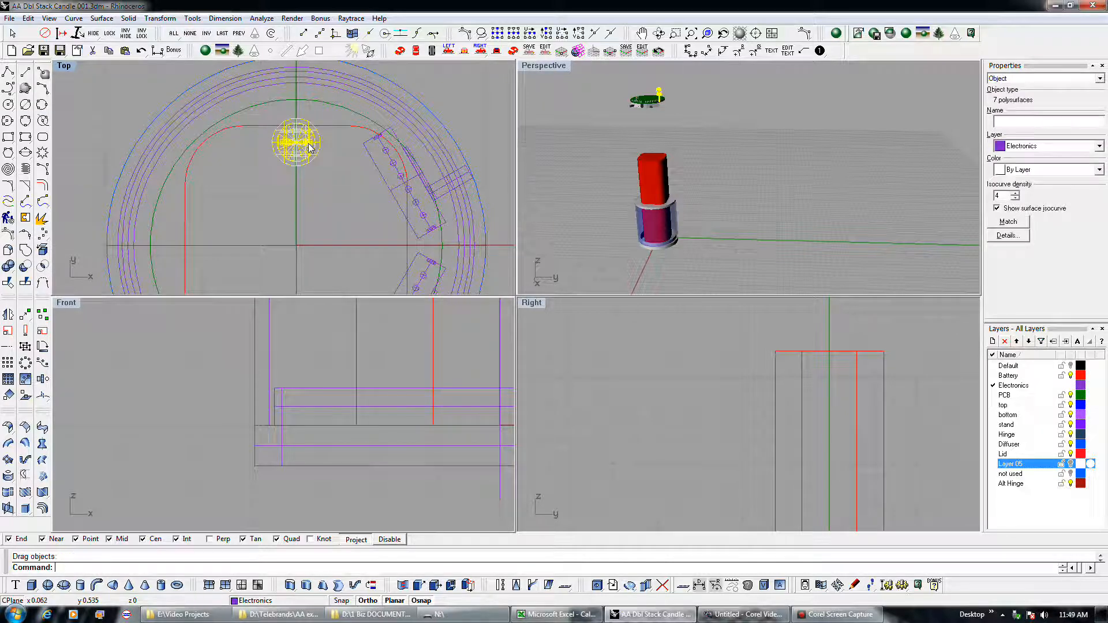
{"action": "left_click", "coordinate": [43, 314]}
{"action": "left_click", "coordinate": [338, 180]}
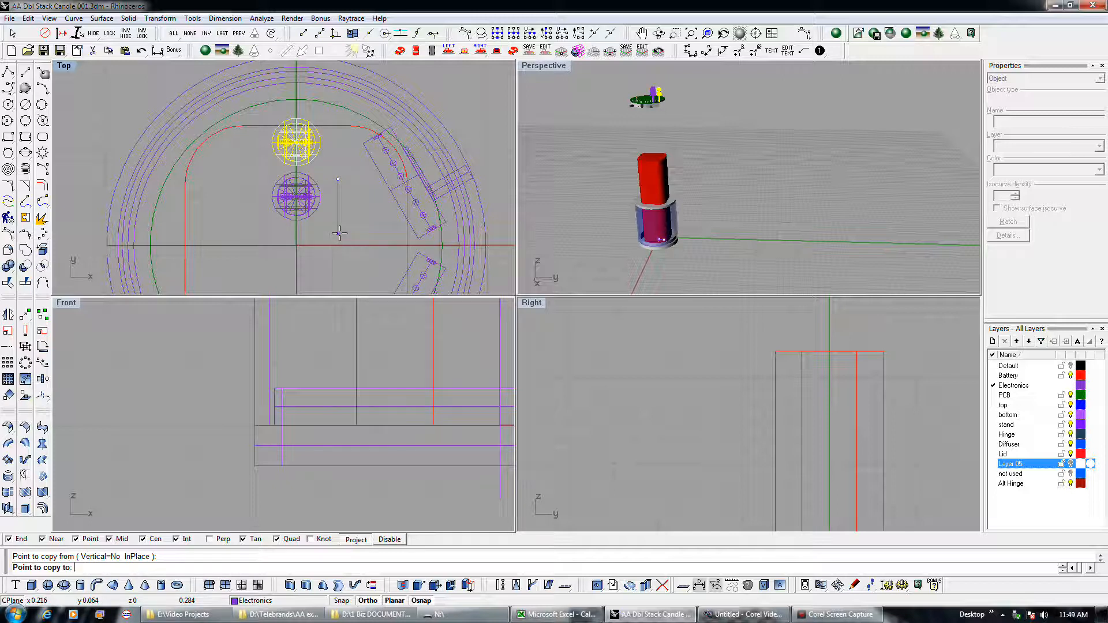
{"action": "left_click", "coordinate": [340, 233]}
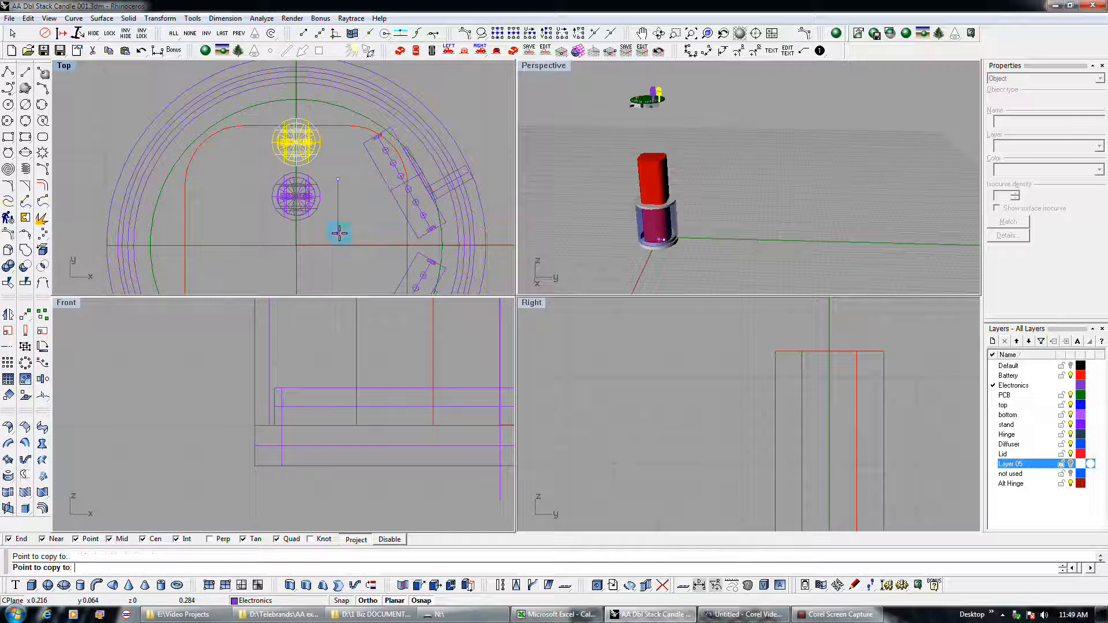
{"action": "right_click", "coordinate": [339, 233]}
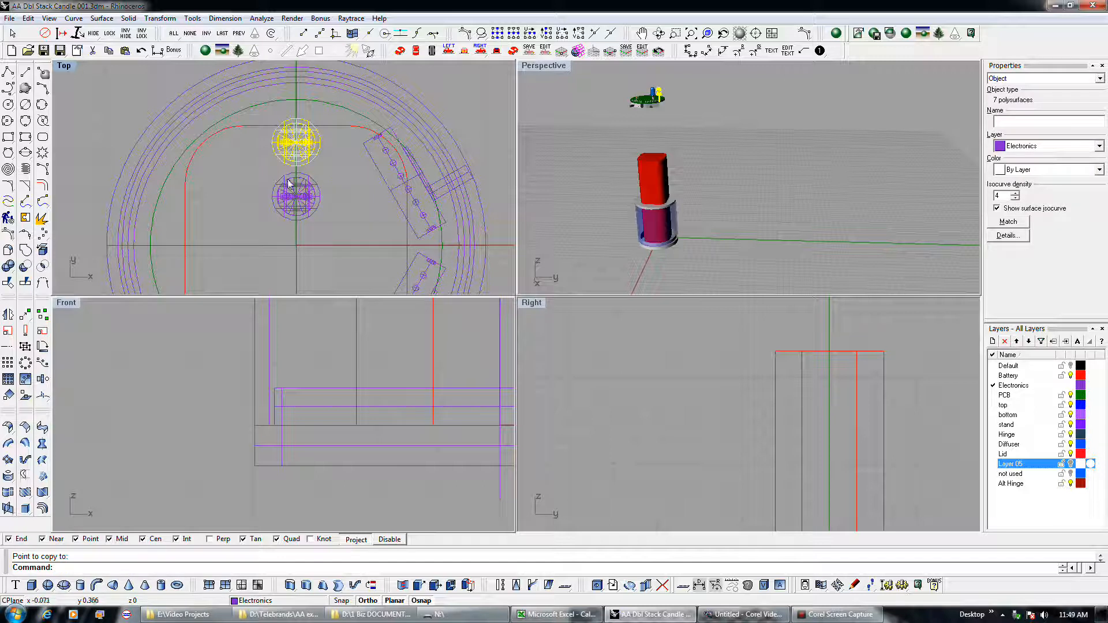
Step: Polar-array both LEDs about 0,0 with 3 items over 360 degrees
{"action": "left_click", "coordinate": [303, 195]}
{"action": "left_click", "coordinate": [296, 142], "text": "shift"}
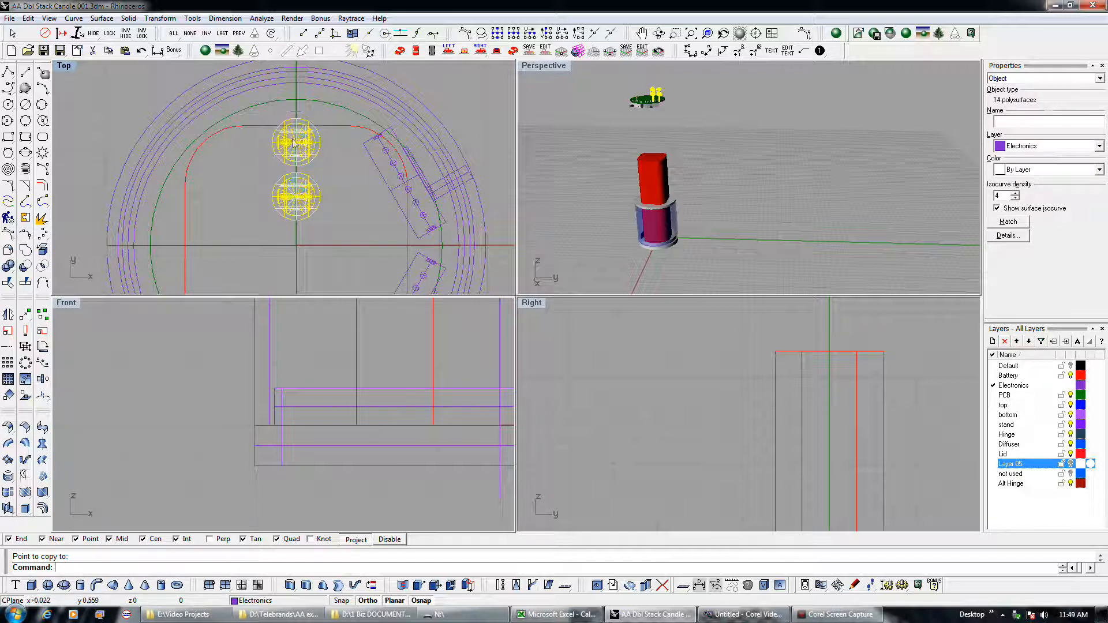
{"action": "scroll", "coordinate": [295, 142], "scroll_direction": "down", "scroll_amount": 2}
{"action": "scroll", "coordinate": [295, 142], "scroll_direction": "down", "scroll_amount": 2}
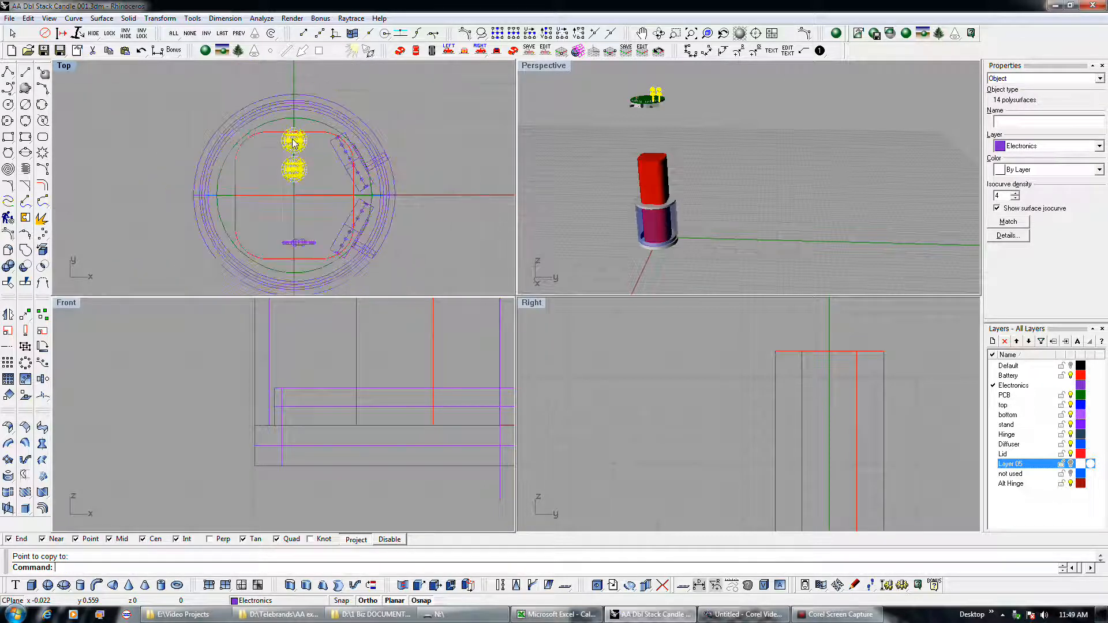
{"action": "left_click", "coordinate": [26, 362]}
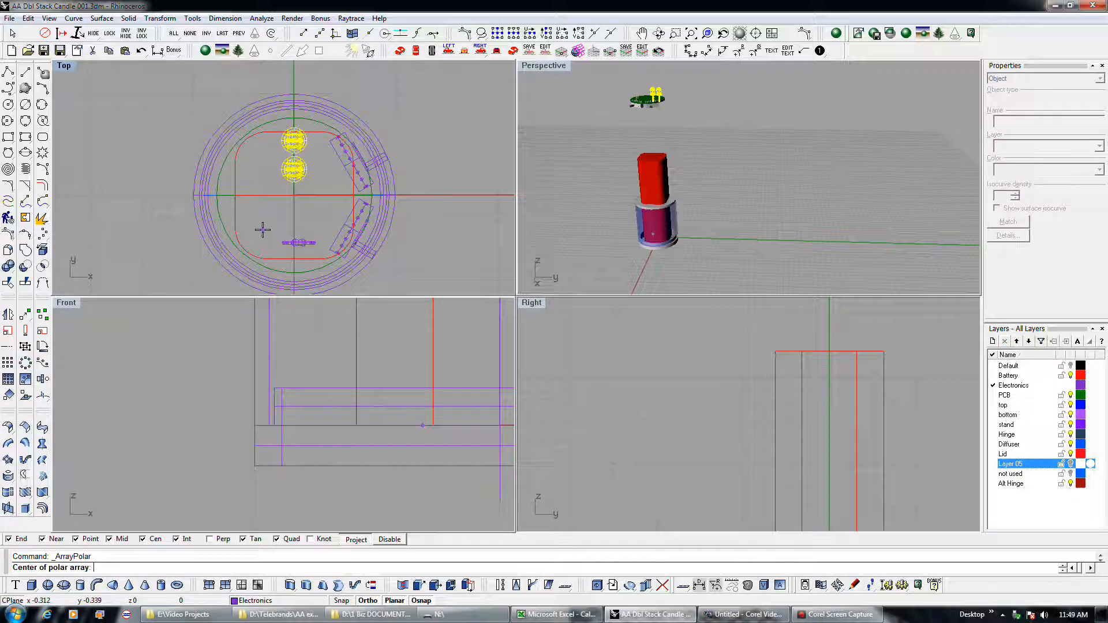
{"action": "type", "text": "0,0"}
{"action": "key", "text": "Return"}
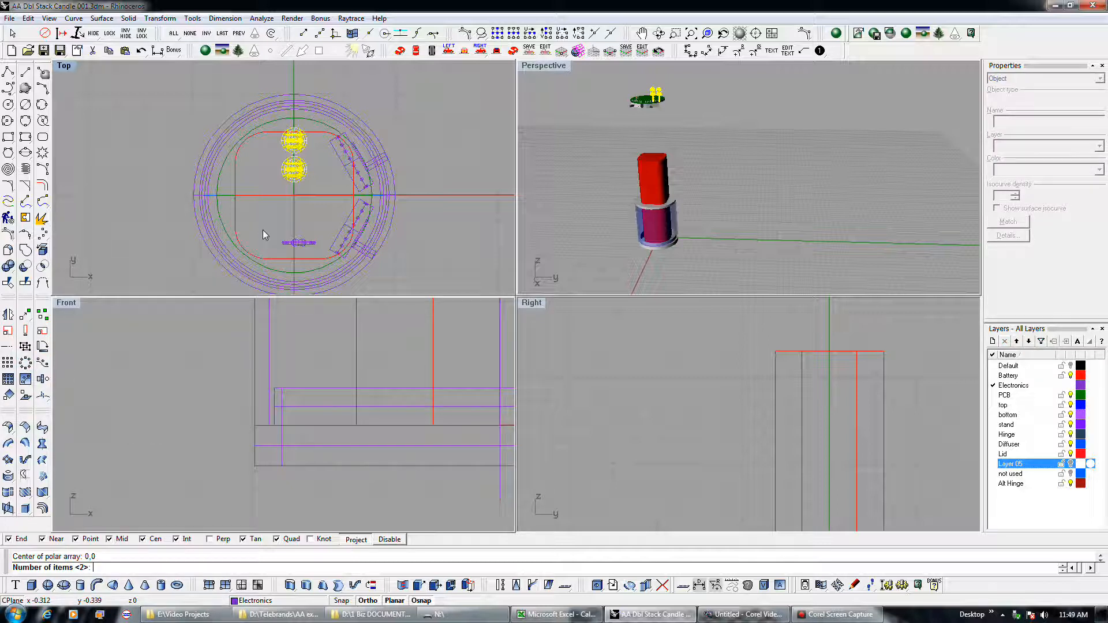
{"action": "type", "text": "3"}
{"action": "key", "text": "Return"}
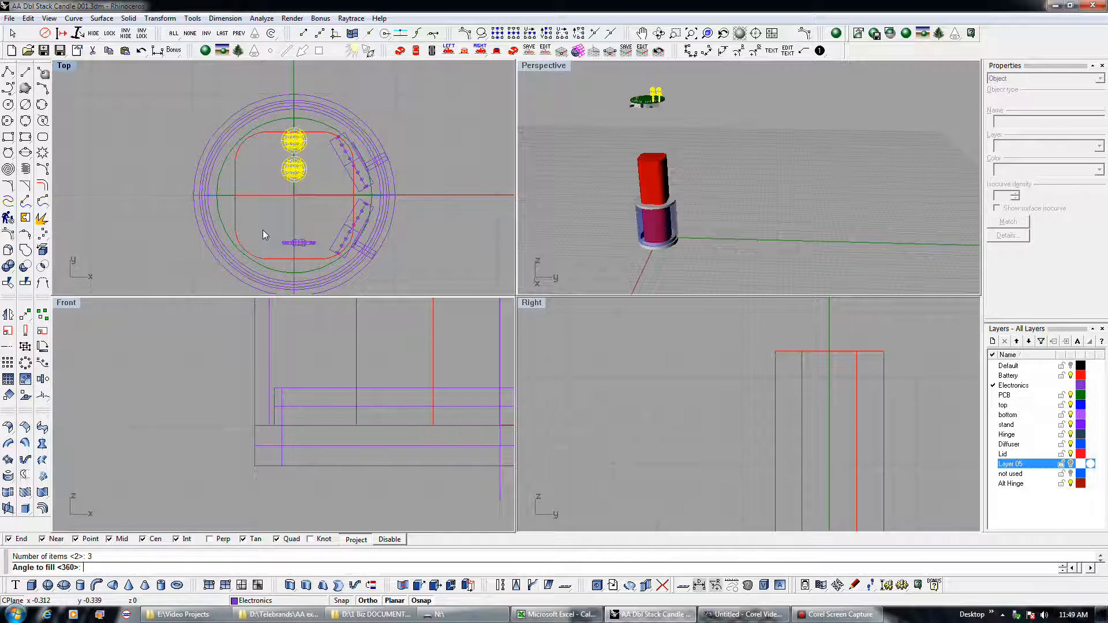
{"action": "key", "text": "Return"}
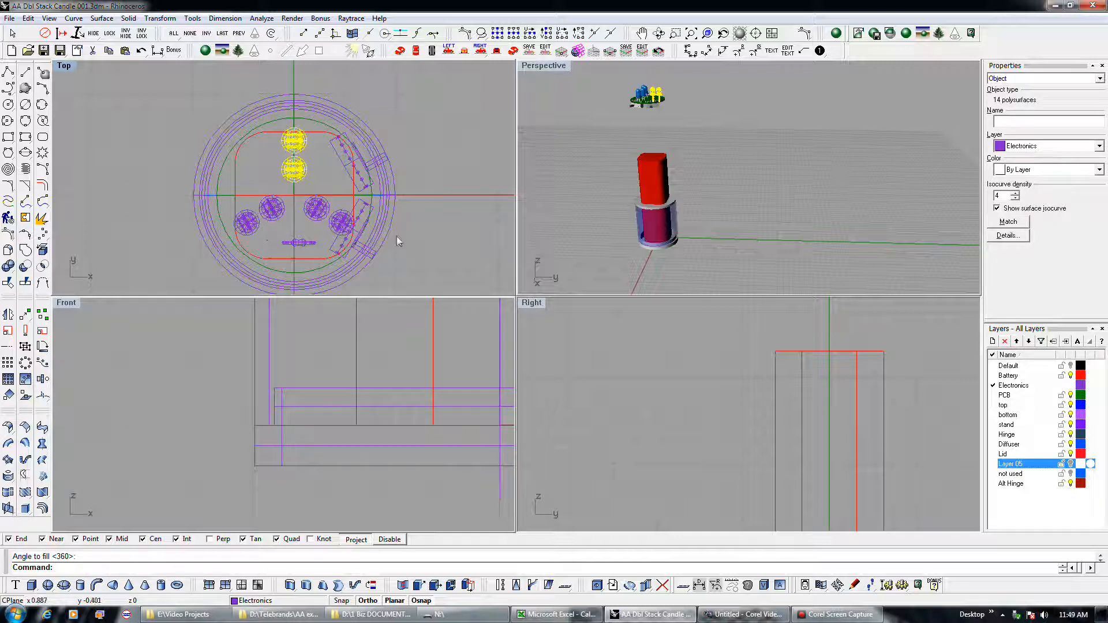
Step: Undo the polar array of the two LEDs
{"action": "left_click", "coordinate": [428, 238]}
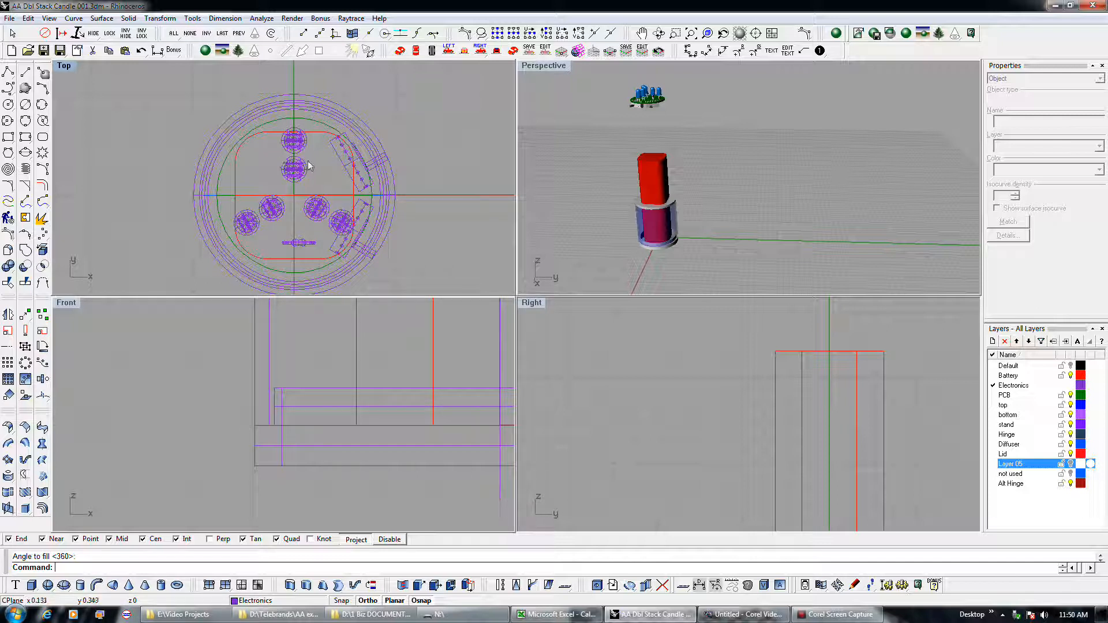
{"action": "left_click", "coordinate": [141, 51]}
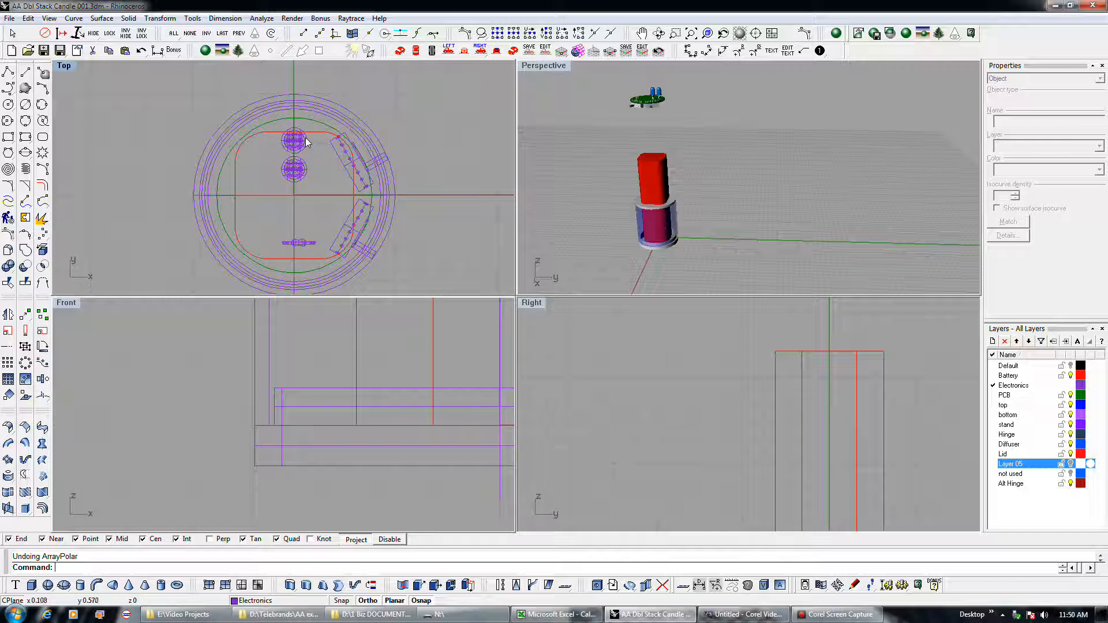
{"action": "scroll", "coordinate": [305, 142], "scroll_direction": "up", "scroll_amount": 5}
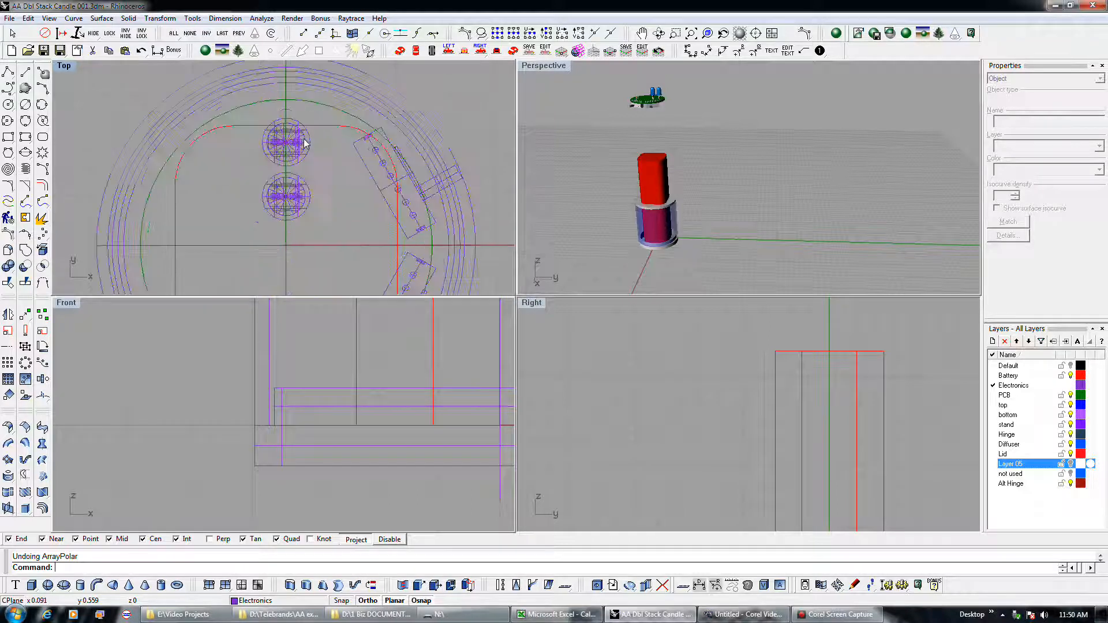
Step: Move both LEDs about 0.05 outward along the Y axis in Top view
{"action": "left_click", "coordinate": [304, 142]}
{"action": "left_click", "coordinate": [307, 191], "text": "shift"}
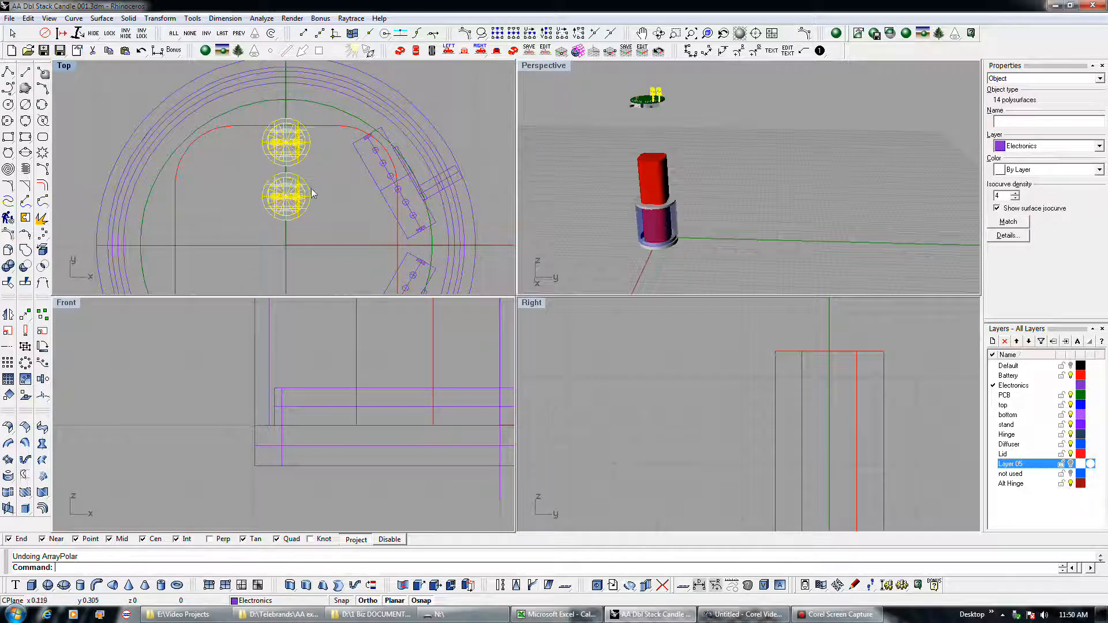
{"action": "left_click_drag", "start_coordinate": [310, 193], "coordinate": [299, 178]}
Step: Offset the housing circle just outside the PCB outline inward by 0.125 in Top view
{"action": "left_click", "coordinate": [275, 83]}
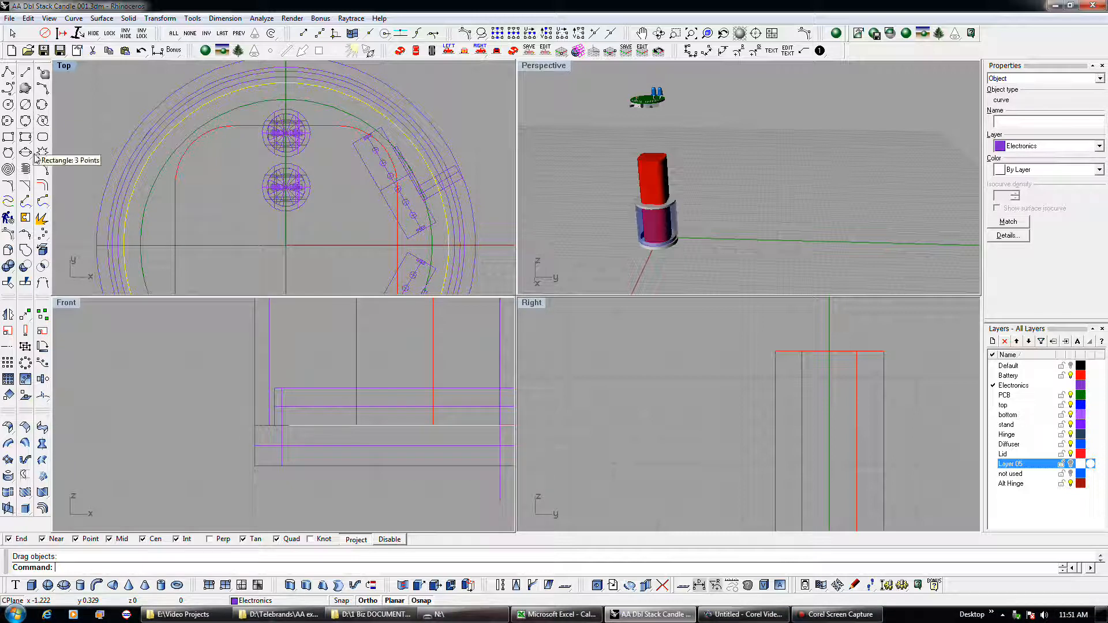
{"action": "left_click", "coordinate": [42, 184]}
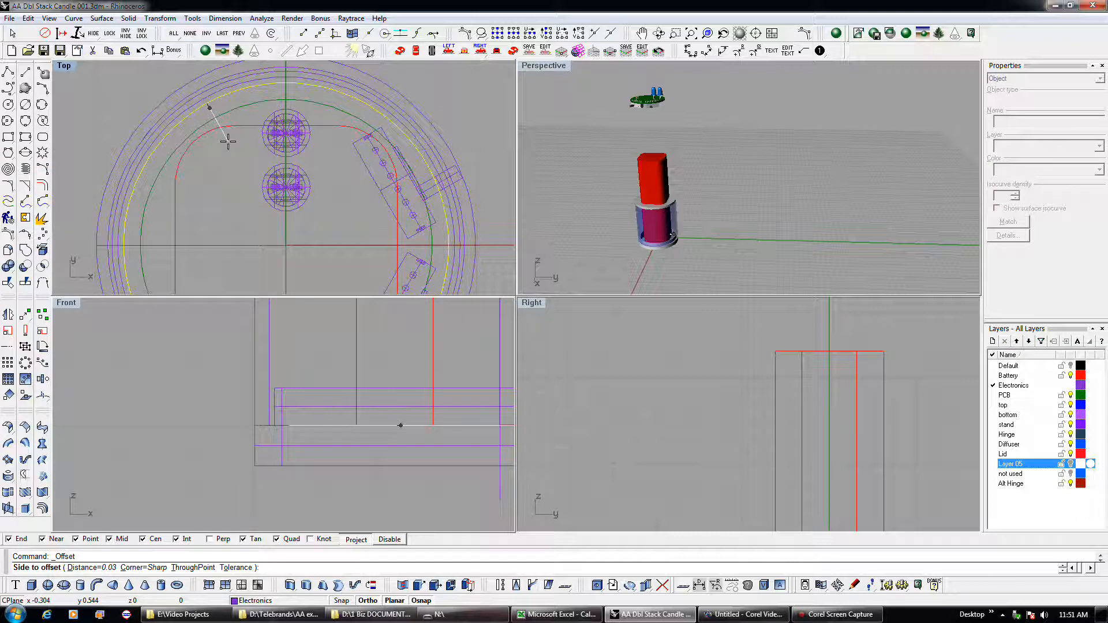
{"action": "type", "text": ".125"}
{"action": "key", "text": "Return"}
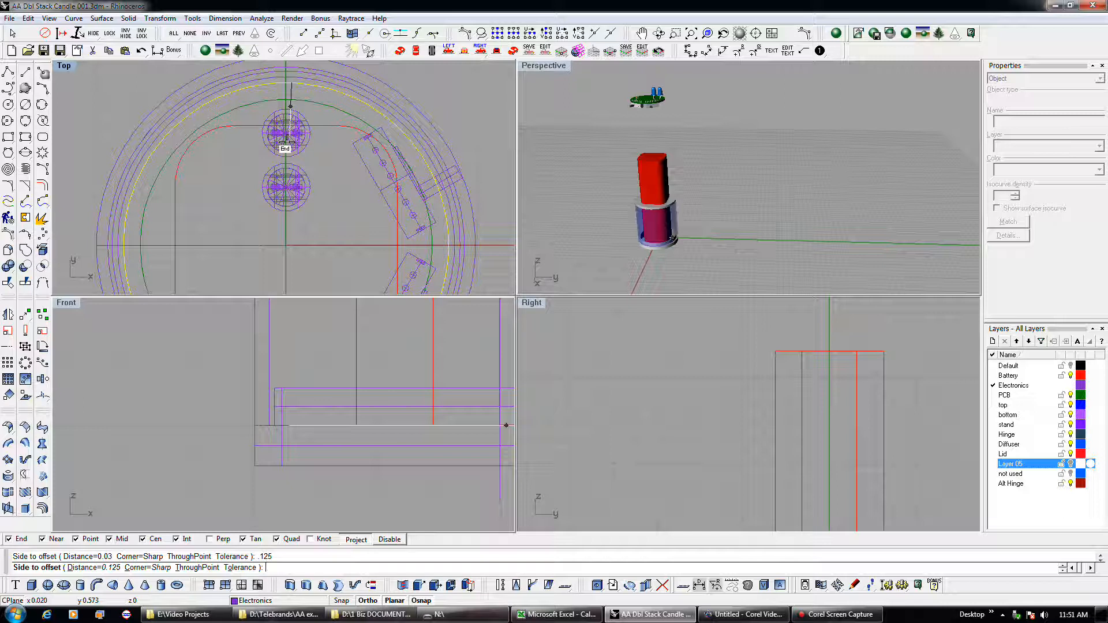
{"action": "left_click", "coordinate": [286, 139]}
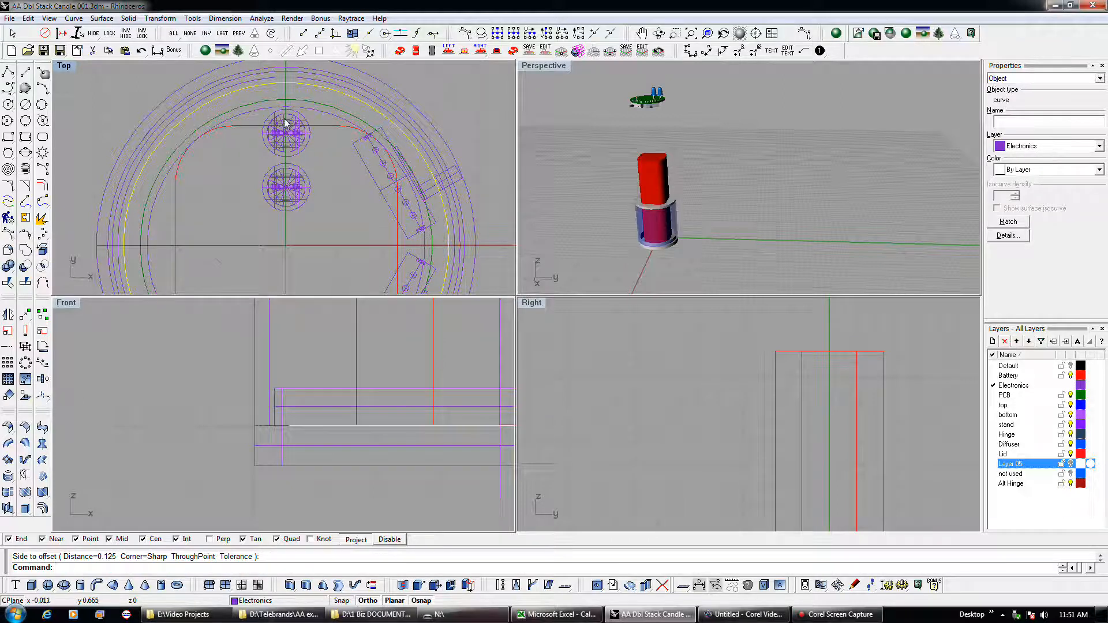
Step: Try to redo the undone polar array
{"action": "scroll", "coordinate": [287, 123], "scroll_direction": "down", "scroll_amount": 5}
{"action": "left_click", "coordinate": [290, 127]}
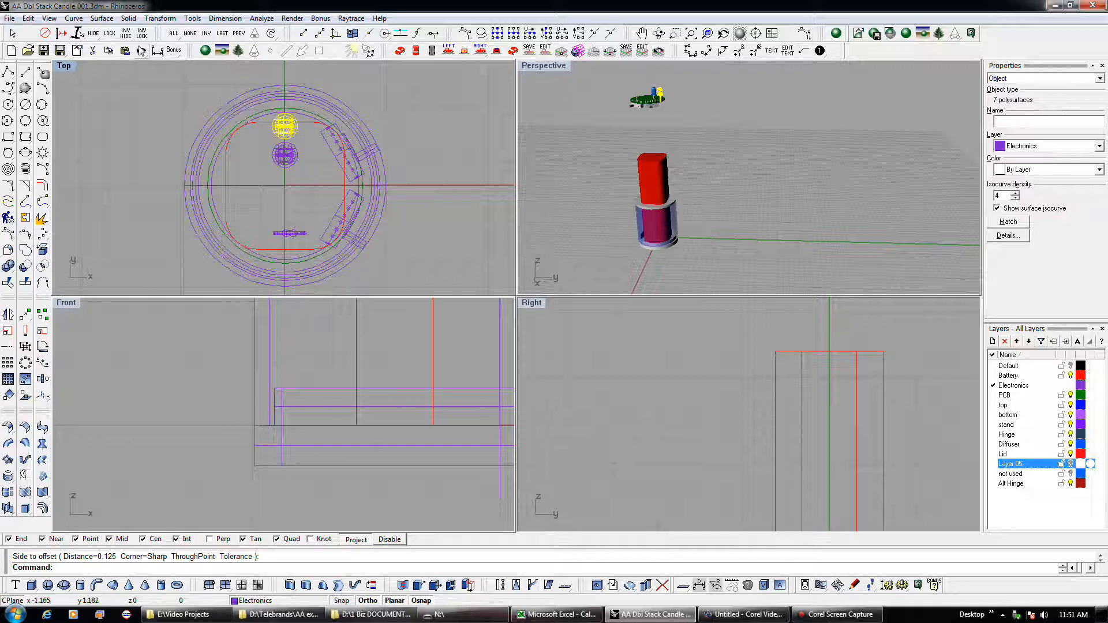
{"action": "right_click", "coordinate": [141, 52]}
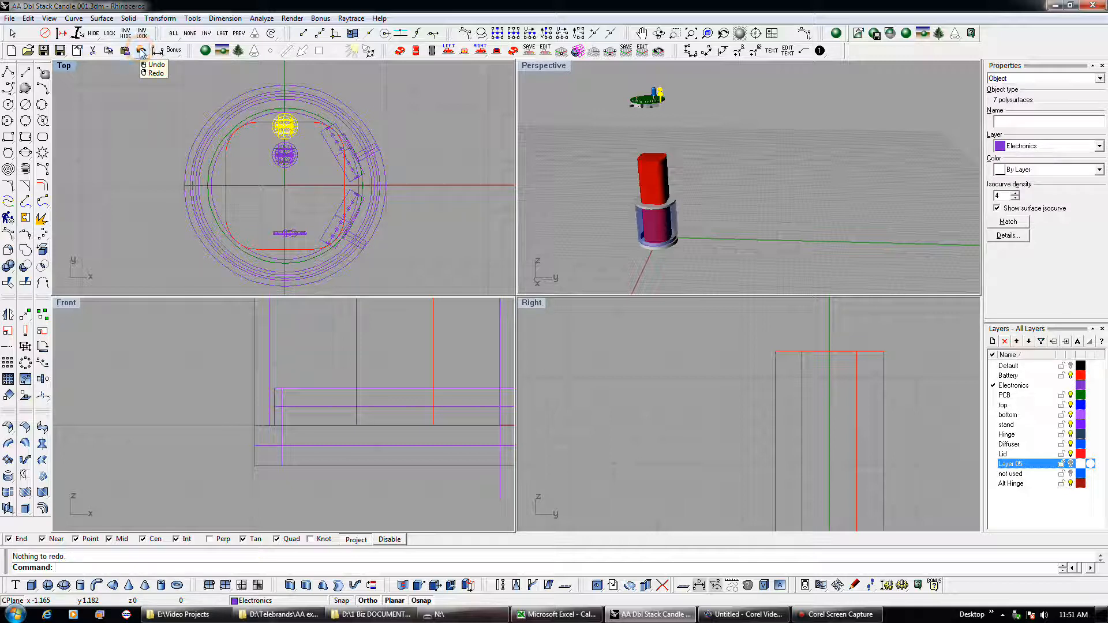
Step: Polar-array both LEDs about the centre of the housing rings with 3 items over 360 degrees
{"action": "left_click", "coordinate": [290, 155]}
{"action": "left_click", "coordinate": [285, 126], "text": "shift"}
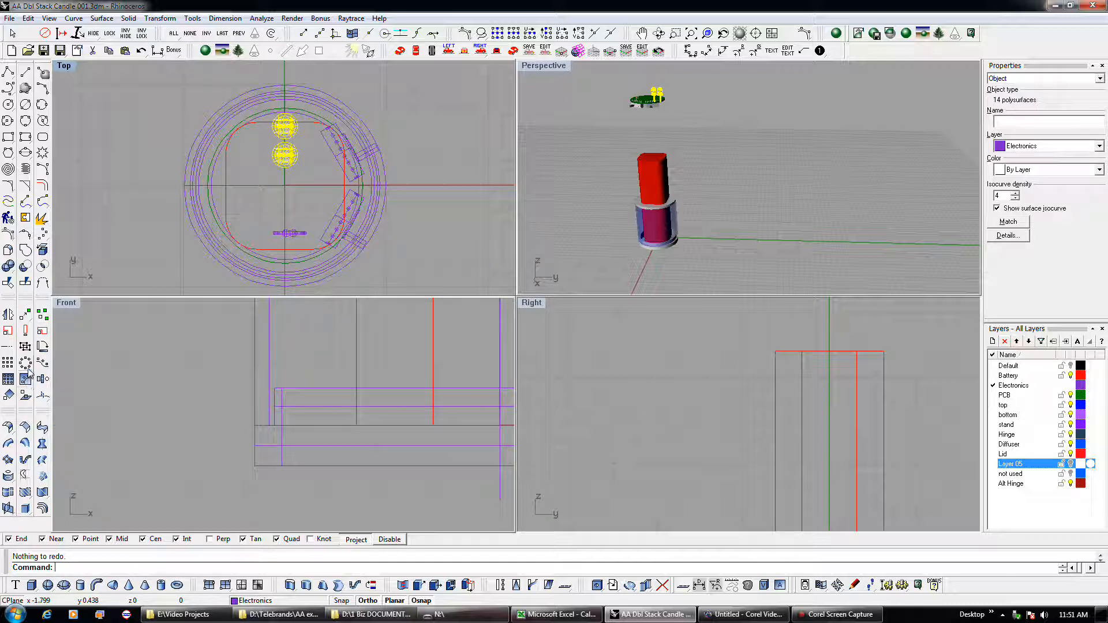
{"action": "left_click_drag", "start_coordinate": [284, 131], "coordinate": [284, 123]}
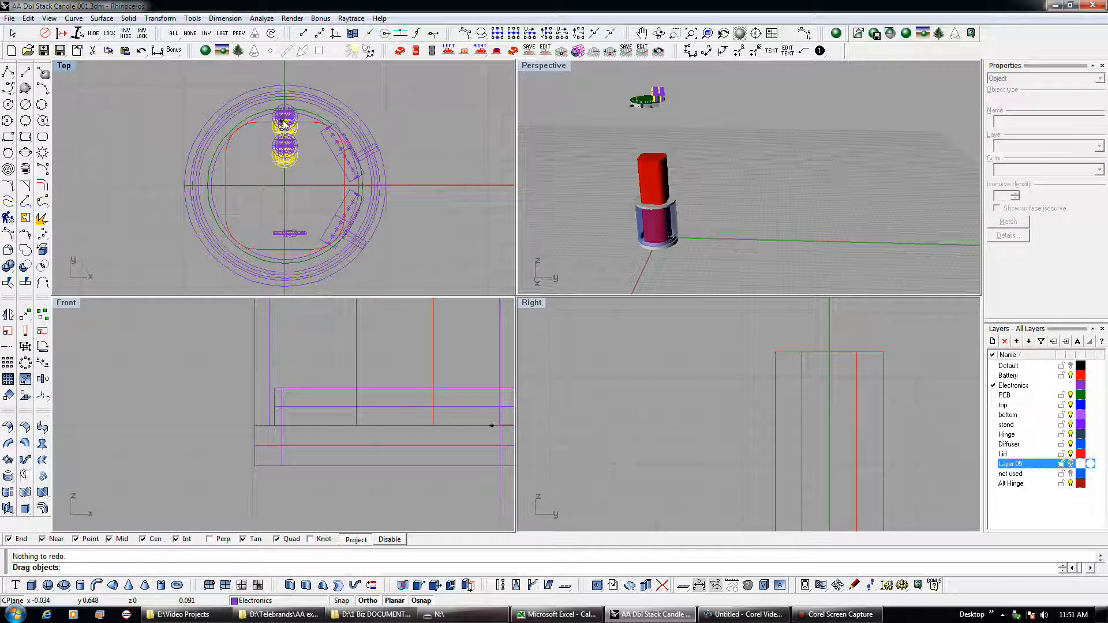
{"action": "left_click_drag", "start_coordinate": [283, 123], "coordinate": [284, 123]}
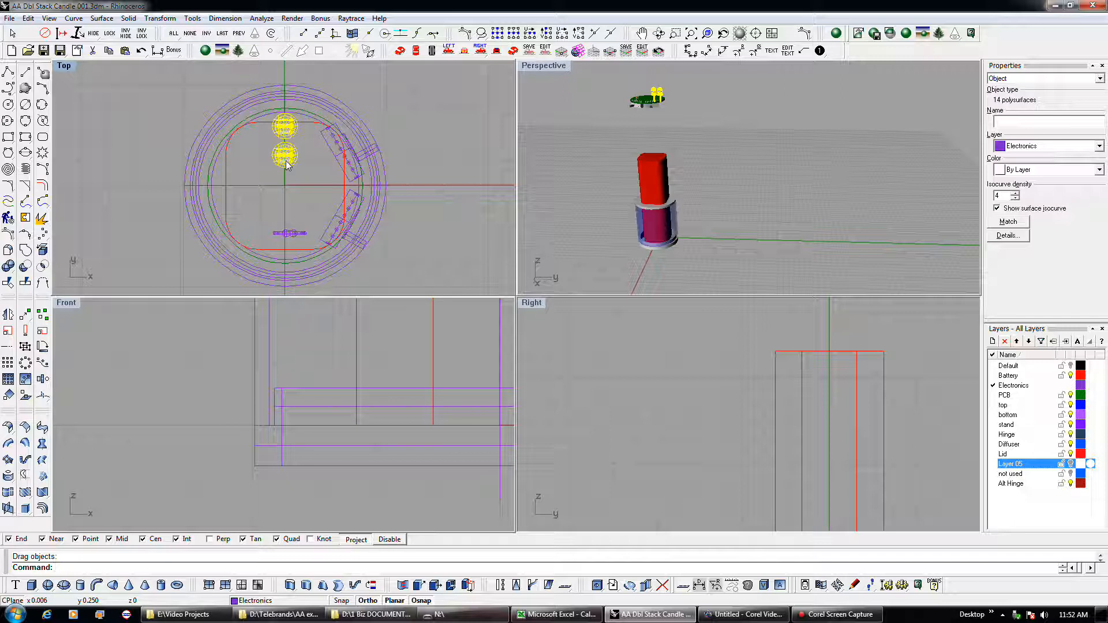
{"action": "left_click", "coordinate": [25, 363]}
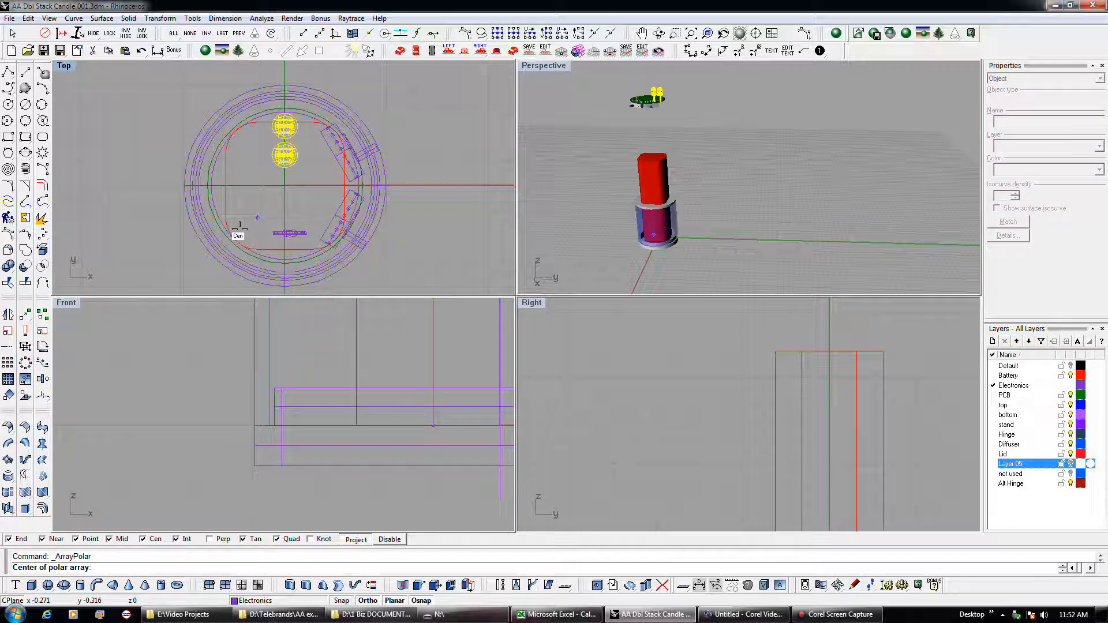
{"action": "left_click", "coordinate": [209, 227]}
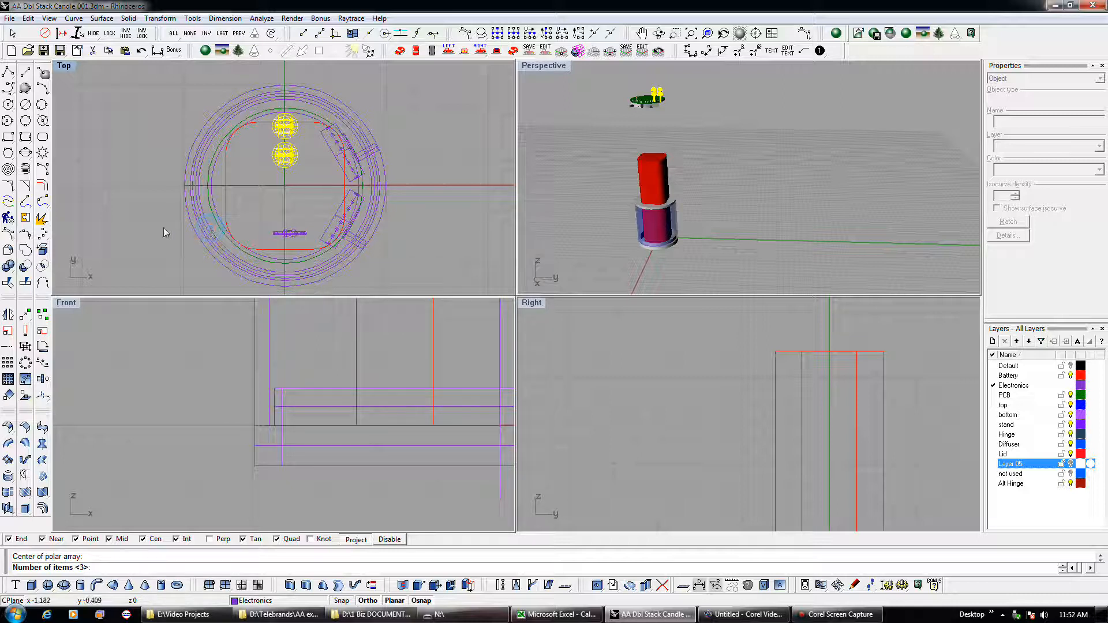
{"action": "right_click", "coordinate": [162, 227]}
{"action": "right_click", "coordinate": [163, 227]}
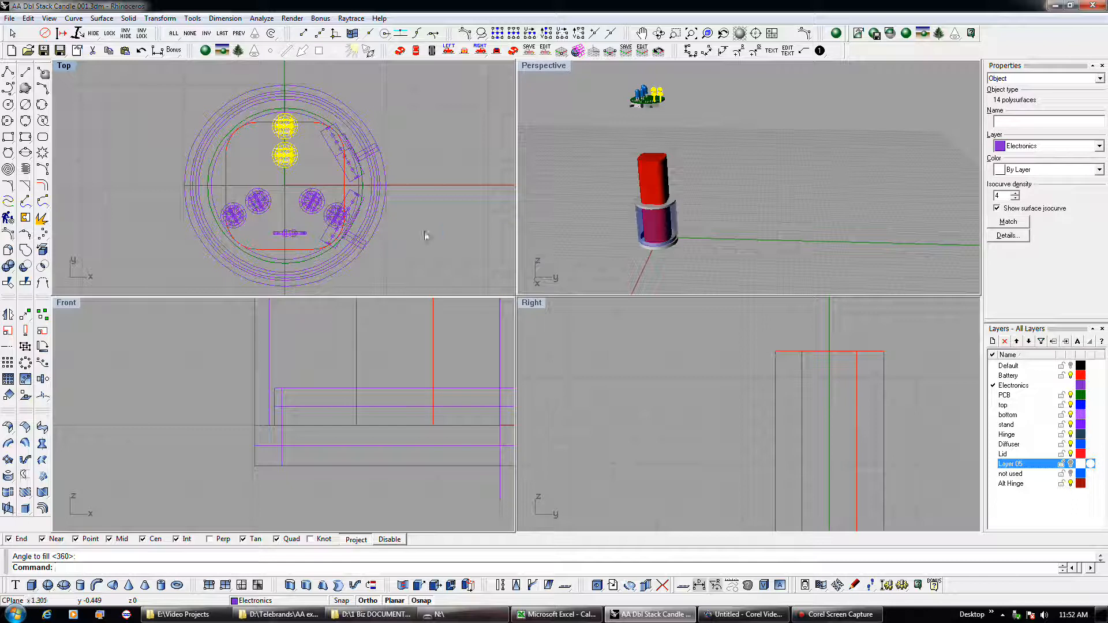
{"action": "left_click", "coordinate": [450, 232]}
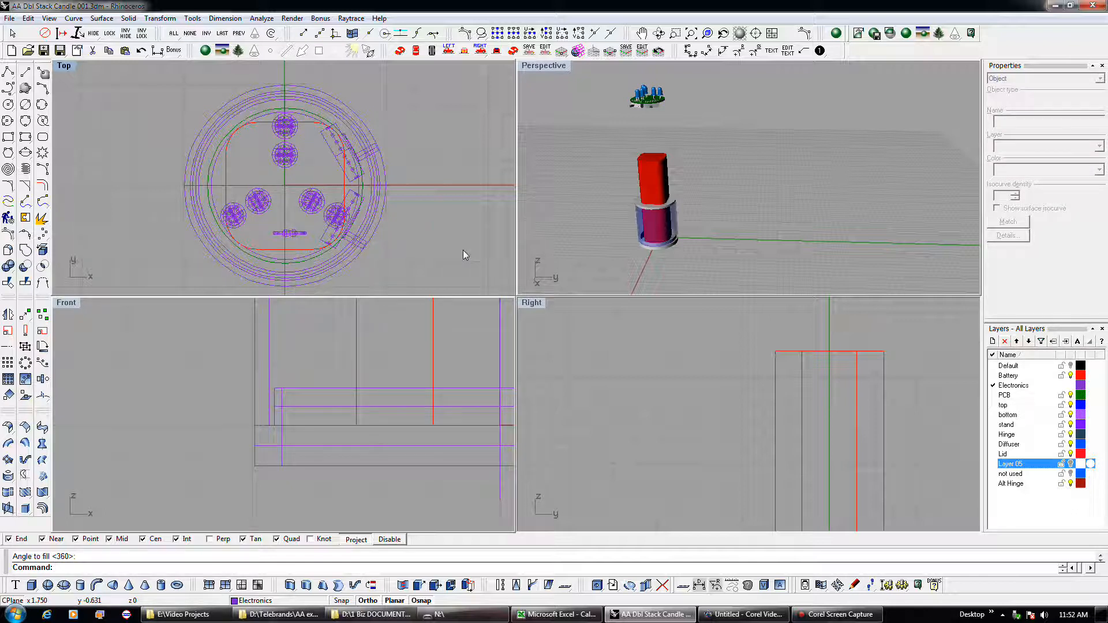
Step: Check how the arrayed LEDs clear the side components, and undo the polar array
{"action": "scroll", "coordinate": [321, 218], "scroll_direction": "up", "scroll_amount": 4}
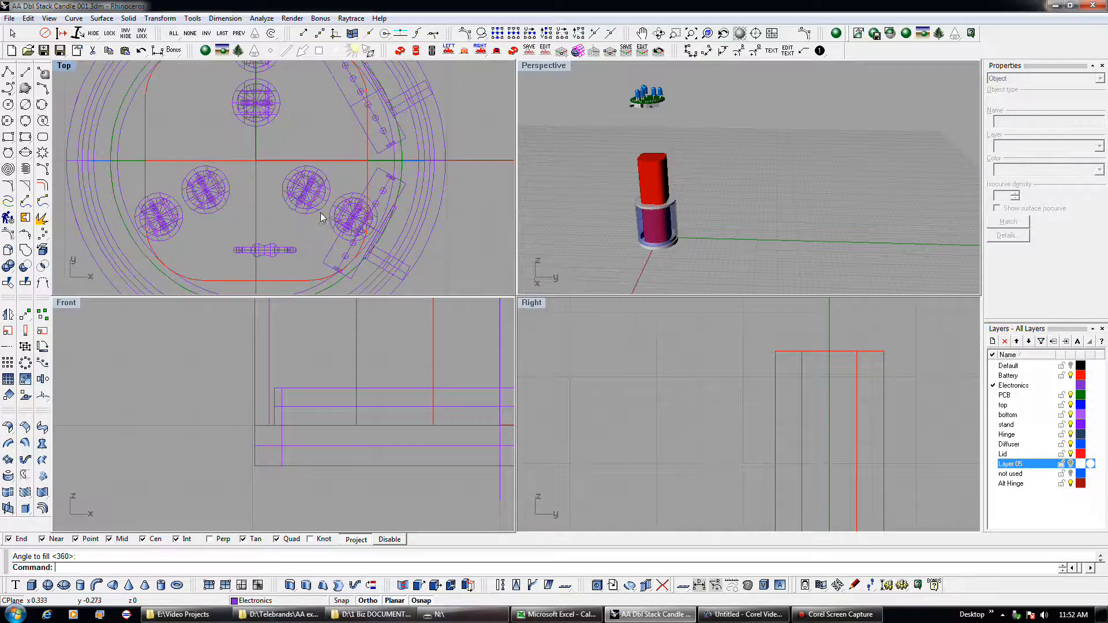
{"action": "scroll", "coordinate": [321, 218], "scroll_direction": "up", "scroll_amount": 2}
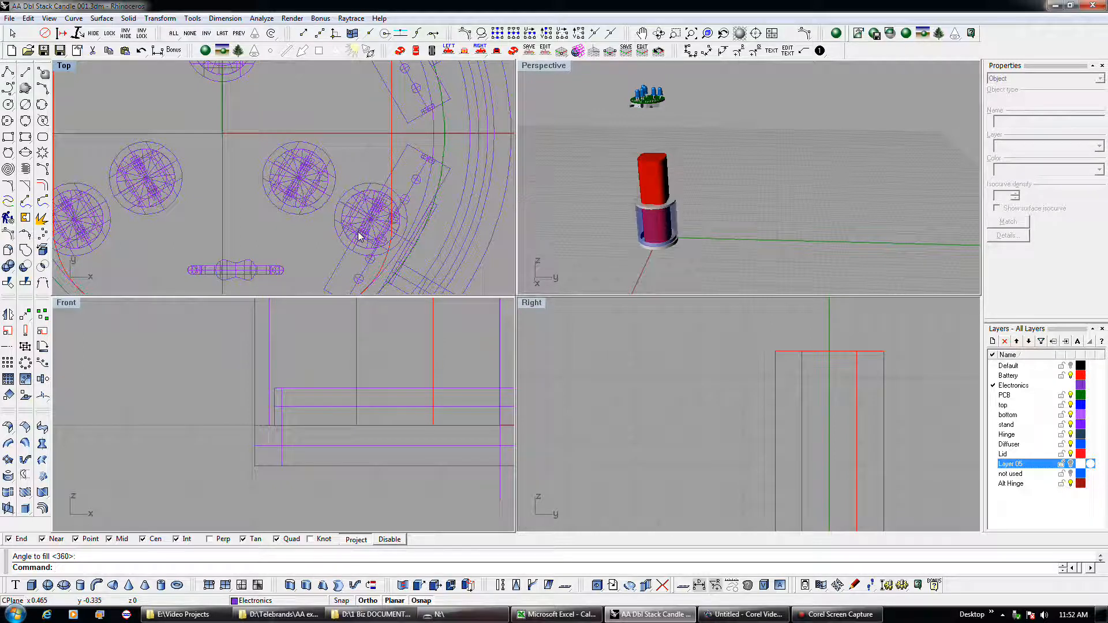
{"action": "scroll", "coordinate": [359, 236], "scroll_direction": "down", "scroll_amount": 2}
{"action": "scroll", "coordinate": [359, 236], "scroll_direction": "down", "scroll_amount": 1}
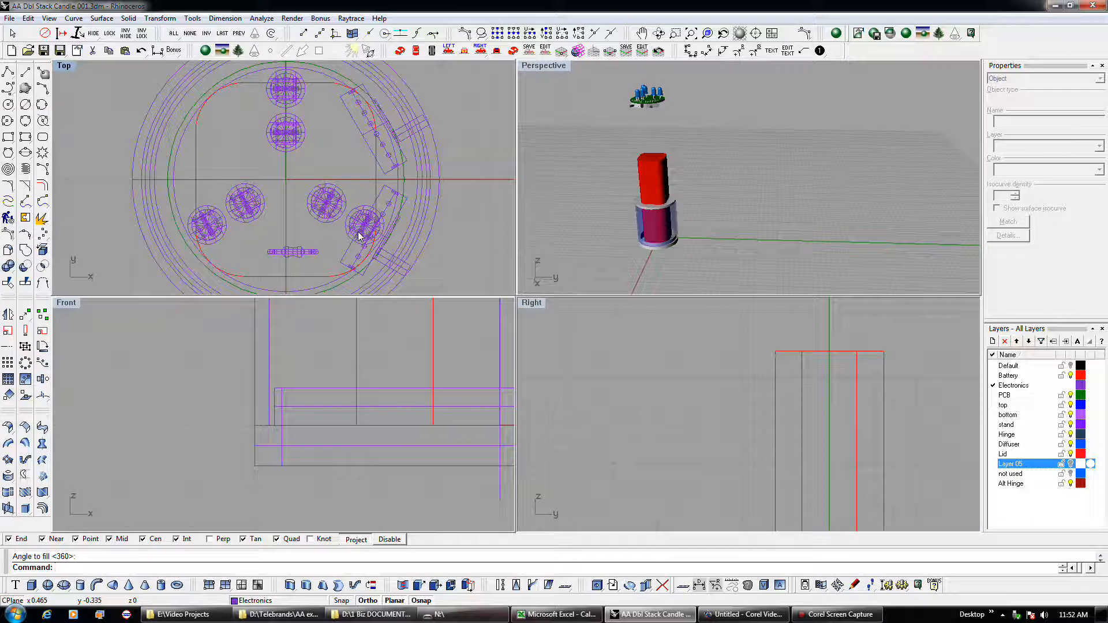
{"action": "left_click", "coordinate": [141, 50]}
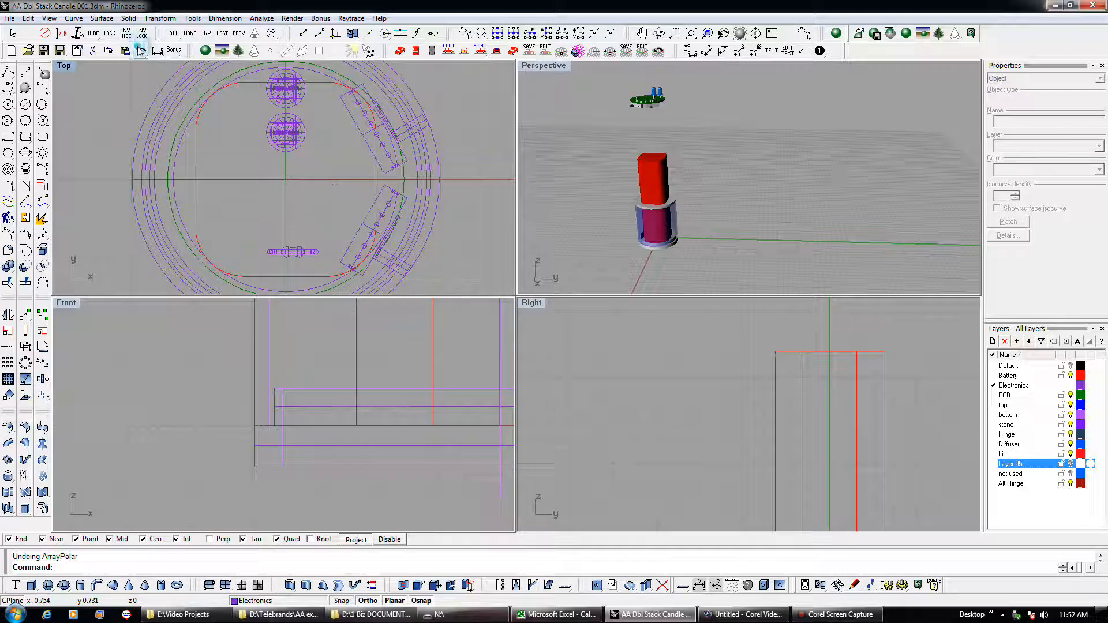
Step: Nudge the inner LED 0.05 toward the centre along the Y axis in Top view
{"action": "left_click", "coordinate": [282, 143]}
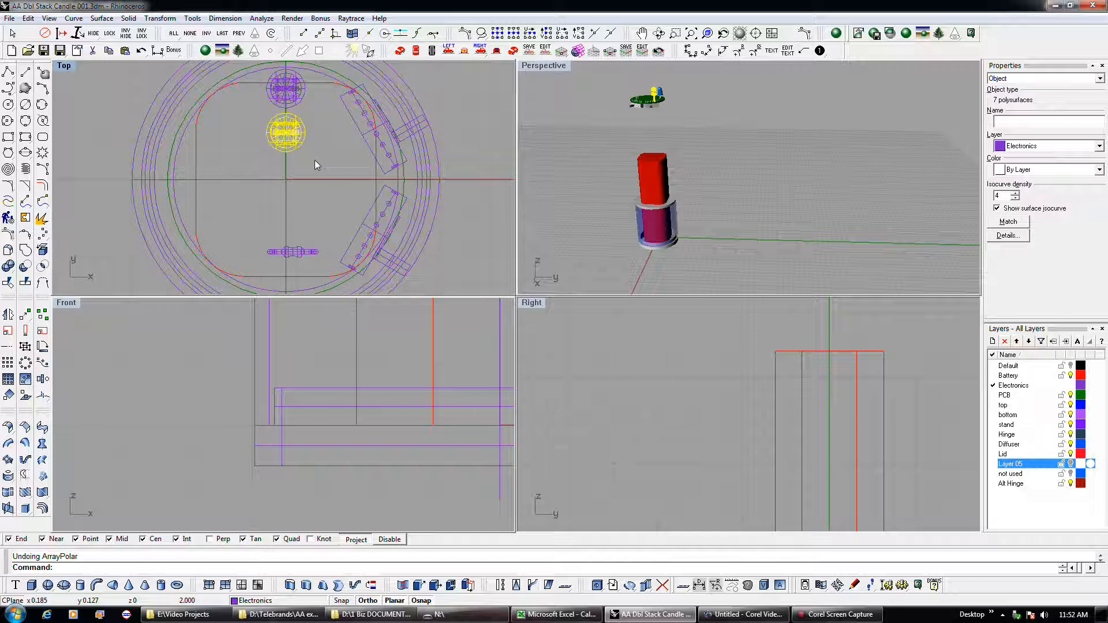
{"action": "key", "text": "alt+Down"}
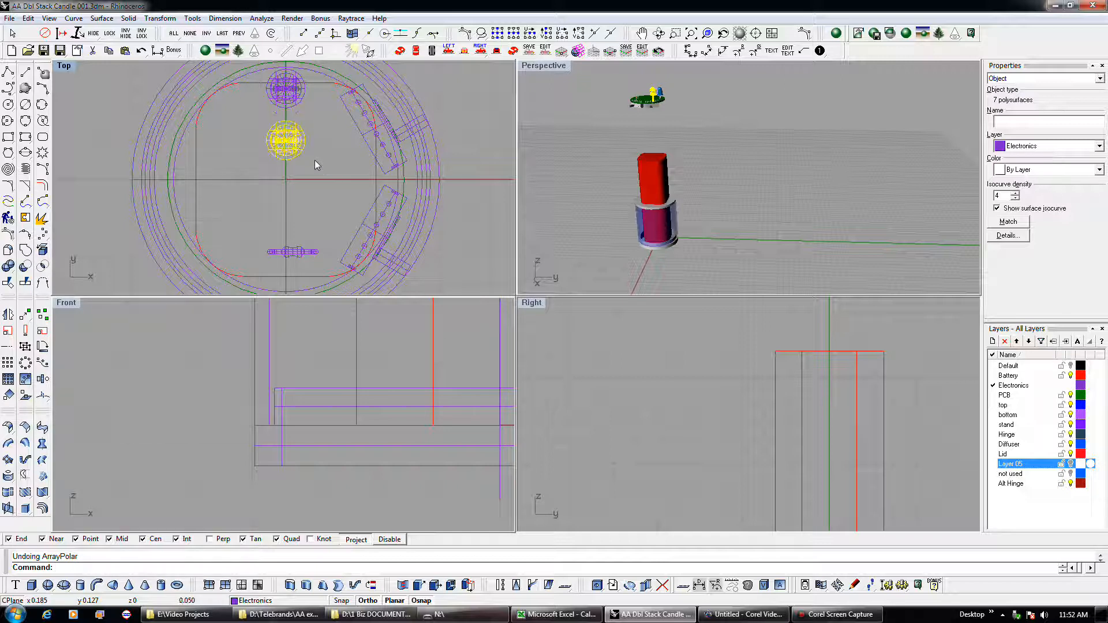
Step: Measure the gap between the two LEDs along the Y axis using a temporary line
{"action": "left_click", "coordinate": [25, 72]}
{"action": "scroll", "coordinate": [291, 114], "scroll_direction": "up", "scroll_amount": 2}
{"action": "left_click", "coordinate": [285, 109]}
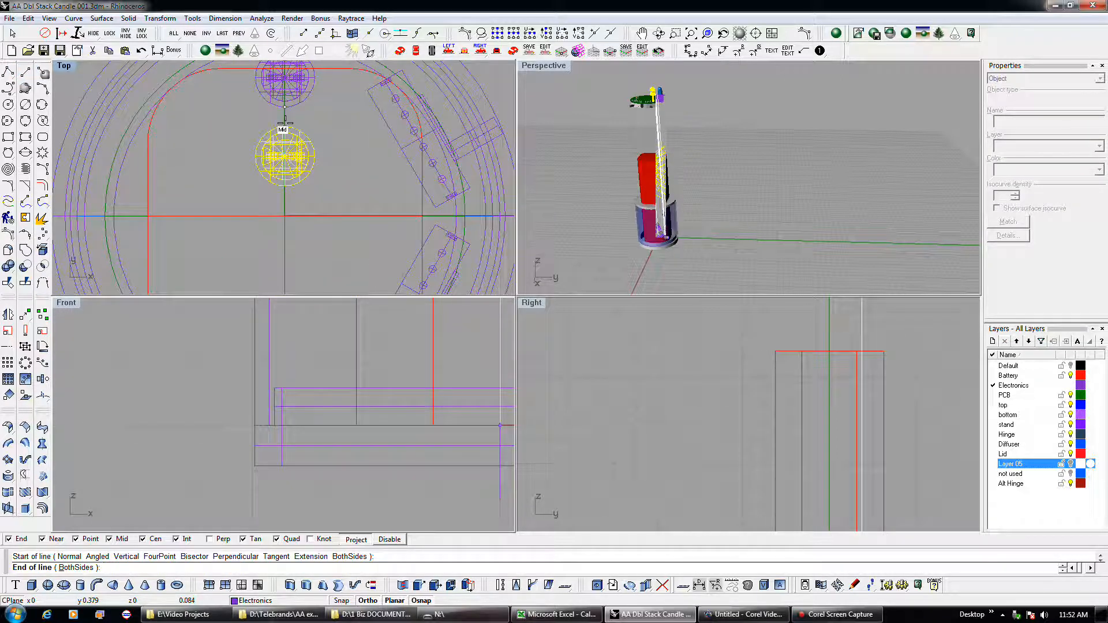
{"action": "scroll", "coordinate": [284, 123], "scroll_direction": "up", "scroll_amount": 1}
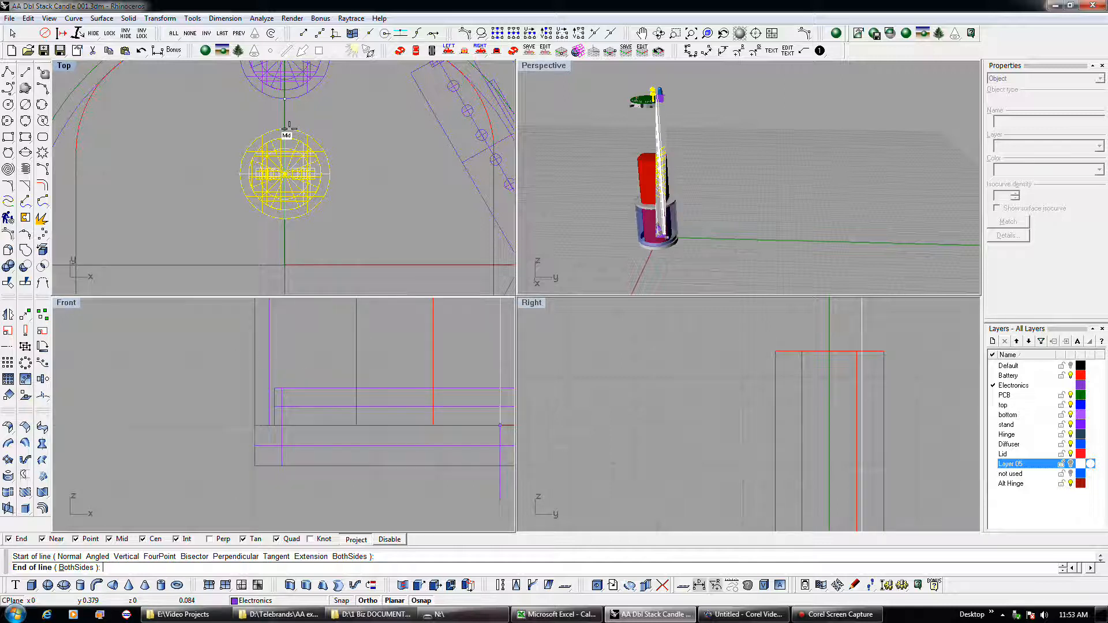
{"action": "key", "text": "Escape"}
Step: Polar-array the two respaced LEDs about the housing centre with 3 items over 360 degrees
{"action": "scroll", "coordinate": [361, 158], "scroll_direction": "down", "scroll_amount": 5}
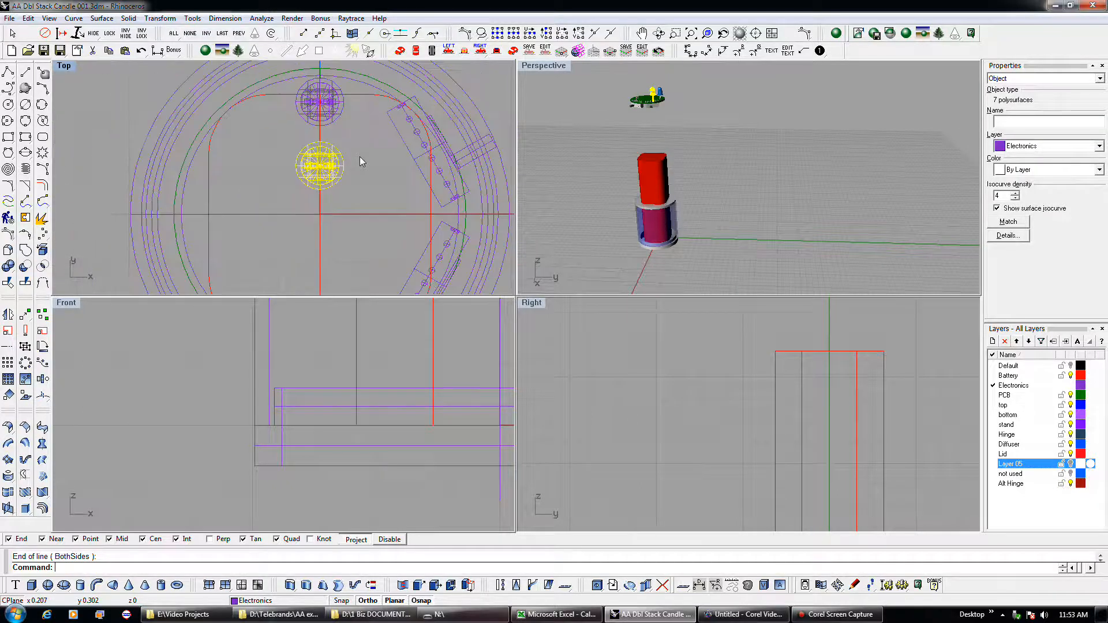
{"action": "scroll", "coordinate": [360, 162], "scroll_direction": "down", "scroll_amount": 1}
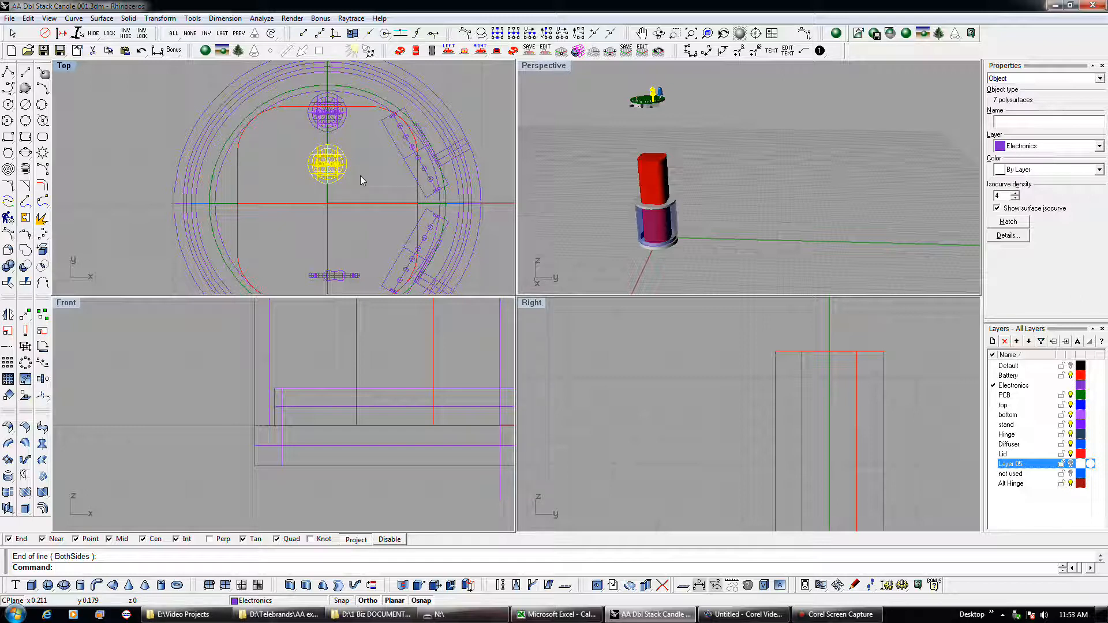
{"action": "left_click", "coordinate": [336, 109], "text": "shift"}
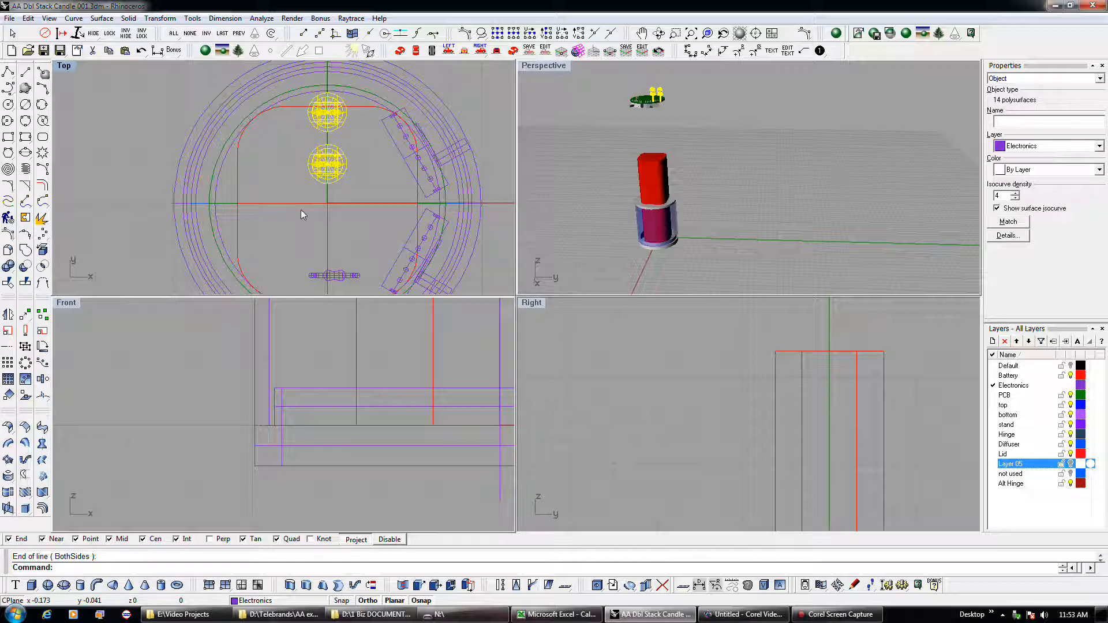
{"action": "left_click", "coordinate": [25, 363]}
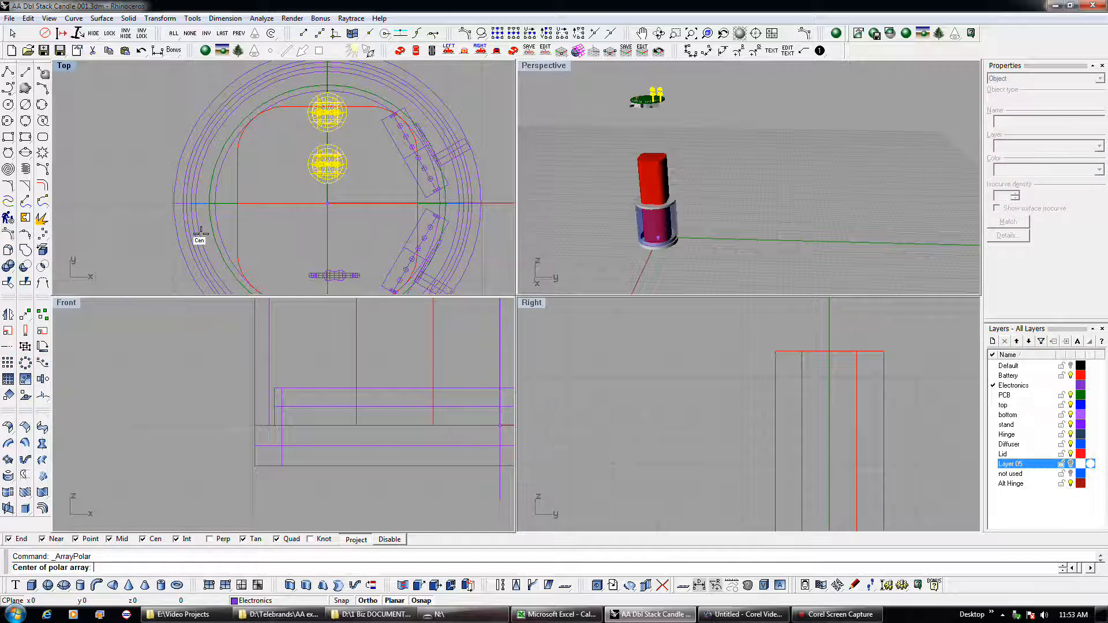
{"action": "left_click", "coordinate": [201, 234]}
{"action": "right_click", "coordinate": [202, 234]}
{"action": "right_click", "coordinate": [201, 233]}
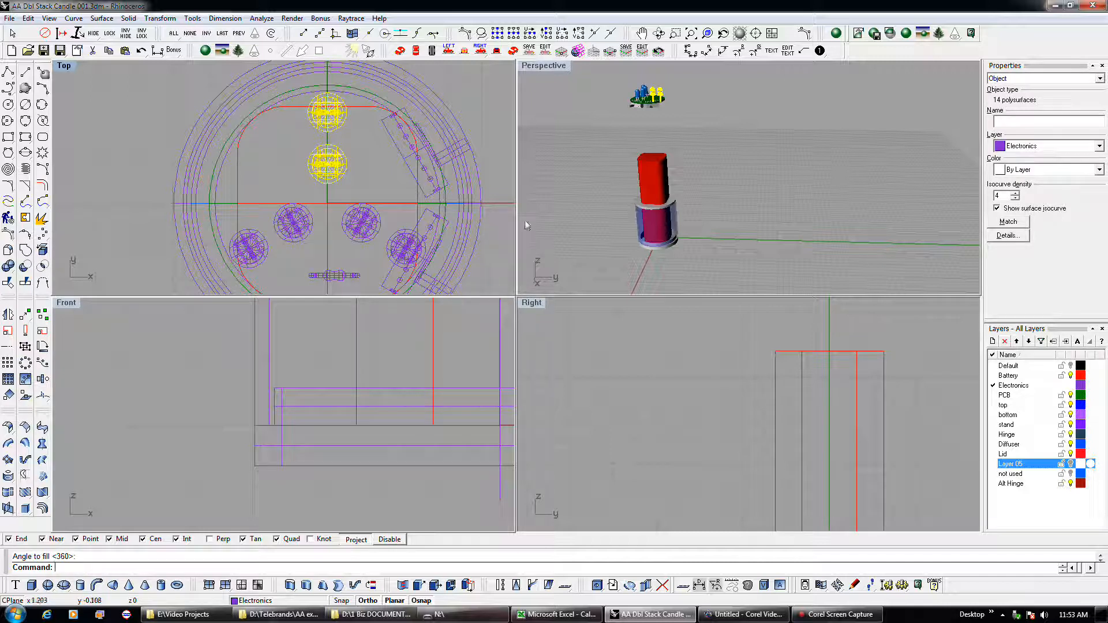
Step: Move the diffuser disc straight up in Front view to just above the LED tops
{"action": "left_click", "coordinate": [637, 200]}
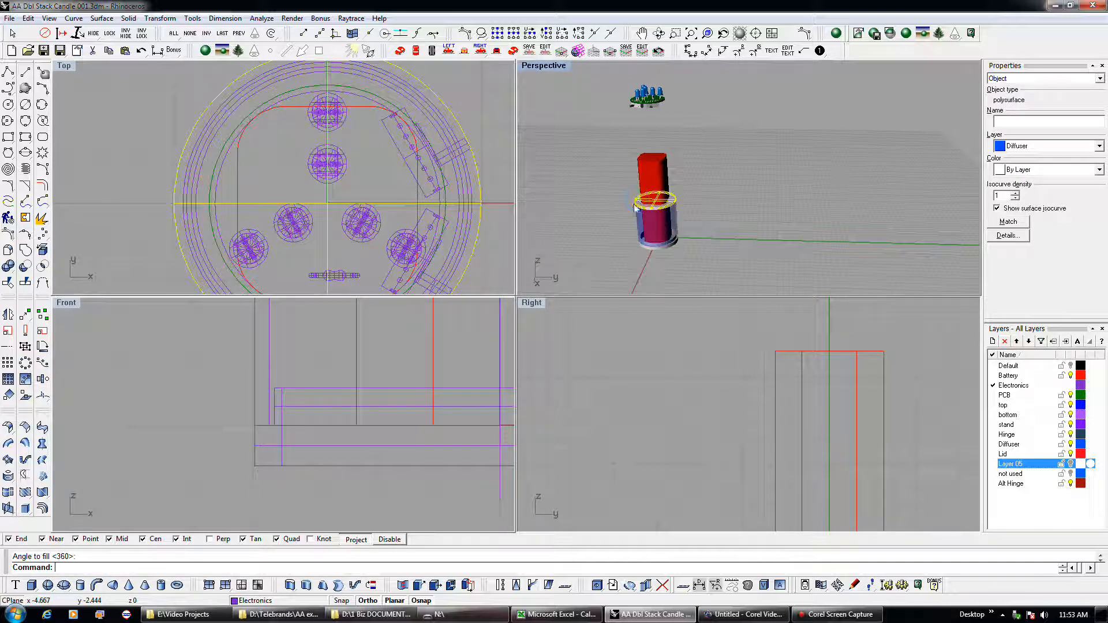
{"action": "scroll", "coordinate": [375, 416], "scroll_direction": "down", "scroll_amount": 5}
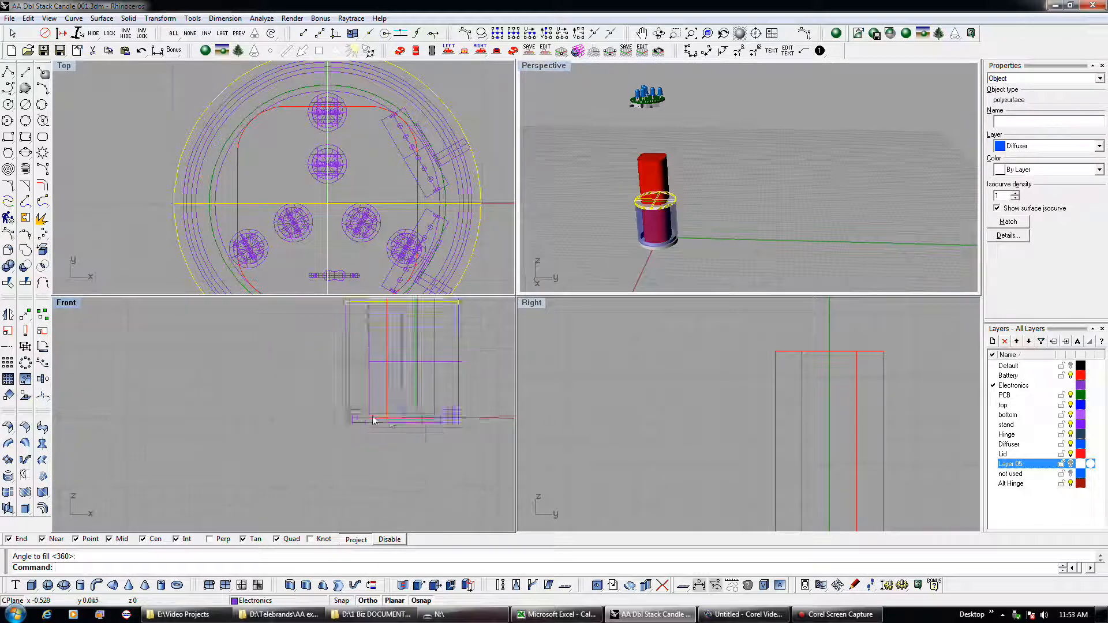
{"action": "left_click", "coordinate": [26, 316]}
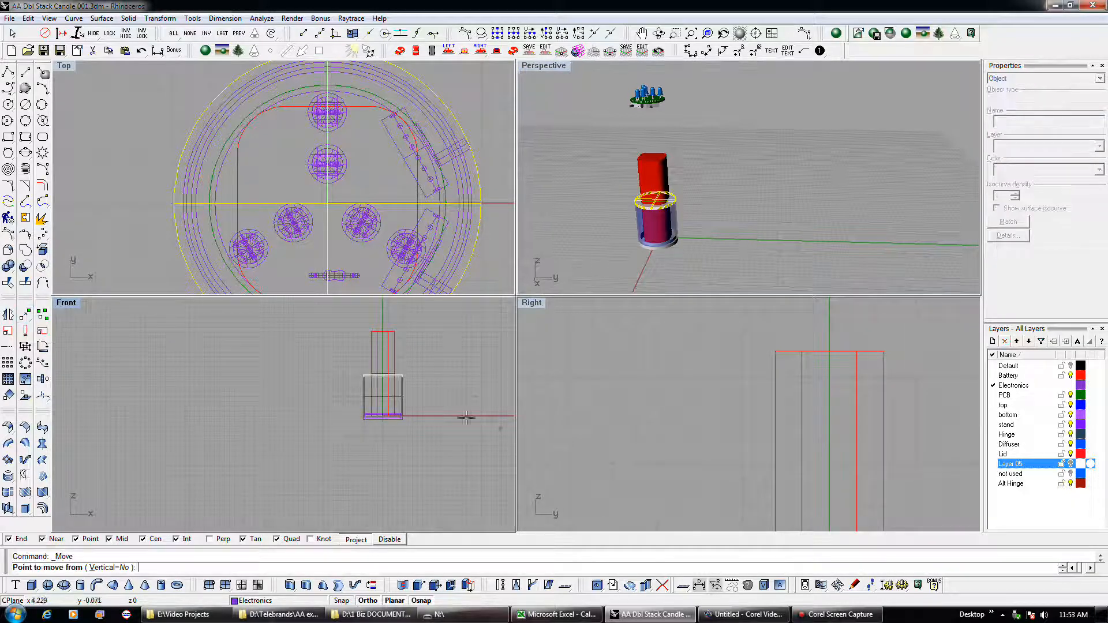
{"action": "left_click", "coordinate": [438, 407]}
{"action": "right_click_drag", "start_coordinate": [440, 348], "coordinate": [431, 472]}
{"action": "scroll", "coordinate": [433, 415], "scroll_direction": "up", "scroll_amount": 3}
{"action": "left_click", "coordinate": [411, 417]}
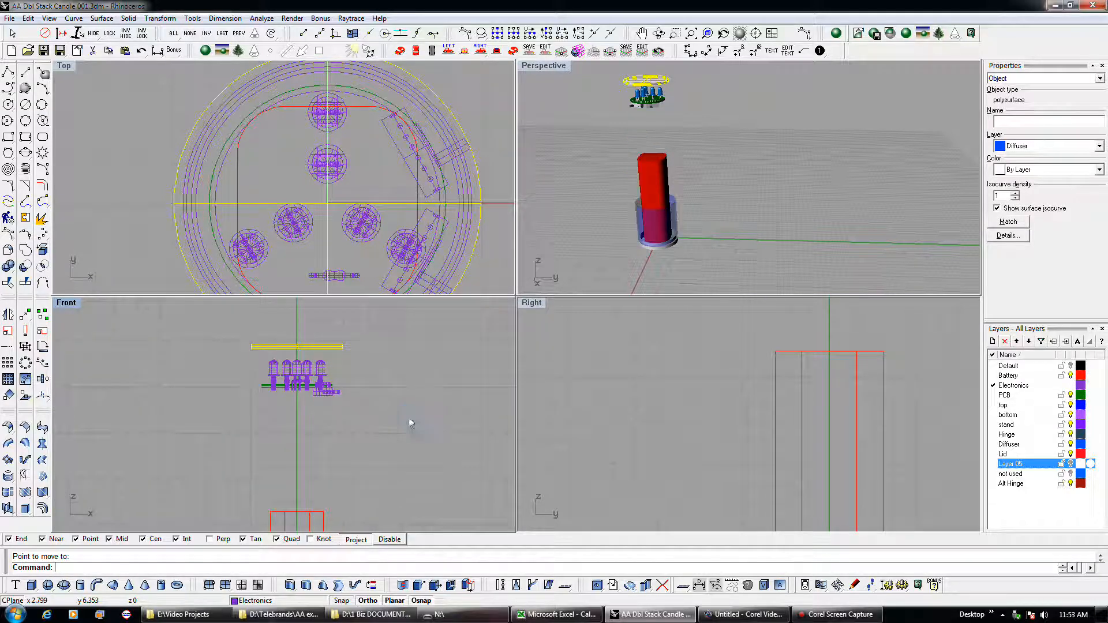
{"action": "left_click", "coordinate": [105, 159]}
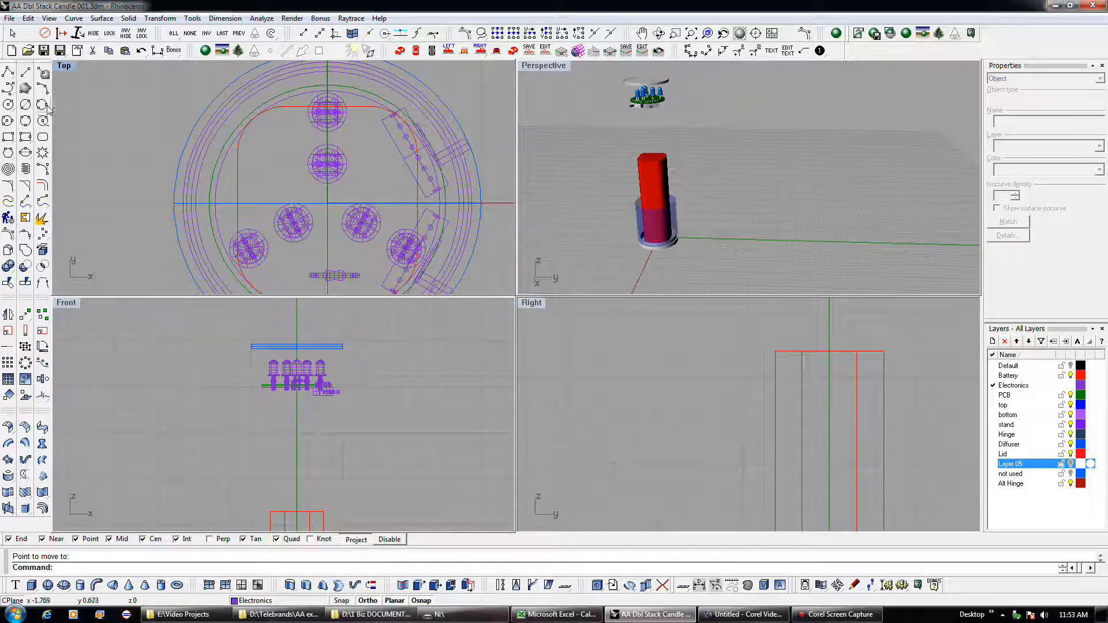
Step: Draw a 0.225-diameter circle centred on the inner left LED in Top view
{"action": "left_click", "coordinate": [8, 105]}
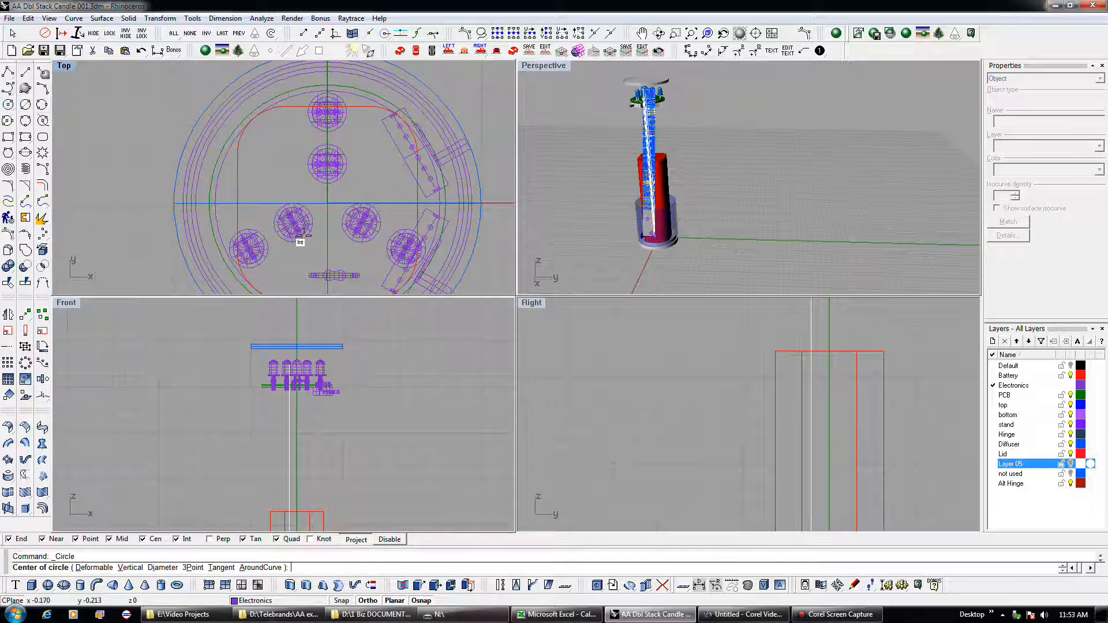
{"action": "scroll", "coordinate": [305, 234], "scroll_direction": "up", "scroll_amount": 3}
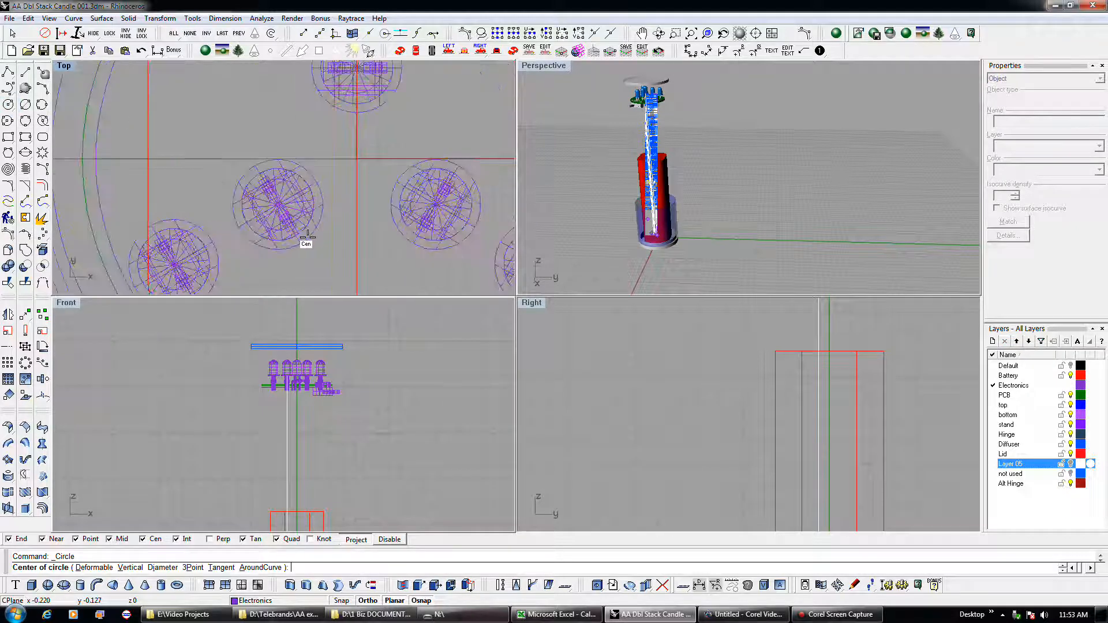
{"action": "left_click", "coordinate": [308, 237]}
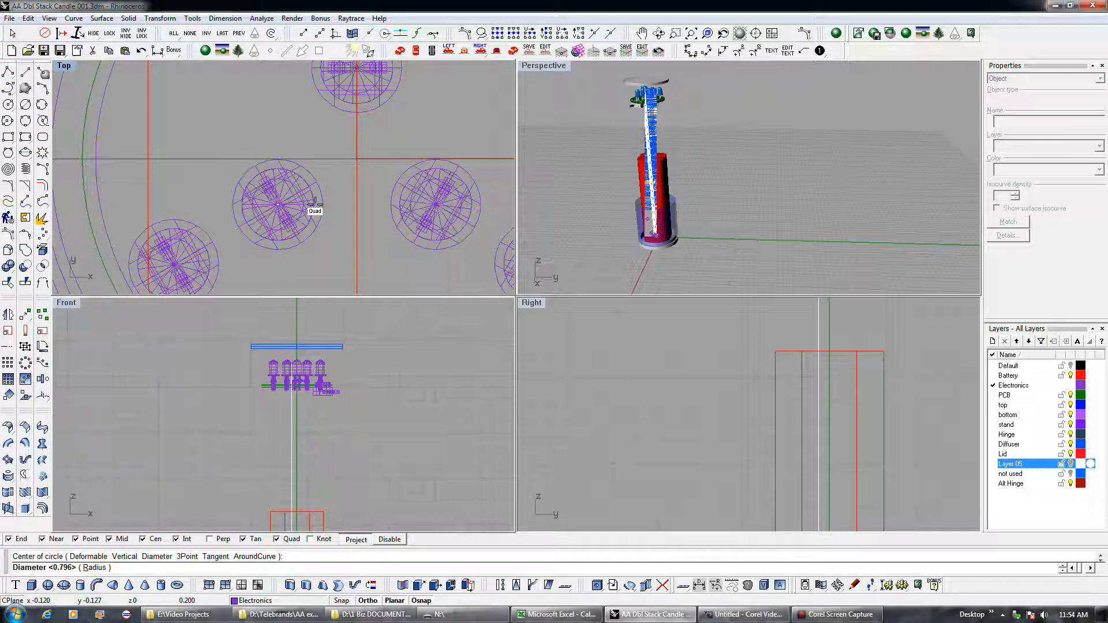
{"action": "type", "text": ".225"}
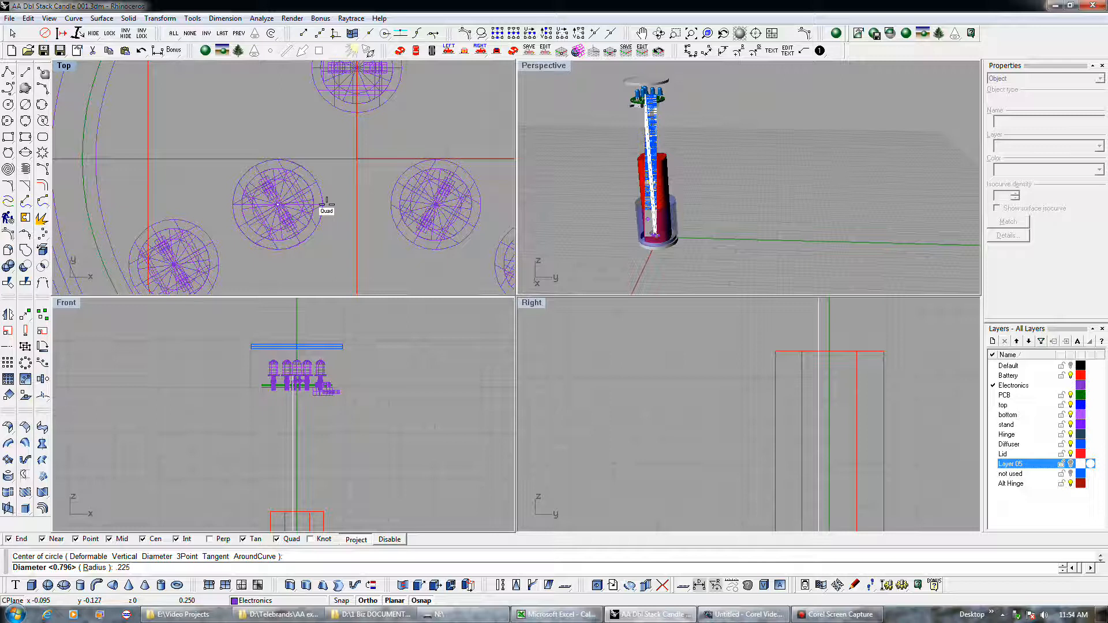
{"action": "key", "text": "Return"}
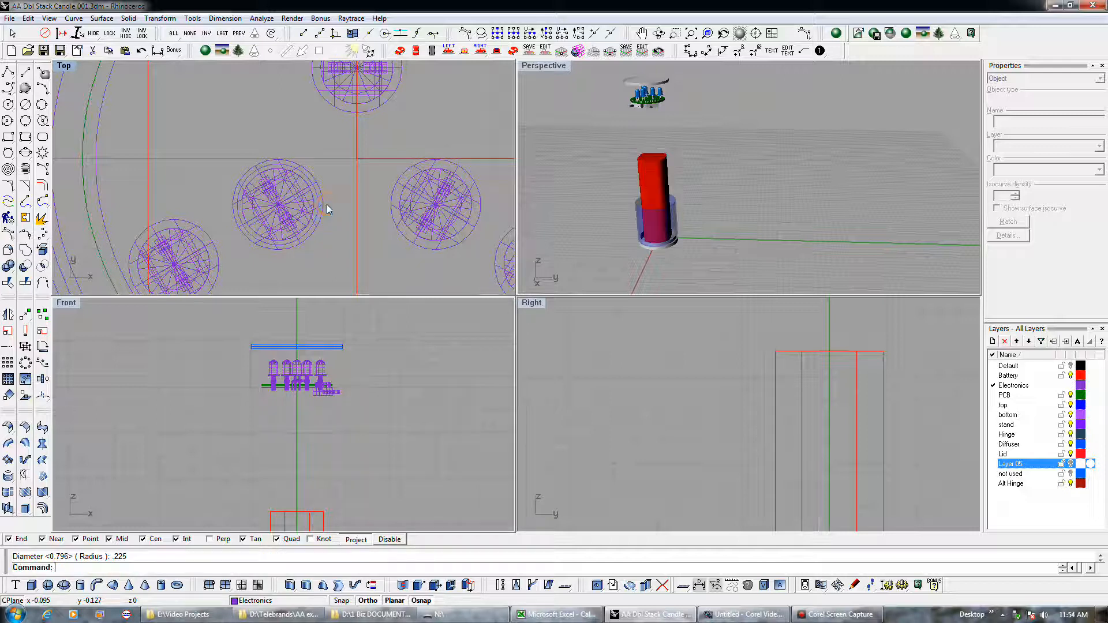
Step: Extrude the 0.225 circle straight up in Front view until it passes through the diffuser disc
{"action": "left_click", "coordinate": [322, 205]}
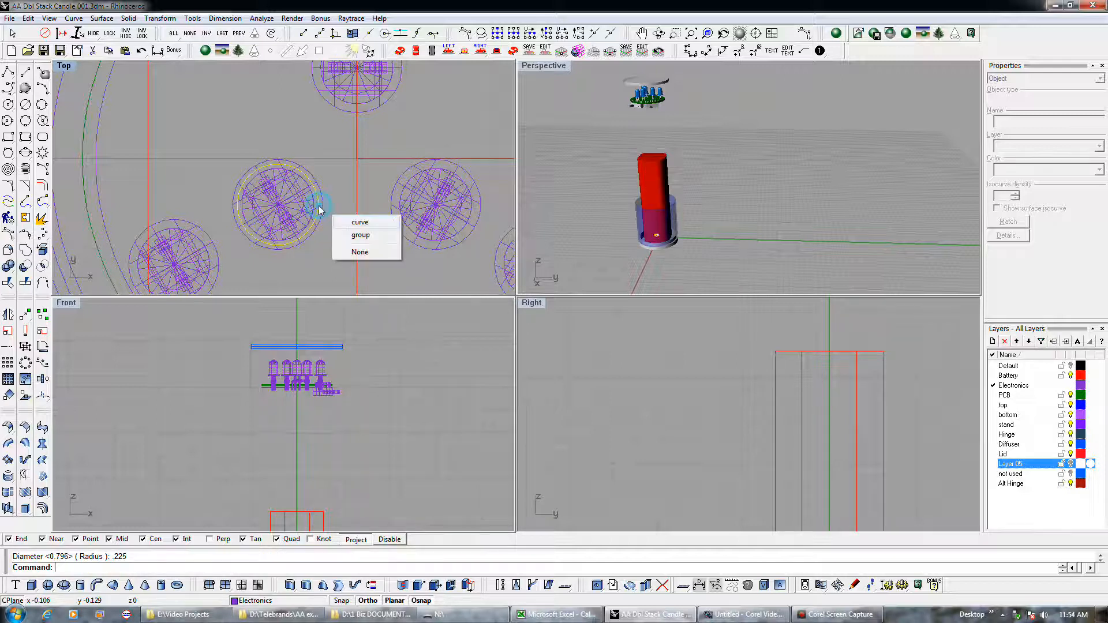
{"action": "left_click", "coordinate": [354, 223]}
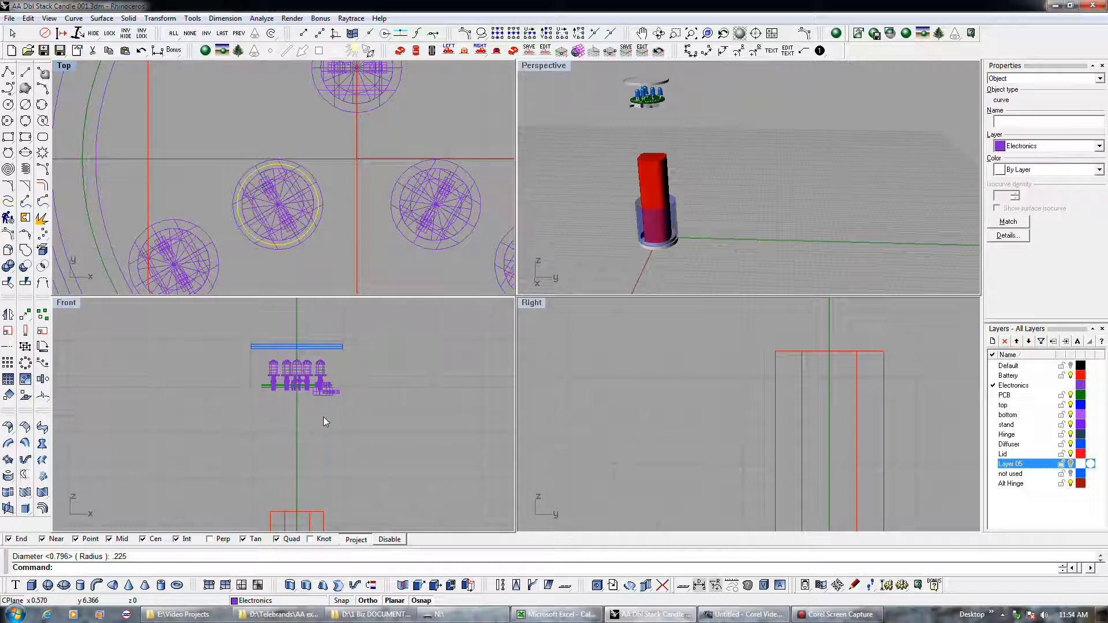
{"action": "scroll", "coordinate": [323, 417], "scroll_direction": "down", "scroll_amount": 3}
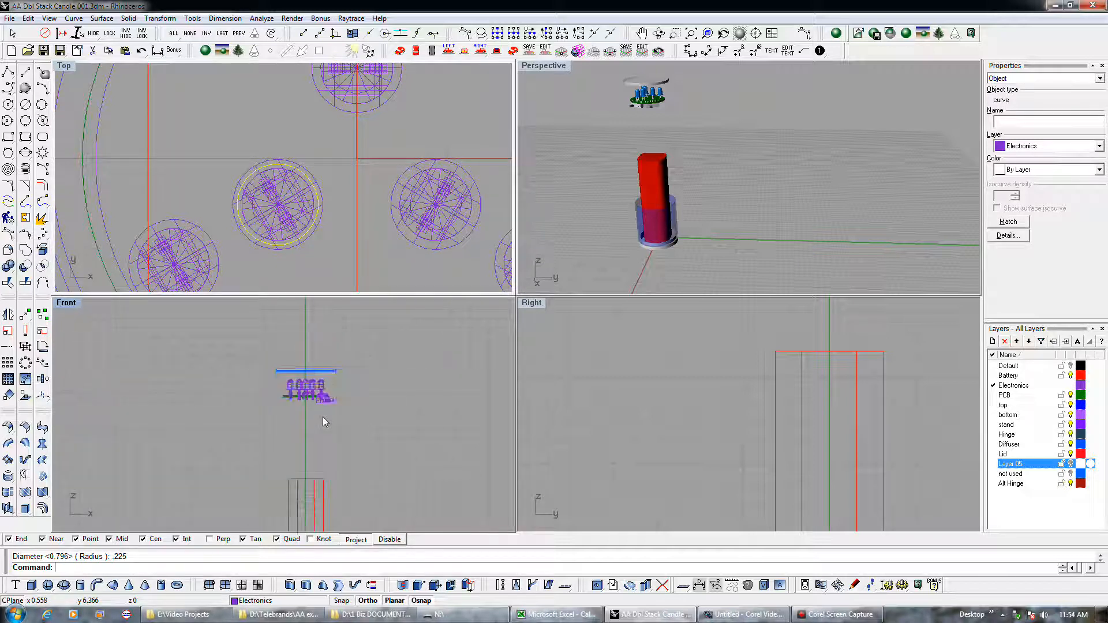
{"action": "left_click", "coordinate": [306, 586]}
{"action": "left_click", "coordinate": [357, 340]}
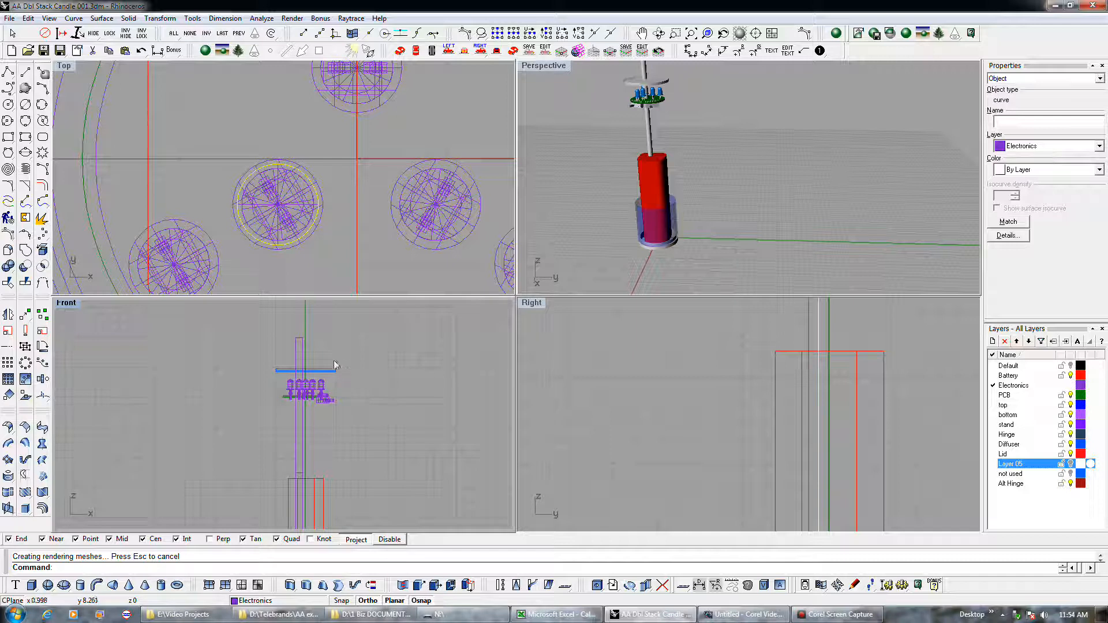
Step: Compare the extruded cylinder with the LED flanges in Front view, reselect the 0.225 circle and undo its extrusion
{"action": "scroll", "coordinate": [291, 392], "scroll_direction": "up", "scroll_amount": 5}
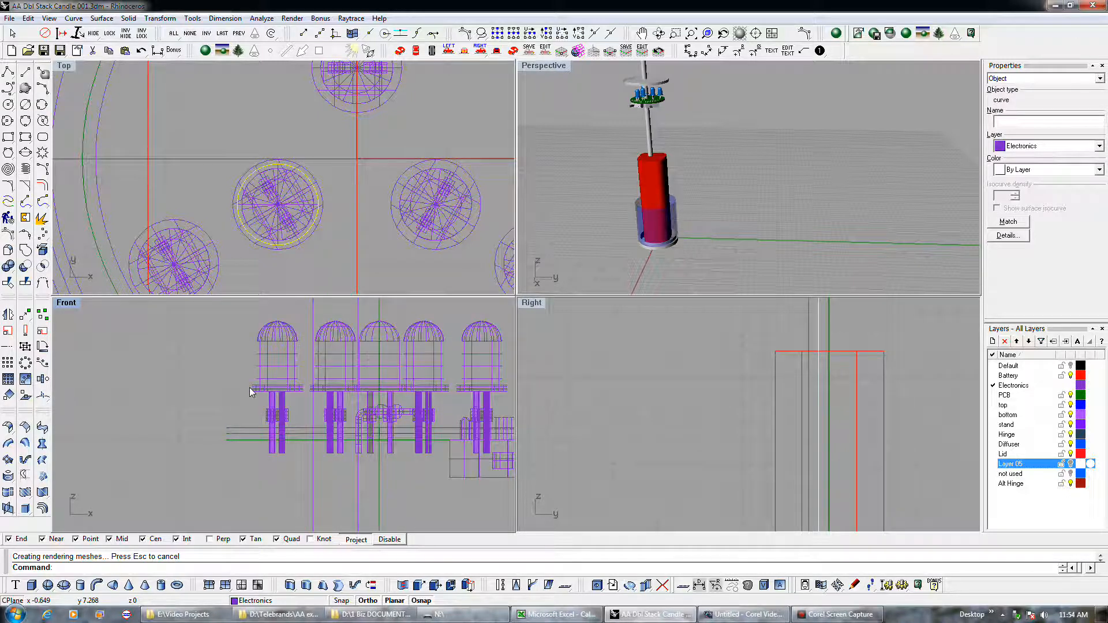
{"action": "left_click", "coordinate": [254, 388]}
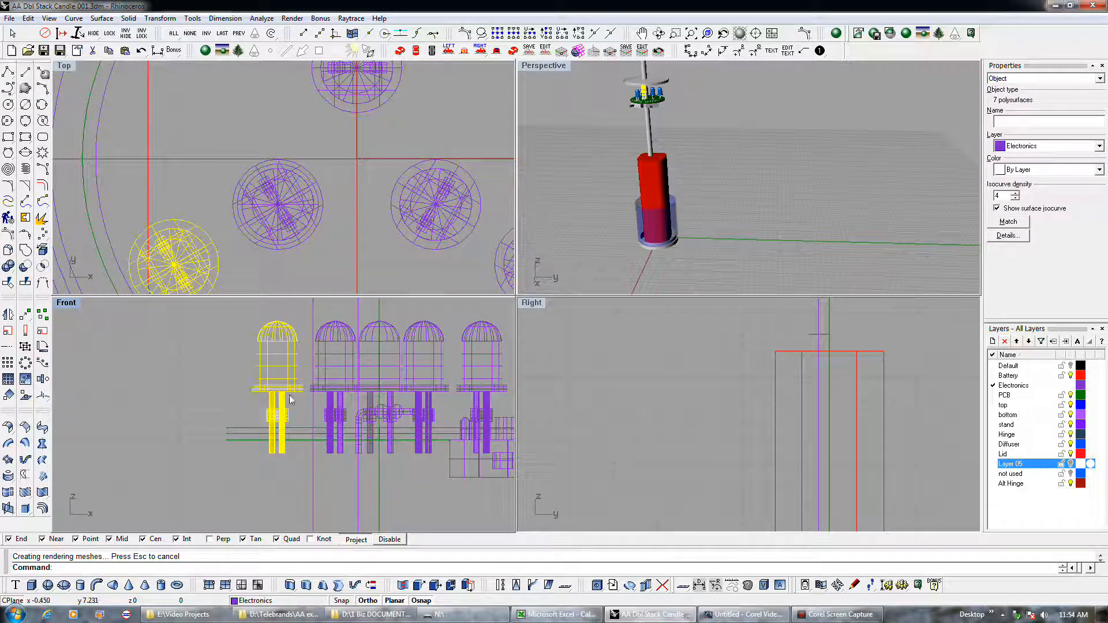
{"action": "left_click", "coordinate": [311, 230]}
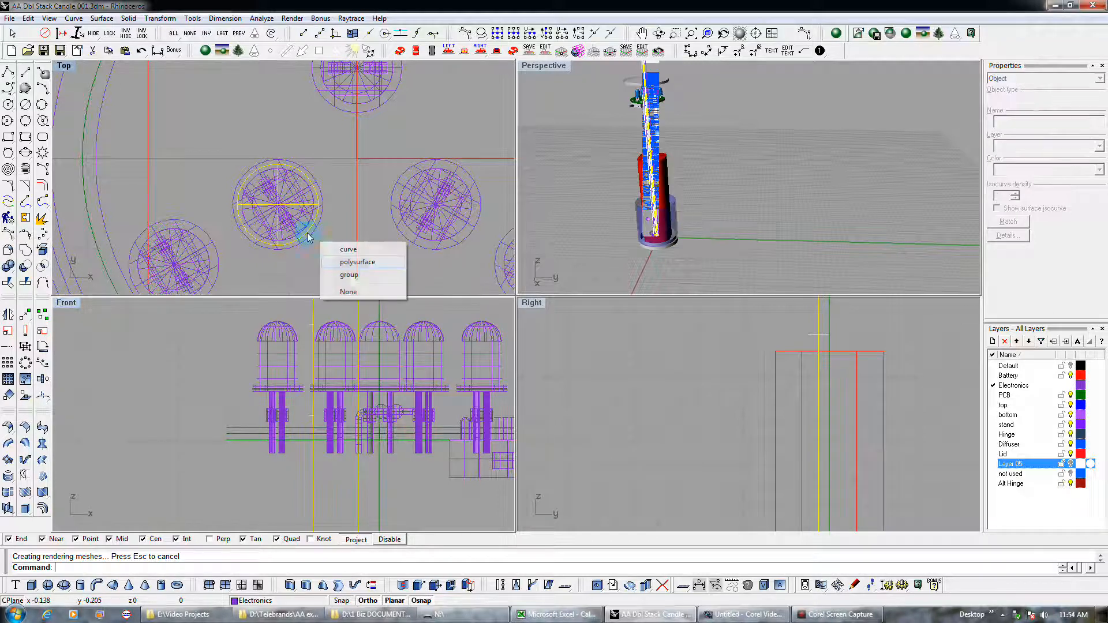
{"action": "left_click", "coordinate": [344, 249]}
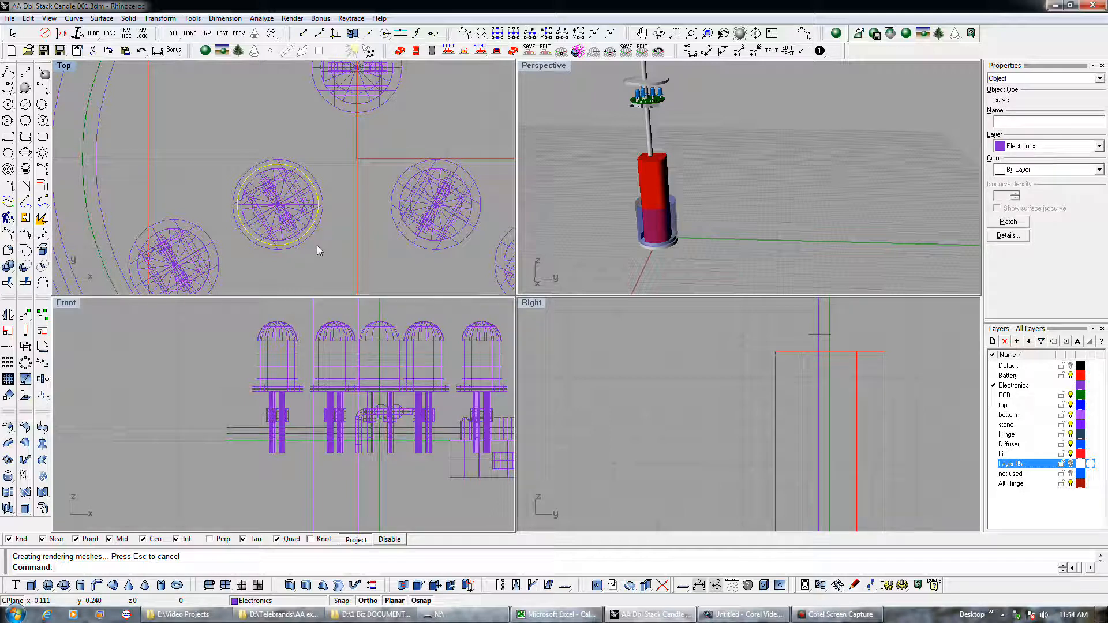
{"action": "scroll", "coordinate": [317, 245], "scroll_direction": "down", "scroll_amount": 5}
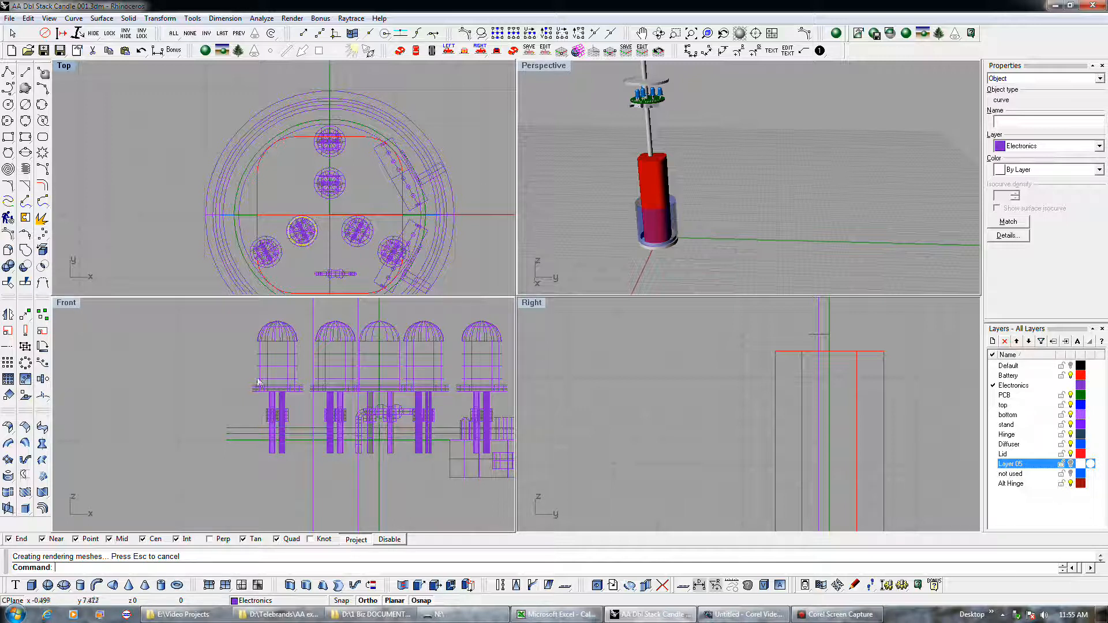
{"action": "scroll", "coordinate": [237, 404], "scroll_direction": "down", "scroll_amount": 4}
{"action": "key", "text": "ctrl+z"}
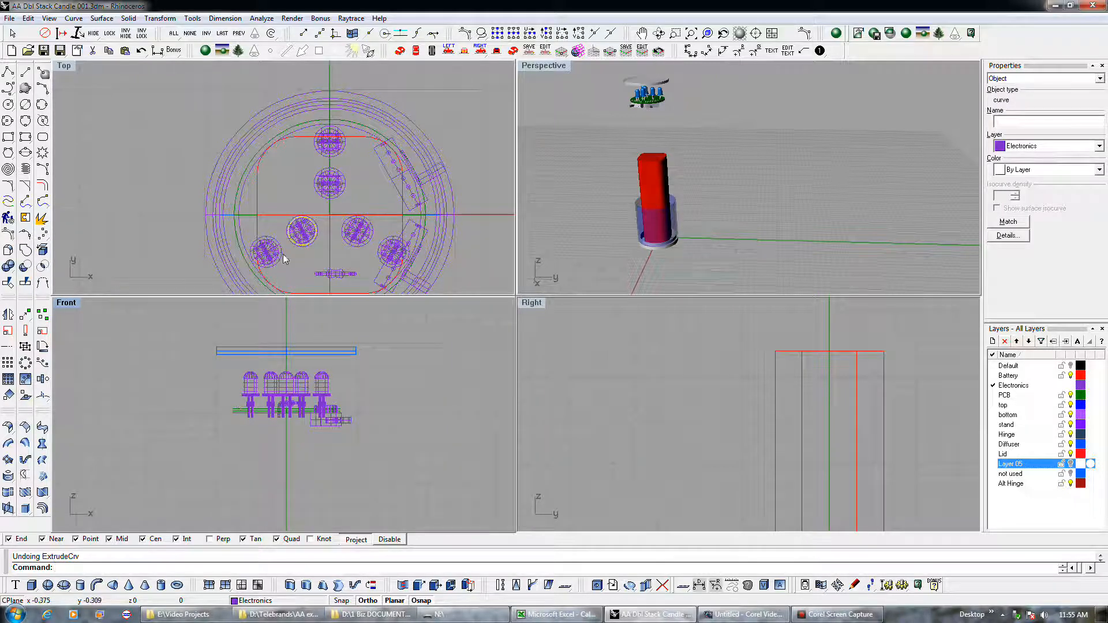
Step: Draw a trial circle at the inner left LED's rim, and delete it together with the 0.225 circle
{"action": "scroll", "coordinate": [291, 250], "scroll_direction": "up", "scroll_amount": 3}
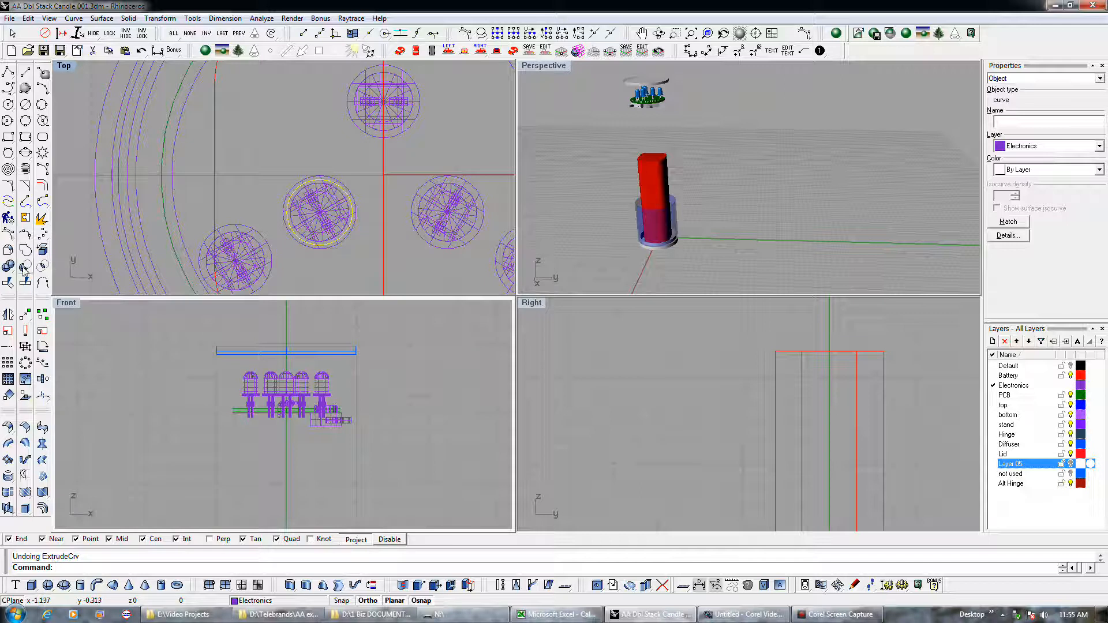
{"action": "left_click", "coordinate": [8, 104]}
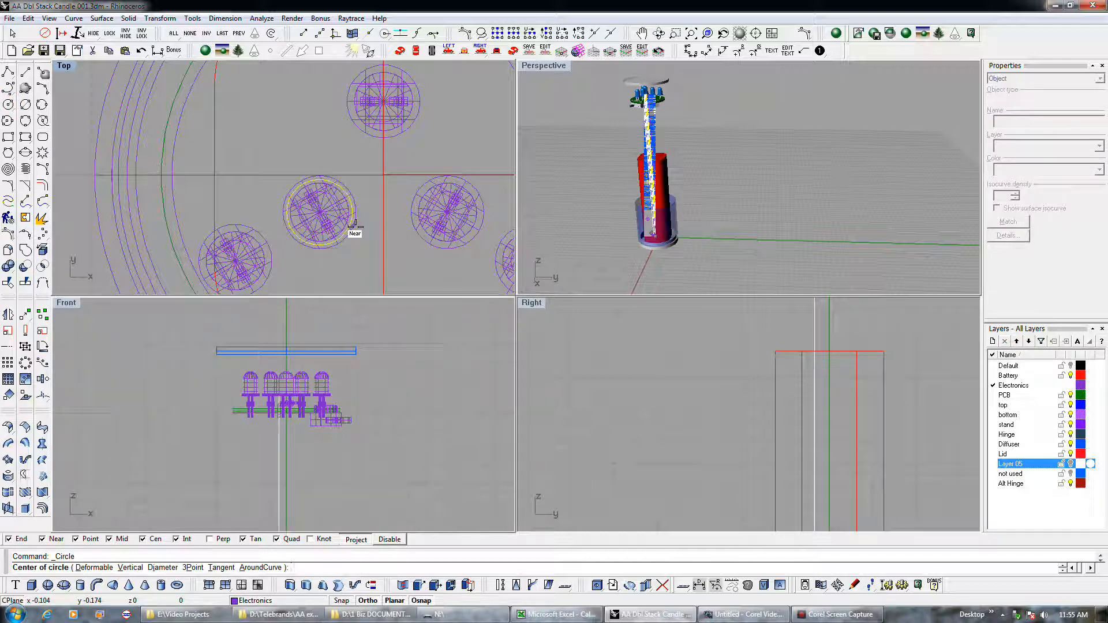
{"action": "left_click", "coordinate": [351, 226]}
{"action": "left_click", "coordinate": [364, 218]}
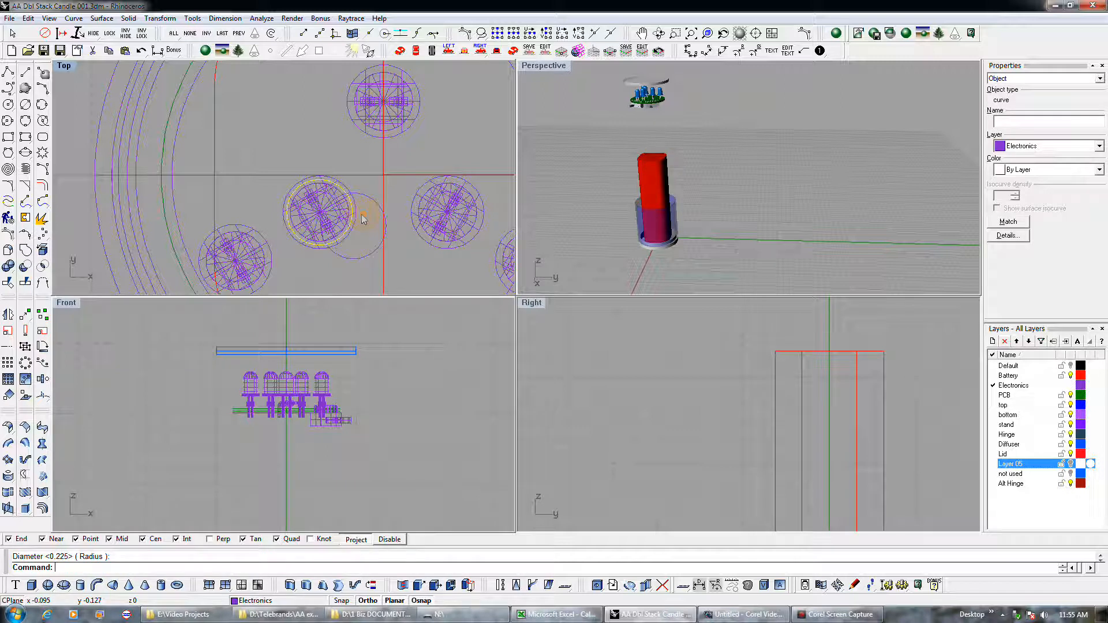
{"action": "right_click", "coordinate": [383, 212]}
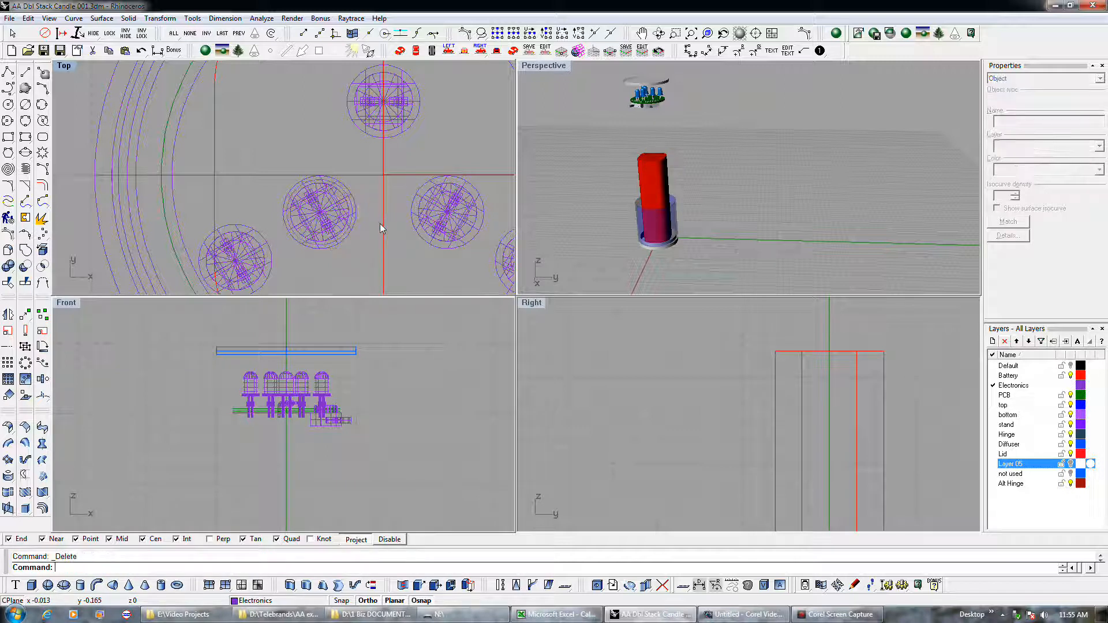
Step: Draw a circle about 0.25 in diameter, centred on the inner left LED and matching its flange rim
{"action": "scroll", "coordinate": [350, 220], "scroll_direction": "up", "scroll_amount": 4}
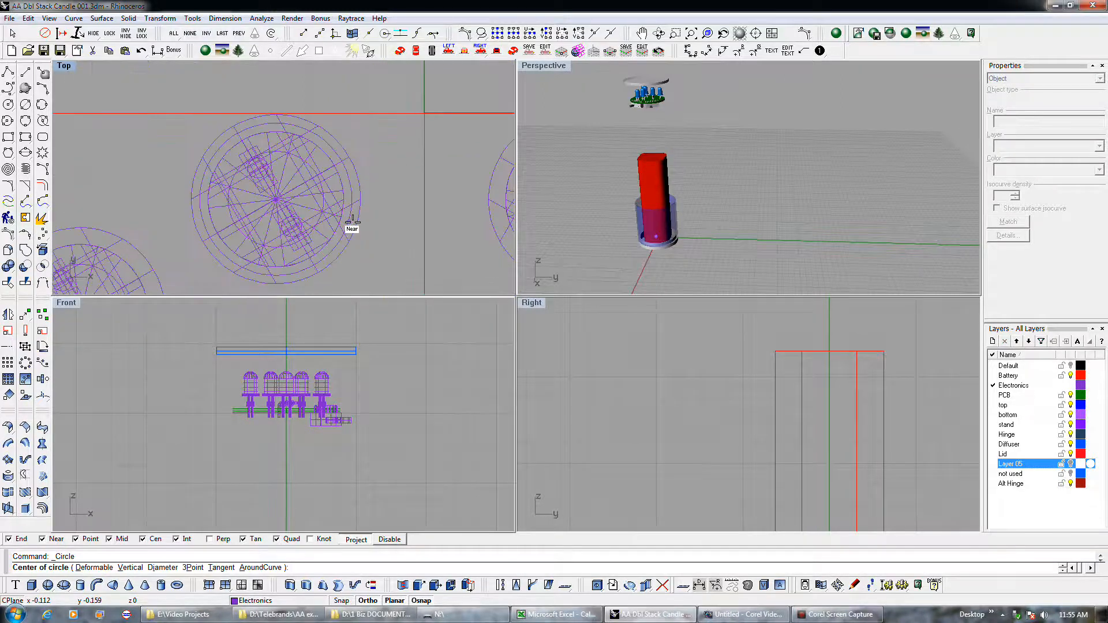
{"action": "left_click", "coordinate": [343, 226]}
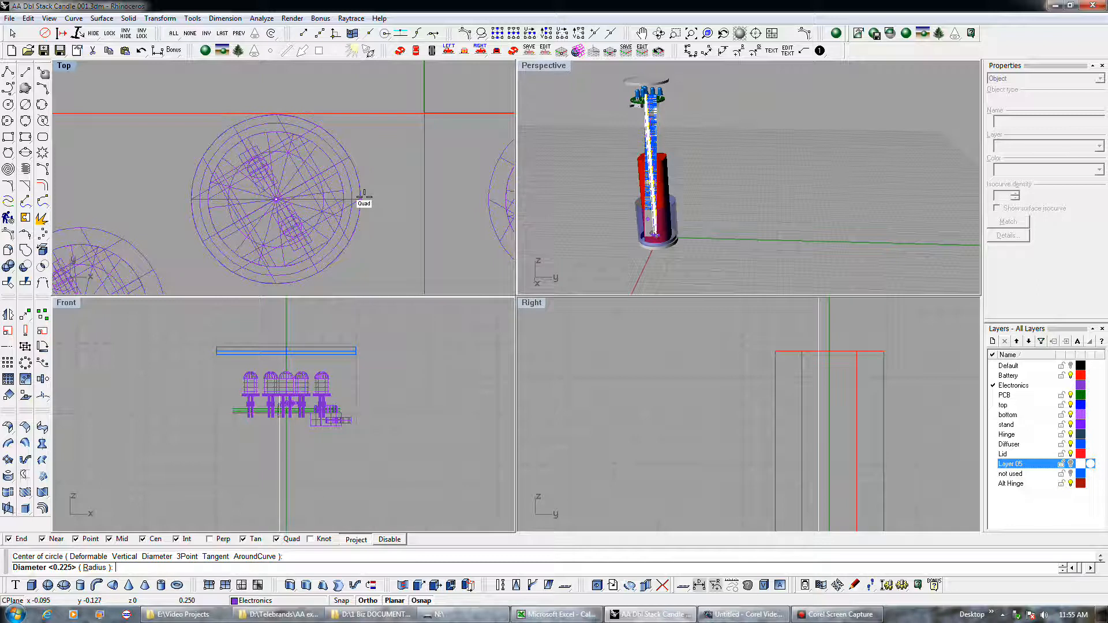
{"action": "left_click", "coordinate": [364, 196]}
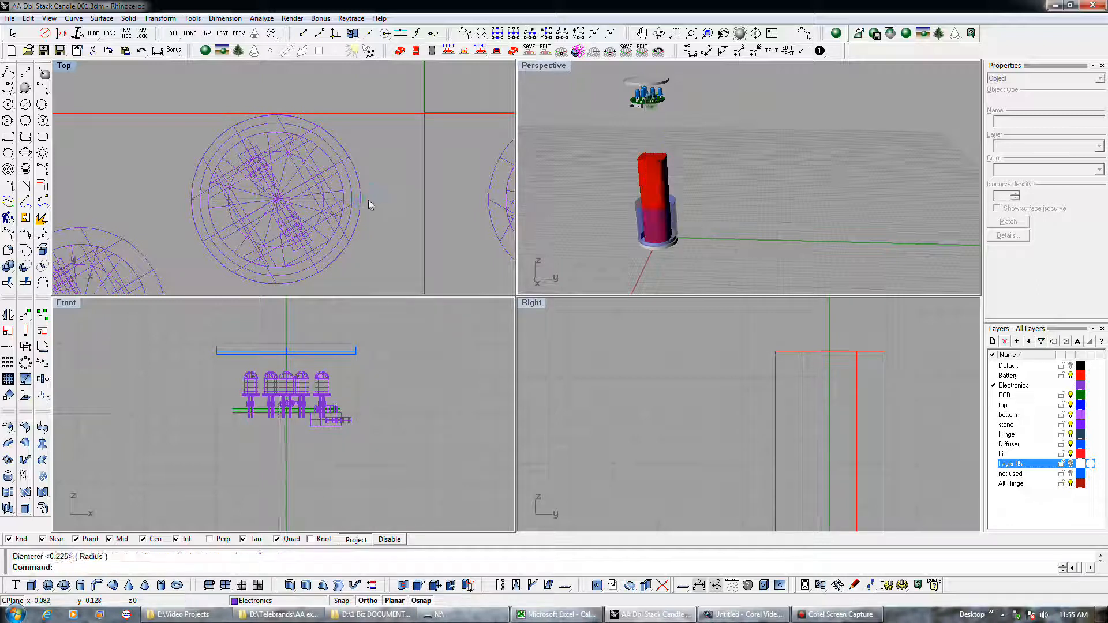
{"action": "scroll", "coordinate": [389, 211], "scroll_direction": "down", "scroll_amount": 4}
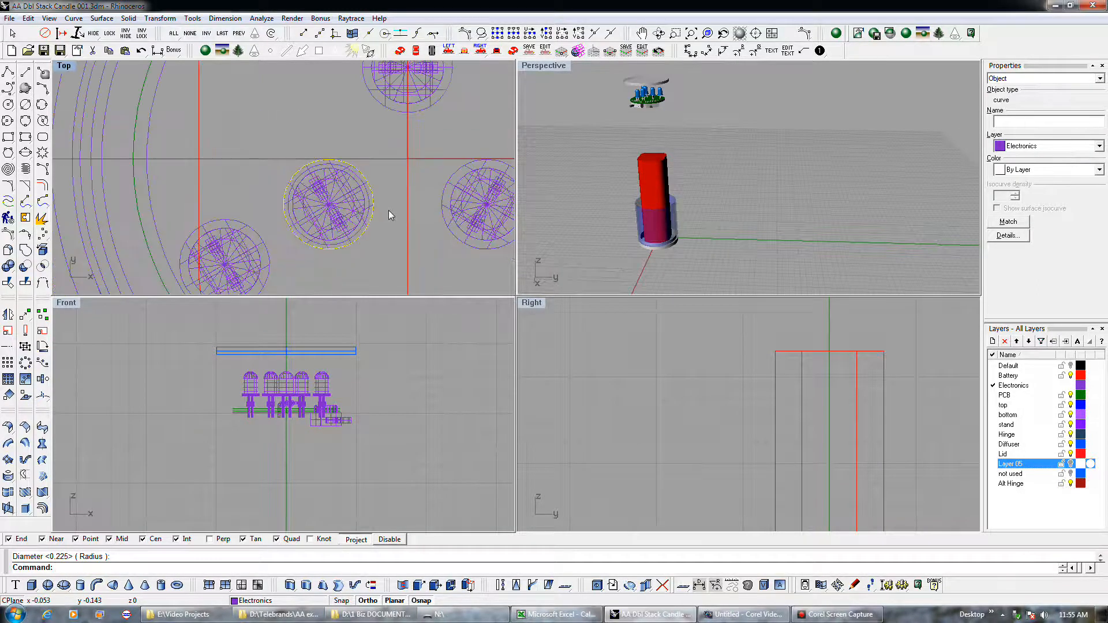
Step: Copy the flange-sized circle from the inner left LED's centre to the outer left LED's centre
{"action": "key", "text": "ctrl+c"}
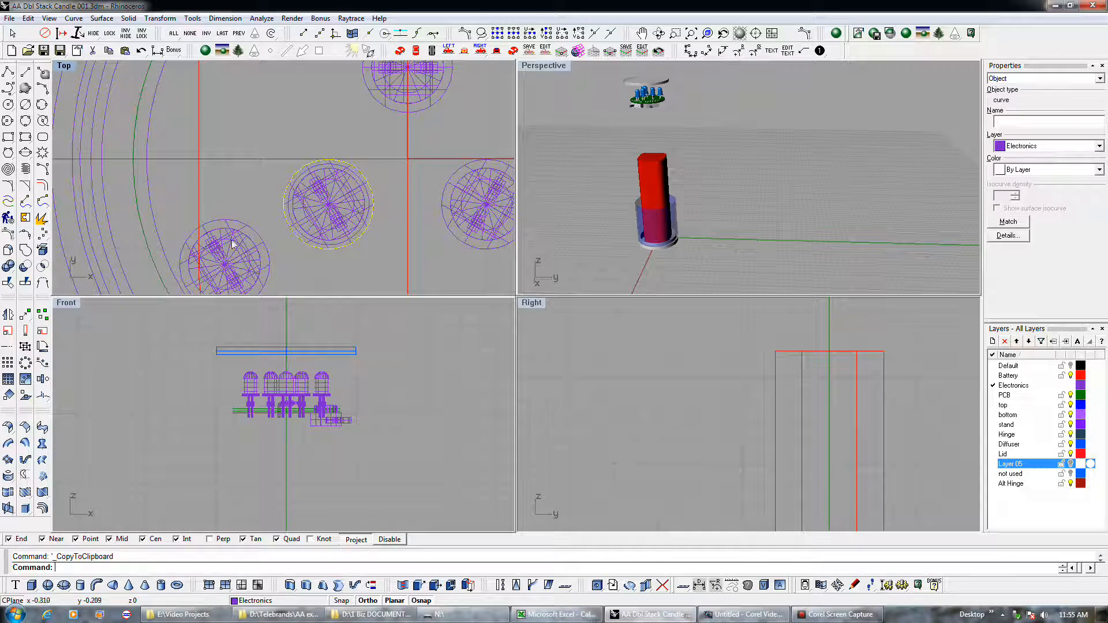
{"action": "left_click", "coordinate": [40, 315]}
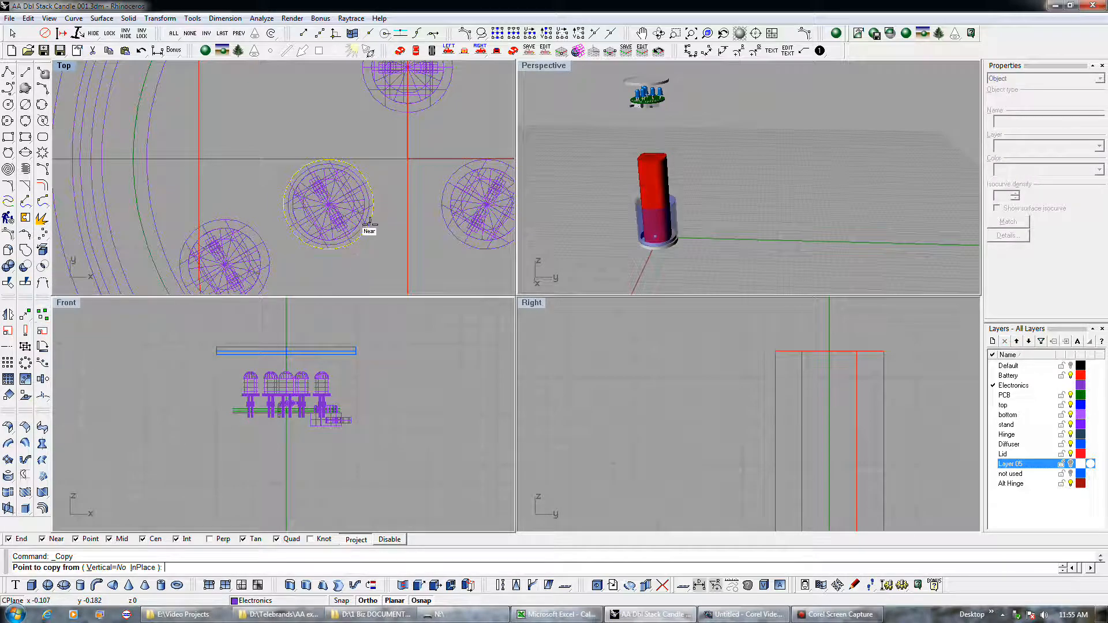
{"action": "scroll", "coordinate": [366, 230], "scroll_direction": "up", "scroll_amount": 3}
{"action": "left_click", "coordinate": [354, 236]}
{"action": "scroll", "coordinate": [366, 191], "scroll_direction": "down", "scroll_amount": 3}
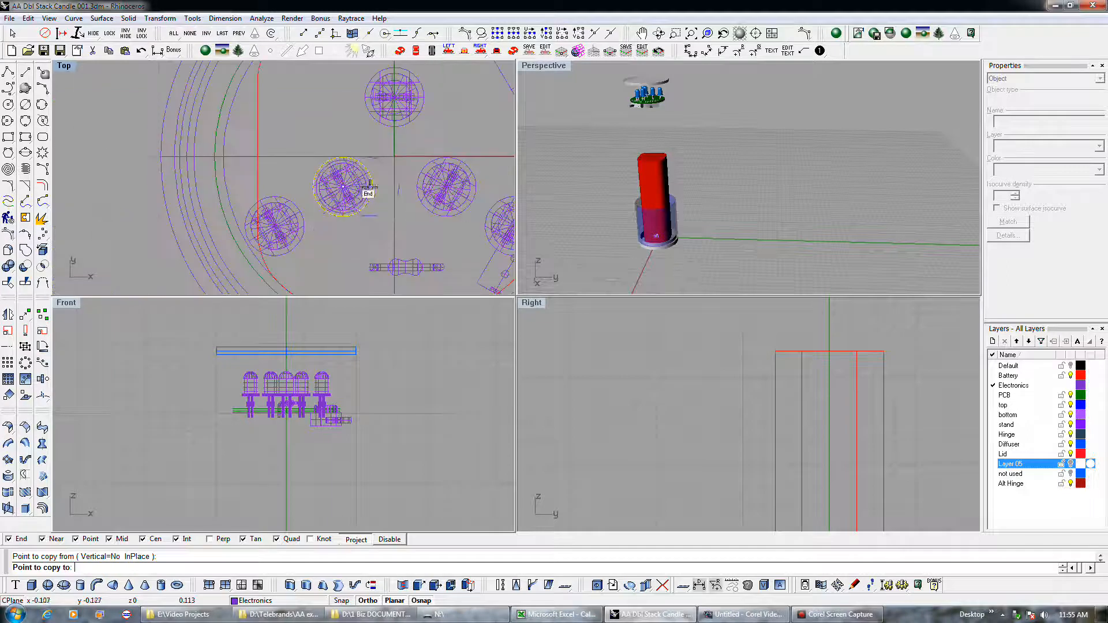
{"action": "left_click", "coordinate": [291, 246]}
{"action": "key", "text": "Return"}
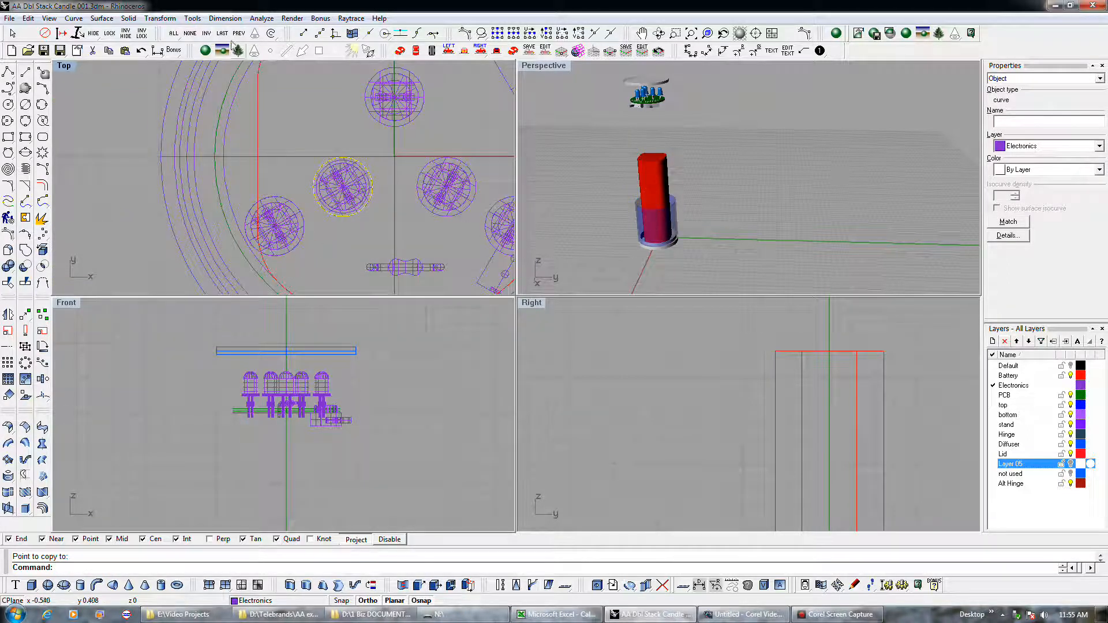
Step: Extrude both LED circles as capped solids about 8.4 straight up, past the top of the diffuser
{"action": "left_click", "coordinate": [297, 205], "text": "shift"}
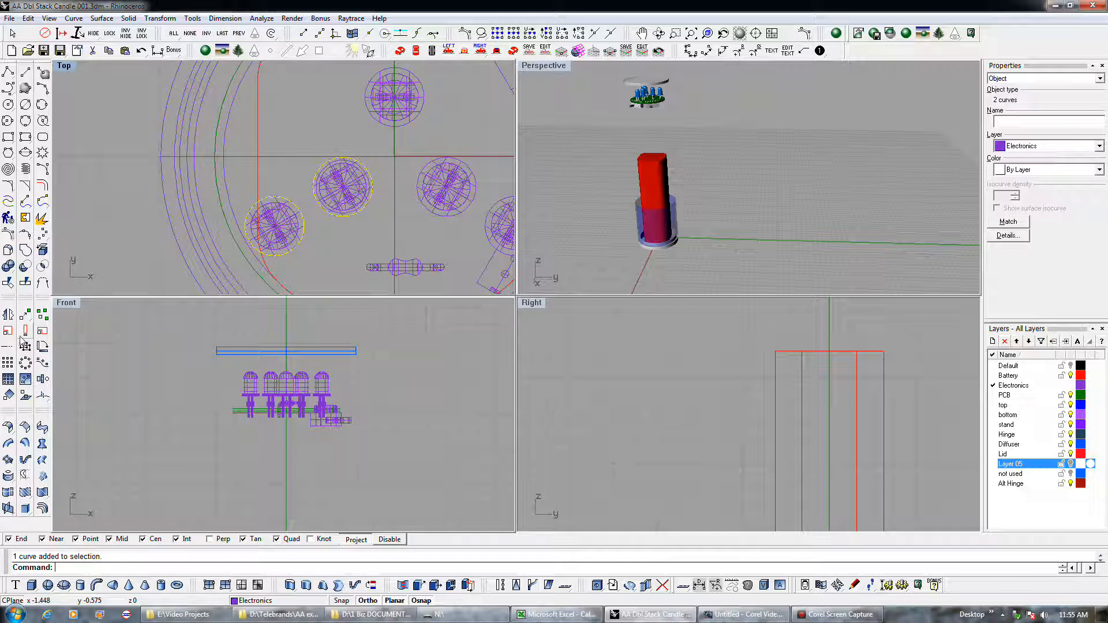
{"action": "left_click", "coordinate": [24, 362]}
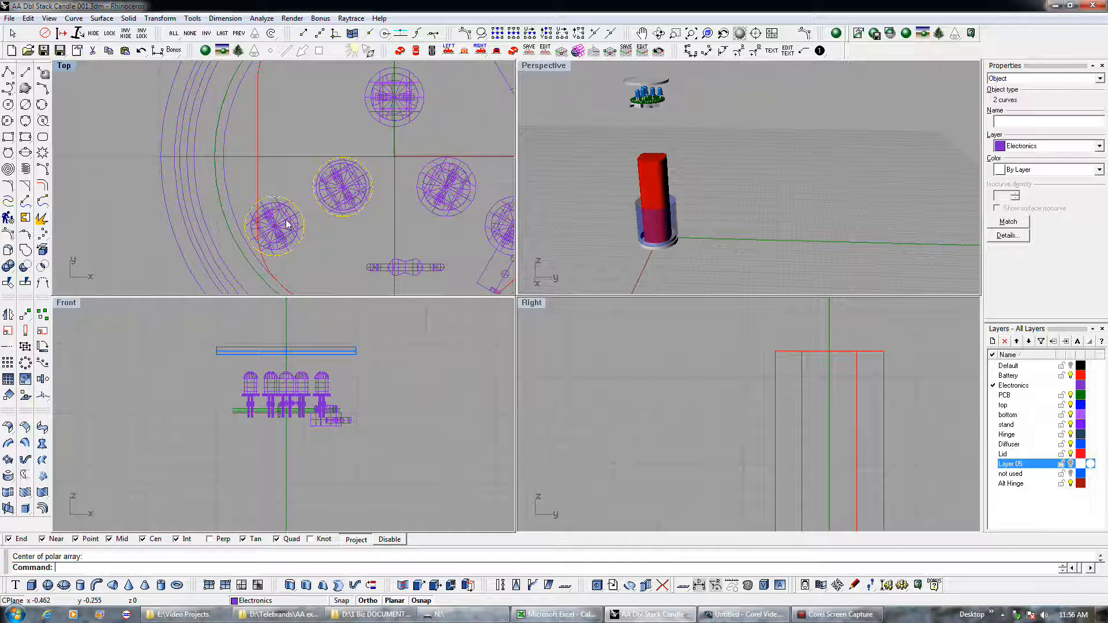
{"action": "left_click", "coordinate": [306, 584]}
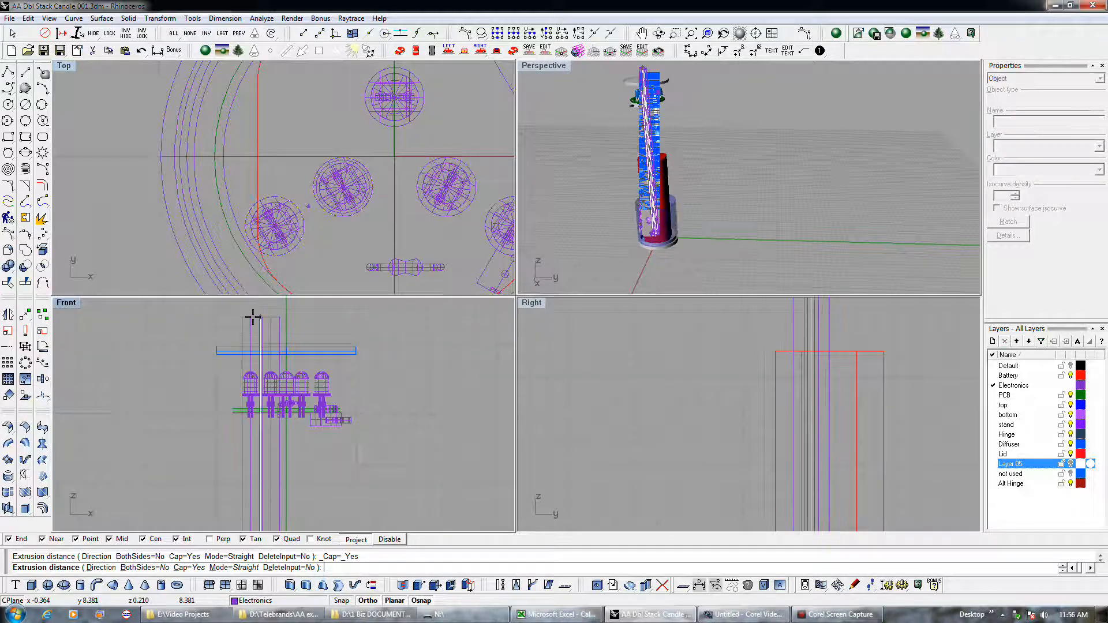
{"action": "left_click", "coordinate": [290, 328]}
Step: Polar-array the two extruded cylinders about the housing centre with 3 items over 360 degrees
{"action": "left_click_drag", "start_coordinate": [220, 314], "coordinate": [212, 317]}
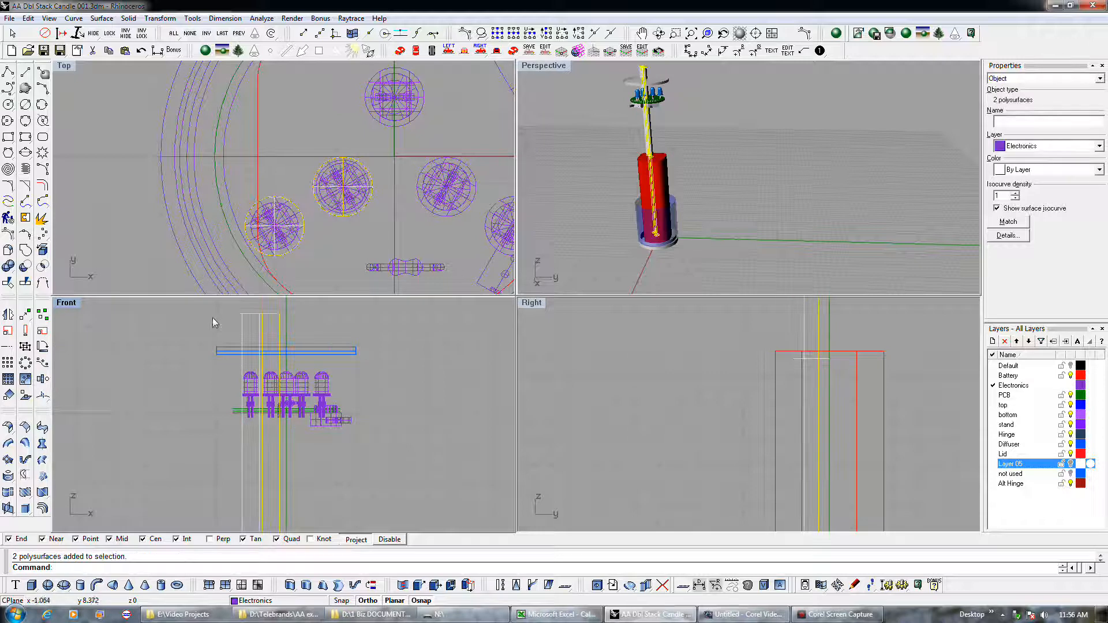
{"action": "scroll", "coordinate": [236, 184], "scroll_direction": "down", "scroll_amount": 3}
{"action": "left_click", "coordinate": [25, 362]}
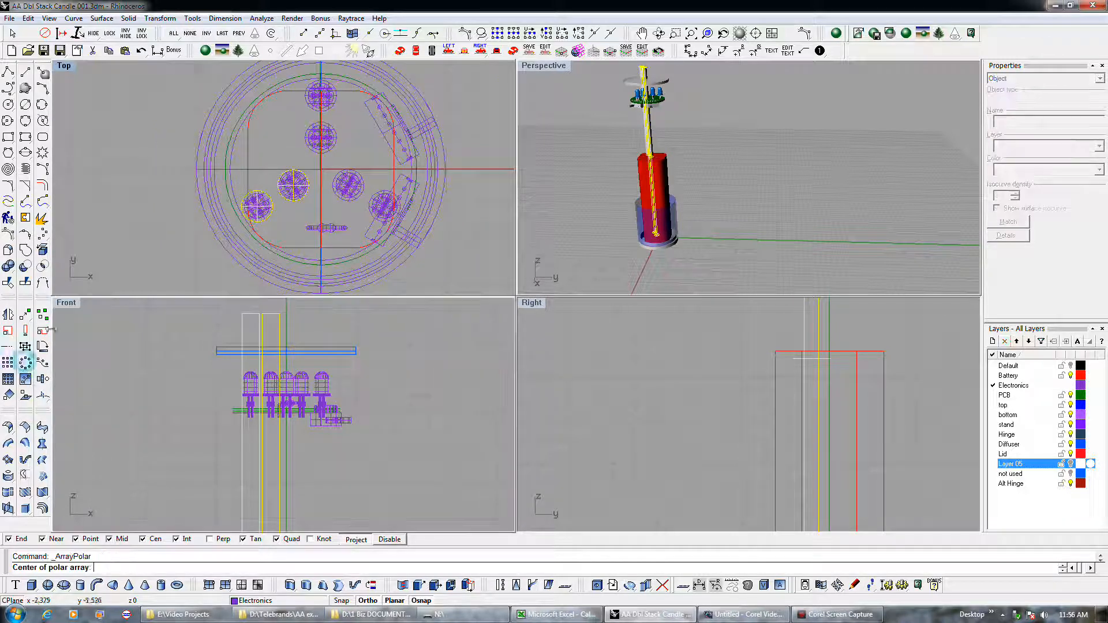
{"action": "left_click", "coordinate": [221, 183]}
{"action": "right_click", "coordinate": [134, 183]}
{"action": "right_click", "coordinate": [134, 180]}
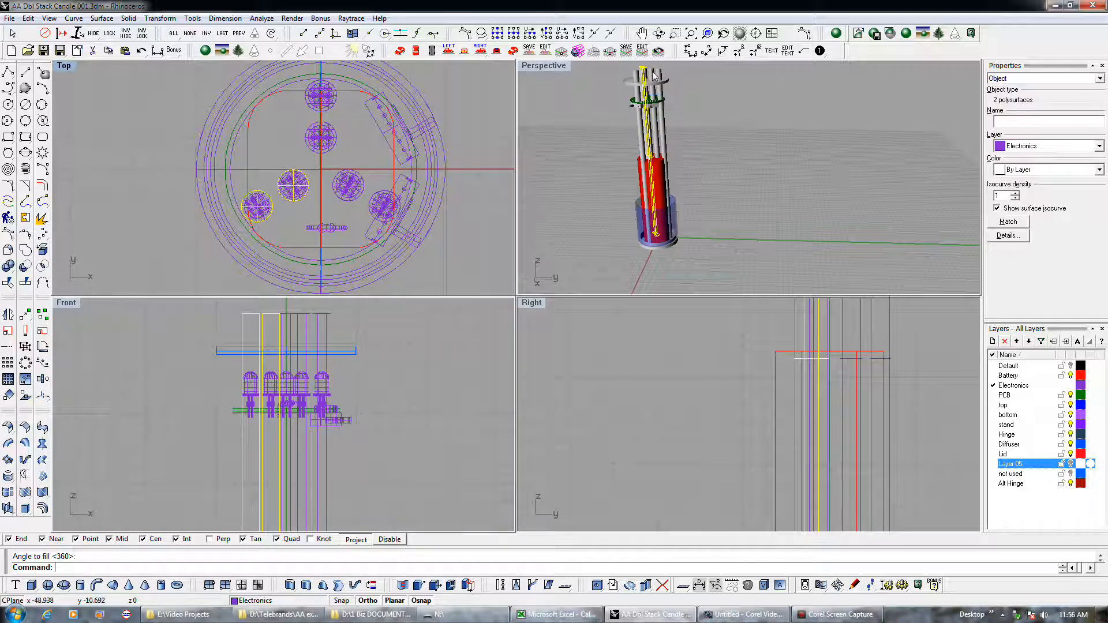
Step: Subtract the six LED cylinders from the diffuser disc with a Boolean difference to cut the LED holes
{"action": "left_click", "coordinate": [629, 84]}
{"action": "left_click", "coordinate": [664, 95]}
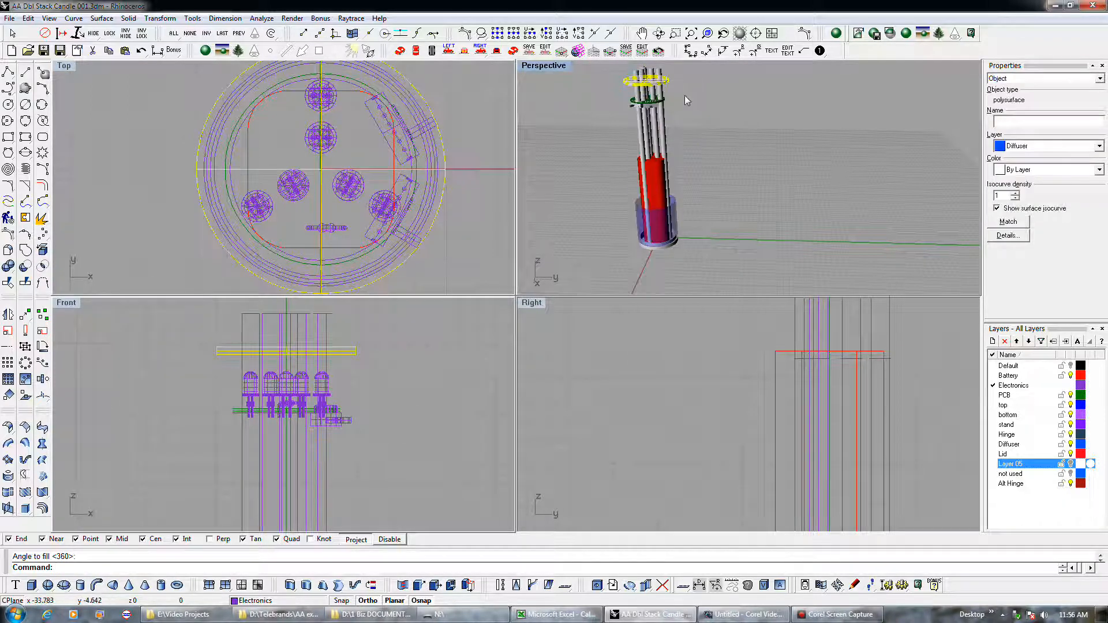
{"action": "left_click", "coordinate": [26, 267]}
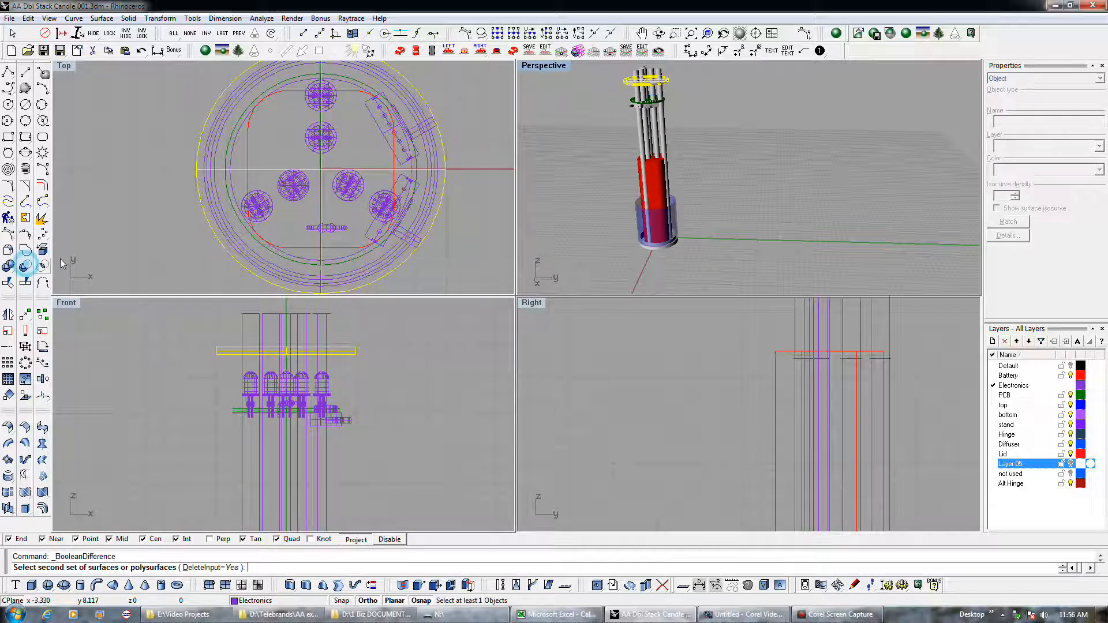
{"action": "scroll", "coordinate": [670, 116], "scroll_direction": "up", "scroll_amount": 3}
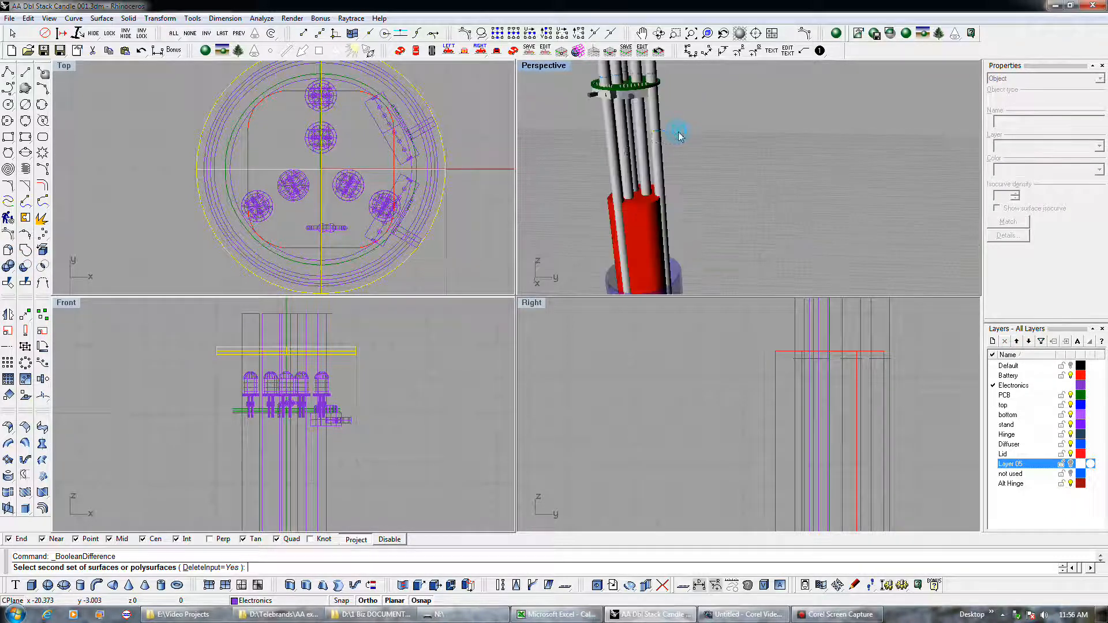
{"action": "left_click_drag", "start_coordinate": [681, 137], "coordinate": [576, 146]}
{"action": "right_click", "coordinate": [691, 153]}
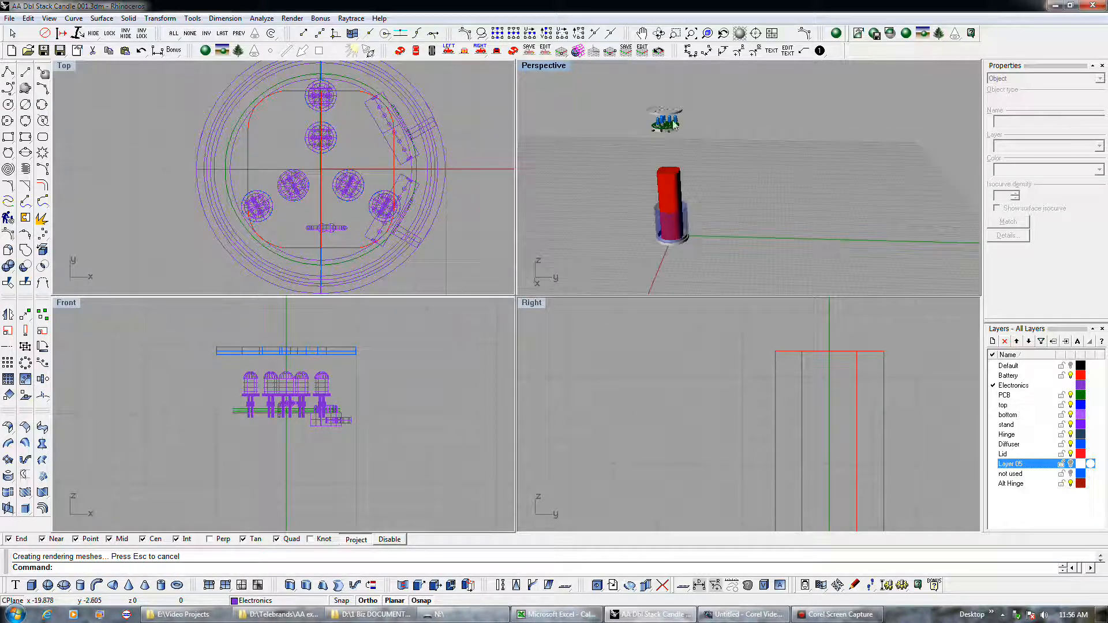
Step: Lower the diffuser over the LEDs so their domes pass up through the cut holes
{"action": "scroll", "coordinate": [675, 104], "scroll_direction": "up", "scroll_amount": 3}
{"action": "right_click_drag", "start_coordinate": [695, 113], "coordinate": [658, 121]}
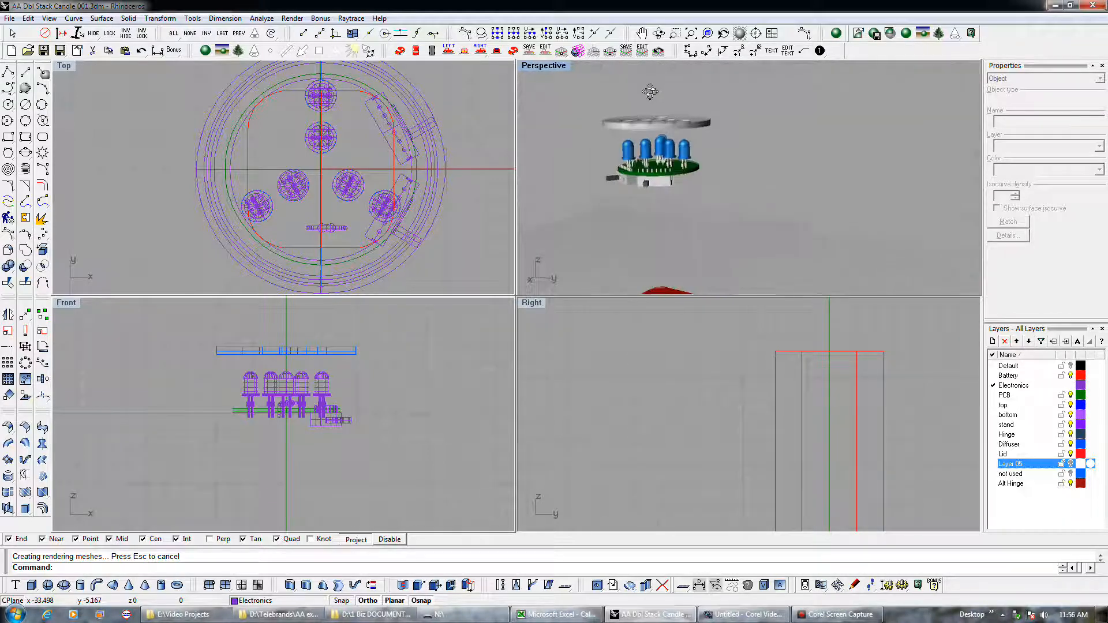
{"action": "scroll", "coordinate": [376, 373], "scroll_direction": "down", "scroll_amount": 3}
{"action": "scroll", "coordinate": [372, 373], "scroll_direction": "up", "scroll_amount": 2}
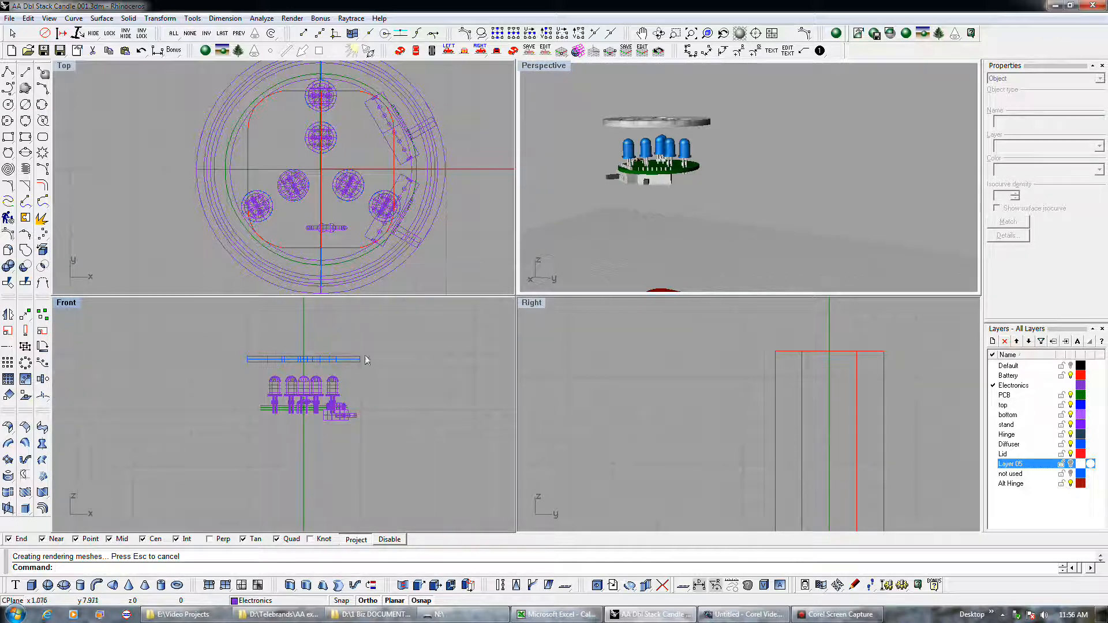
{"action": "left_click_drag", "start_coordinate": [360, 361], "coordinate": [362, 390]}
{"action": "right_click_drag", "start_coordinate": [670, 164], "coordinate": [718, 130]}
{"action": "left_click", "coordinate": [750, 208]}
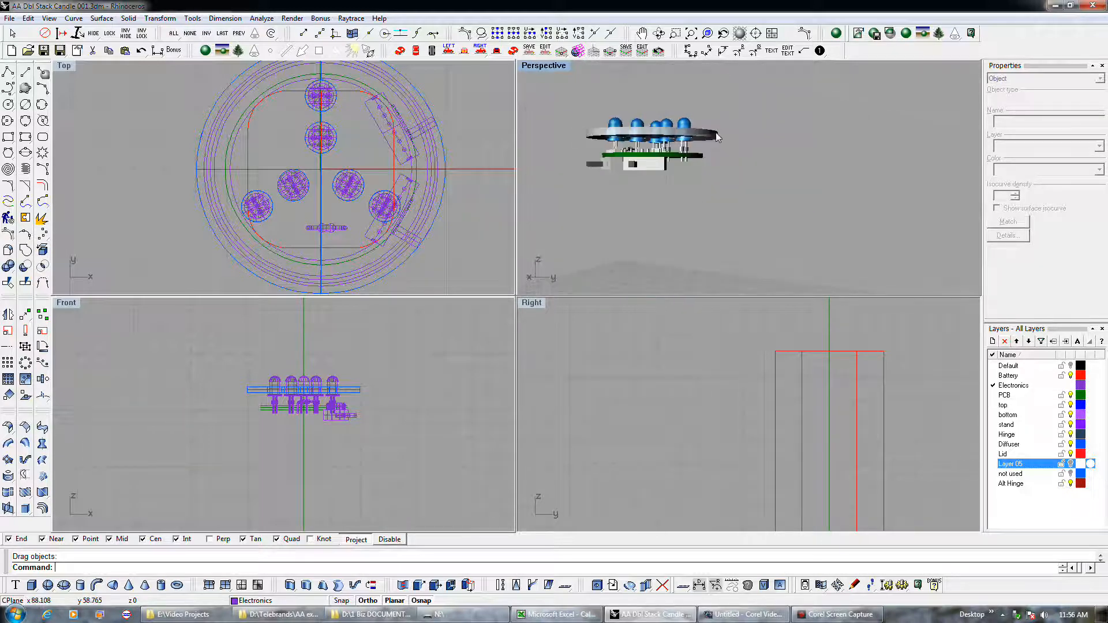
Step: Raise the diffuser to the LED tips to check the fit, and lift it well clear above the LEDs
{"action": "scroll", "coordinate": [349, 394], "scroll_direction": "up", "scroll_amount": 4}
{"action": "left_click_drag", "start_coordinate": [351, 394], "coordinate": [352, 377]}
{"action": "right_click_drag", "start_coordinate": [572, 234], "coordinate": [668, 215]}
{"action": "left_click", "coordinate": [678, 193]}
{"action": "left_click", "coordinate": [747, 157]}
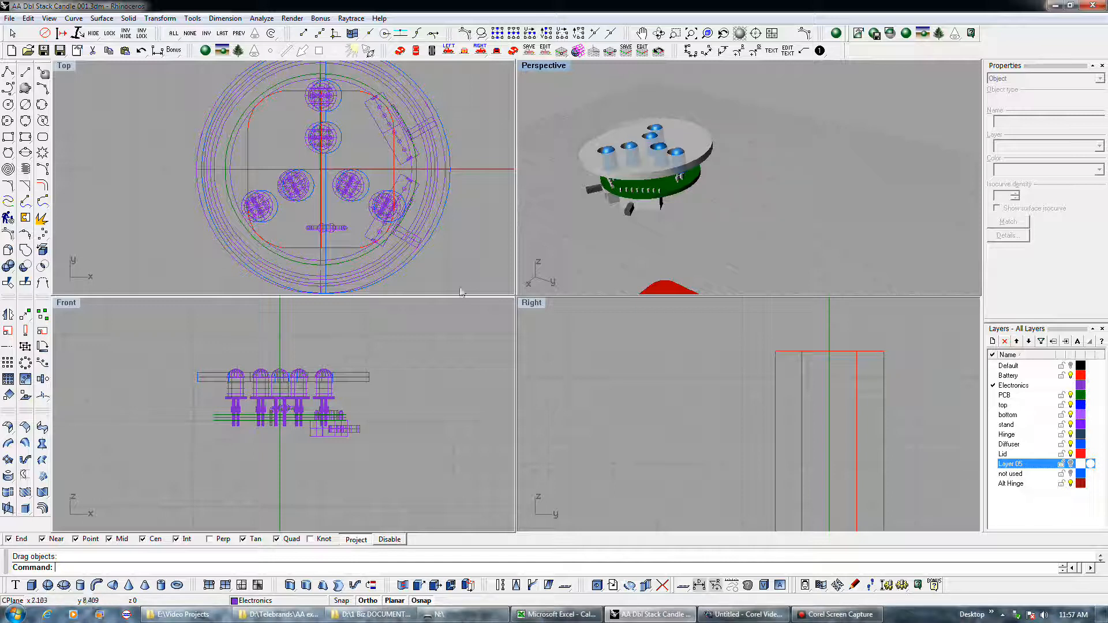
{"action": "left_click_drag", "start_coordinate": [361, 376], "coordinate": [363, 322]}
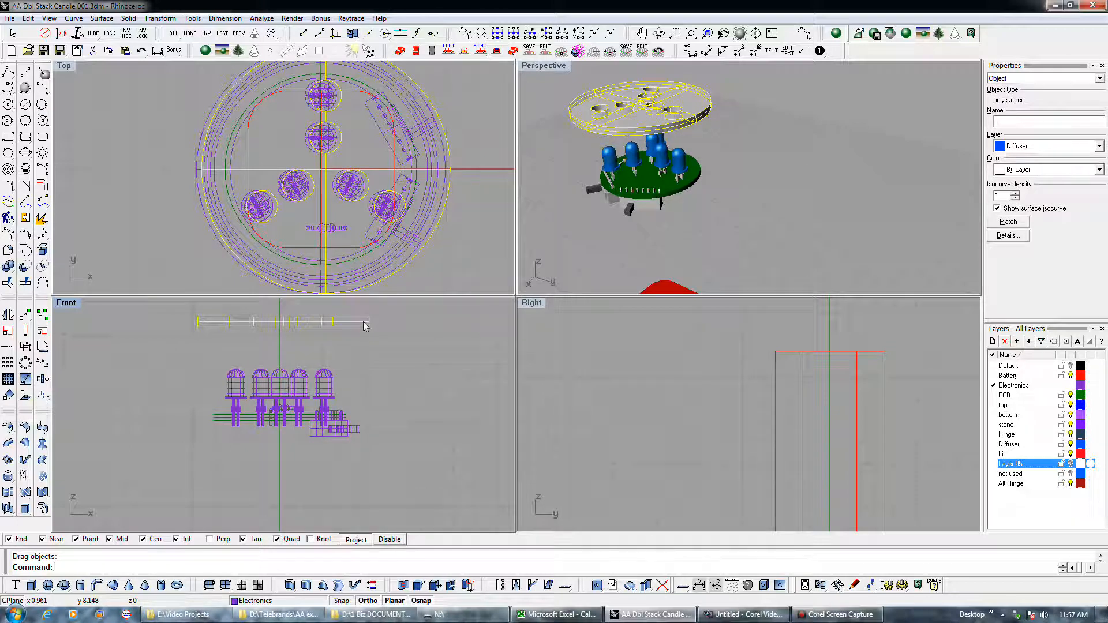
Step: Try to rotate the diffuser about its centre to offset its holes from the LEDs, and undo that rotation
{"action": "scroll", "coordinate": [298, 156], "scroll_direction": "down", "scroll_amount": 3}
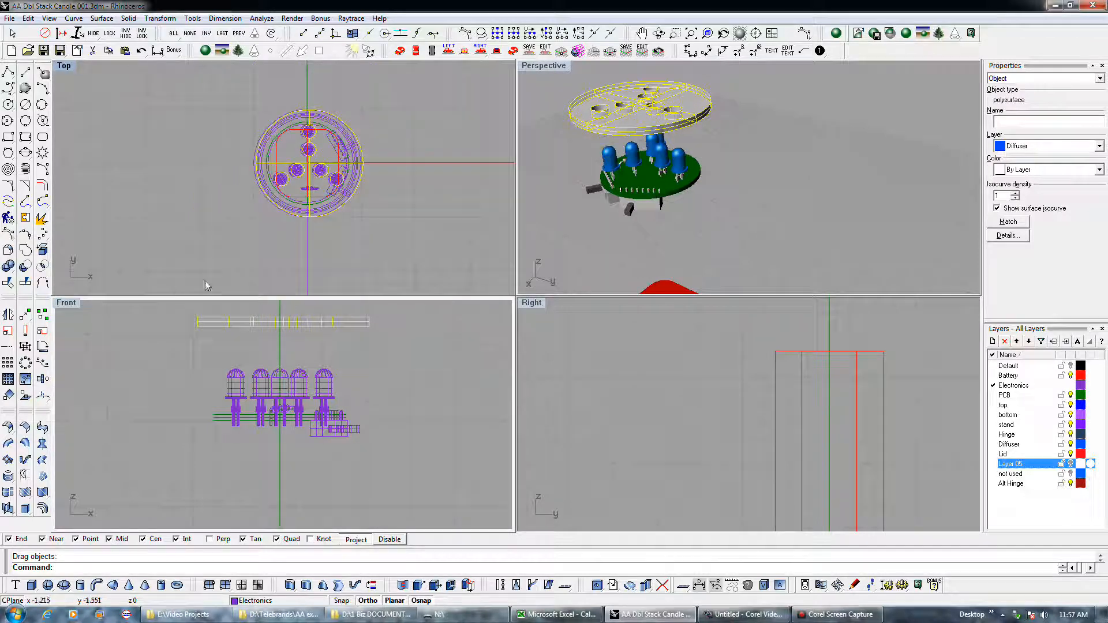
{"action": "left_click", "coordinate": [43, 348]}
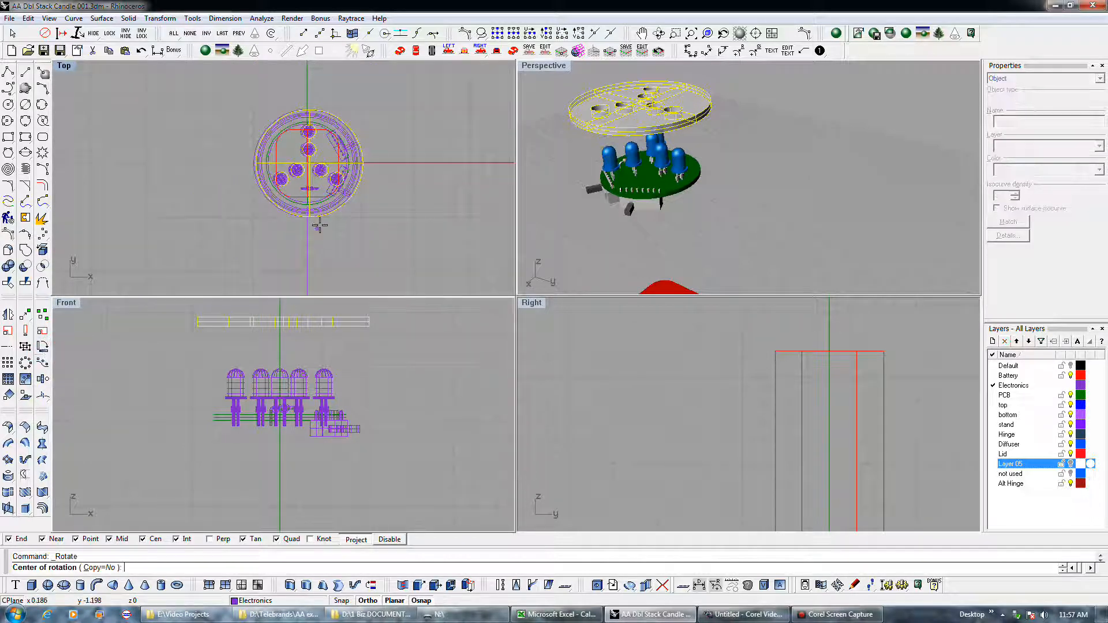
{"action": "left_click", "coordinate": [330, 206]}
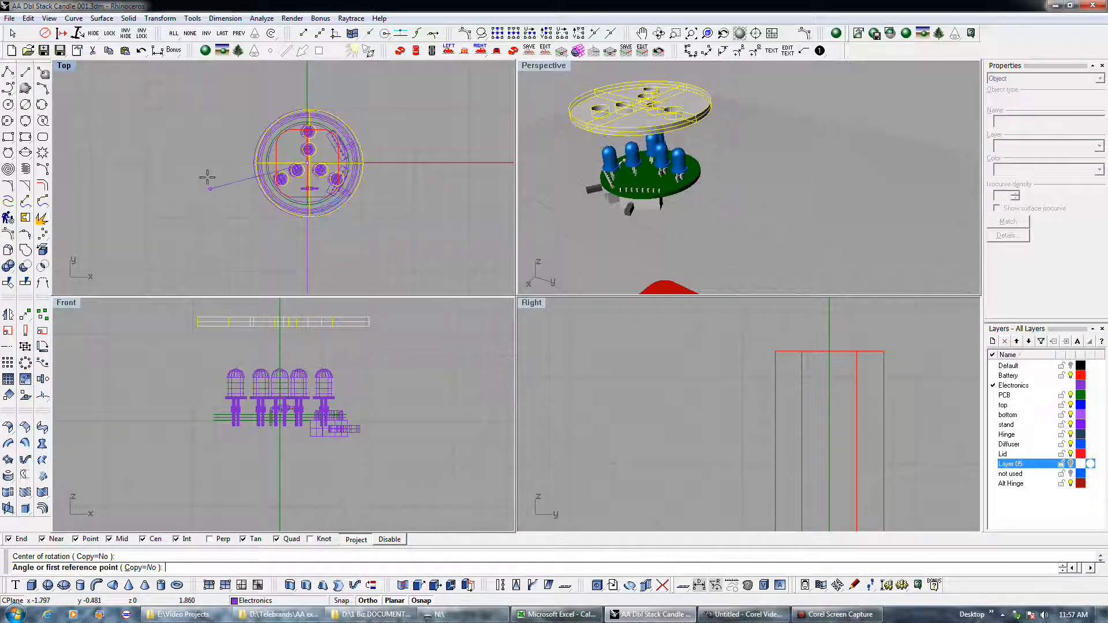
{"action": "left_click", "coordinate": [204, 168]}
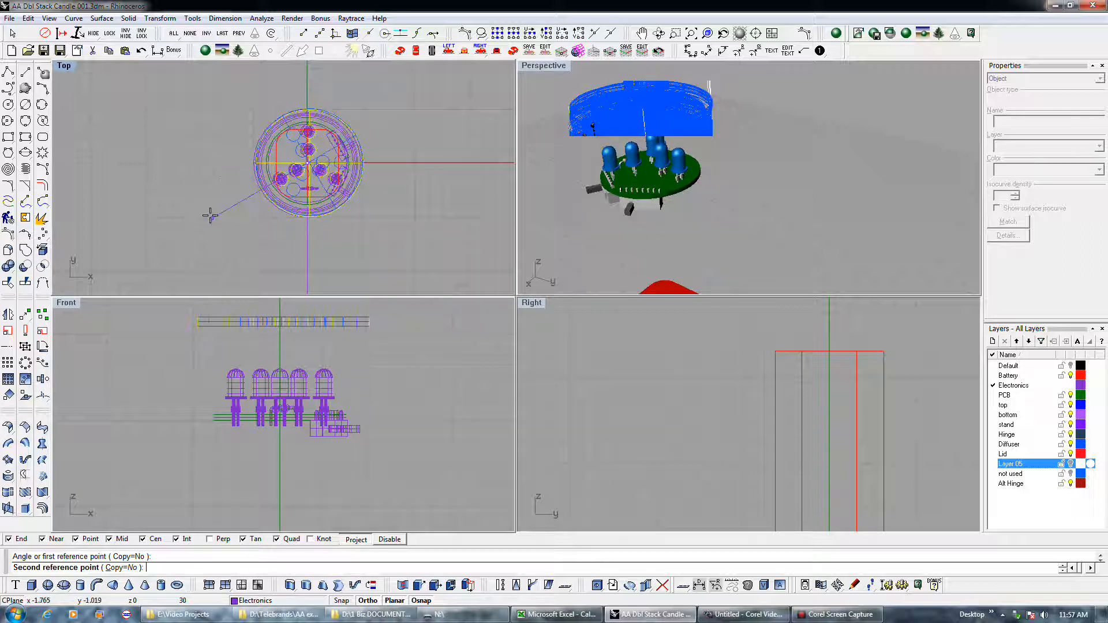
{"action": "left_click", "coordinate": [222, 238]}
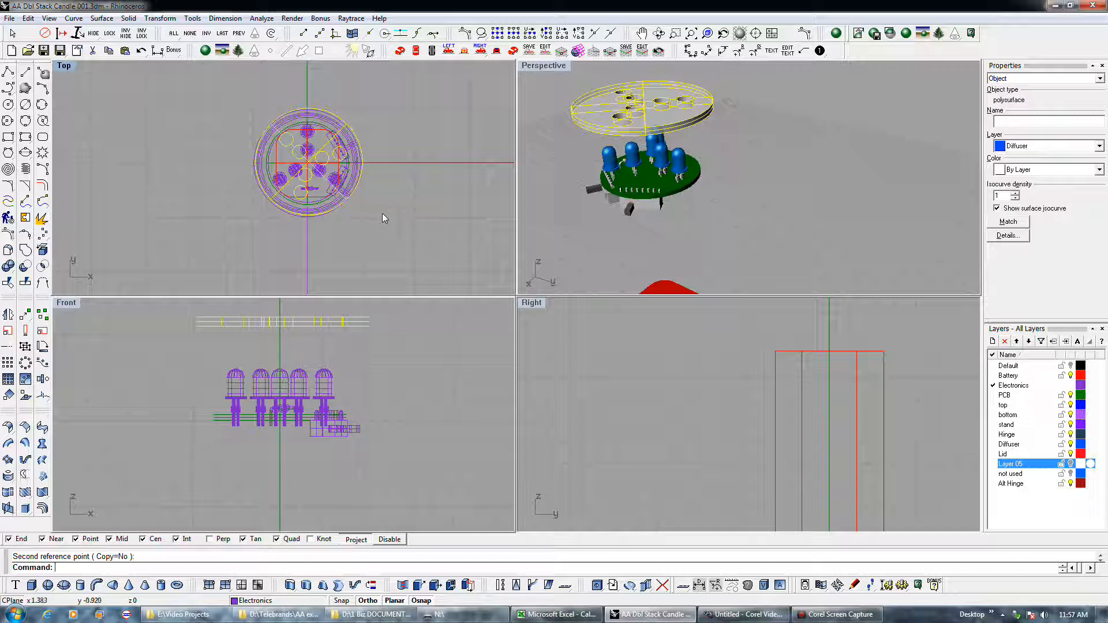
{"action": "scroll", "coordinate": [308, 157], "scroll_direction": "up", "scroll_amount": 5}
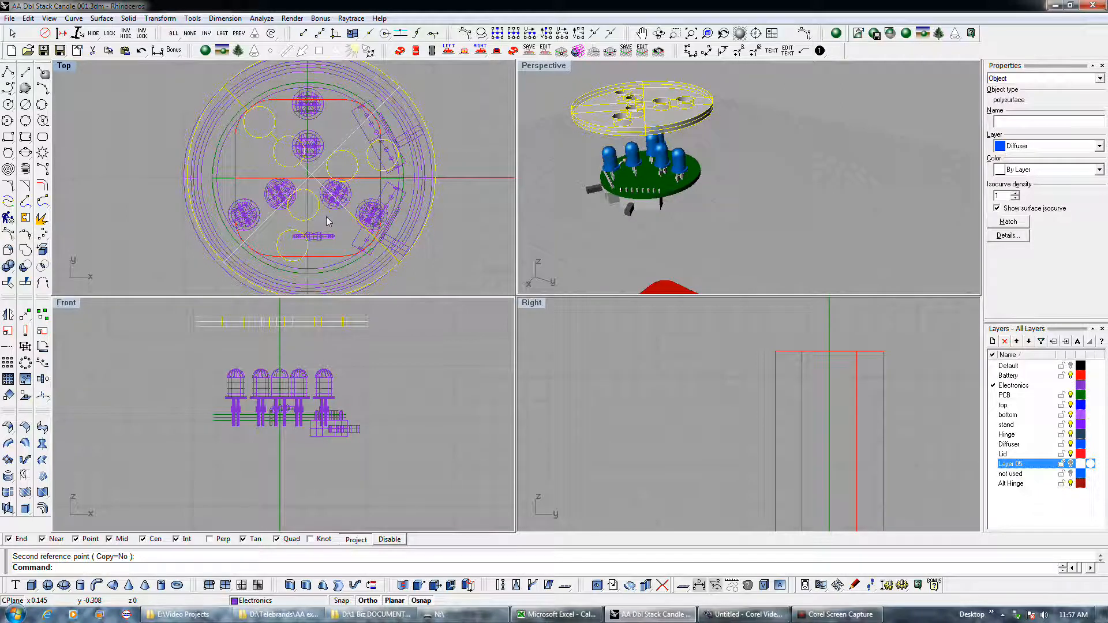
{"action": "scroll", "coordinate": [327, 221], "scroll_direction": "down", "scroll_amount": 3}
{"action": "key", "text": "ctrl+z"}
Step: Rotate the diffuser about the housing centre so its rows of holes fall midway between the LED pairs
{"action": "right_click", "coordinate": [199, 217]}
{"action": "left_click", "coordinate": [235, 201]}
{"action": "left_click", "coordinate": [185, 187]}
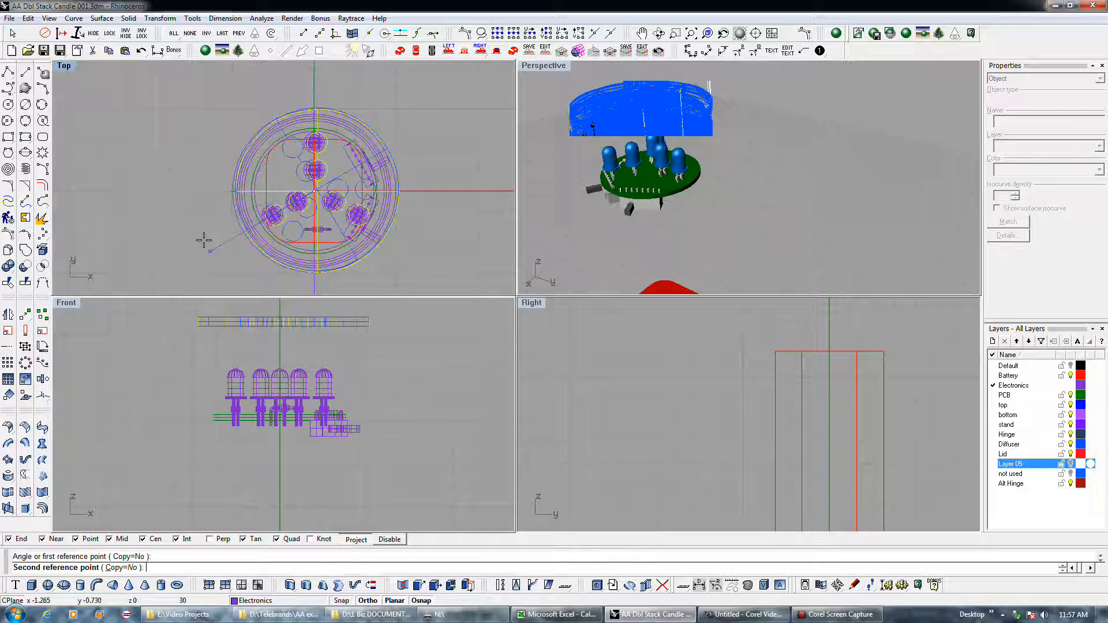
{"action": "right_click_drag", "start_coordinate": [226, 264], "coordinate": [197, 199]}
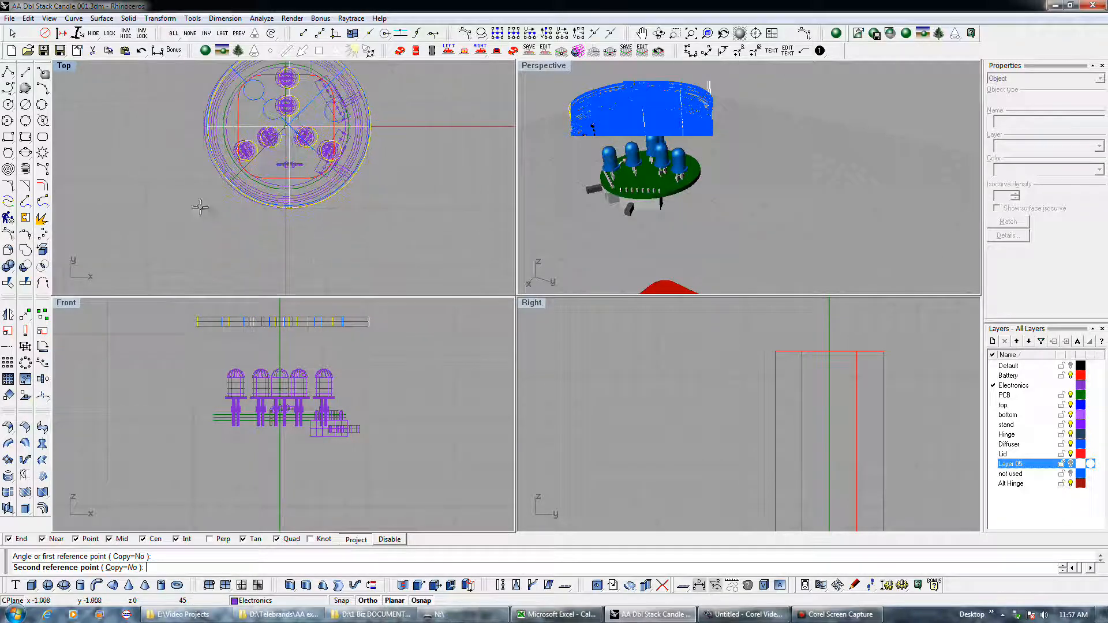
{"action": "left_click", "coordinate": [222, 225]}
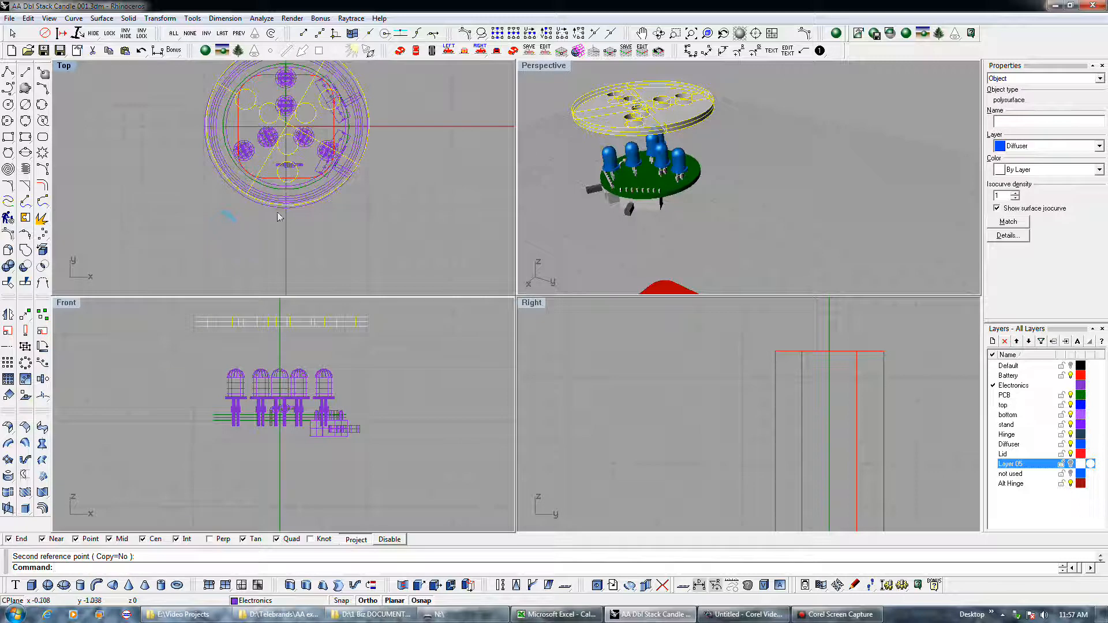
{"action": "left_click", "coordinate": [582, 141]}
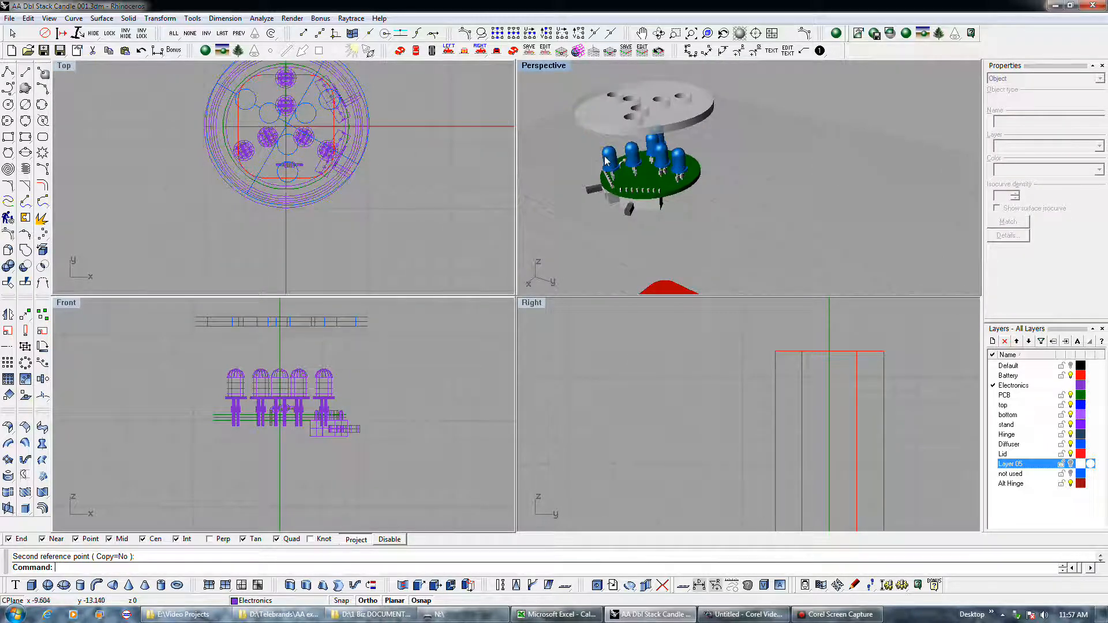
Step: Move the rotated diffuser straight up to widen the gap above the LEDs
{"action": "right_click_drag", "start_coordinate": [684, 215], "coordinate": [689, 114]}
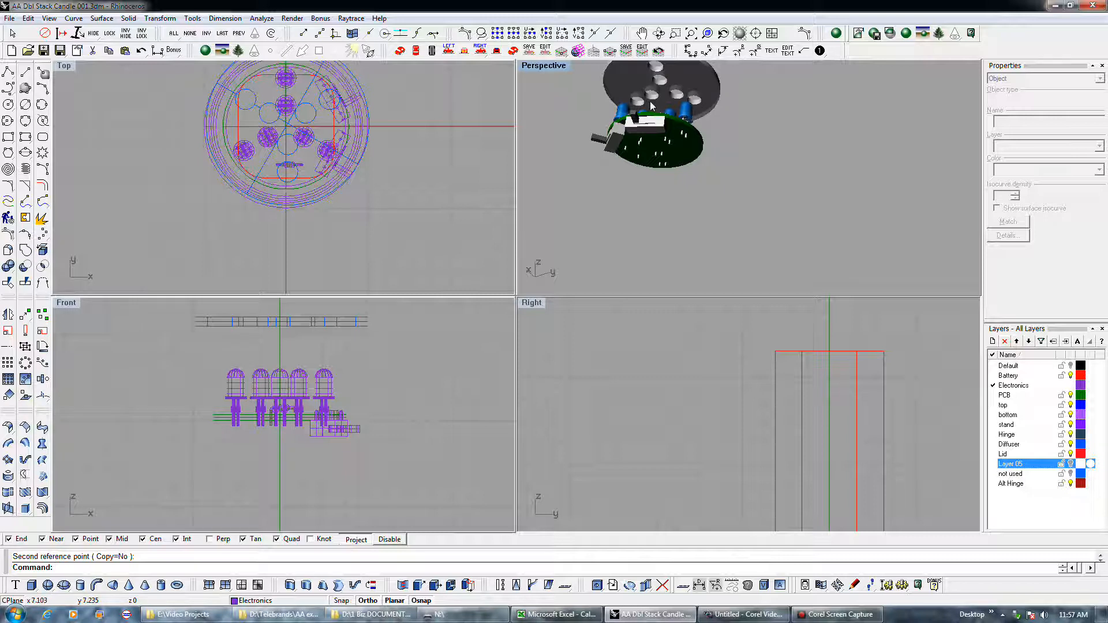
{"action": "scroll", "coordinate": [275, 145], "scroll_direction": "up", "scroll_amount": 3}
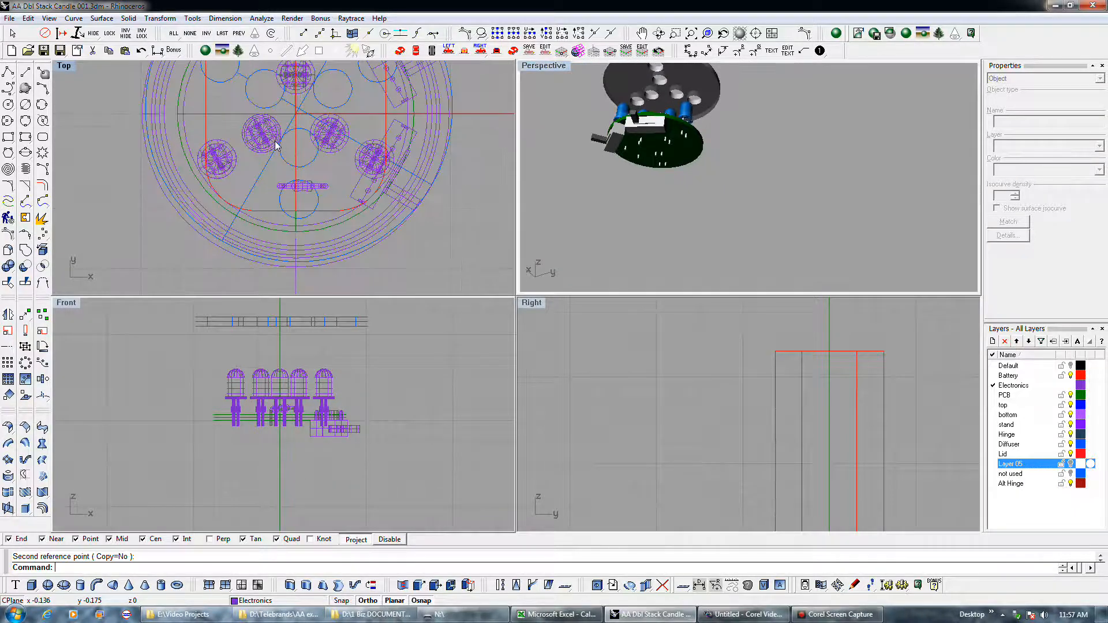
{"action": "right_click_drag", "start_coordinate": [623, 141], "coordinate": [643, 167]}
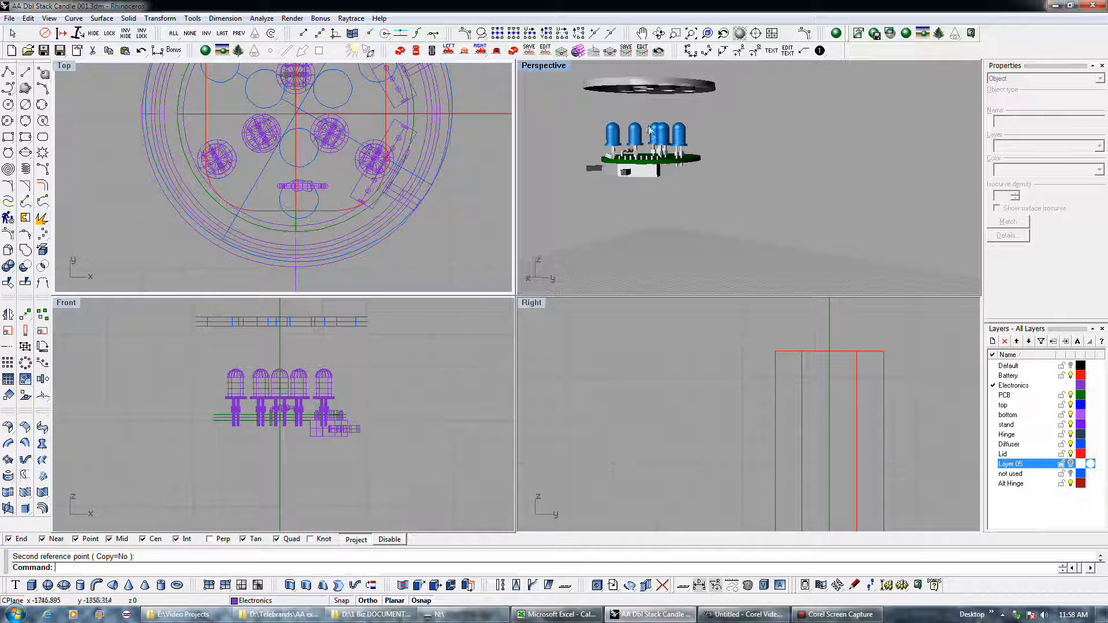
{"action": "right_click_drag", "start_coordinate": [638, 95], "coordinate": [637, 115]}
{"action": "right_click_drag", "start_coordinate": [326, 361], "coordinate": [341, 386]}
{"action": "left_click_drag", "start_coordinate": [341, 368], "coordinate": [345, 333]}
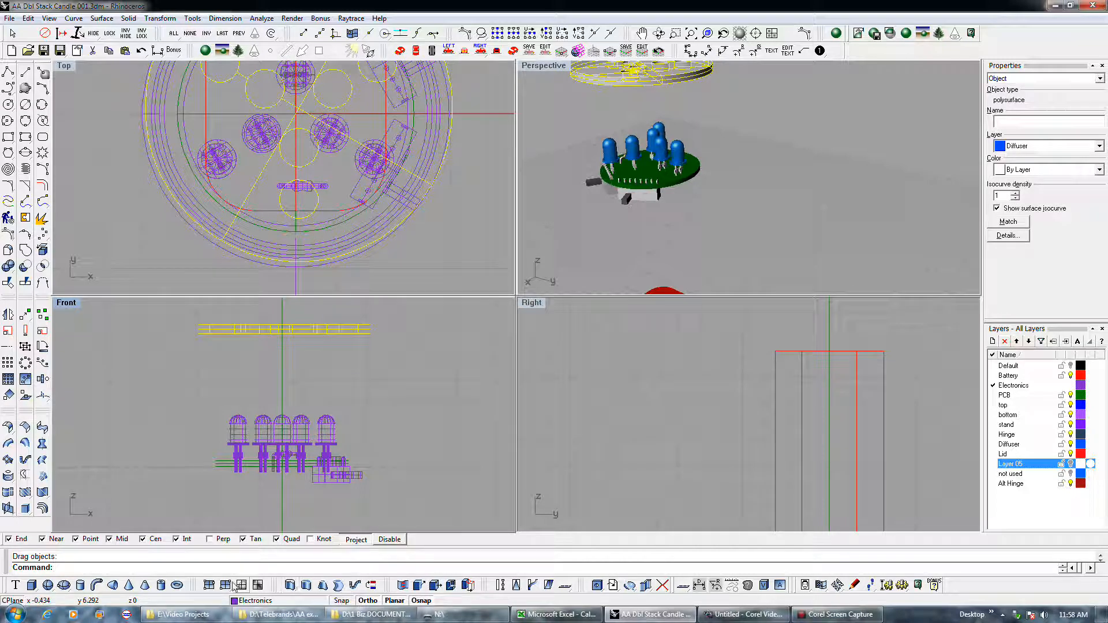
{"action": "left_click", "coordinate": [128, 585]}
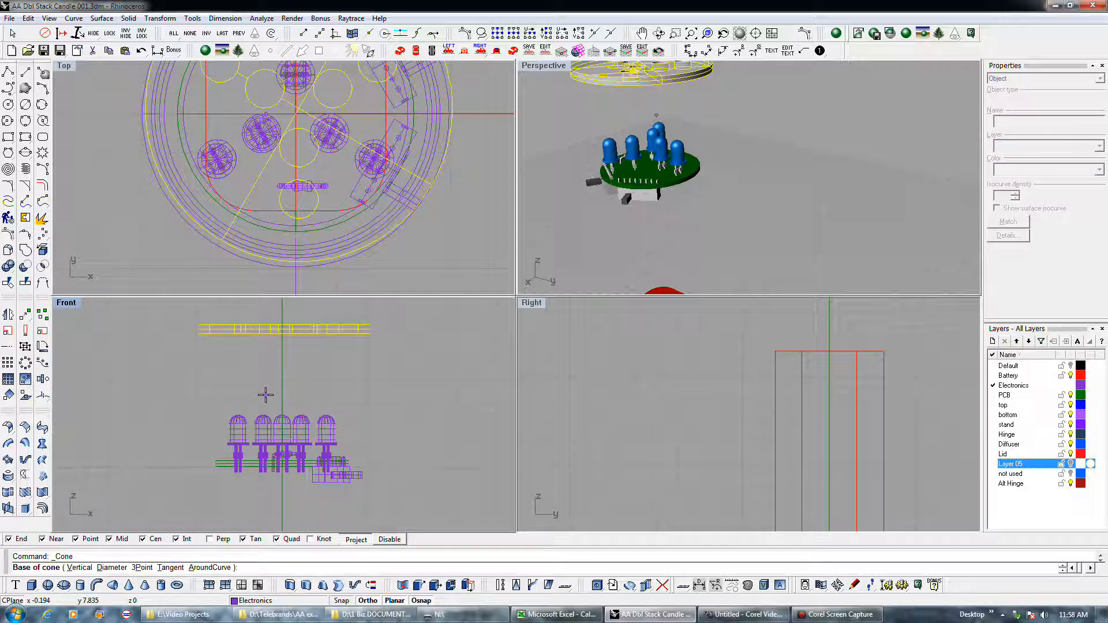
{"action": "left_click", "coordinate": [322, 585]}
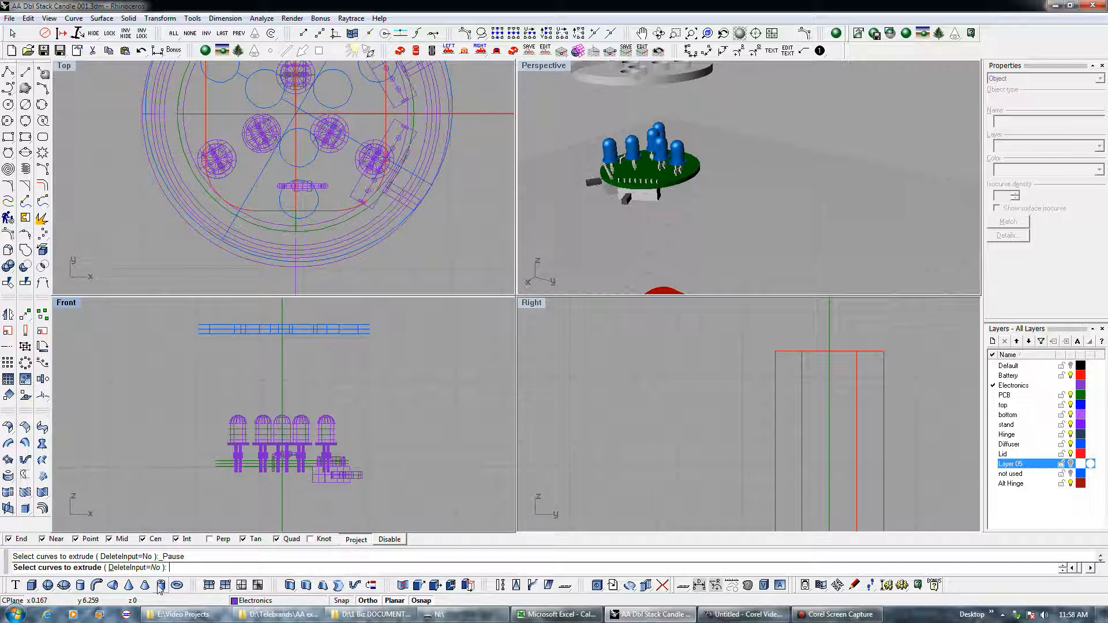
{"action": "left_click", "coordinate": [129, 585]}
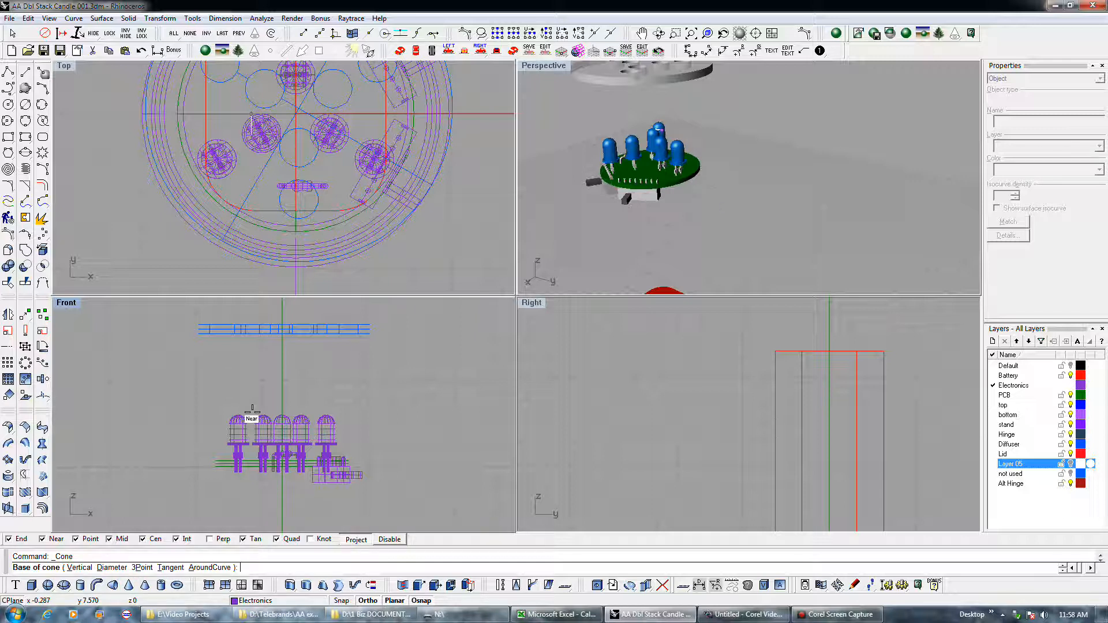
{"action": "scroll", "coordinate": [202, 255], "scroll_direction": "down", "scroll_amount": 1}
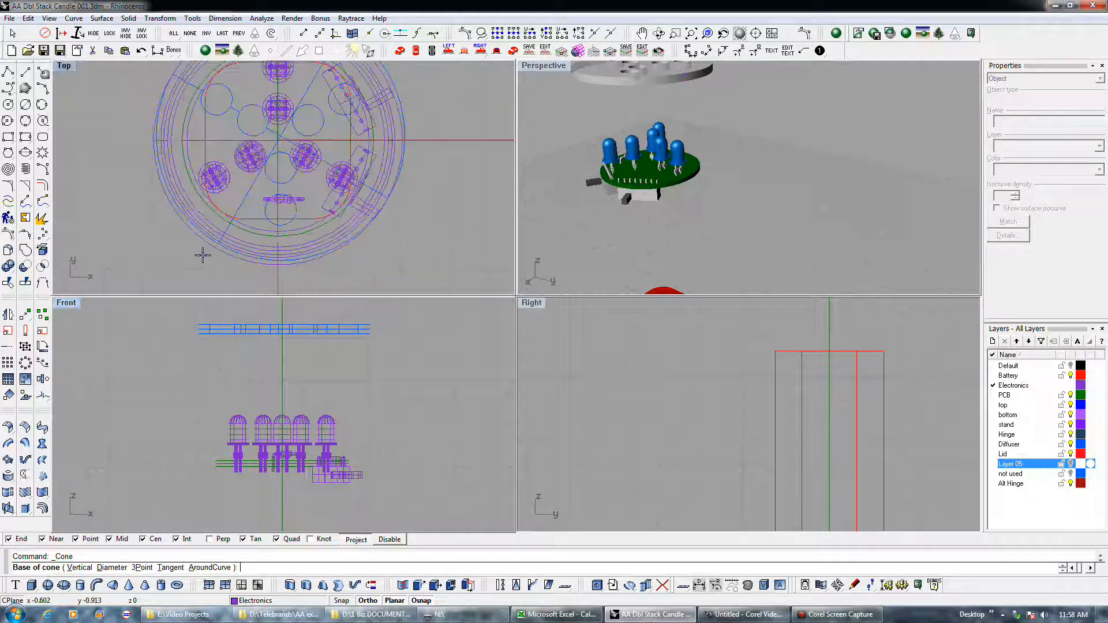
{"action": "left_click", "coordinate": [176, 240]}
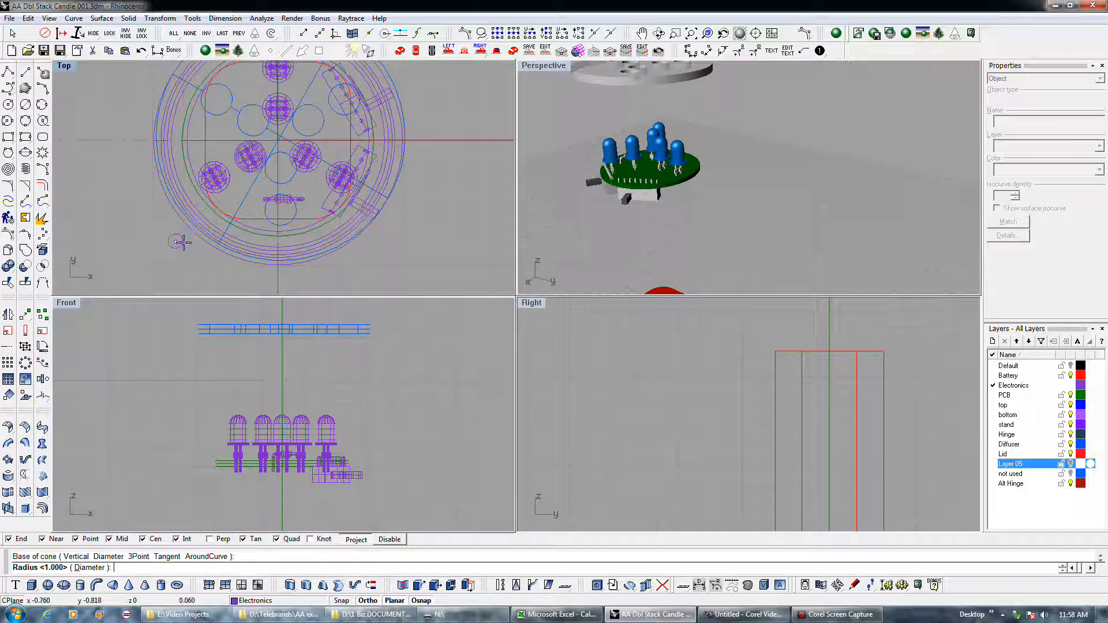
{"action": "left_click", "coordinate": [196, 243]}
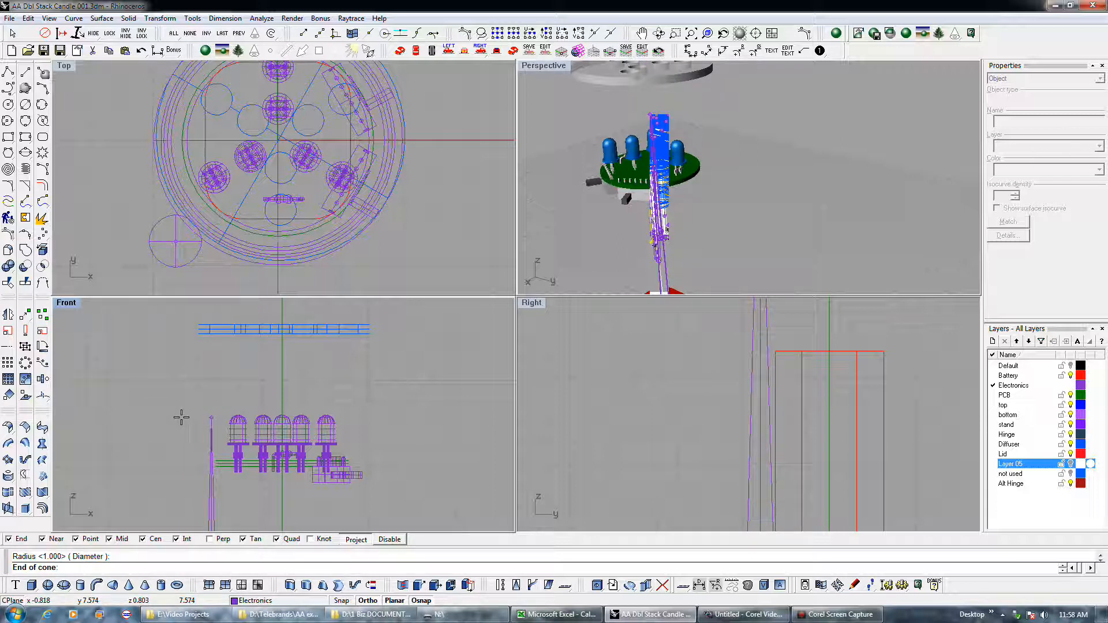
{"action": "key", "text": "Escape"}
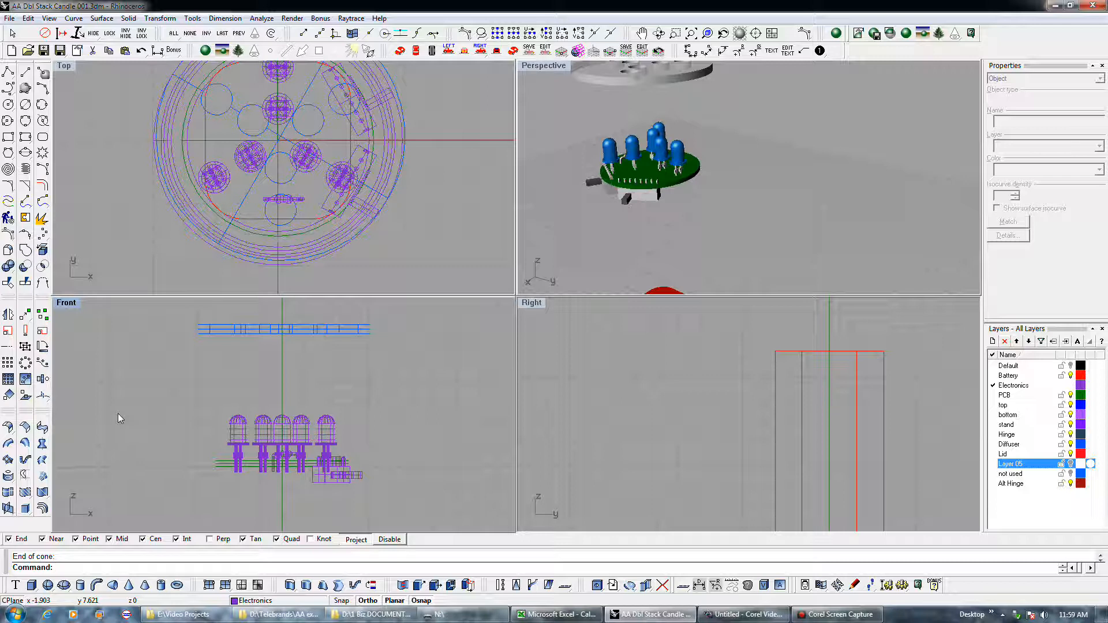
Step: Draw a circle about 0.79 in diameter beside the housing in the top view
{"action": "left_click", "coordinate": [8, 104]}
{"action": "left_click", "coordinate": [104, 195]}
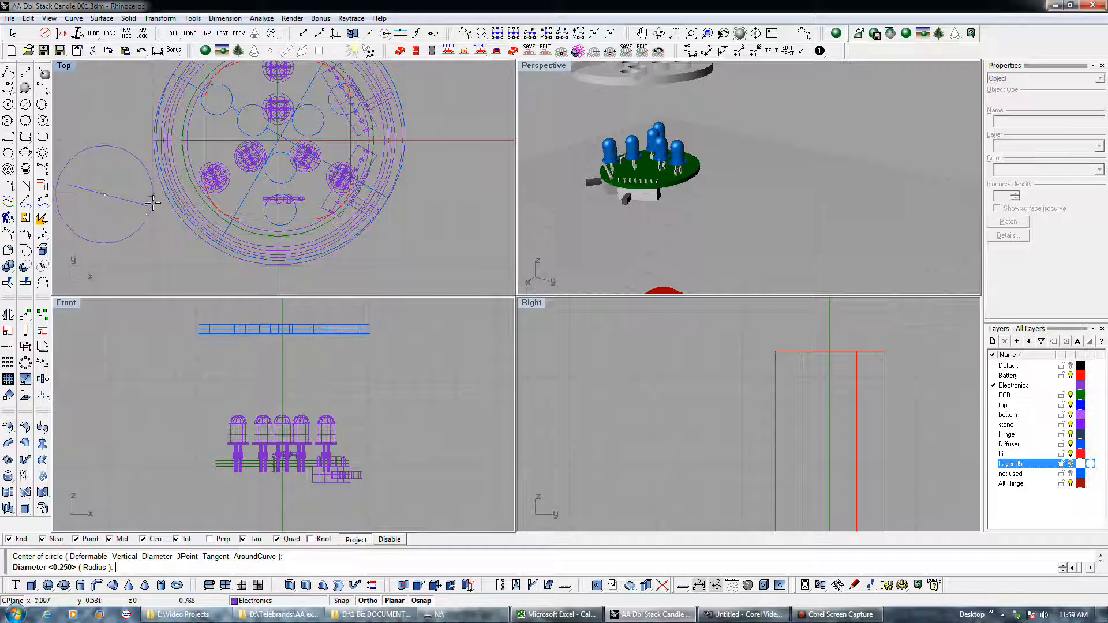
{"action": "left_click", "coordinate": [153, 202]}
{"action": "left_click", "coordinate": [153, 199]}
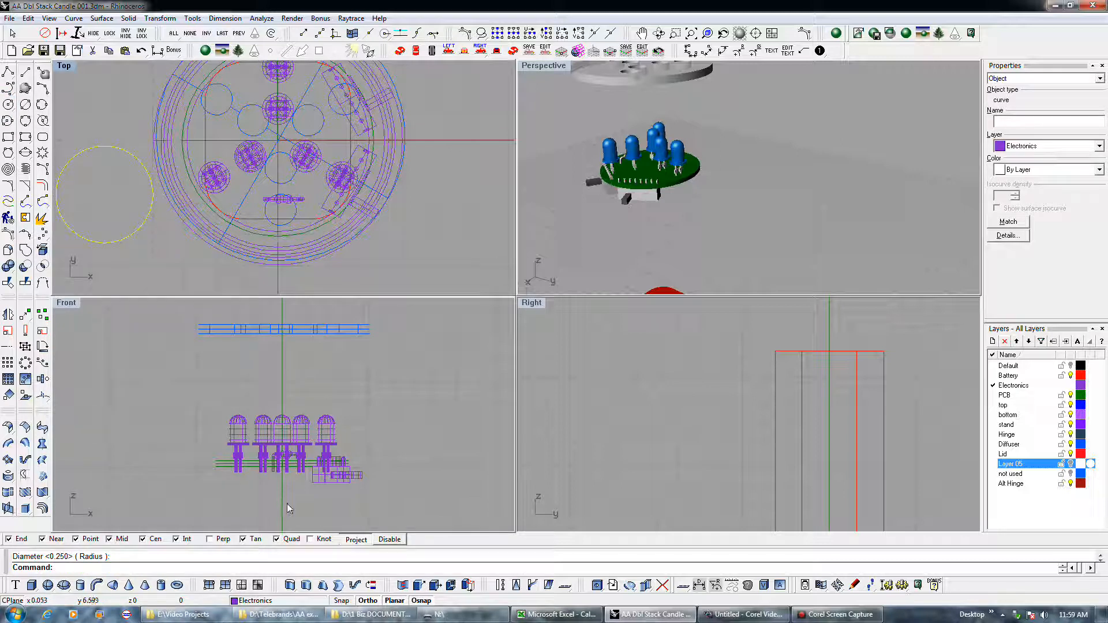
Step: Begin a capped tapered extrusion of the circle beside the housing with a draft angle of 27.5 degrees
{"action": "left_click", "coordinate": [323, 585]}
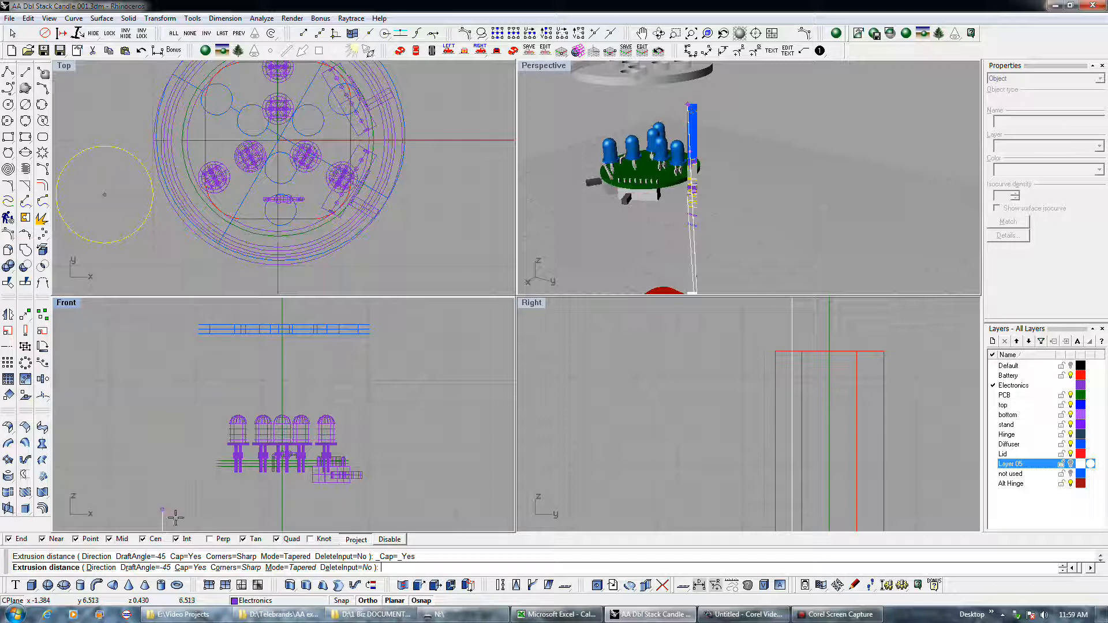
{"action": "left_click", "coordinate": [160, 567]}
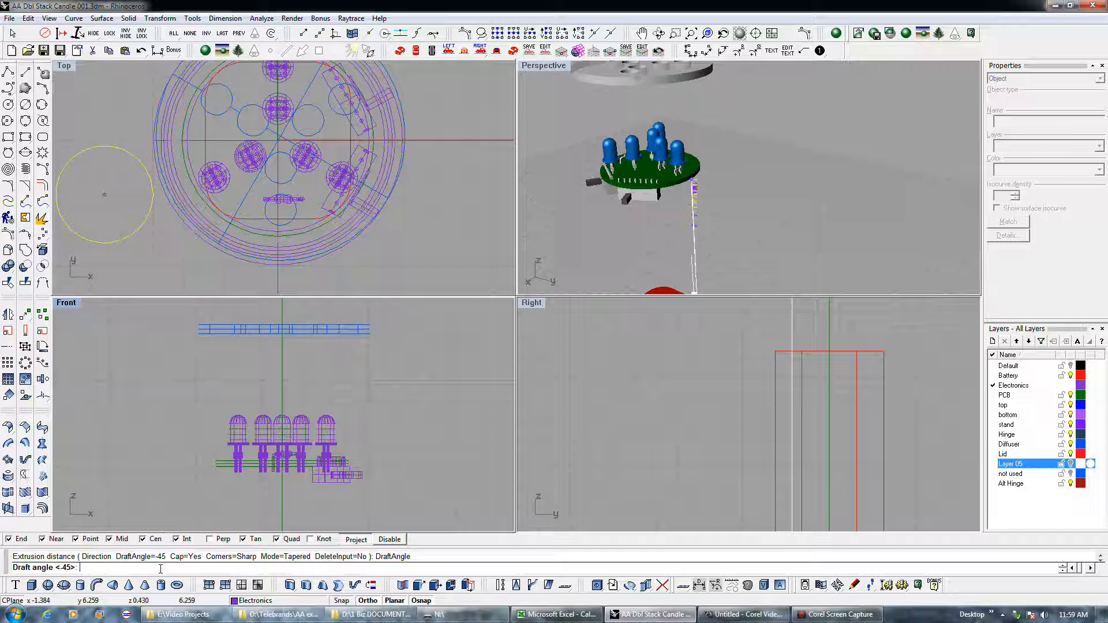
{"action": "type", "text": ".5"}
{"action": "key", "text": "Return"}
{"action": "scroll", "coordinate": [224, 433], "scroll_direction": "down", "scroll_amount": 5}
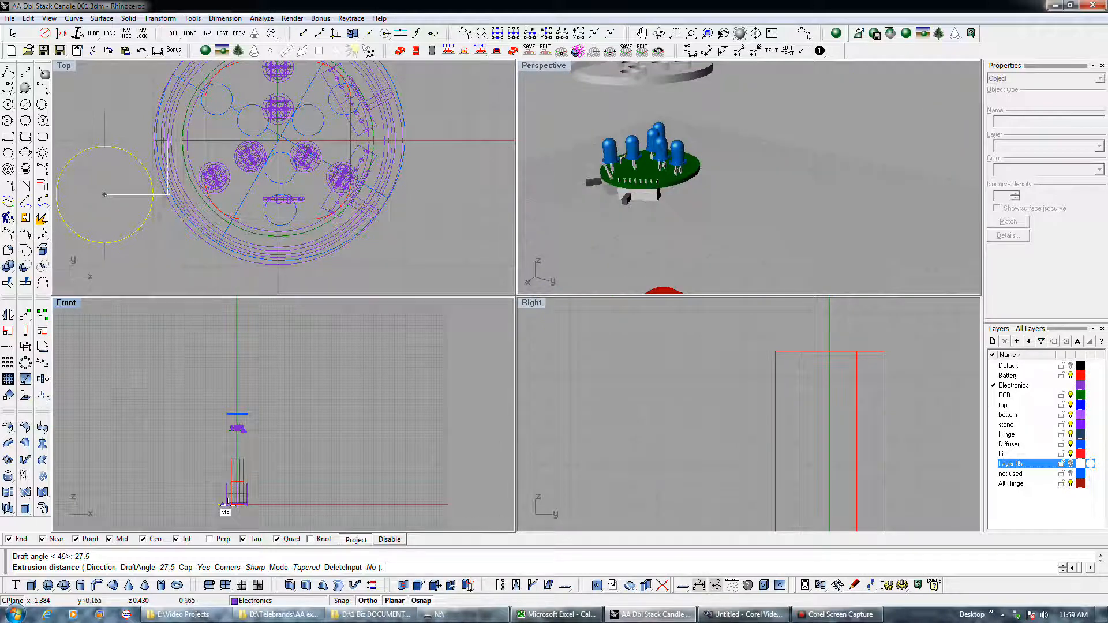
{"action": "scroll", "coordinate": [223, 436], "scroll_direction": "up", "scroll_amount": 5}
{"action": "scroll", "coordinate": [218, 436], "scroll_direction": "up", "scroll_amount": 3}
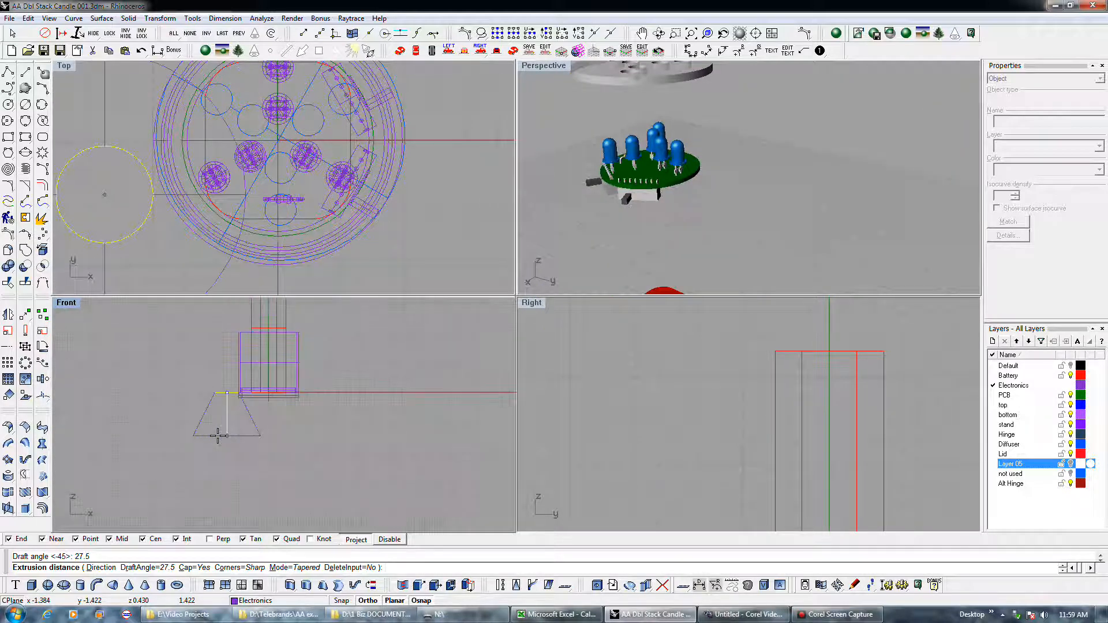
Step: Change the draft angle to -27.5 degrees and extrude the circle downward about 0.7 in into a nearly pointed cone
{"action": "left_click", "coordinate": [159, 567]}
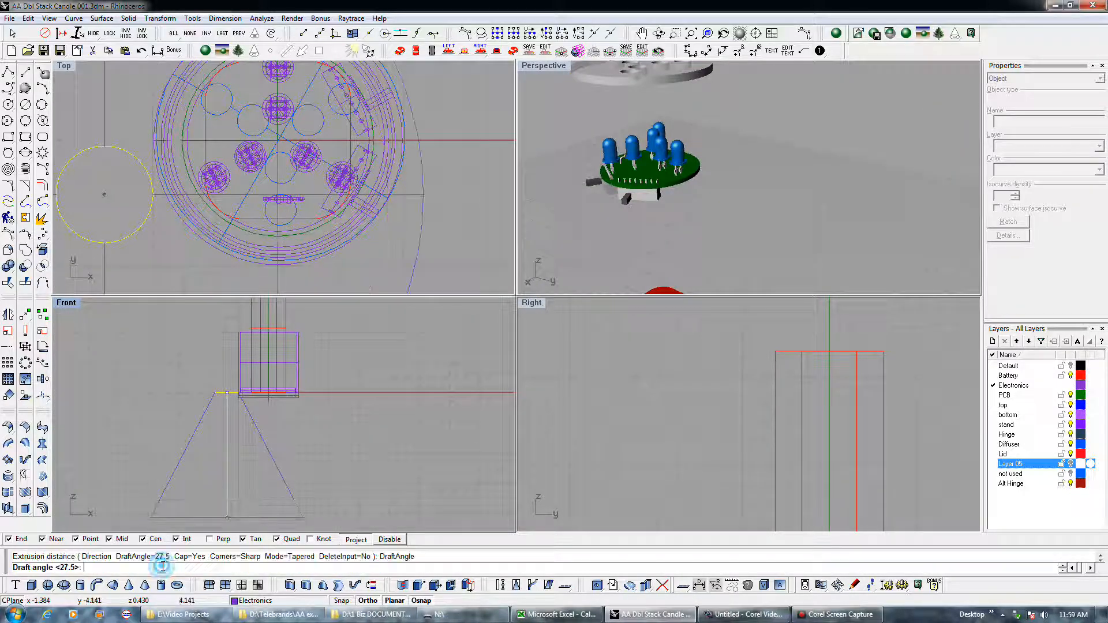
{"action": "type", "text": "-27.5"}
{"action": "key", "text": "Return"}
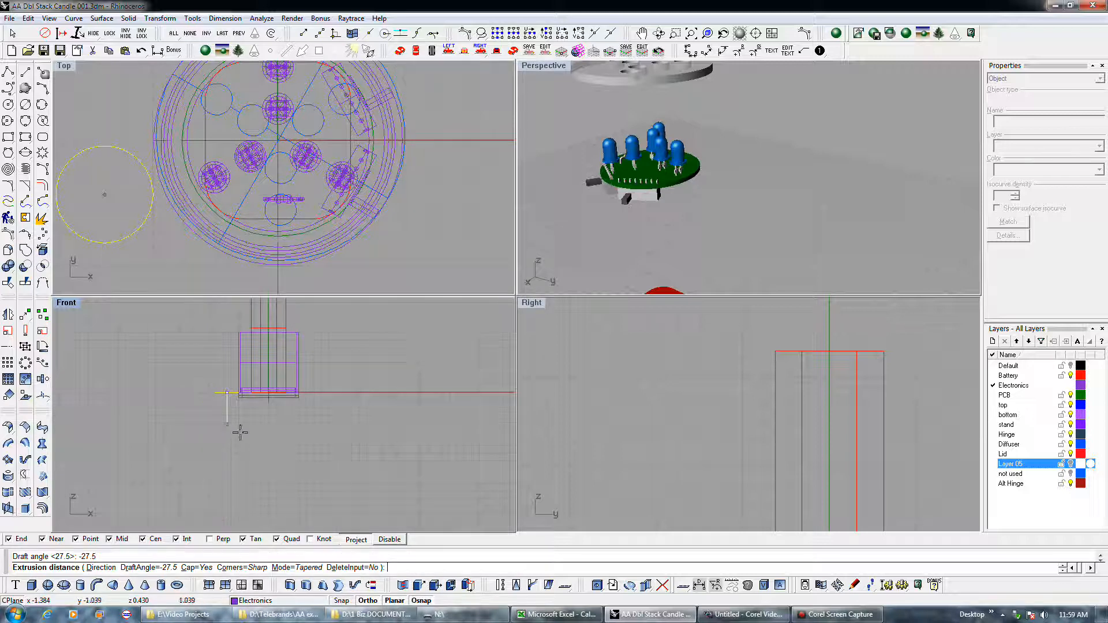
{"action": "scroll", "coordinate": [229, 411], "scroll_direction": "up", "scroll_amount": 3}
{"action": "scroll", "coordinate": [228, 411], "scroll_direction": "up", "scroll_amount": 2}
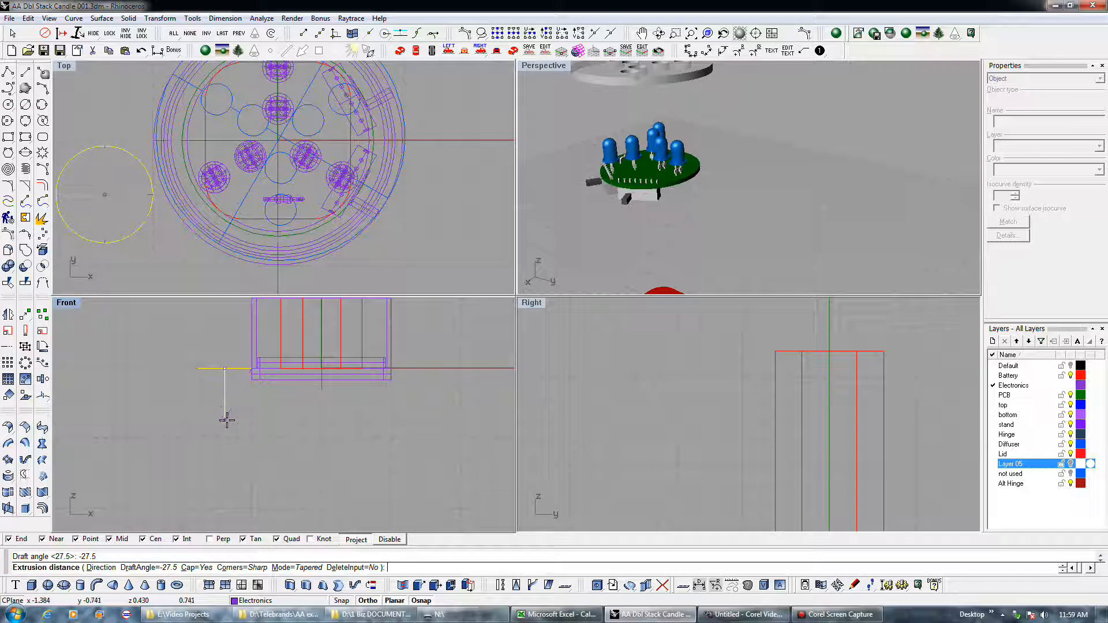
{"action": "left_click", "coordinate": [227, 417]}
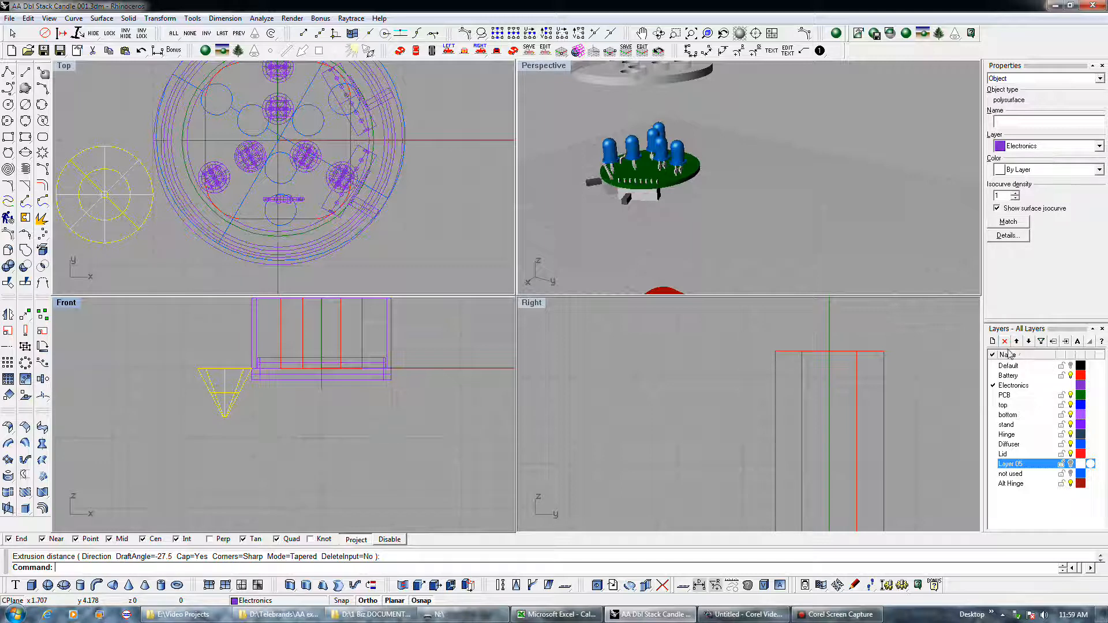
Step: Create an orange layer named Cones and move the tapered solid onto it
{"action": "left_click", "coordinate": [993, 341]}
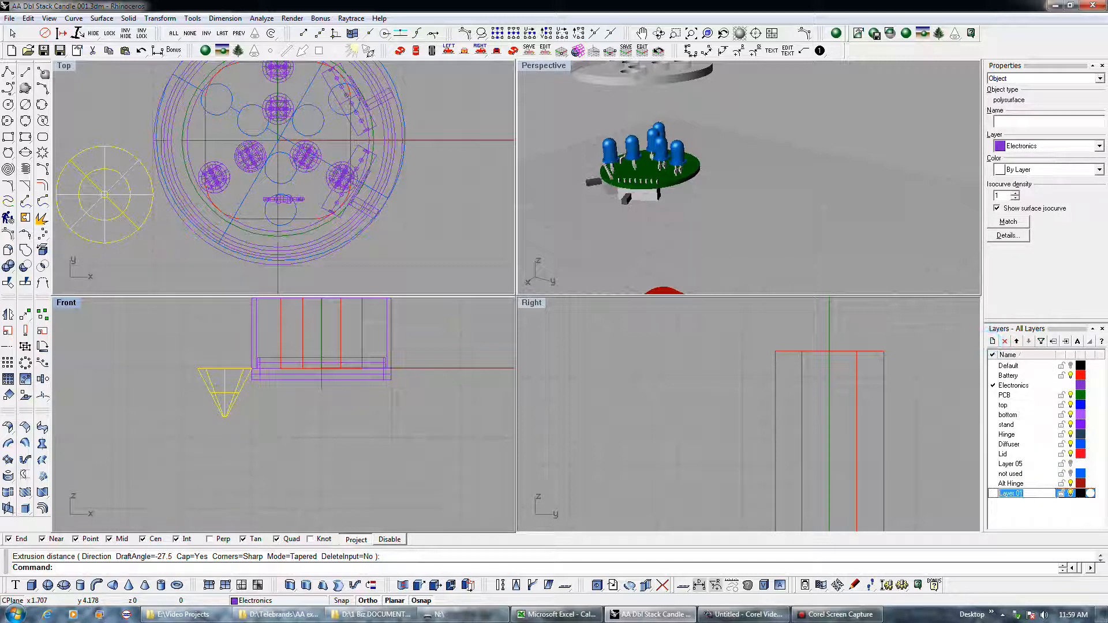
{"action": "left_click", "coordinate": [1080, 493]}
{"action": "left_click", "coordinate": [650, 252]}
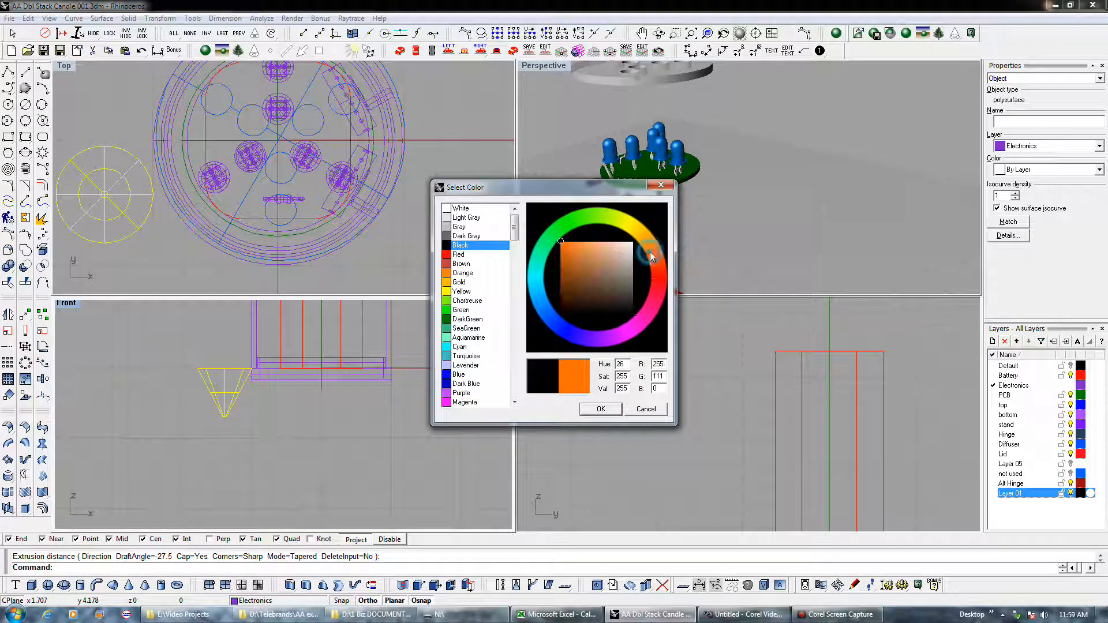
{"action": "left_click", "coordinate": [607, 409]}
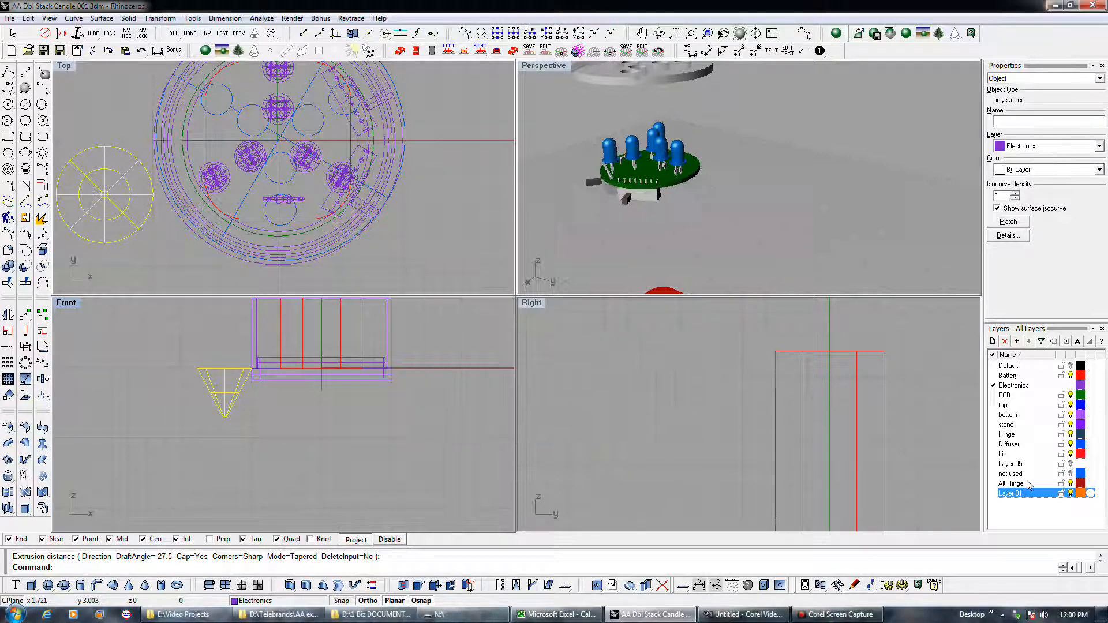
{"action": "left_click", "coordinate": [1015, 493]}
{"action": "type", "text": "Cones"}
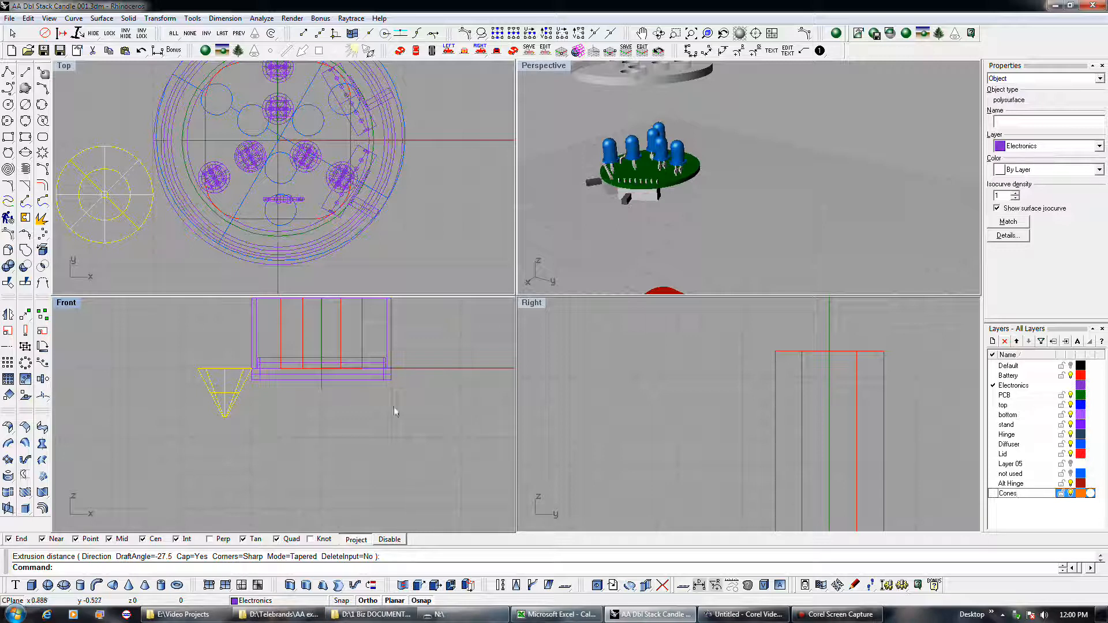
{"action": "left_click", "coordinate": [1027, 493]}
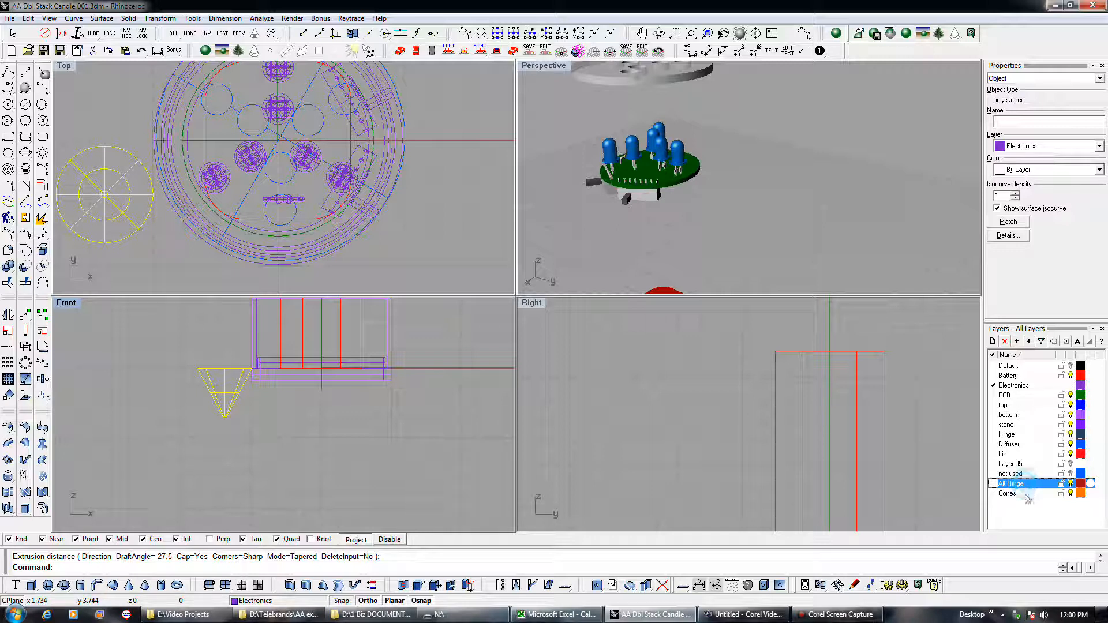
{"action": "left_click", "coordinate": [1061, 345]}
Step: Assign the cone a Basic material with the Orange colour
{"action": "right_click_drag", "start_coordinate": [272, 374], "coordinate": [284, 481]}
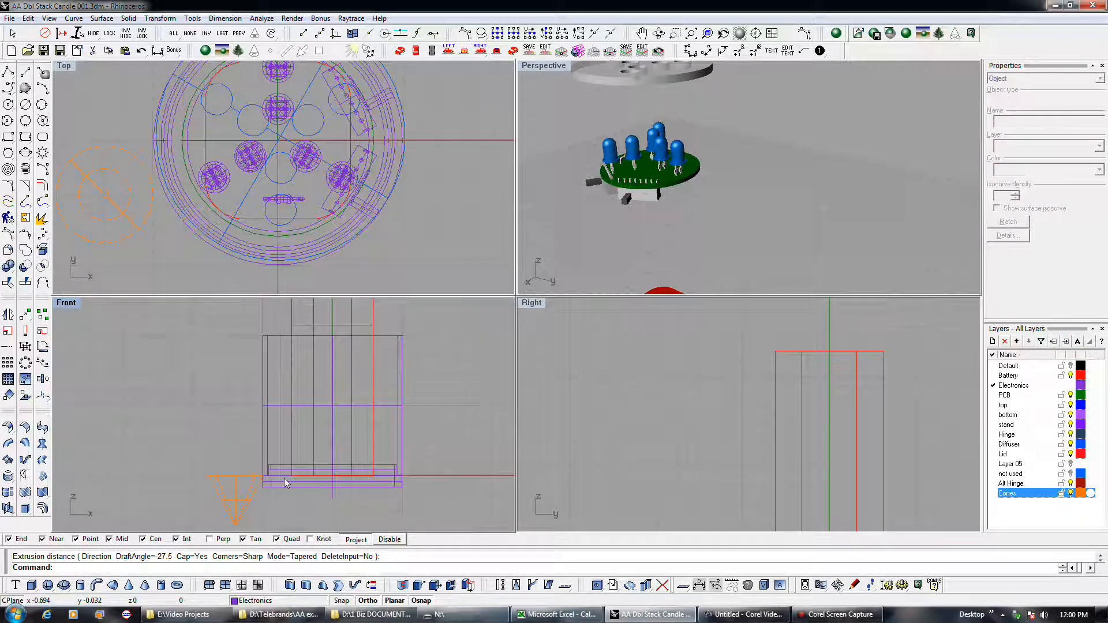
{"action": "left_click", "coordinate": [252, 489]}
{"action": "left_click", "coordinate": [1022, 79]}
{"action": "left_click", "coordinate": [1019, 94]}
{"action": "left_click", "coordinate": [1014, 119]}
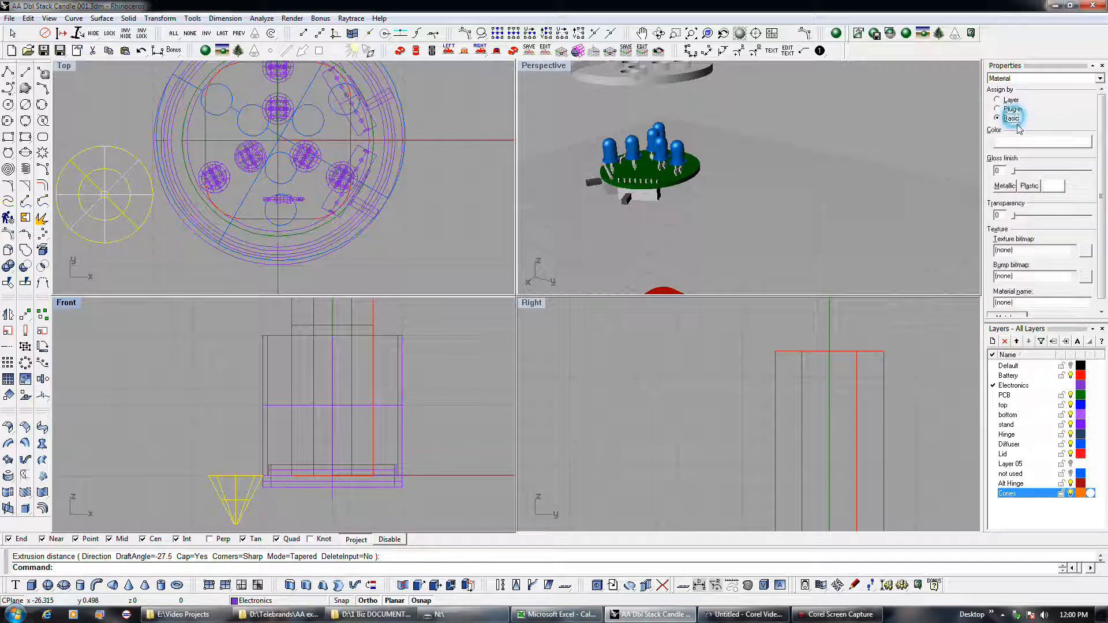
{"action": "left_click", "coordinate": [1021, 142]}
{"action": "left_click", "coordinate": [450, 273]}
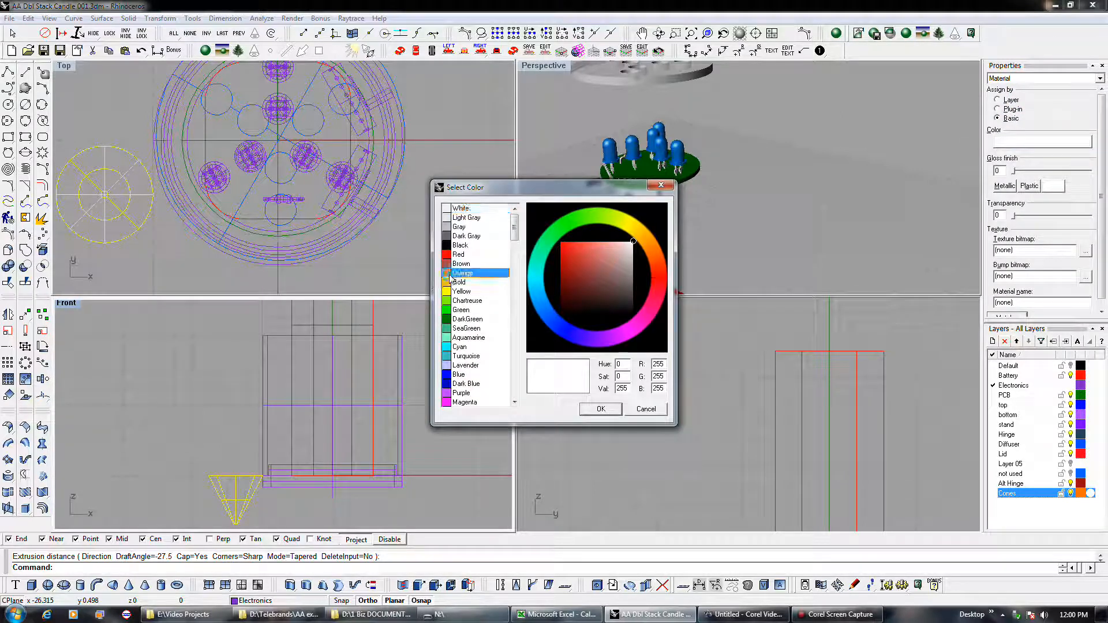
{"action": "left_click", "coordinate": [601, 408]}
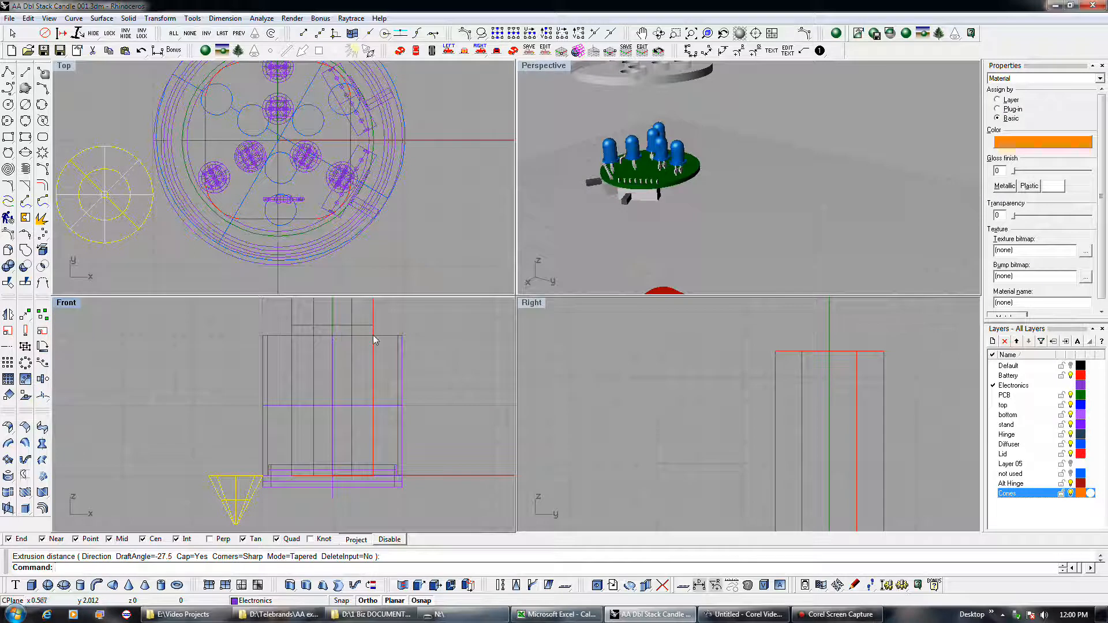
Step: Move the cone up in the front view so its narrow tip rests on top of the LEDs
{"action": "scroll", "coordinate": [256, 423], "scroll_direction": "down", "scroll_amount": 3}
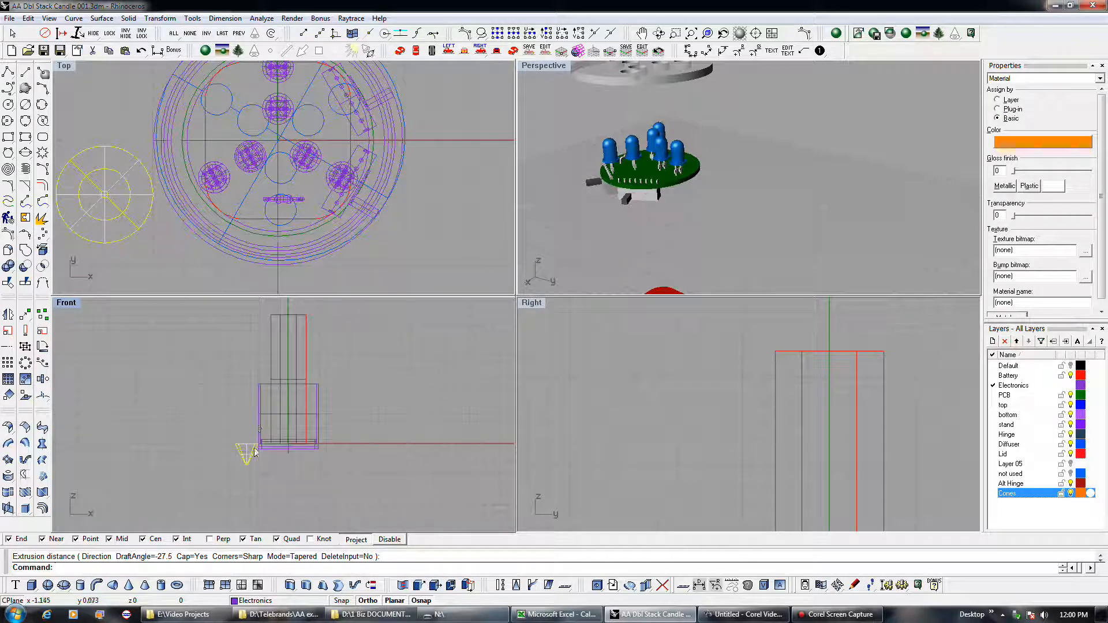
{"action": "left_click_drag", "start_coordinate": [243, 449], "coordinate": [243, 315]}
{"action": "right_click_drag", "start_coordinate": [243, 315], "coordinate": [271, 433]}
{"action": "left_click_drag", "start_coordinate": [269, 426], "coordinate": [339, 388]}
{"action": "scroll", "coordinate": [300, 362], "scroll_direction": "up", "scroll_amount": 5}
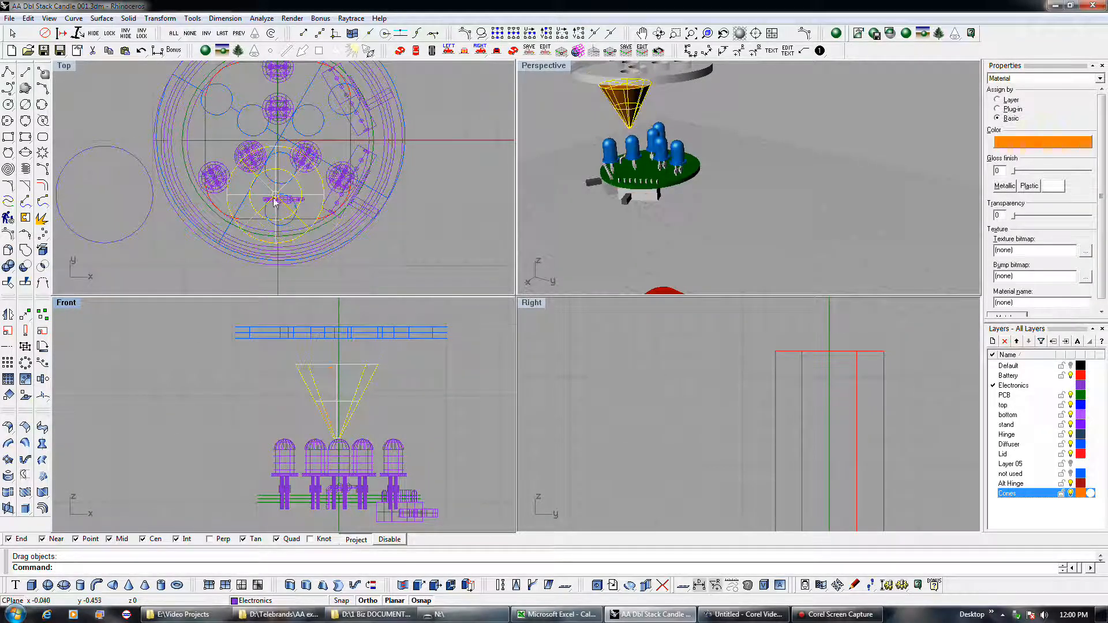
Step: Centre the cone over the lower-left inner LED in the top view
{"action": "left_click_drag", "start_coordinate": [275, 192], "coordinate": [253, 157]}
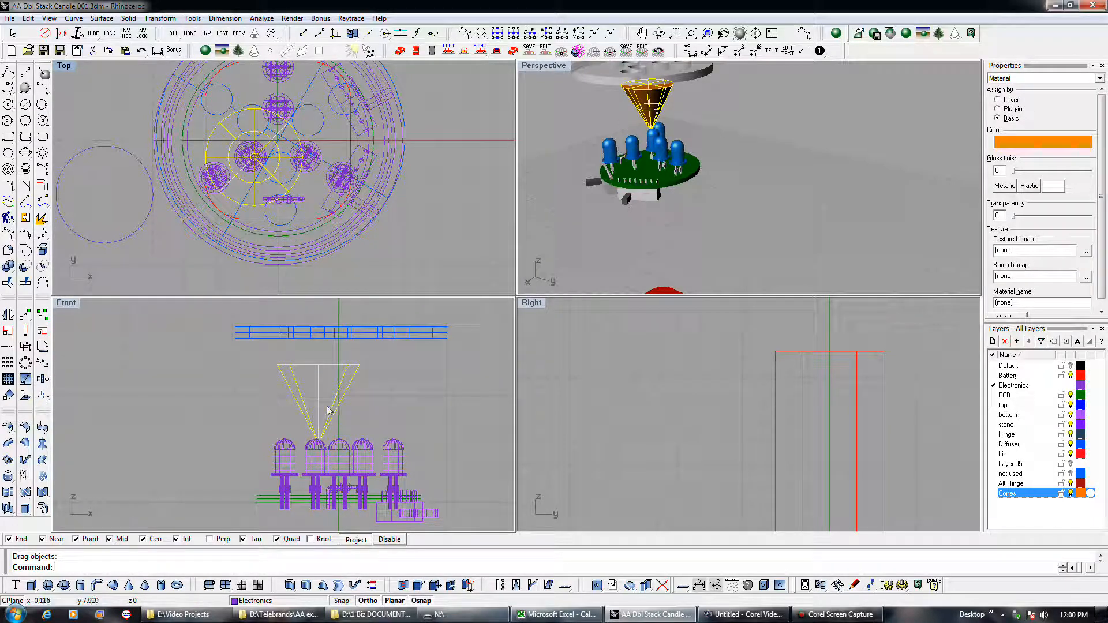
{"action": "scroll", "coordinate": [243, 166], "scroll_direction": "up", "scroll_amount": 3}
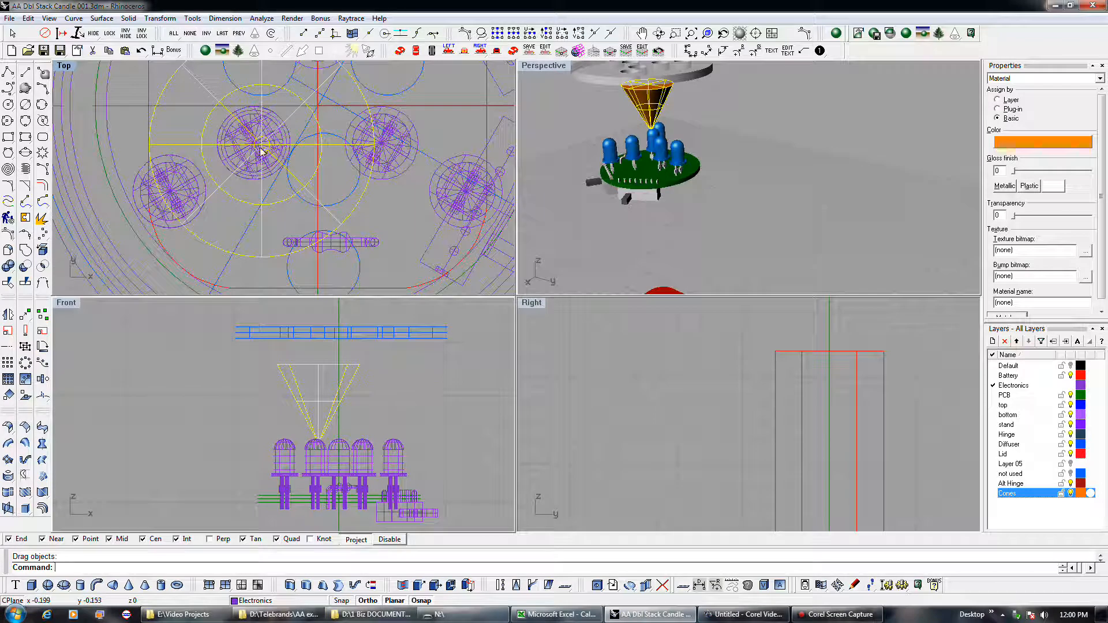
{"action": "left_click_drag", "start_coordinate": [260, 149], "coordinate": [254, 147]}
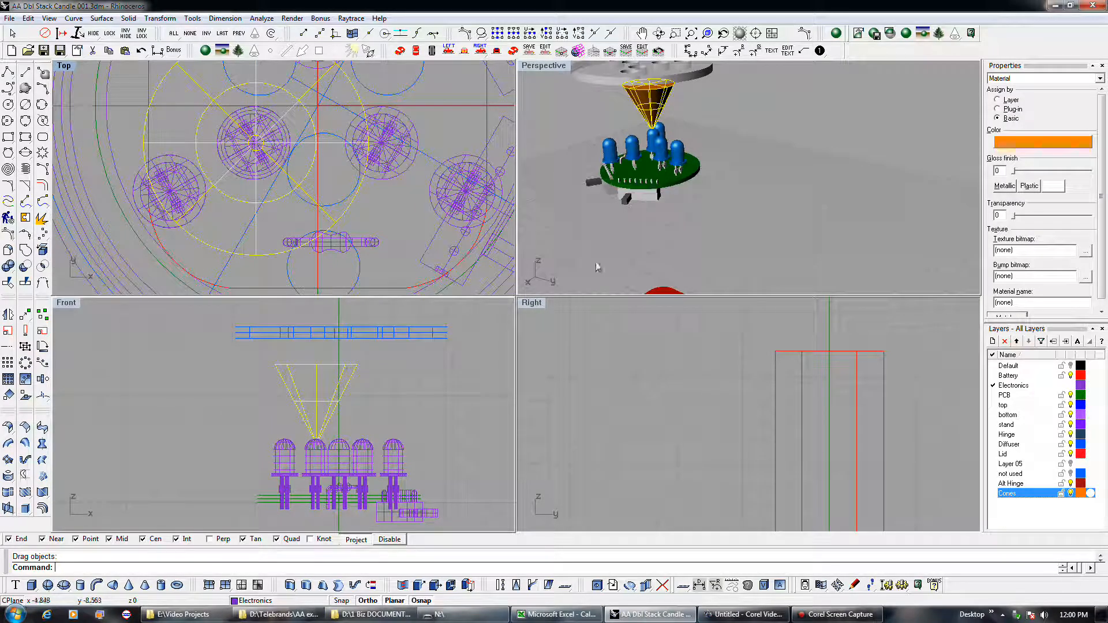
Step: Lower the diffuser straight down until its upper face meets the wide end of the cone
{"action": "scroll", "coordinate": [663, 220], "scroll_direction": "down", "scroll_amount": 2}
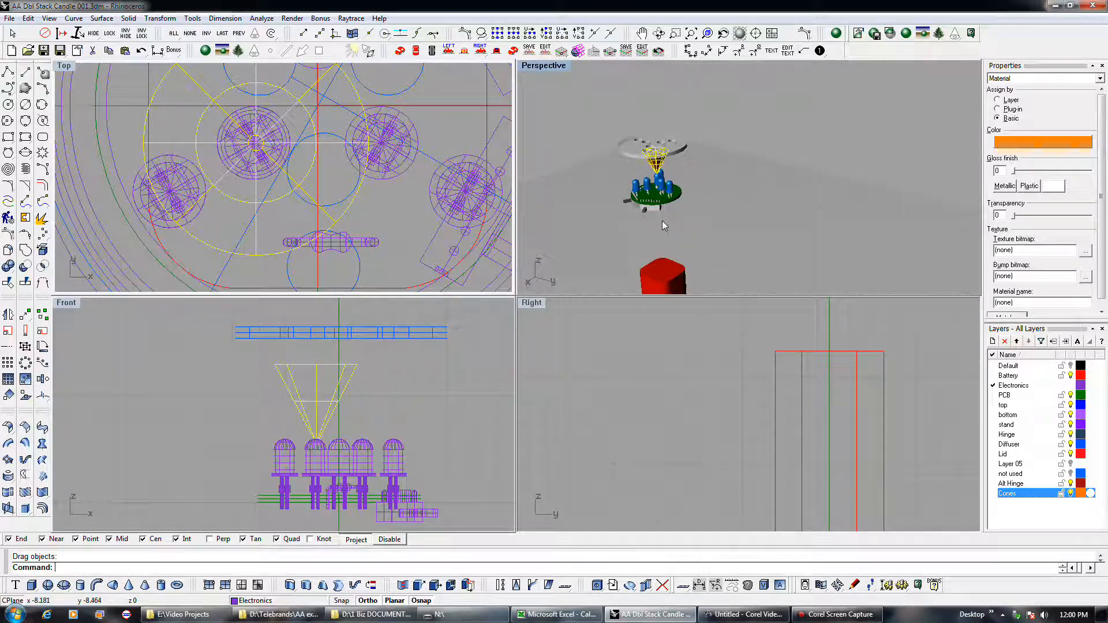
{"action": "scroll", "coordinate": [684, 157], "scroll_direction": "up", "scroll_amount": 2}
{"action": "left_click", "coordinate": [692, 172]}
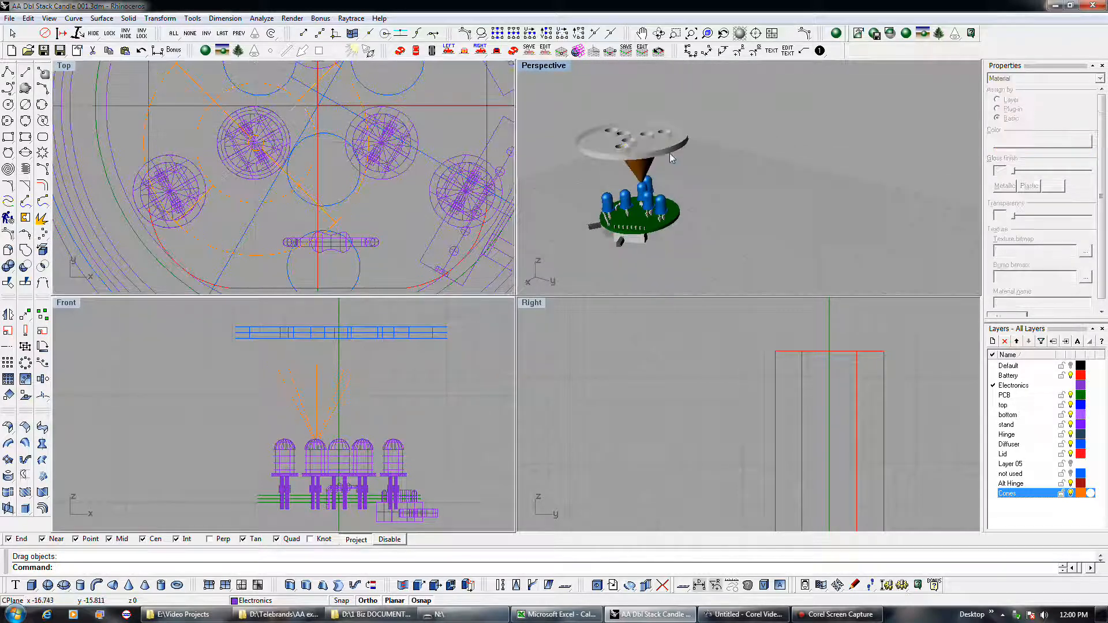
{"action": "left_click", "coordinate": [670, 156]}
{"action": "left_click_drag", "start_coordinate": [376, 336], "coordinate": [375, 377]}
{"action": "left_click", "coordinate": [665, 214]}
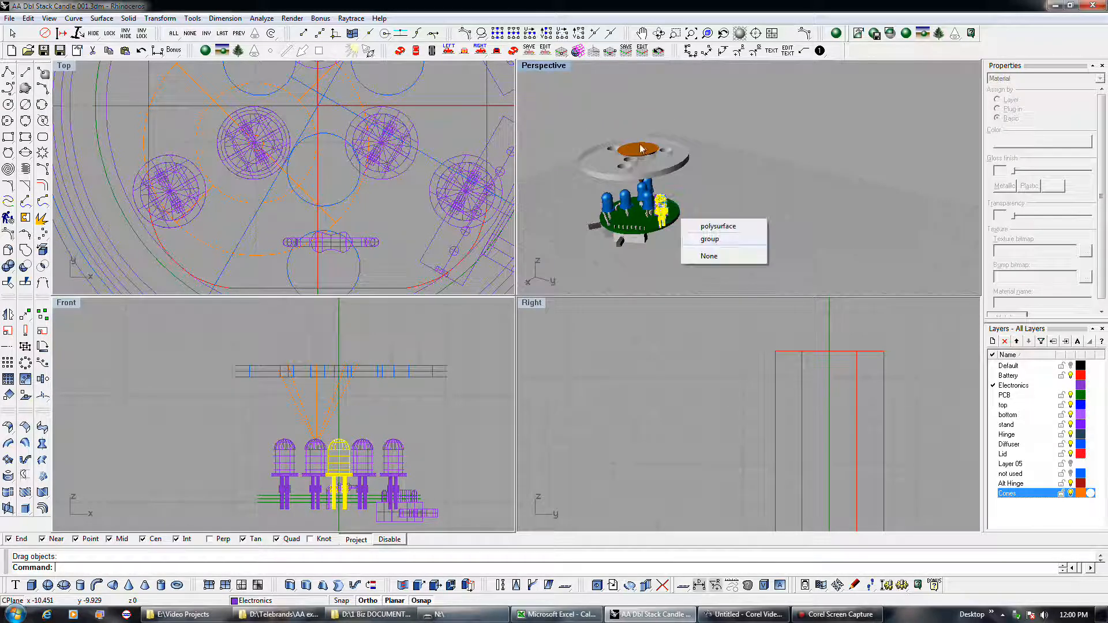
{"action": "left_click", "coordinate": [716, 171]}
Step: Move the cone in the top view from the inner LED to the centre of the neighbouring lower-left outer LED
{"action": "right_click_drag", "start_coordinate": [657, 144], "coordinate": [661, 221]}
{"action": "scroll", "coordinate": [639, 200], "scroll_direction": "up", "scroll_amount": 5}
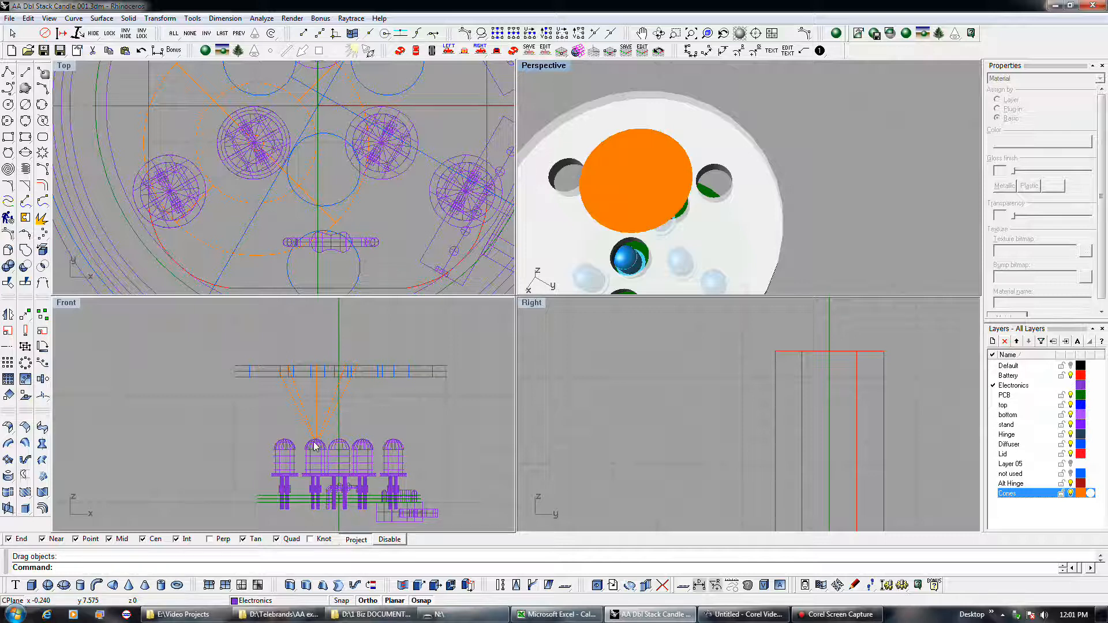
{"action": "scroll", "coordinate": [322, 215], "scroll_direction": "down", "scroll_amount": 5}
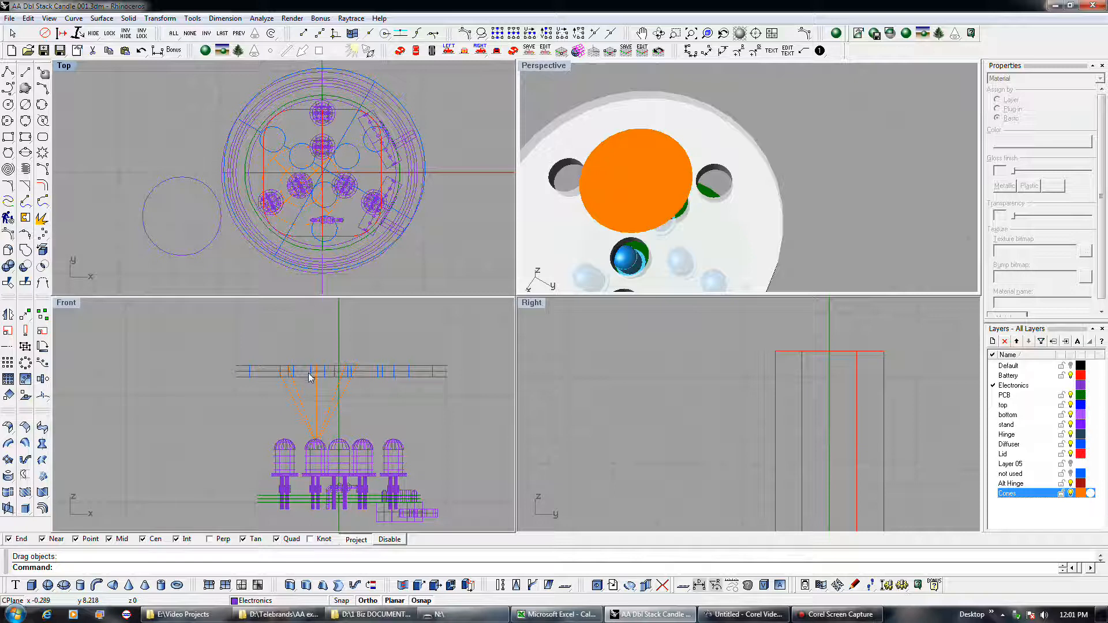
{"action": "scroll", "coordinate": [291, 175], "scroll_direction": "up", "scroll_amount": 2}
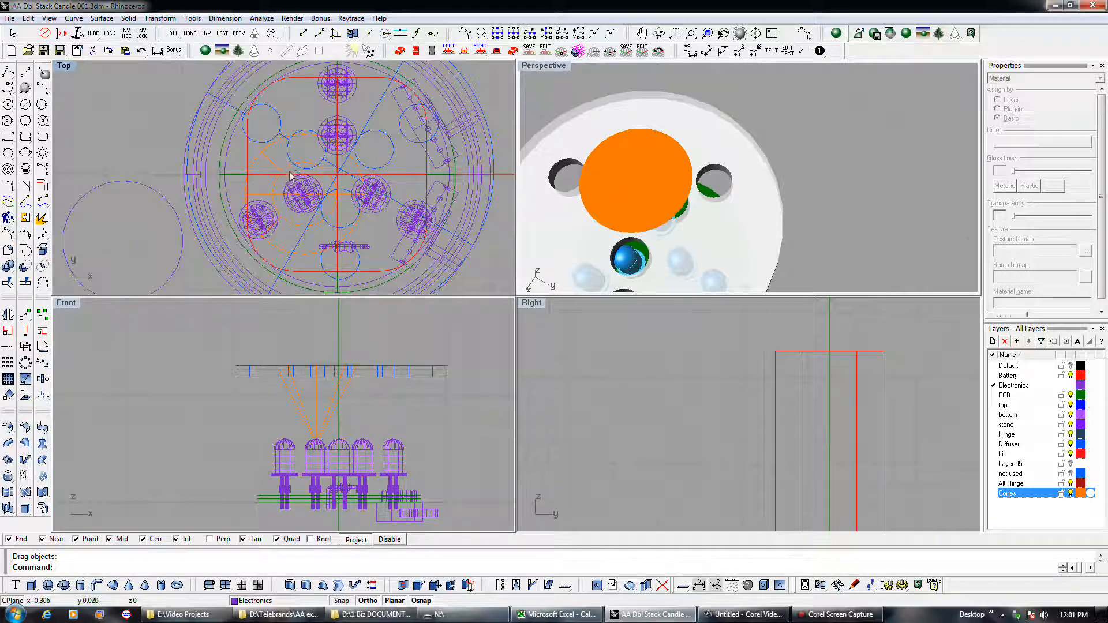
{"action": "left_click", "coordinate": [289, 177]}
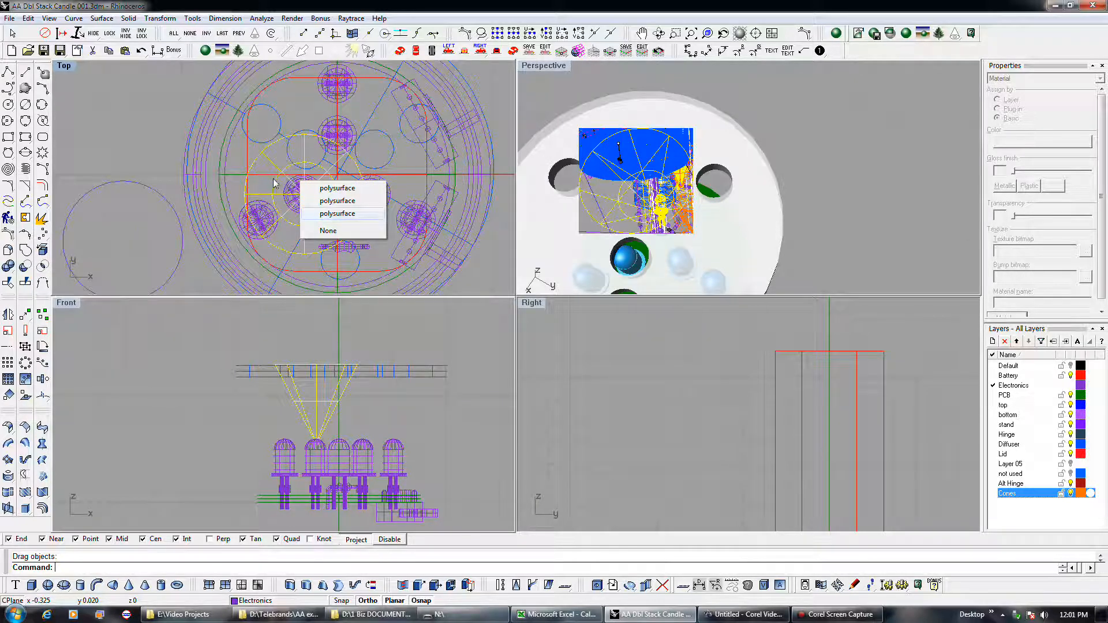
{"action": "left_click", "coordinate": [321, 208]}
{"action": "left_click_drag", "start_coordinate": [278, 199], "coordinate": [233, 224]}
Step: Lower the diffuser further so its underside sits about halfway down the cone's height
{"action": "right_click_drag", "start_coordinate": [807, 175], "coordinate": [603, 127]}
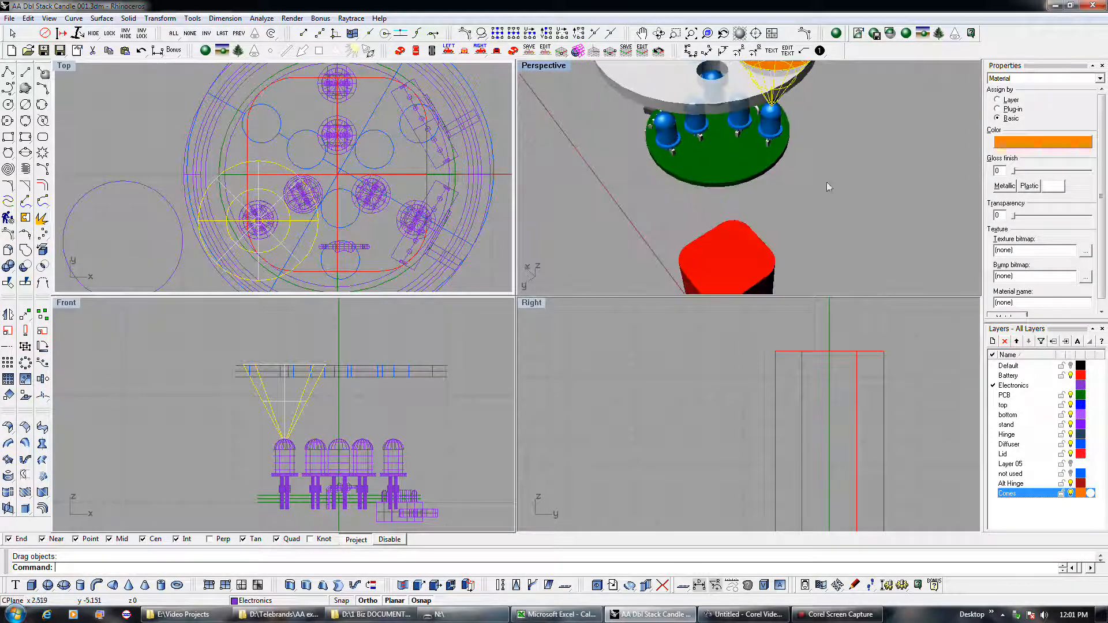
{"action": "scroll", "coordinate": [817, 199], "scroll_direction": "down", "scroll_amount": 6}
{"action": "scroll", "coordinate": [875, 115], "scroll_direction": "up", "scroll_amount": 7}
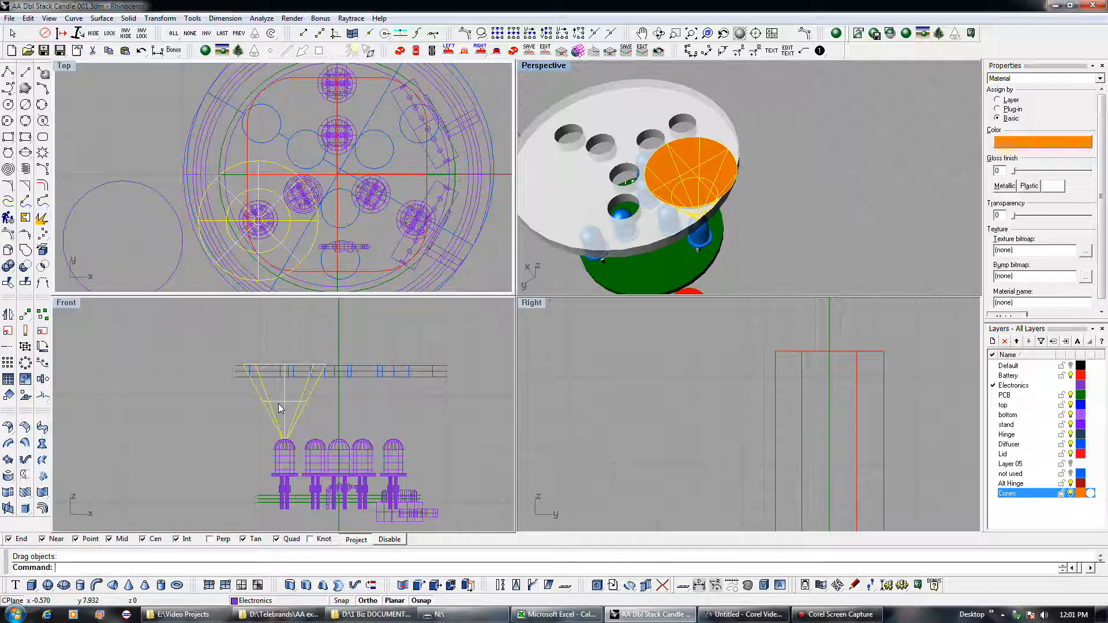
{"action": "scroll", "coordinate": [339, 393], "scroll_direction": "up", "scroll_amount": 2}
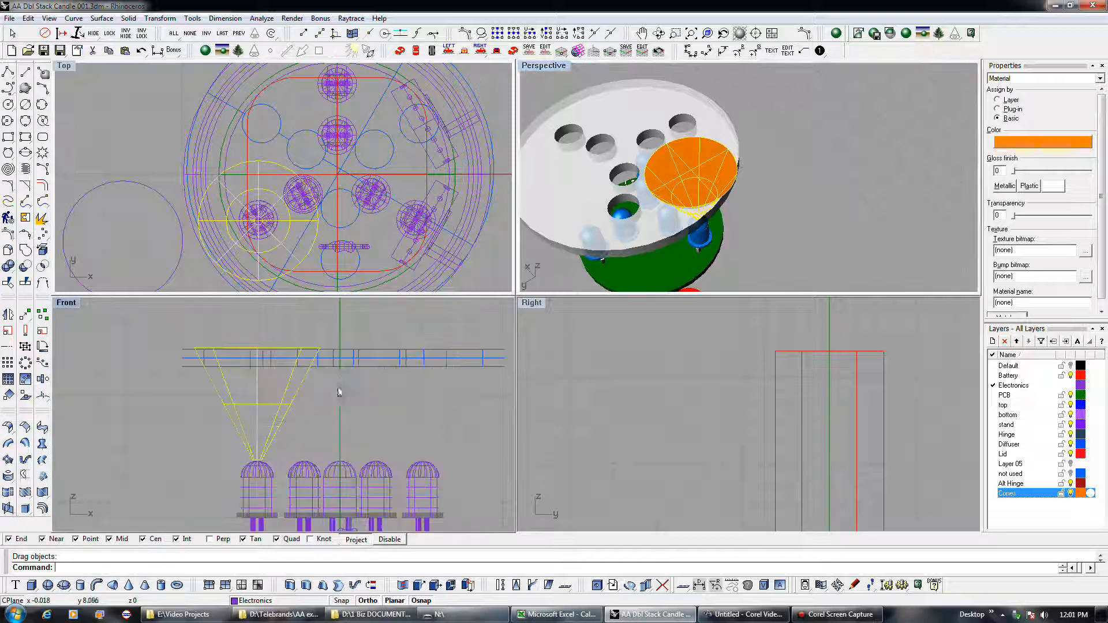
{"action": "left_click", "coordinate": [327, 359]}
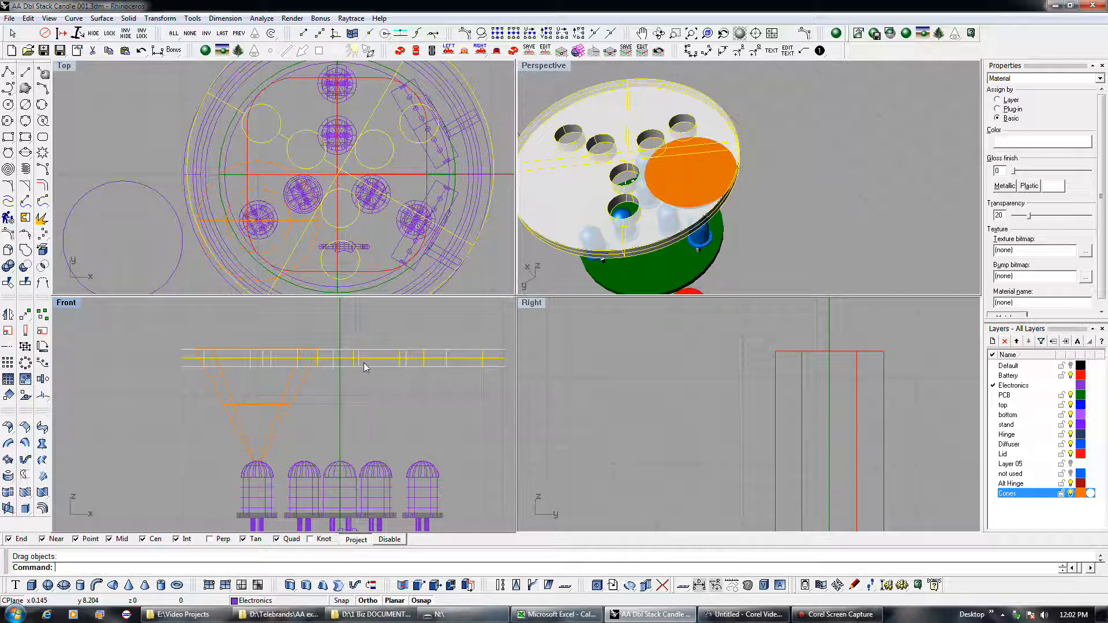
{"action": "left_click_drag", "start_coordinate": [366, 366], "coordinate": [369, 398]}
{"action": "right_click_drag", "start_coordinate": [737, 176], "coordinate": [713, 186]}
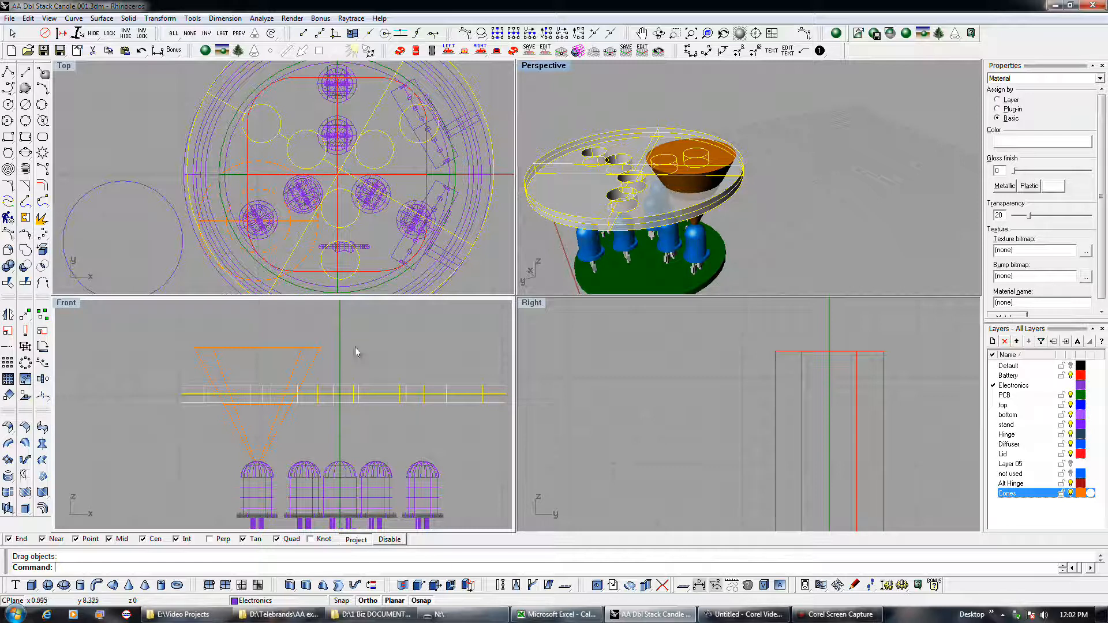
{"action": "right_click_drag", "start_coordinate": [359, 378], "coordinate": [329, 340]}
{"action": "scroll", "coordinate": [327, 337], "scroll_direction": "down", "scroll_amount": 1}
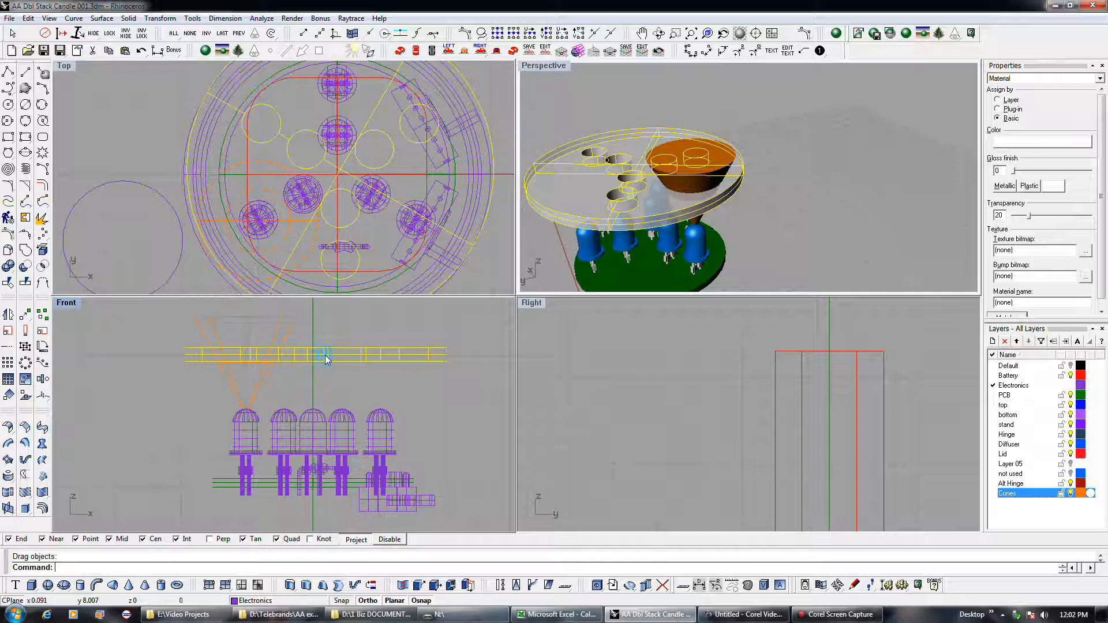
Step: Lower the diffuser slightly in the front view and move the cone back over the lower-left inner LED
{"action": "left_click_drag", "start_coordinate": [324, 359], "coordinate": [324, 364]}
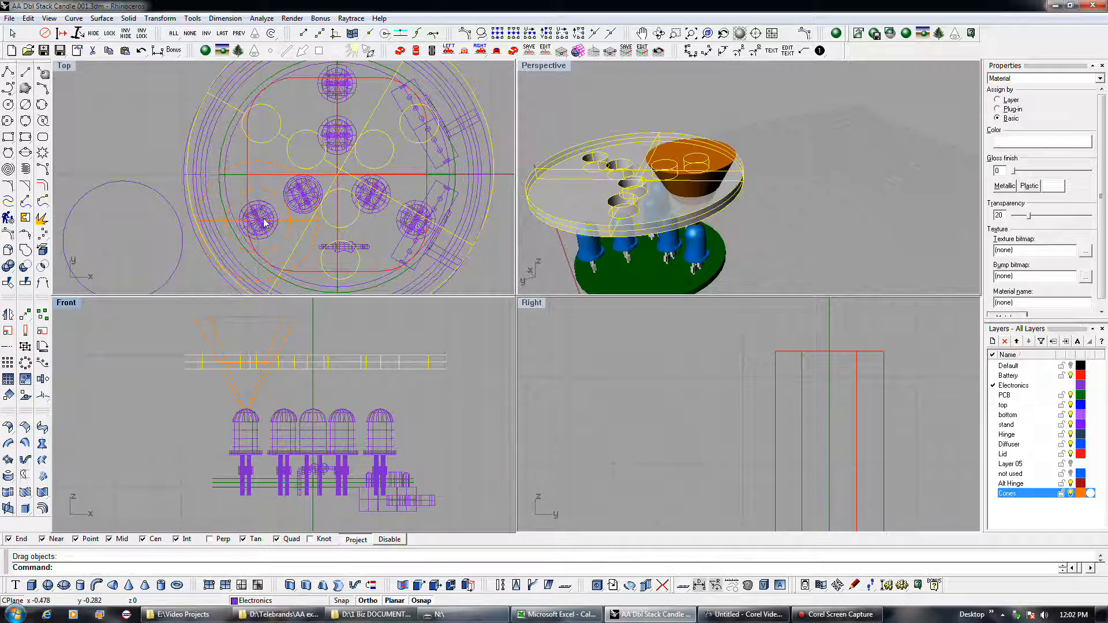
{"action": "left_click_drag", "start_coordinate": [284, 222], "coordinate": [327, 194]}
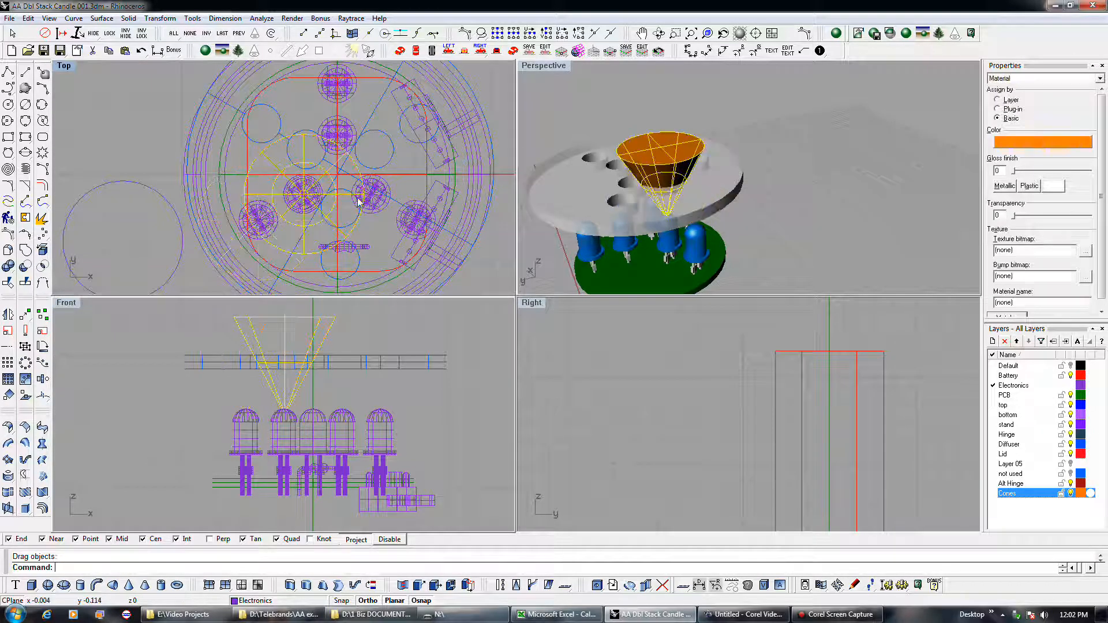
{"action": "right_click_drag", "start_coordinate": [596, 222], "coordinate": [748, 250]}
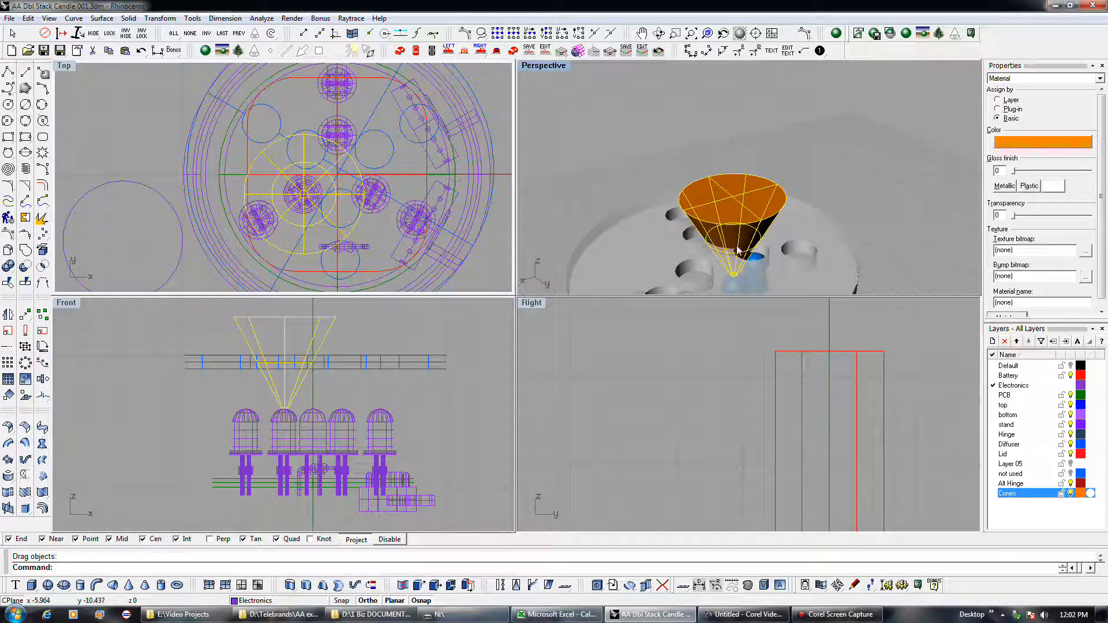
{"action": "right_click_drag", "start_coordinate": [753, 240], "coordinate": [663, 282]}
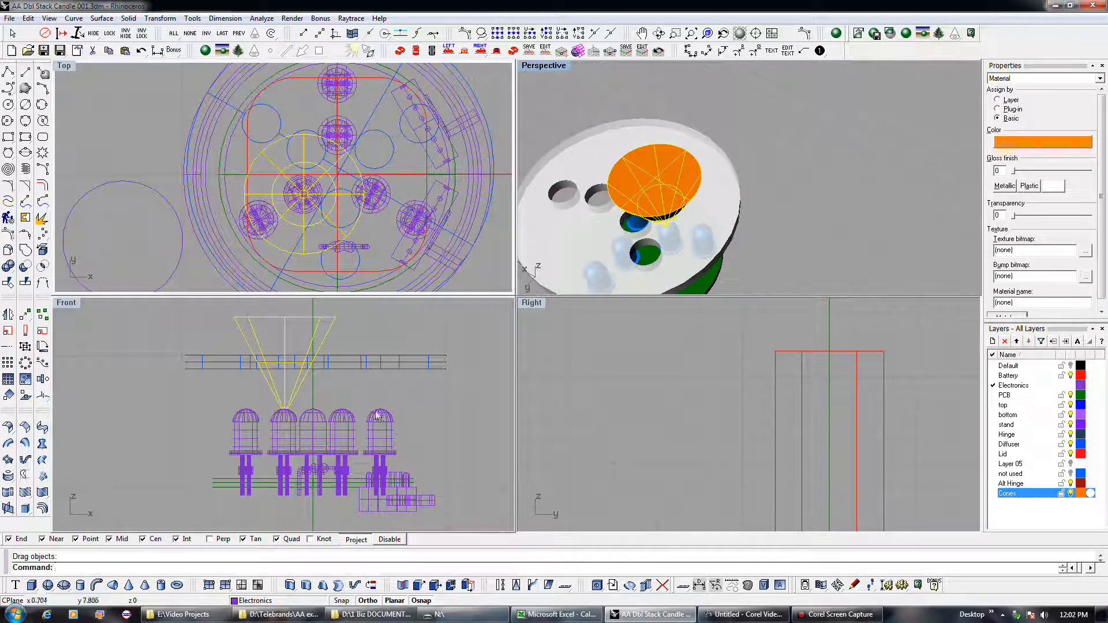
Step: Highlight the three inner LEDs, then the outer LEDs, in the top view to compare the two groups
{"action": "left_click", "coordinate": [318, 198]}
{"action": "left_click", "coordinate": [384, 193]}
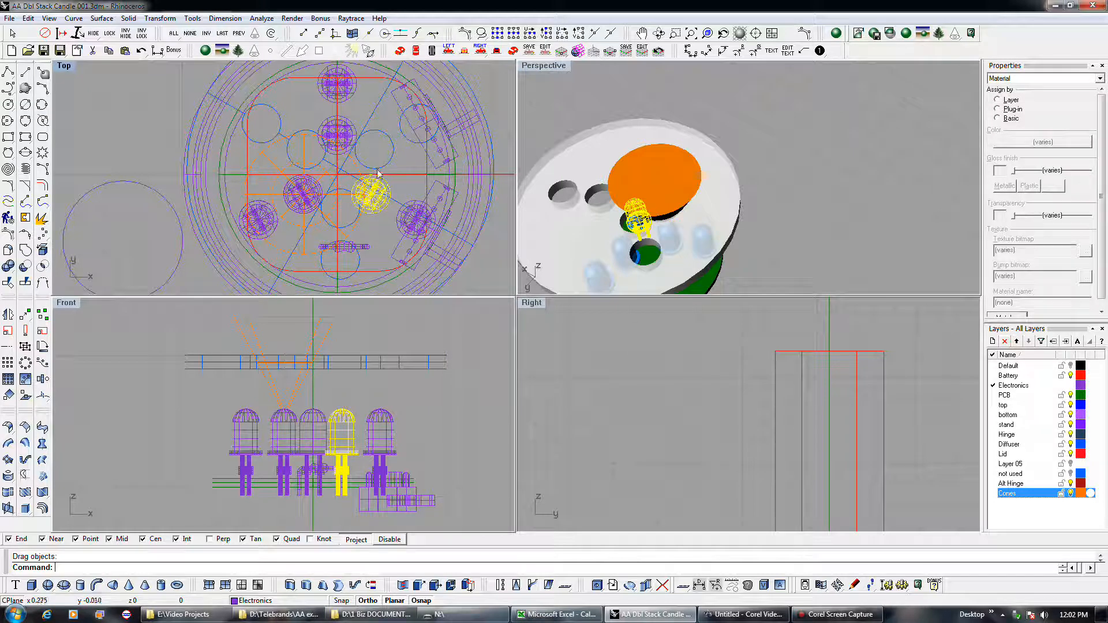
{"action": "left_click", "coordinate": [349, 129], "text": "shift"}
{"action": "left_click", "coordinate": [317, 184]}
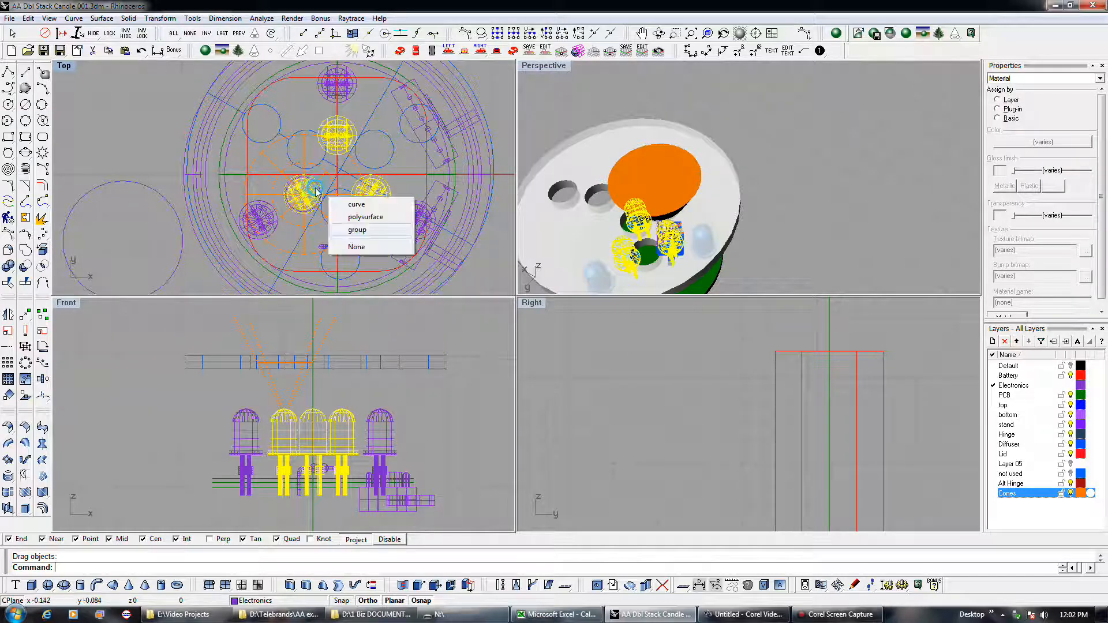
{"action": "key", "text": "Return"}
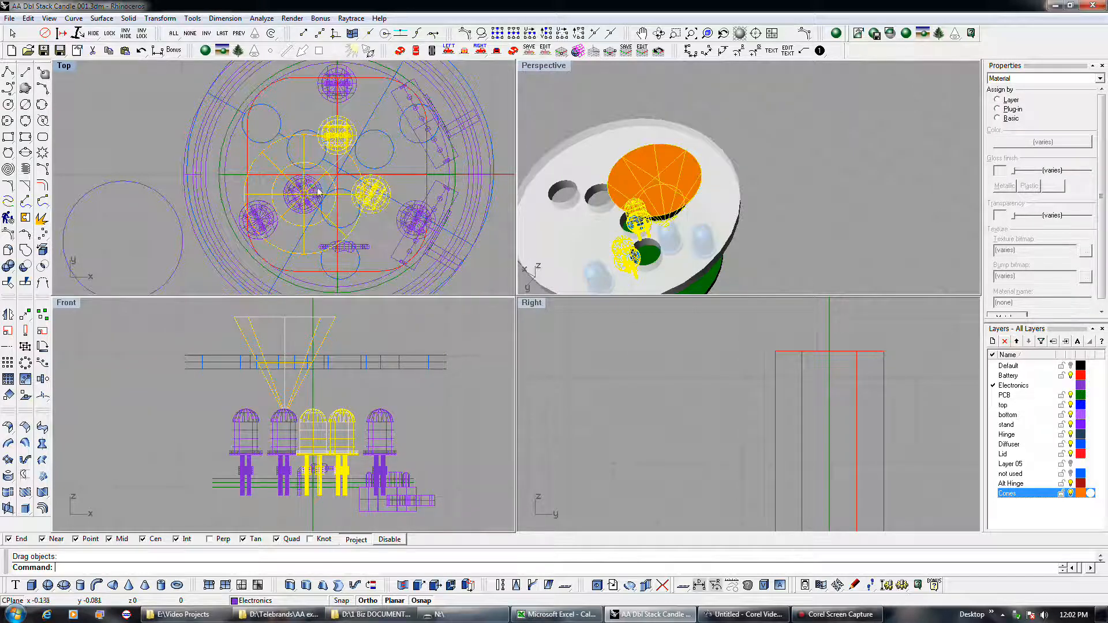
{"action": "left_click", "coordinate": [318, 189]}
{"action": "left_click", "coordinate": [371, 235]}
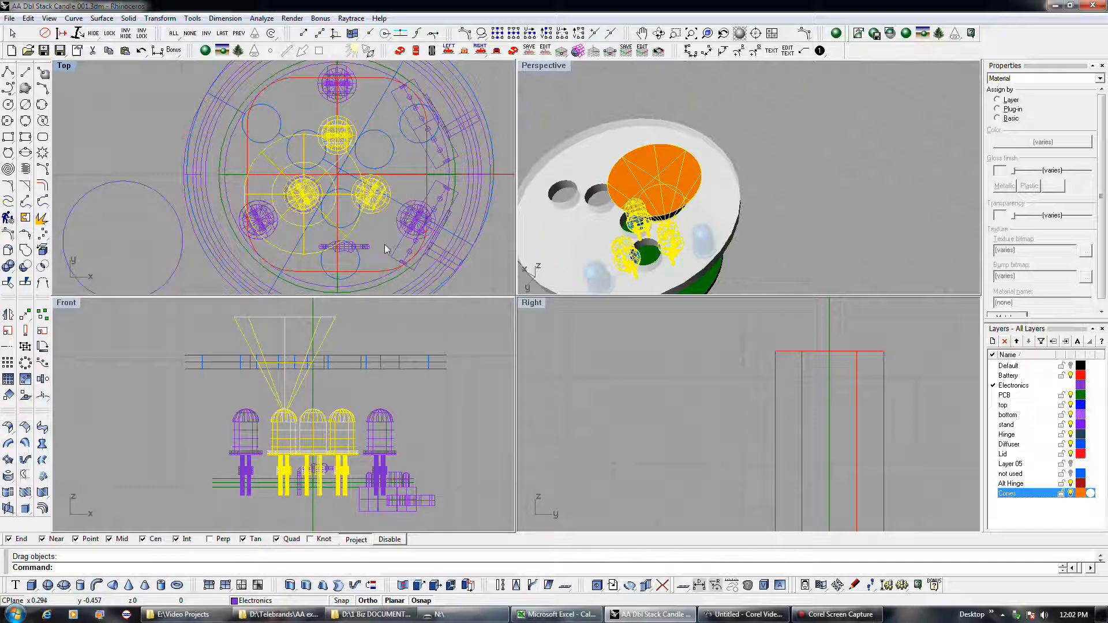
{"action": "left_click", "coordinate": [406, 215]}
{"action": "left_click", "coordinate": [269, 224]}
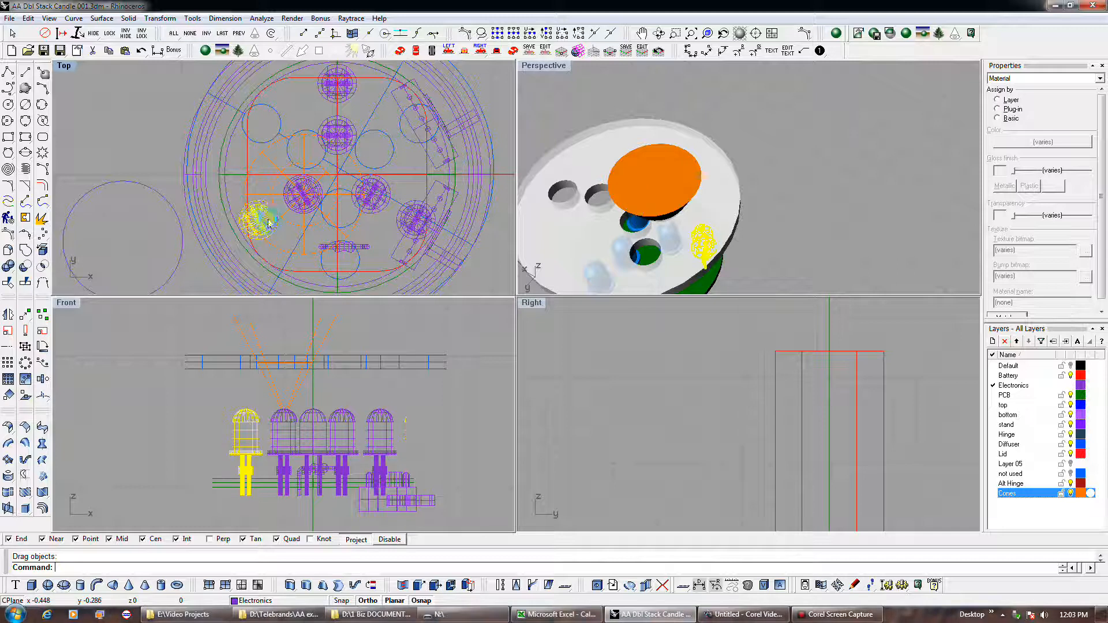
Step: Copy the cone from the lower-left inner LED to the lower-right outer LED and centre the copy over it
{"action": "left_click", "coordinate": [355, 172]}
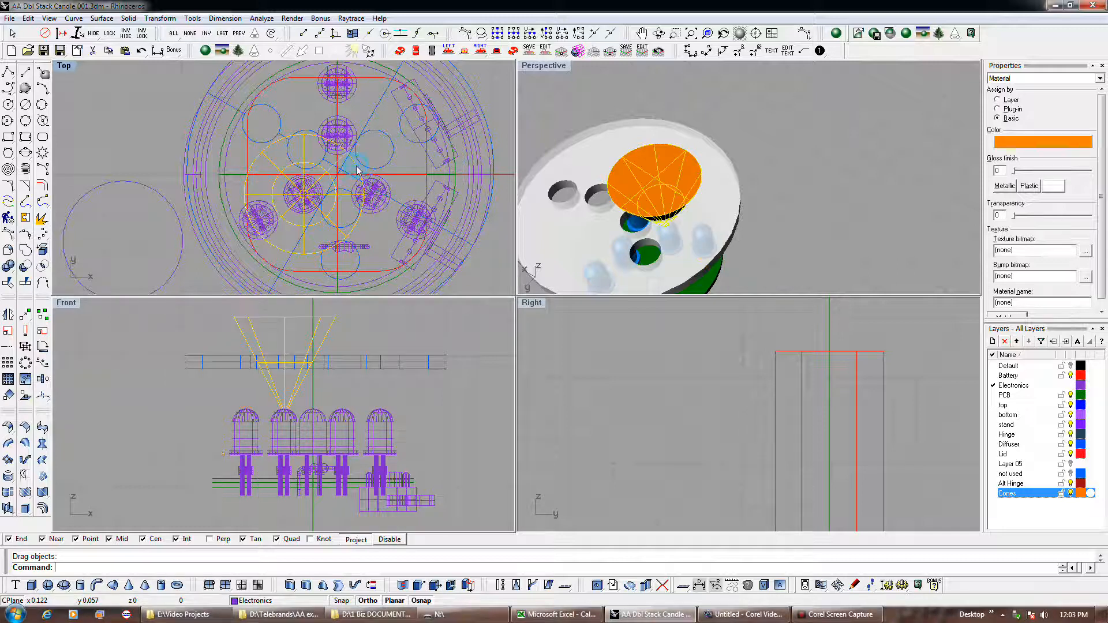
{"action": "left_click", "coordinate": [43, 314]}
{"action": "left_click", "coordinate": [313, 184]}
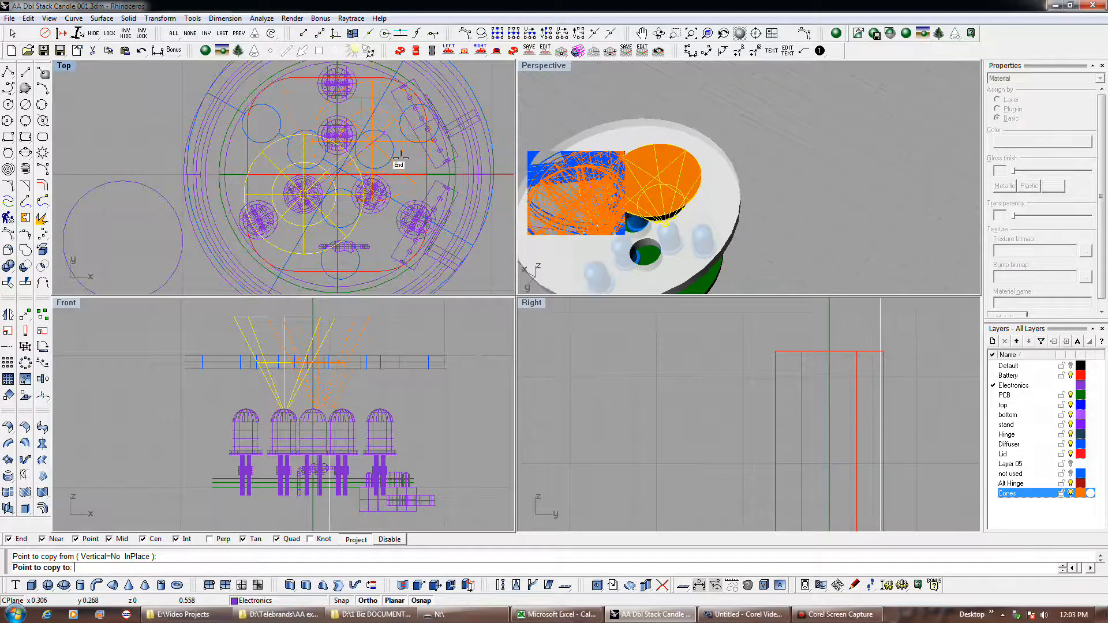
{"action": "scroll", "coordinate": [426, 212], "scroll_direction": "up", "scroll_amount": 3}
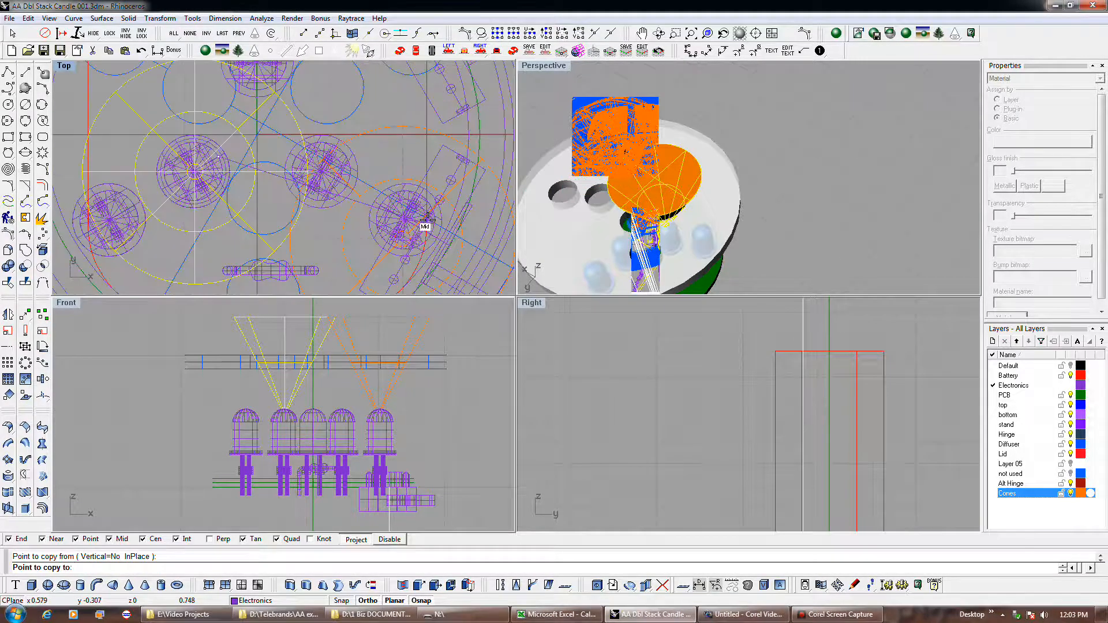
{"action": "left_click", "coordinate": [426, 212]}
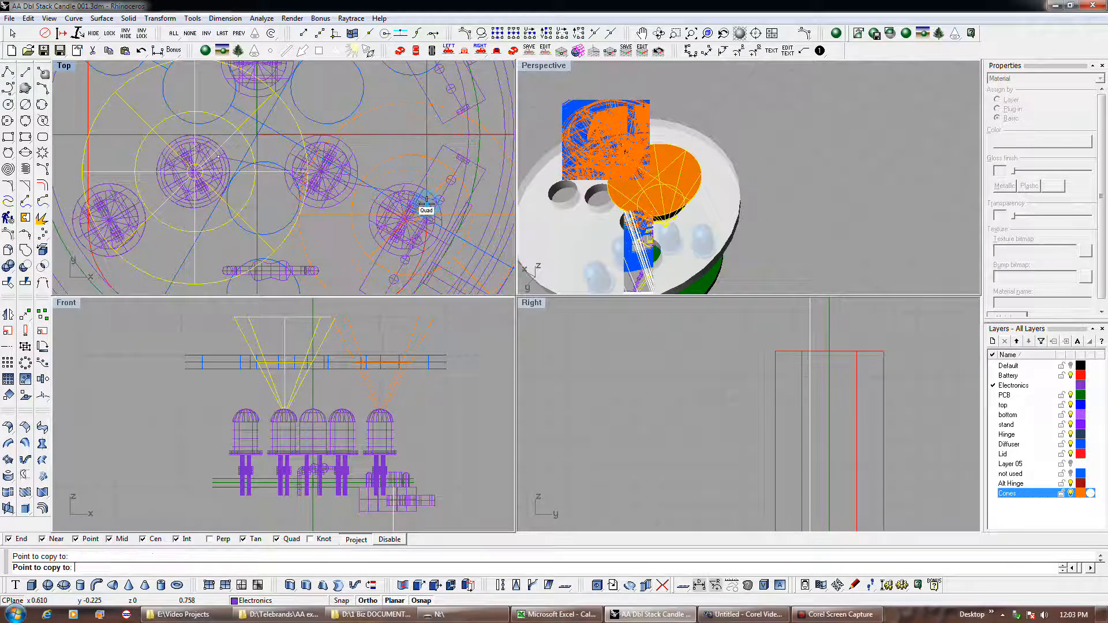
{"action": "key", "text": "Return"}
{"action": "left_click_drag", "start_coordinate": [408, 168], "coordinate": [407, 173]}
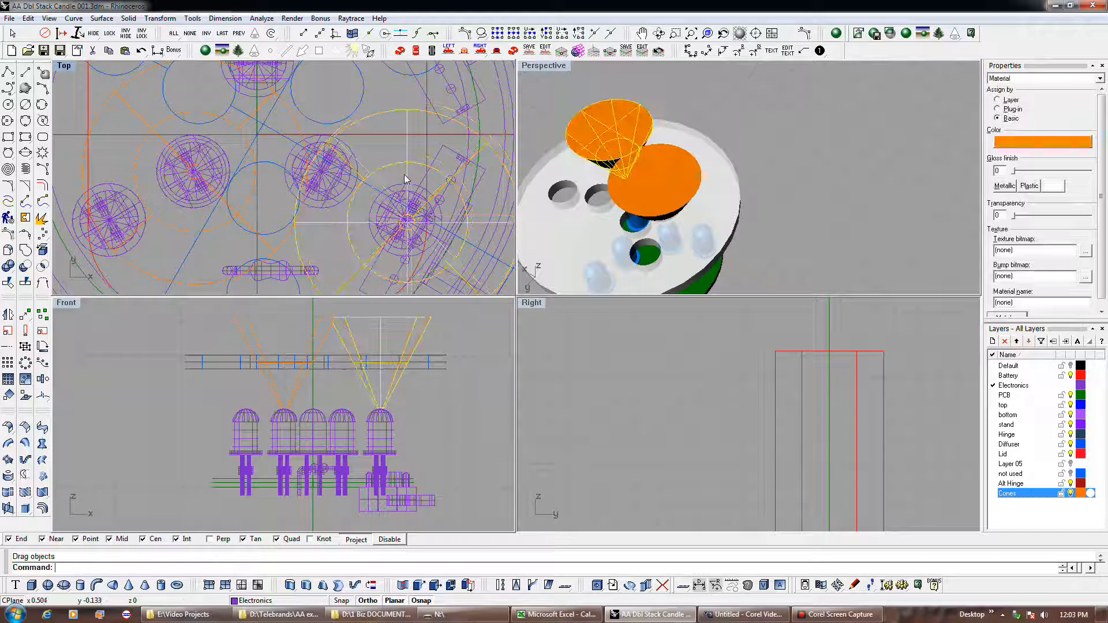
Step: Examine how the two cones meet the diffuser and its holes, highlighting the diffuser and the right cone in turn
{"action": "left_click", "coordinate": [765, 173]}
{"action": "right_click_drag", "start_coordinate": [764, 173], "coordinate": [508, 205]}
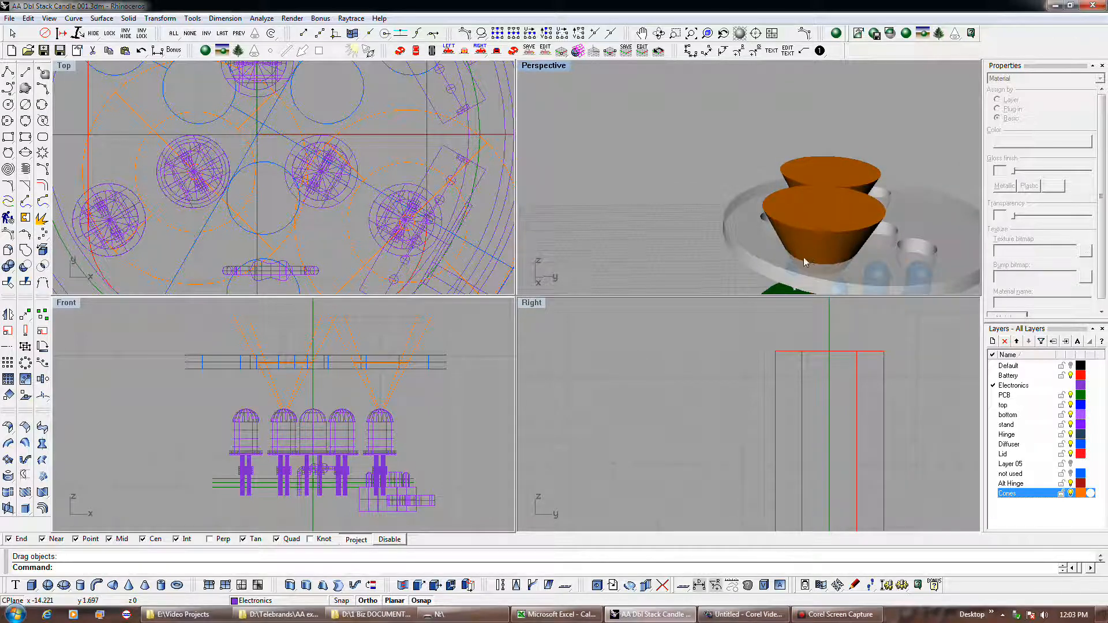
{"action": "scroll", "coordinate": [383, 371], "scroll_direction": "down", "scroll_amount": 2}
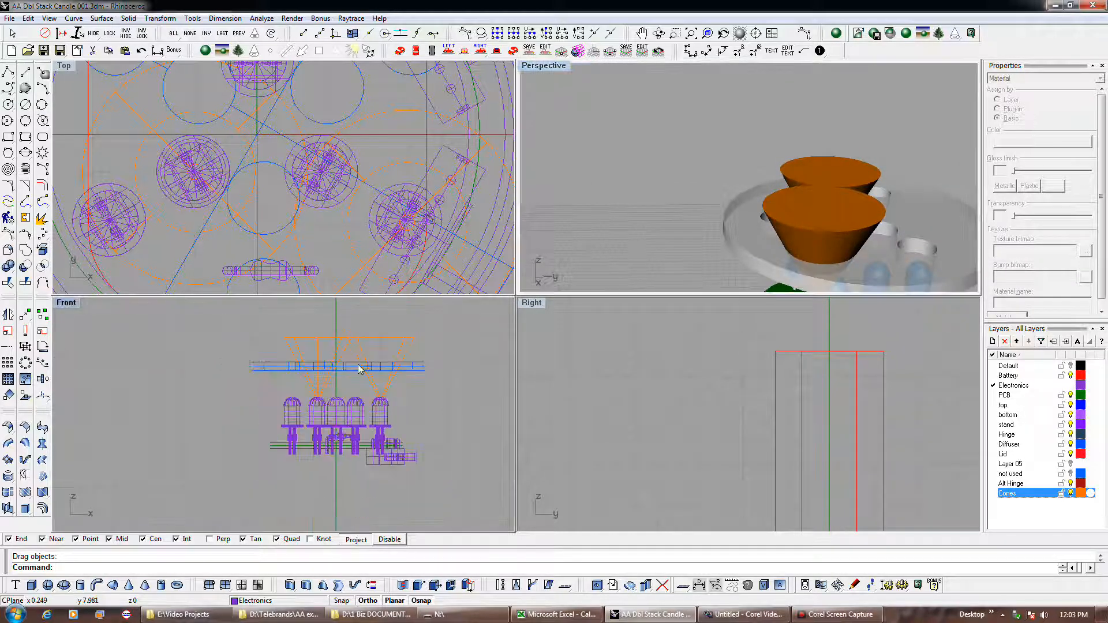
{"action": "left_click", "coordinate": [370, 370]}
{"action": "left_click", "coordinate": [410, 381]}
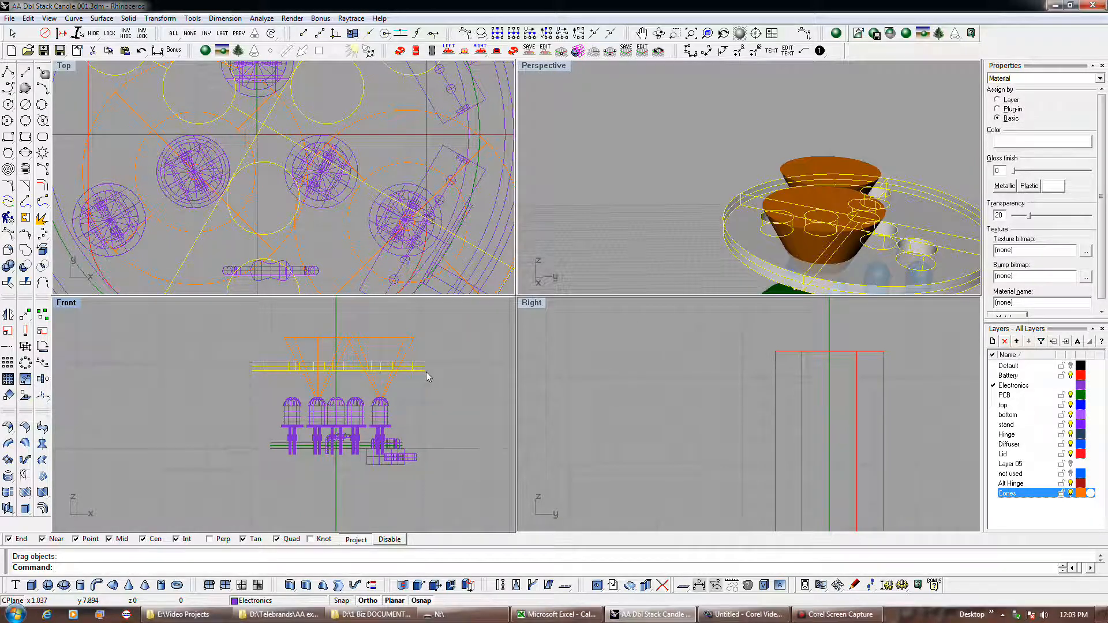
{"action": "left_click_drag", "start_coordinate": [426, 373], "coordinate": [418, 373]}
{"action": "right_click_drag", "start_coordinate": [775, 203], "coordinate": [937, 199]}
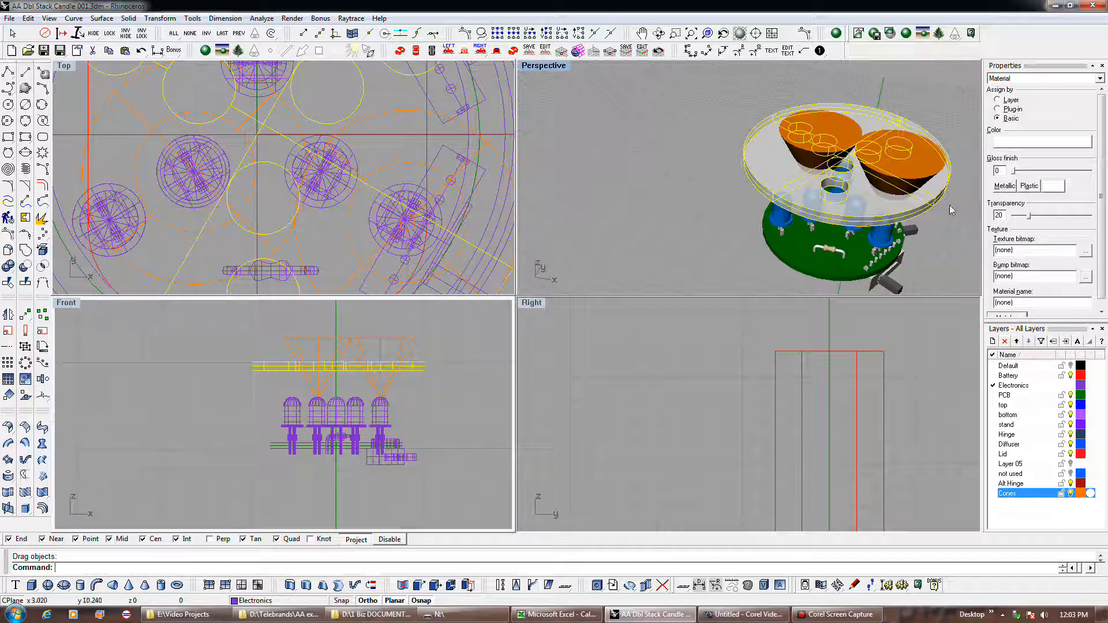
{"action": "left_click", "coordinate": [399, 345]}
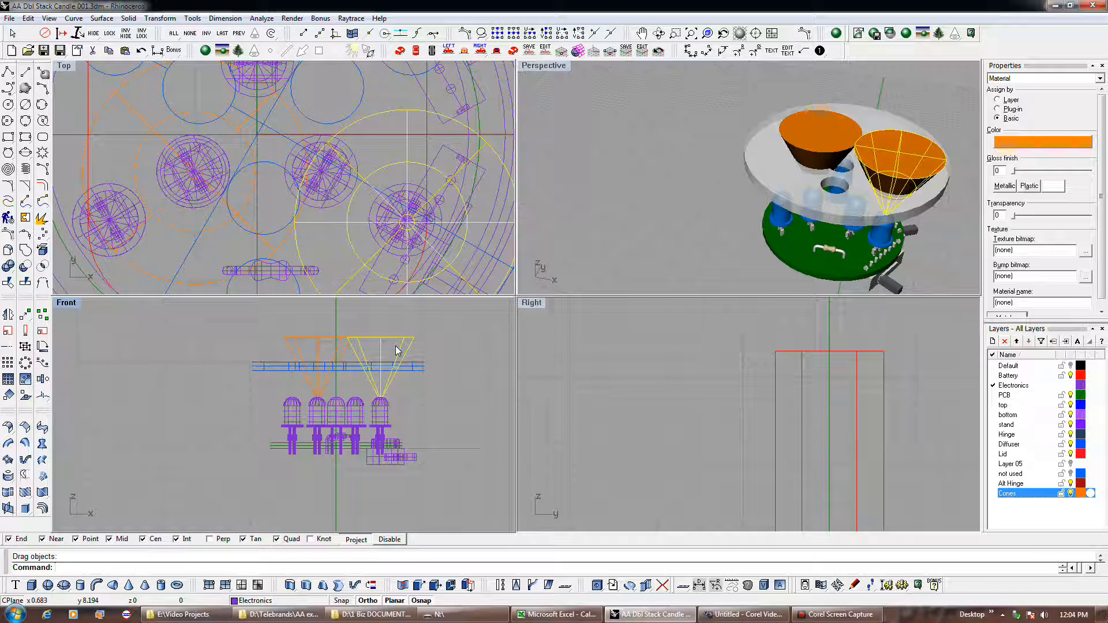
{"action": "left_click", "coordinate": [416, 367]}
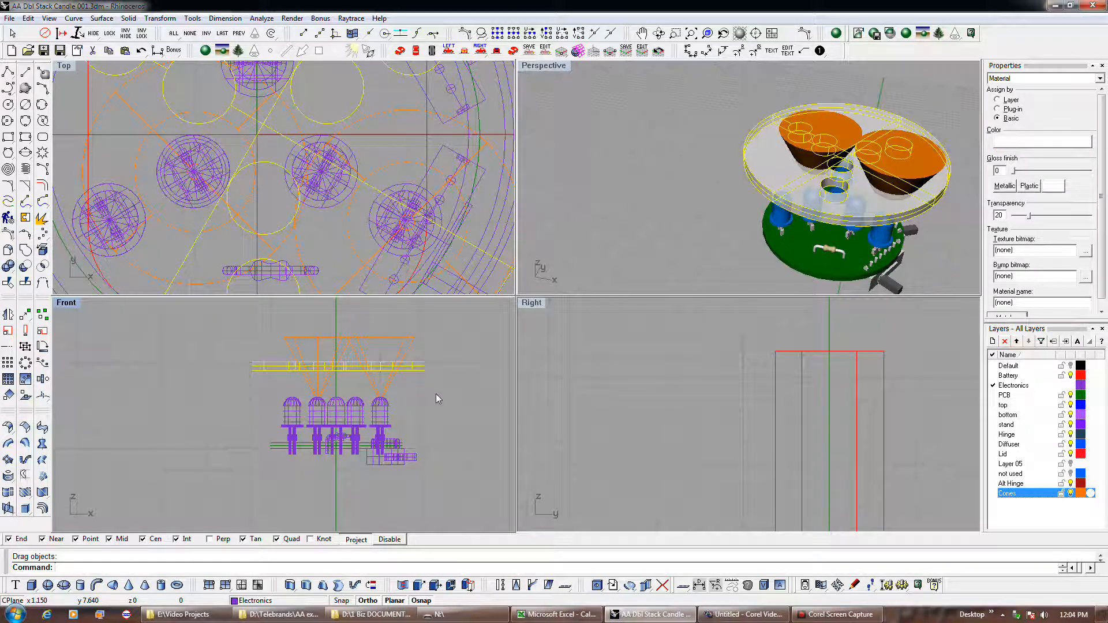
{"action": "scroll", "coordinate": [437, 383], "scroll_direction": "down", "scroll_amount": 3}
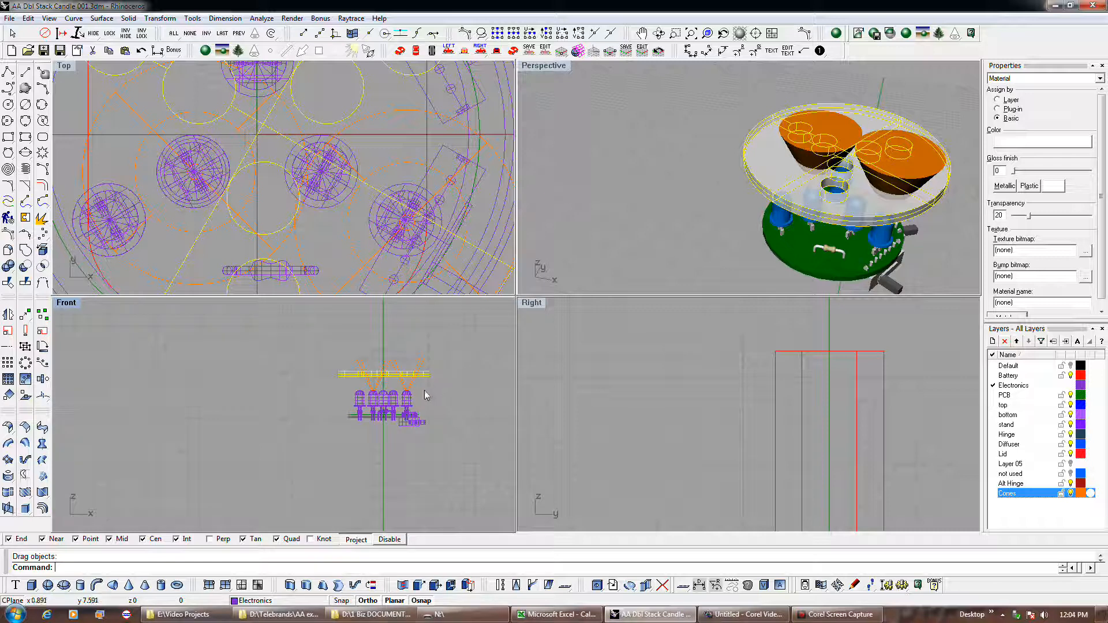
{"action": "scroll", "coordinate": [424, 392], "scroll_direction": "up", "scroll_amount": 5}
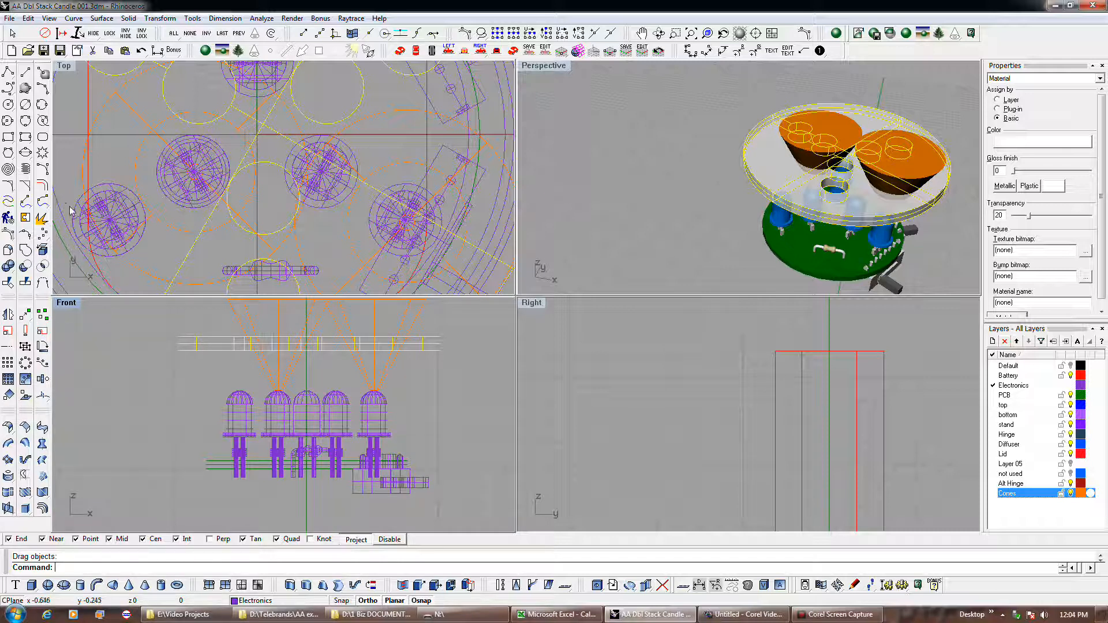
Step: Draw a horizontal reference line outward from the diffuser's lower right corner in the front view and clear the selection
{"action": "left_click", "coordinate": [8, 72]}
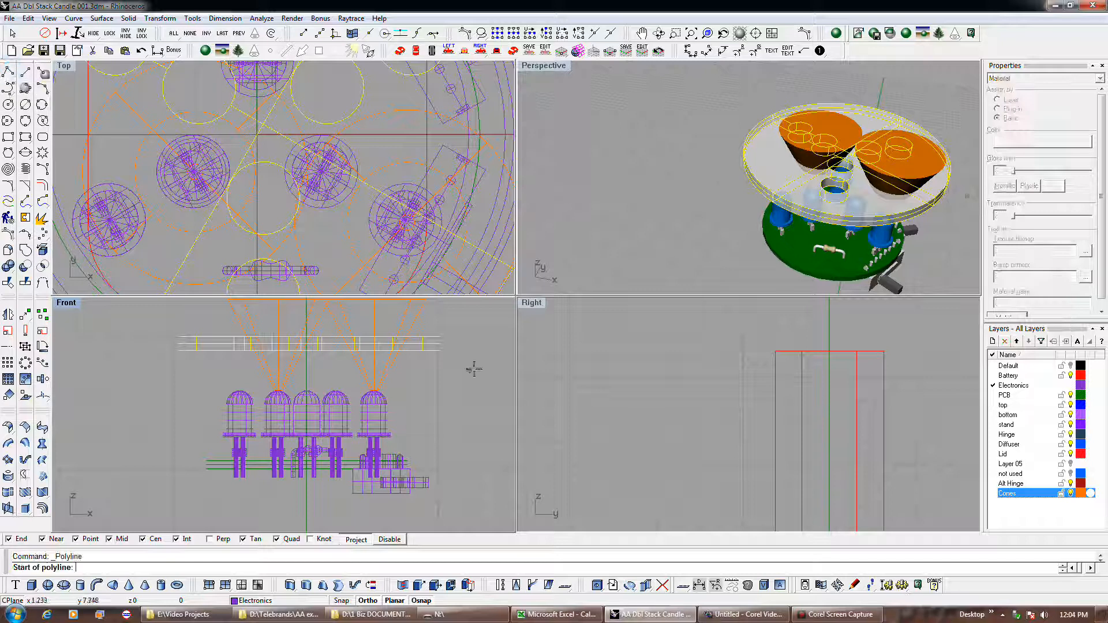
{"action": "left_click", "coordinate": [440, 350]}
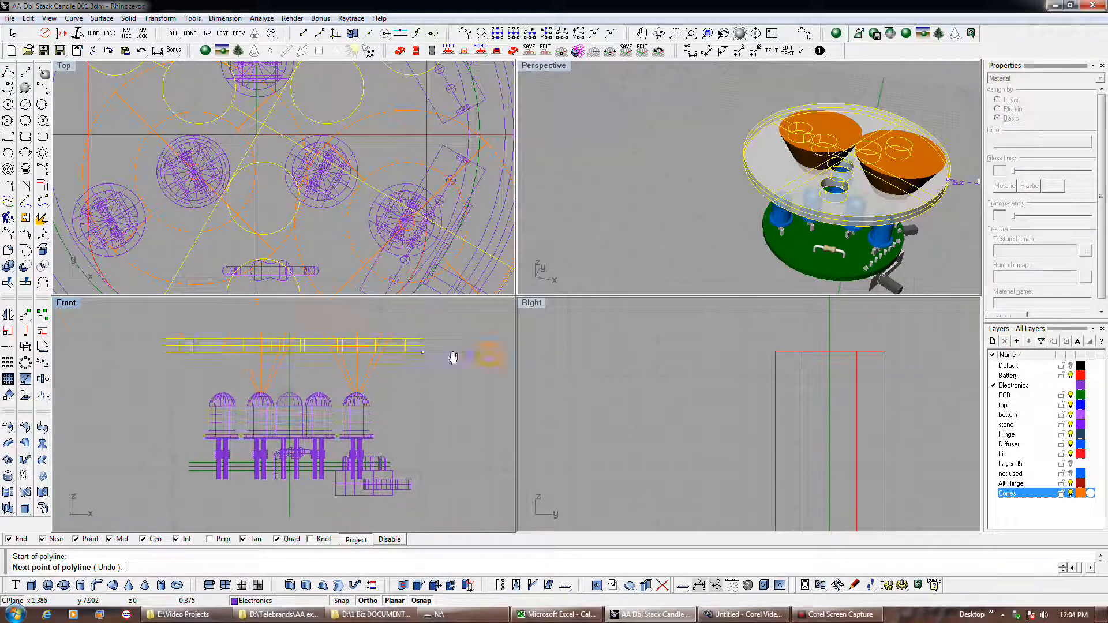
{"action": "right_click_drag", "start_coordinate": [477, 355], "coordinate": [312, 353]}
{"action": "left_click", "coordinate": [434, 349]}
{"action": "key", "text": "Return"}
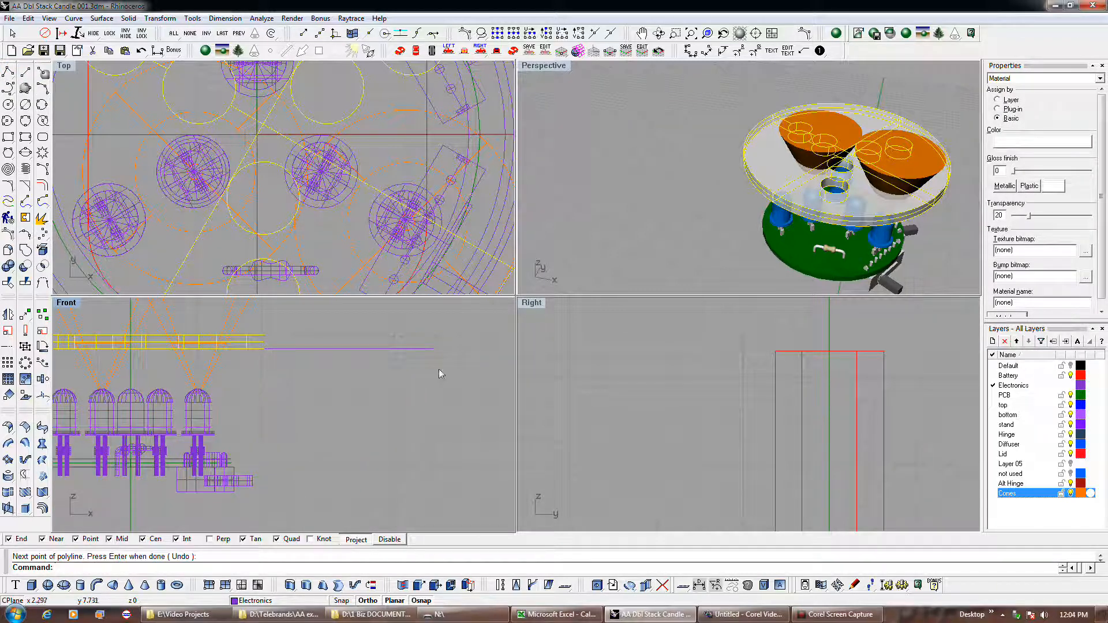
{"action": "scroll", "coordinate": [444, 370], "scroll_direction": "down", "scroll_amount": 12}
{"action": "left_click", "coordinate": [296, 364]}
{"action": "scroll", "coordinate": [347, 373], "scroll_direction": "up", "scroll_amount": 10}
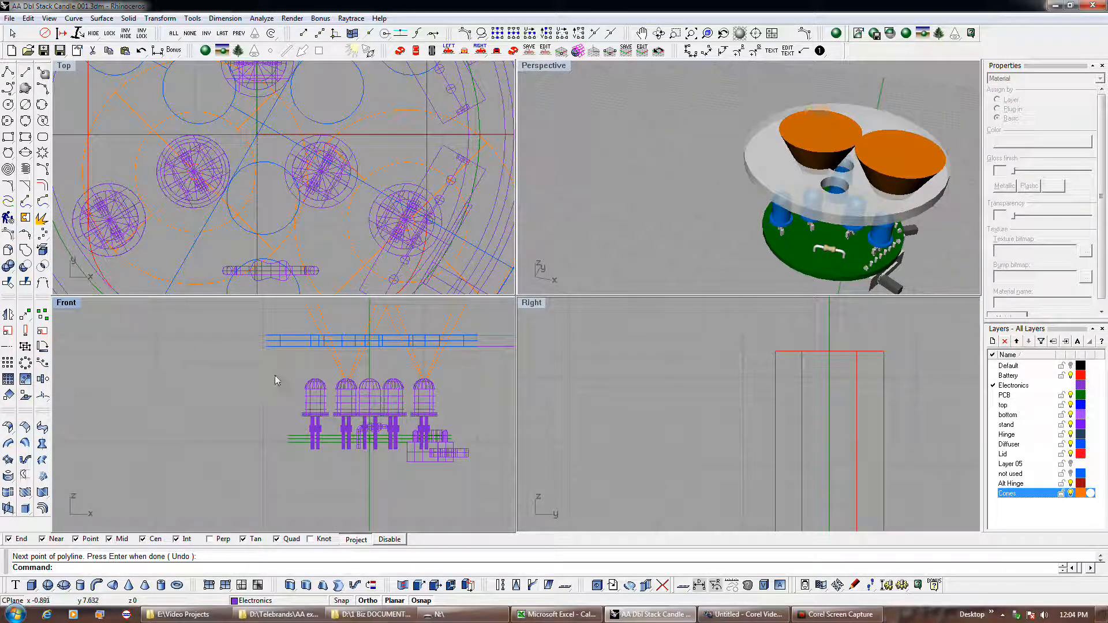
Step: Lower the diffuser straight down around the LED domes and measure its vertical drop from the reference line
{"action": "left_click_drag", "start_coordinate": [275, 344], "coordinate": [276, 394]}
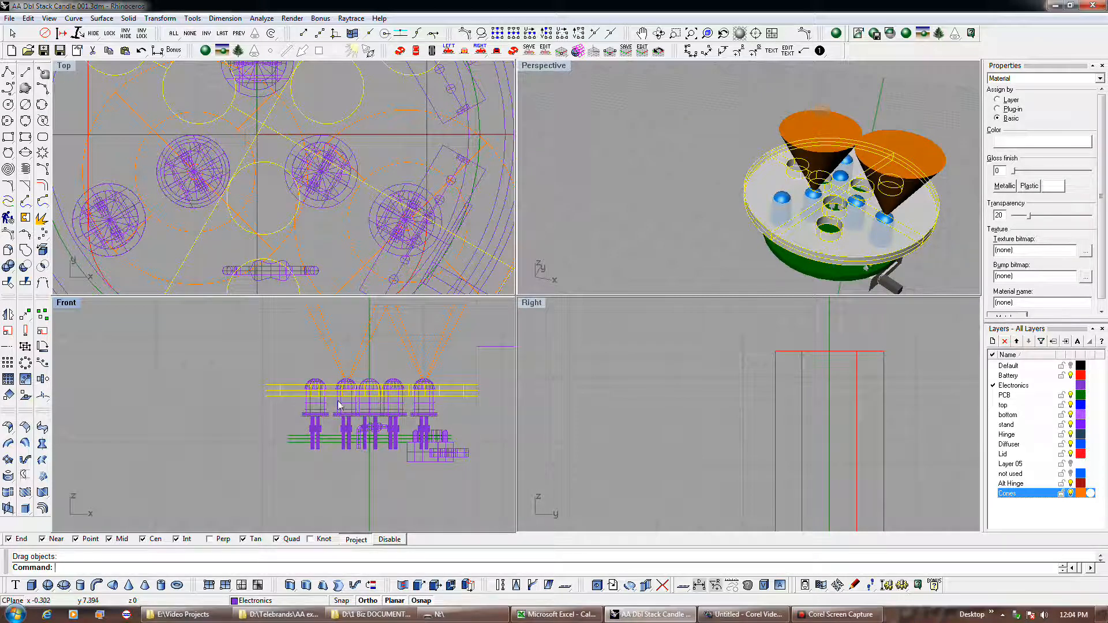
{"action": "scroll", "coordinate": [338, 405], "scroll_direction": "down", "scroll_amount": 4}
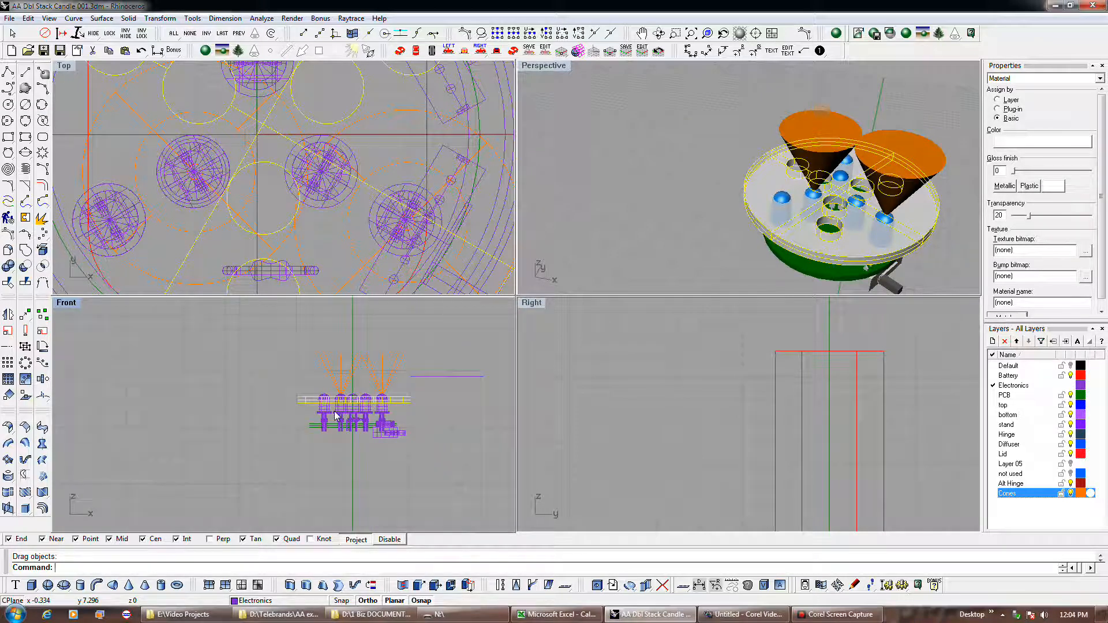
{"action": "left_click", "coordinate": [8, 71]}
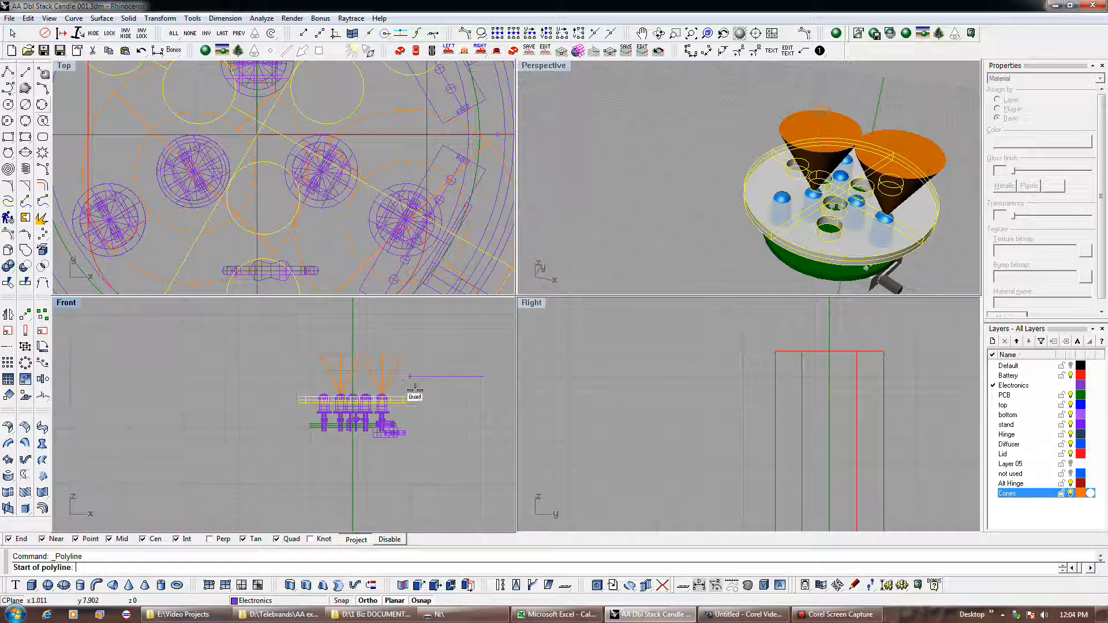
{"action": "left_click", "coordinate": [411, 401]}
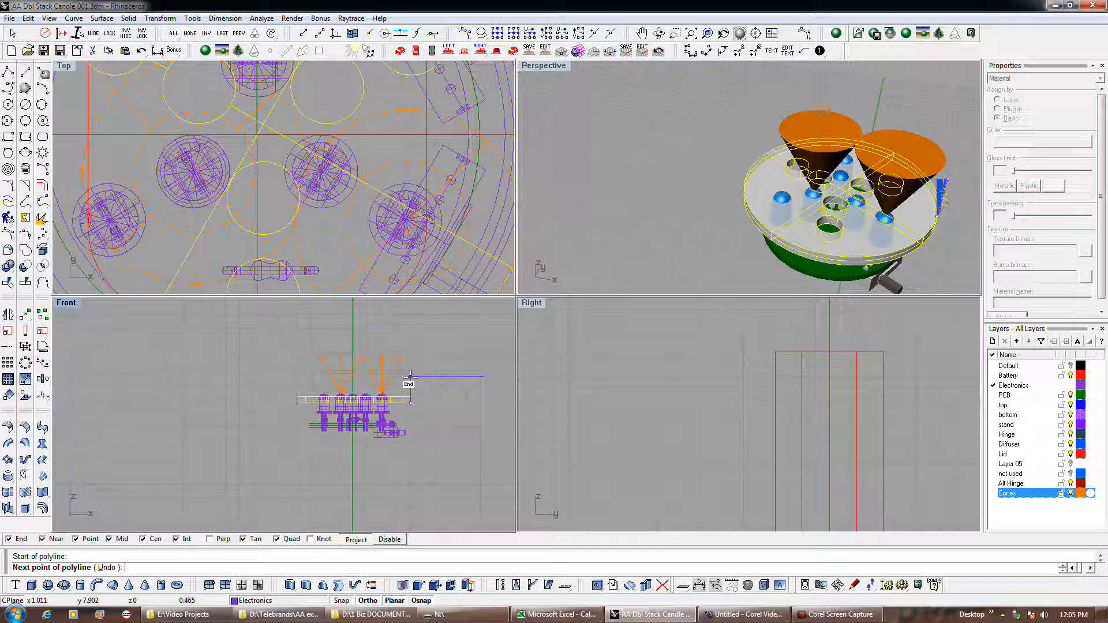
{"action": "key", "text": "Escape"}
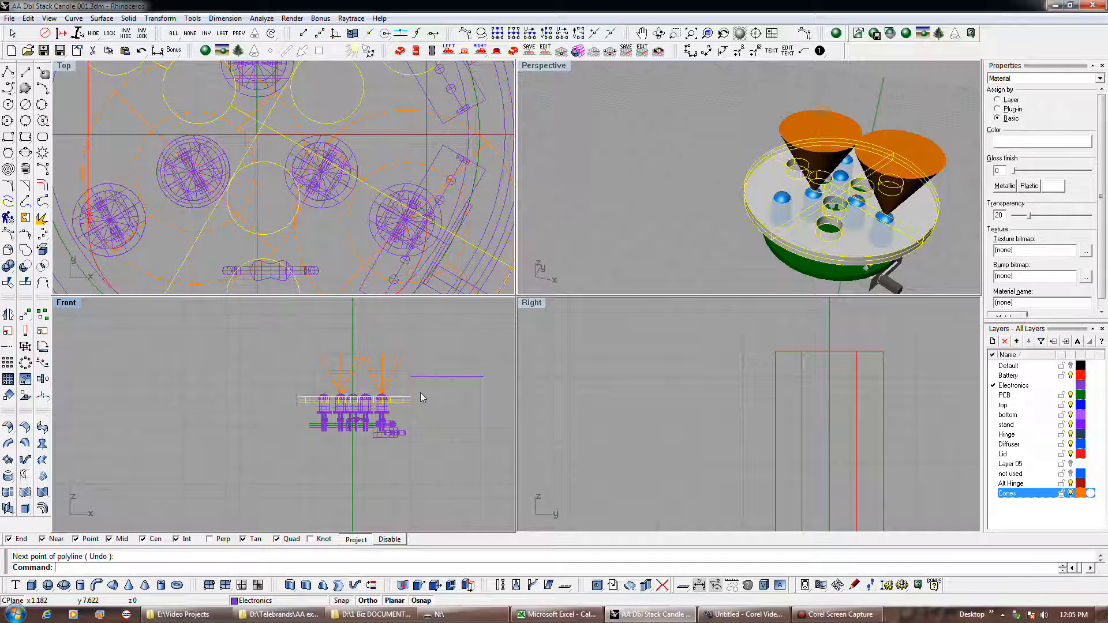
Step: Highlight the outer LEDs one after another in the top view to review their layout against the diffuser holes
{"action": "scroll", "coordinate": [420, 398], "scroll_direction": "down", "scroll_amount": 2}
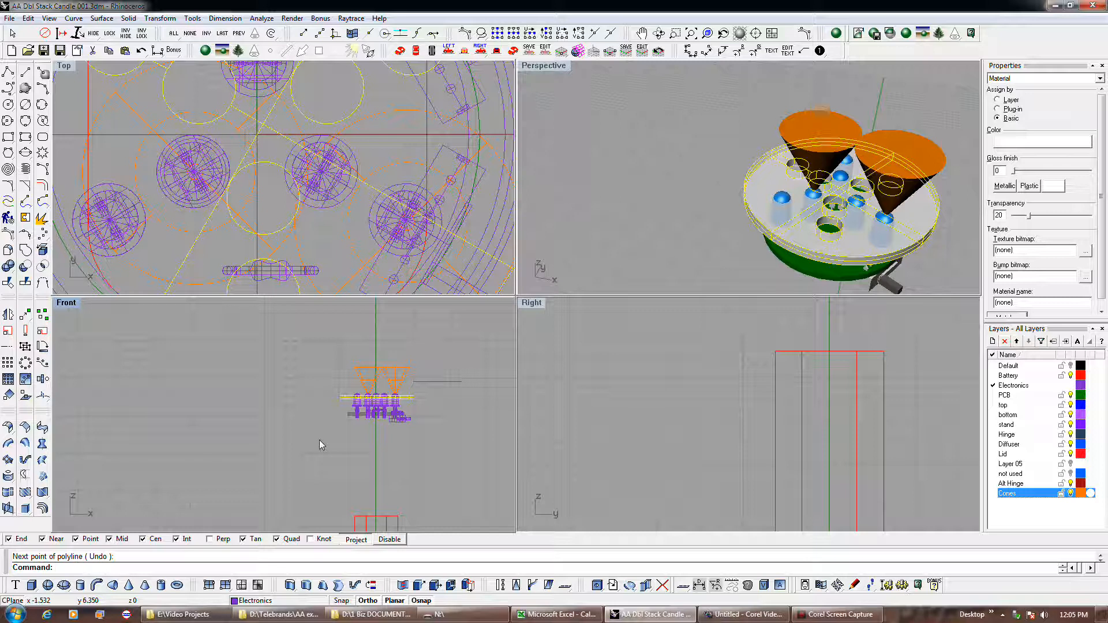
{"action": "scroll", "coordinate": [320, 440], "scroll_direction": "down", "scroll_amount": 2}
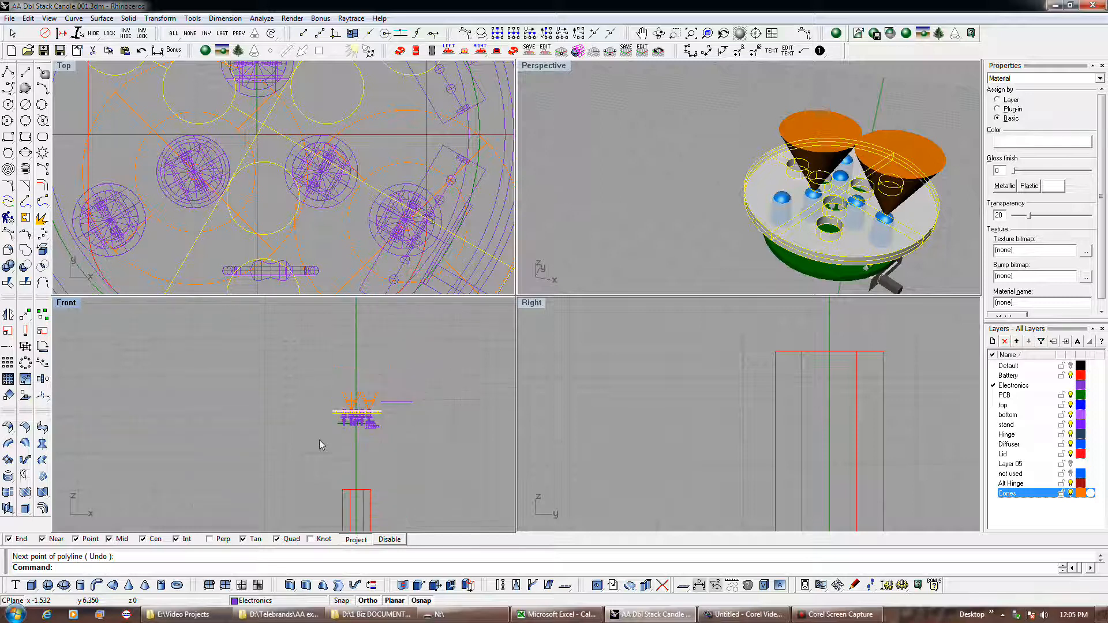
{"action": "scroll", "coordinate": [240, 229], "scroll_direction": "down", "scroll_amount": 3}
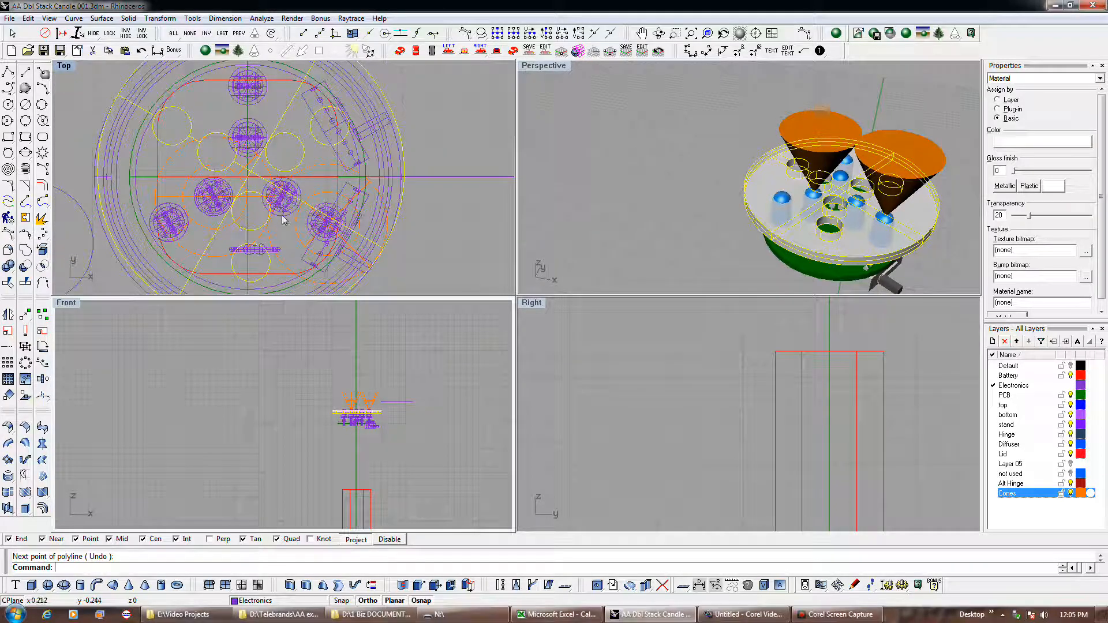
{"action": "left_click", "coordinate": [314, 218]}
{"action": "left_click_drag", "start_coordinate": [313, 219], "coordinate": [168, 222]}
{"action": "left_click", "coordinate": [239, 98]}
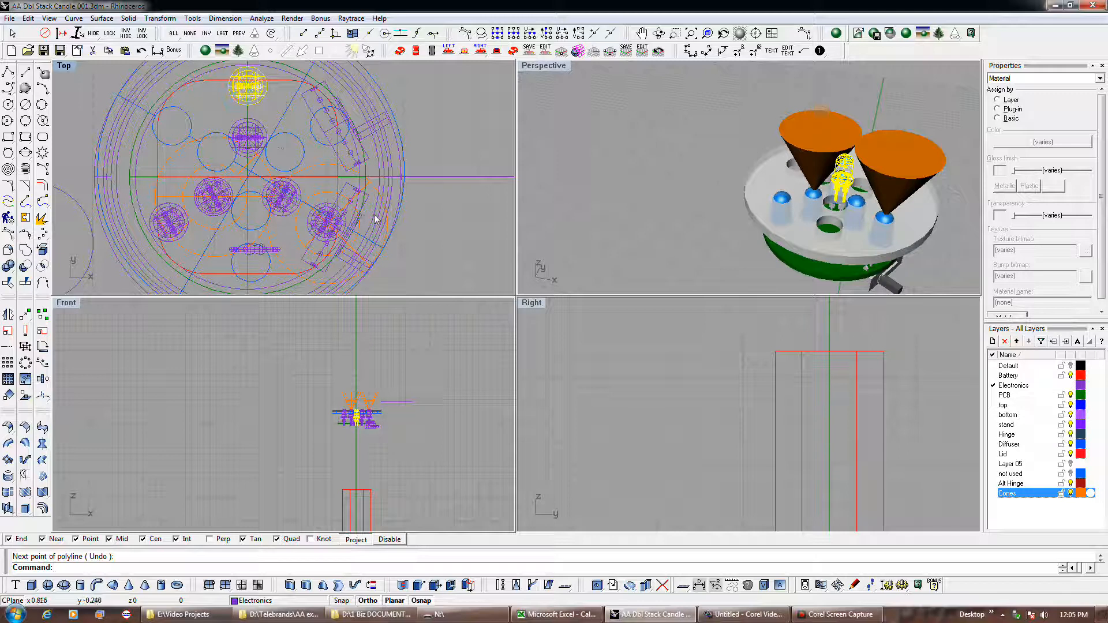
Step: Highlight the inner LEDs in the top view and compare their layout with the diffuser holes in the perspective view
{"action": "left_click", "coordinate": [285, 205]}
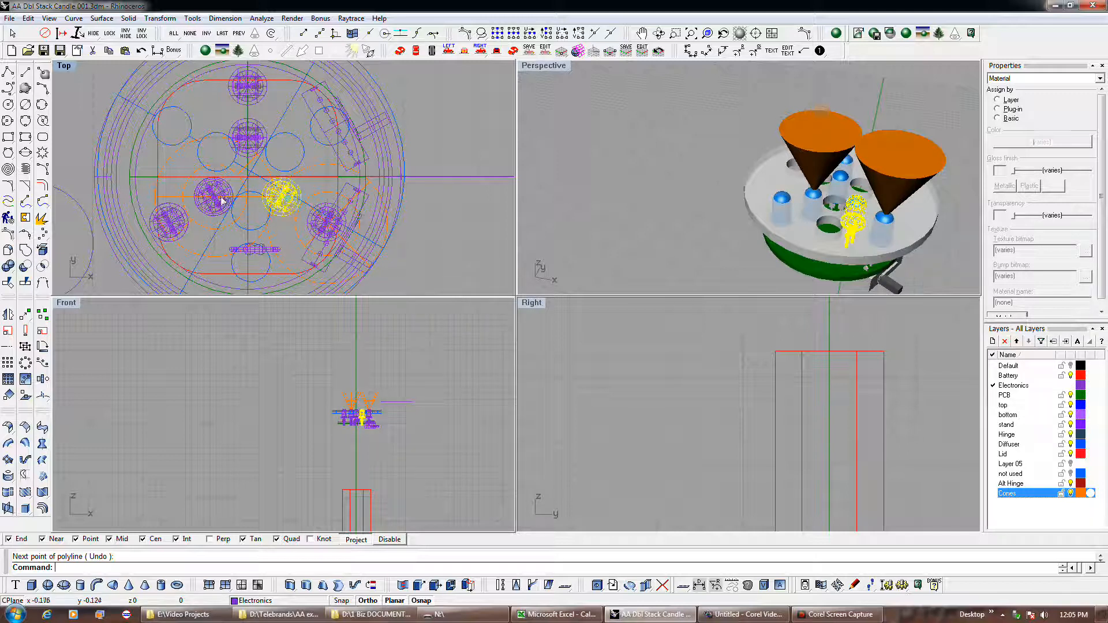
{"action": "left_click", "coordinate": [247, 137]}
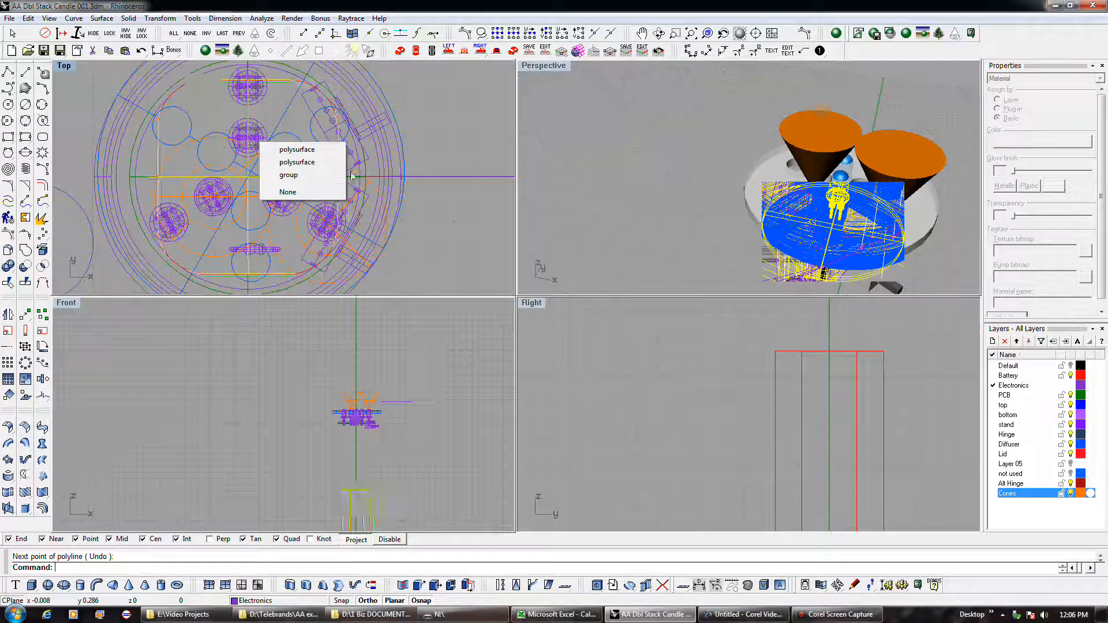
{"action": "left_click", "coordinate": [449, 222]}
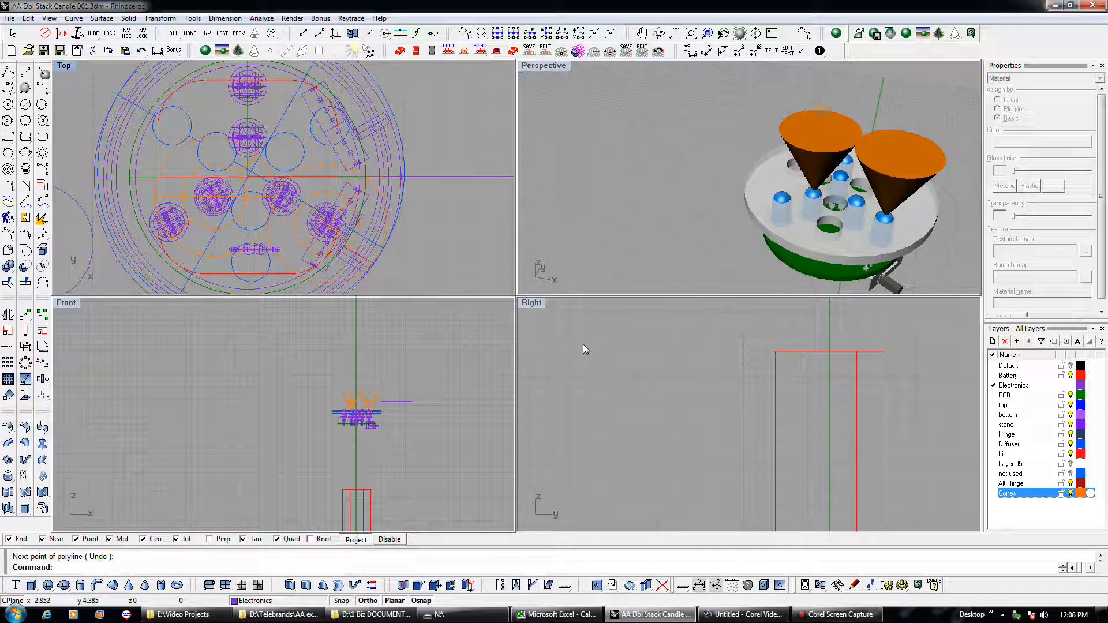
{"action": "left_click", "coordinate": [824, 235]}
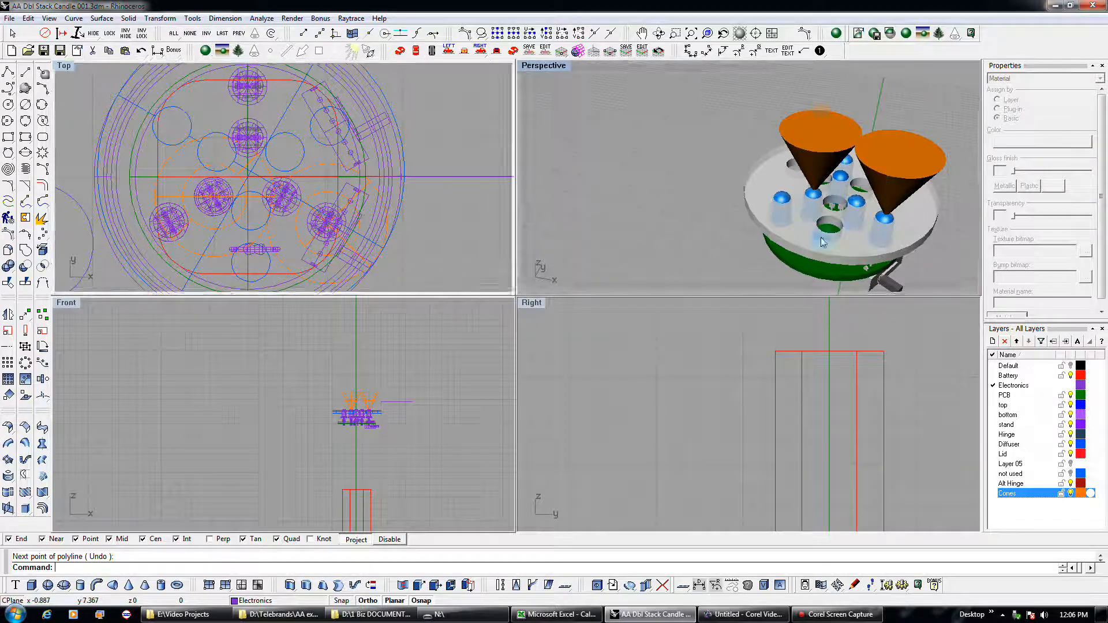
{"action": "left_click", "coordinate": [698, 217]}
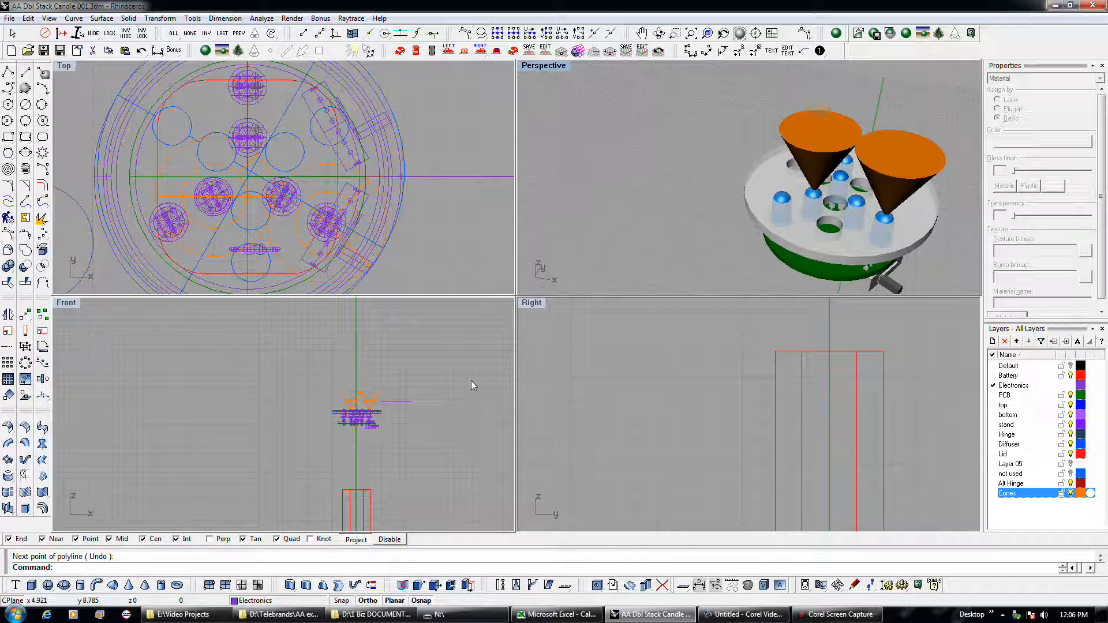
Step: Undo the diffuser's last move down around the LED domes and clear the selection
{"action": "scroll", "coordinate": [397, 412], "scroll_direction": "up", "scroll_amount": 3}
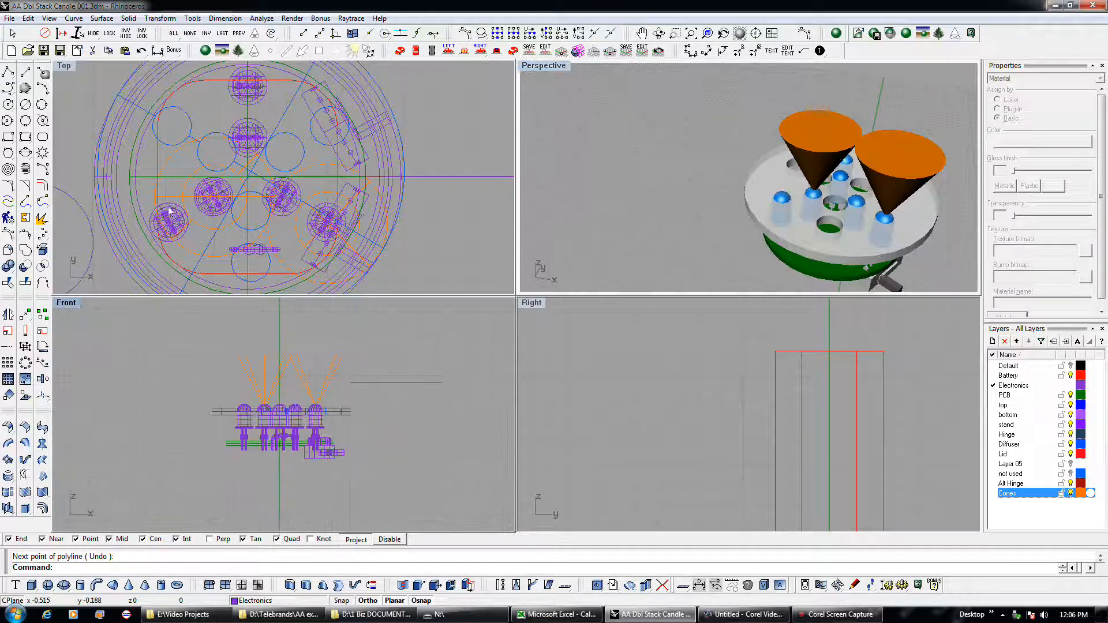
{"action": "left_click", "coordinate": [141, 51]}
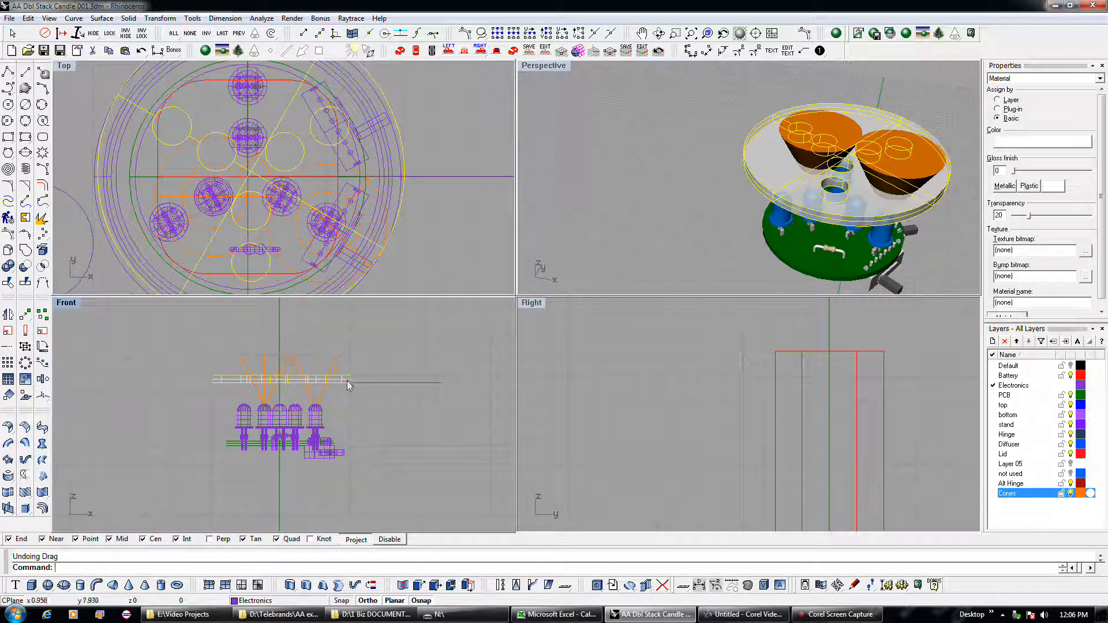
{"action": "left_click", "coordinate": [384, 372]}
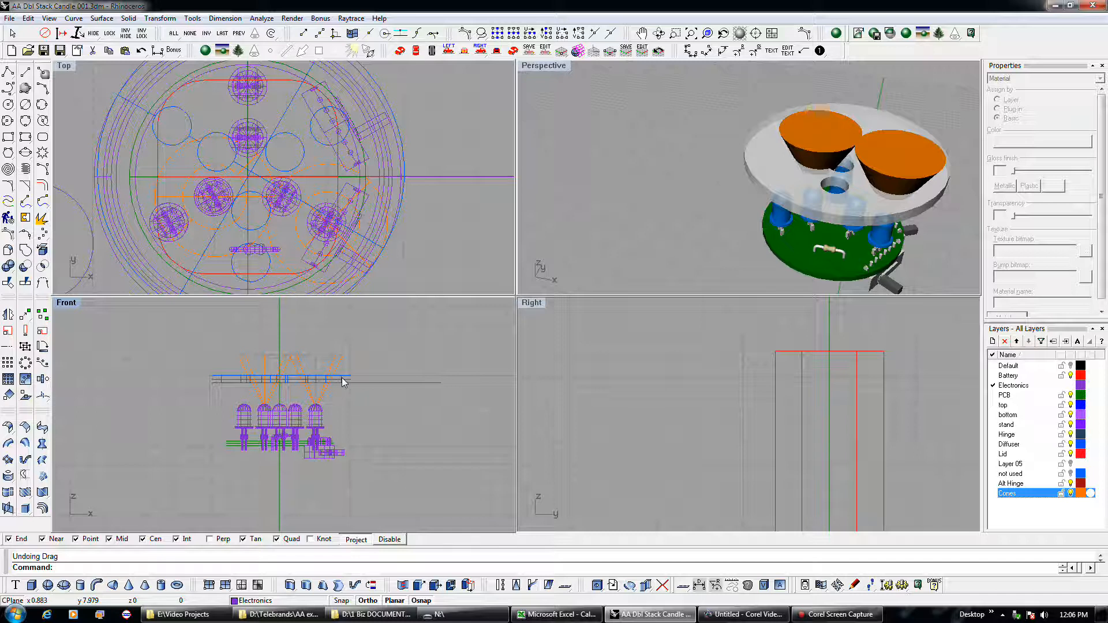
Step: Examine the lower housing tube around the battery and its placement below the diffuser and LED assembly, highlighting the tube
{"action": "scroll", "coordinate": [342, 382], "scroll_direction": "down", "scroll_amount": 5}
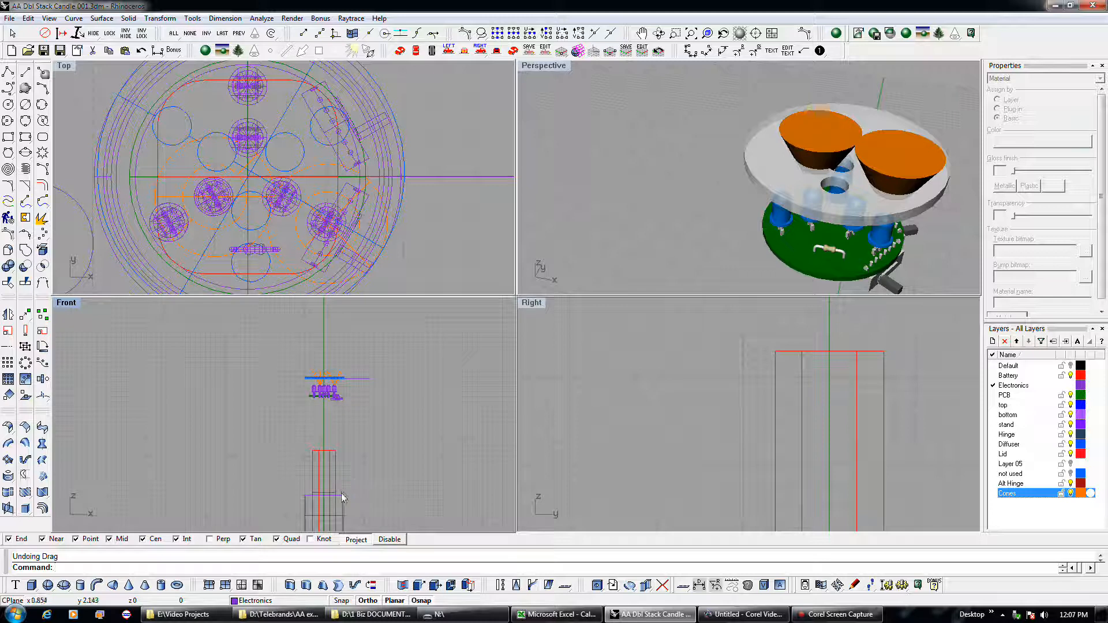
{"action": "left_click", "coordinate": [341, 494]}
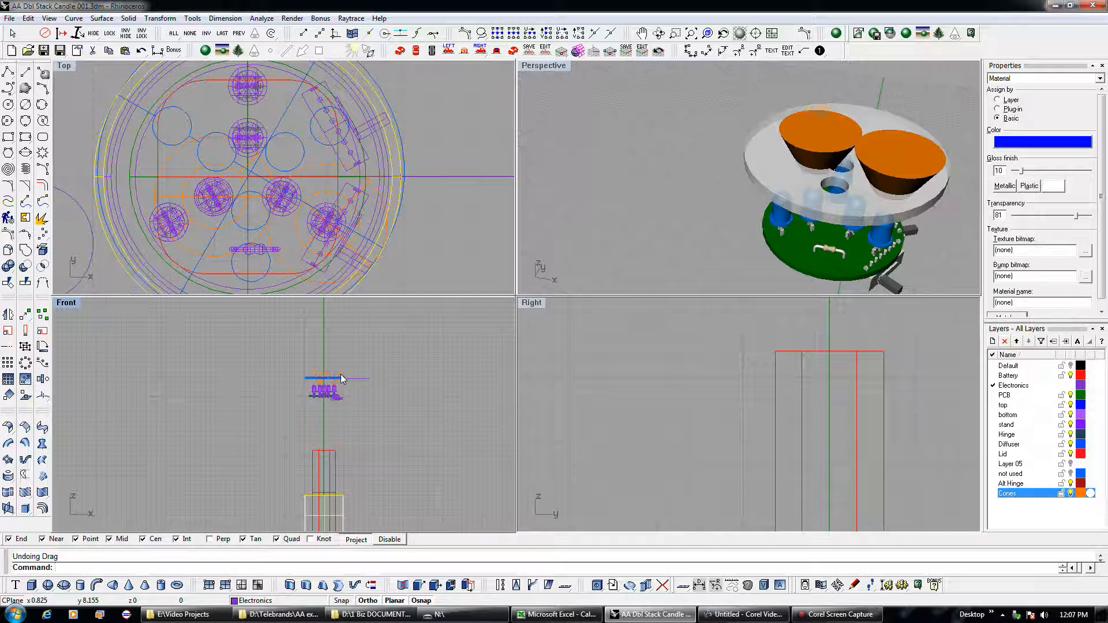
{"action": "scroll", "coordinate": [340, 391], "scroll_direction": "up", "scroll_amount": 5}
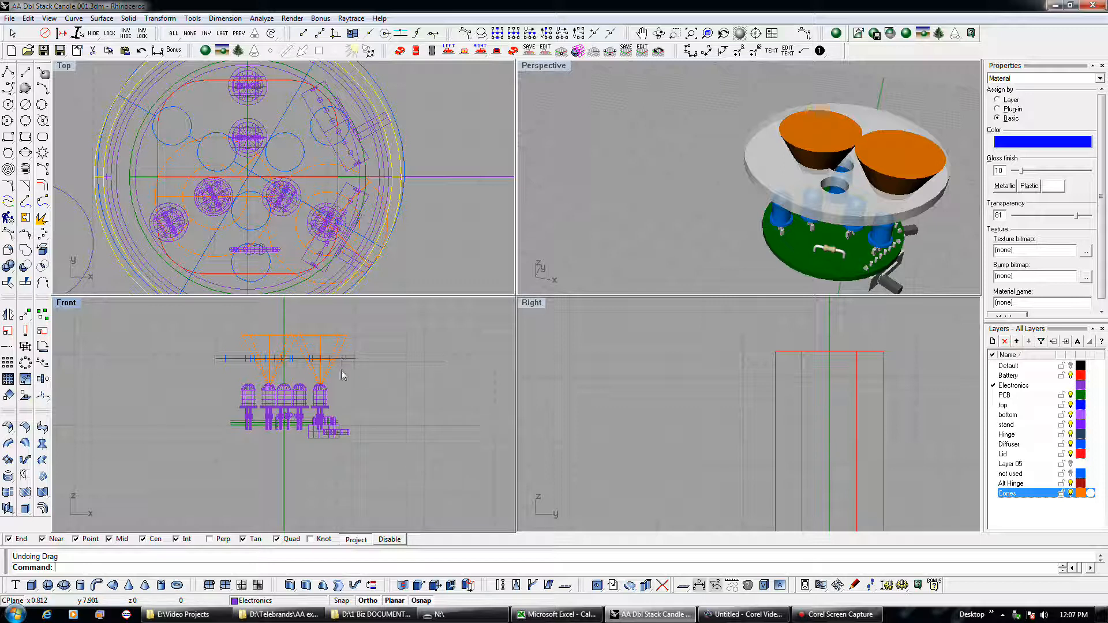
{"action": "scroll", "coordinate": [348, 401], "scroll_direction": "down", "scroll_amount": 10}
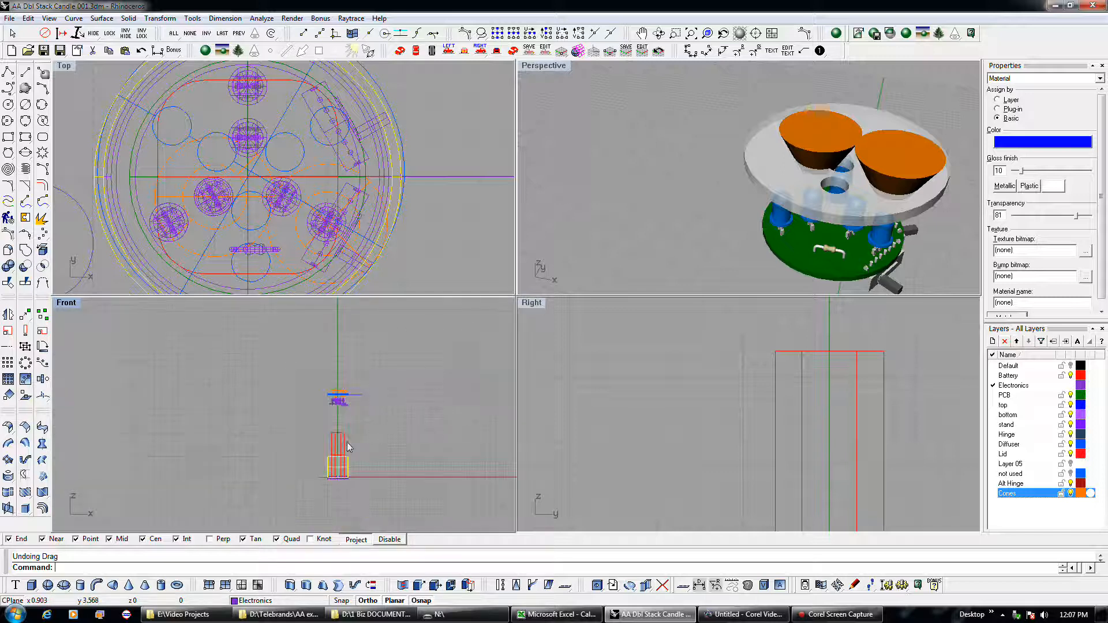
{"action": "scroll", "coordinate": [343, 464], "scroll_direction": "up", "scroll_amount": 5}
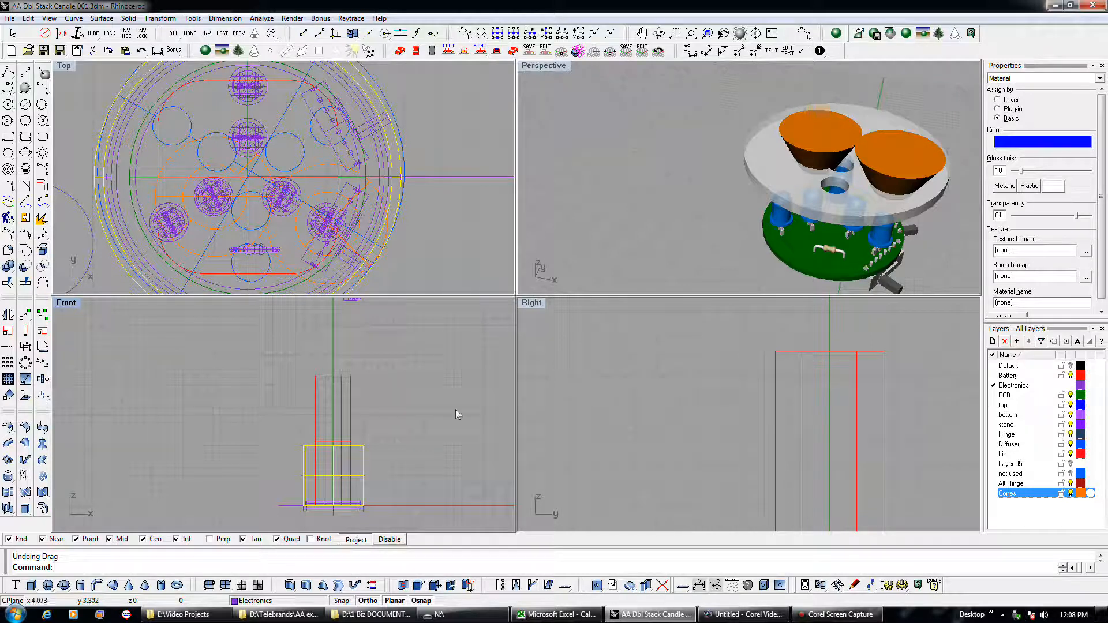
{"action": "scroll", "coordinate": [721, 199], "scroll_direction": "down", "scroll_amount": 5}
{"action": "scroll", "coordinate": [721, 199], "scroll_direction": "down", "scroll_amount": 3}
{"action": "scroll", "coordinate": [718, 213], "scroll_direction": "down", "scroll_amount": 5}
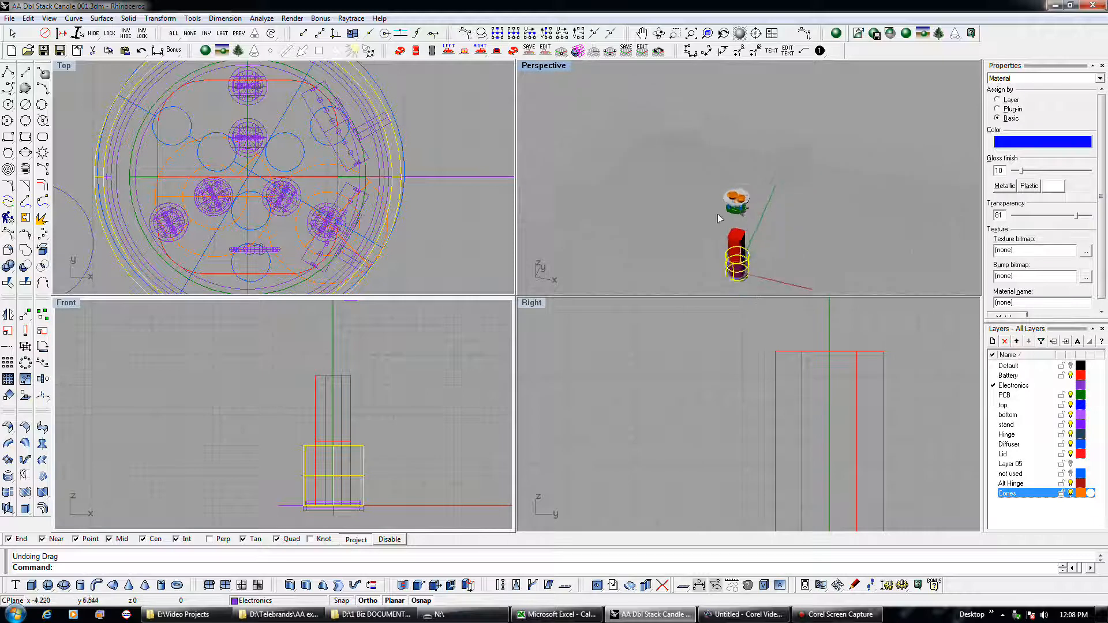
{"action": "scroll", "coordinate": [732, 273], "scroll_direction": "up", "scroll_amount": 7}
{"action": "scroll", "coordinate": [732, 273], "scroll_direction": "up", "scroll_amount": 3}
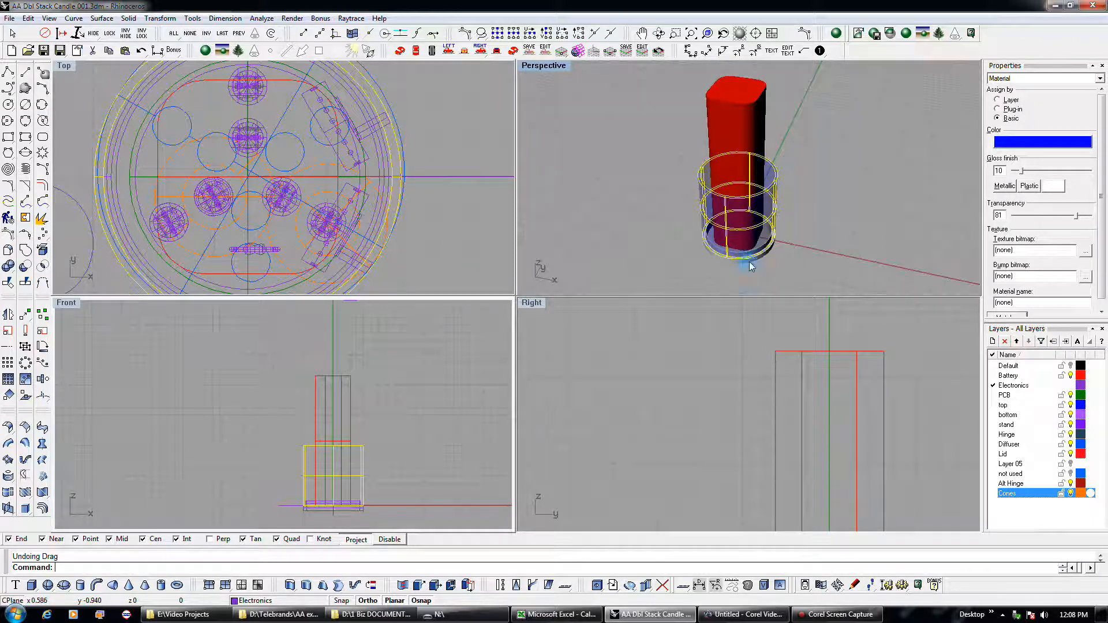
Step: Highlight the base ring under the housing tube, inspect its profile in the front view and clear the selection
{"action": "left_click", "coordinate": [749, 262]}
{"action": "left_click", "coordinate": [734, 282]}
{"action": "left_click", "coordinate": [741, 269]}
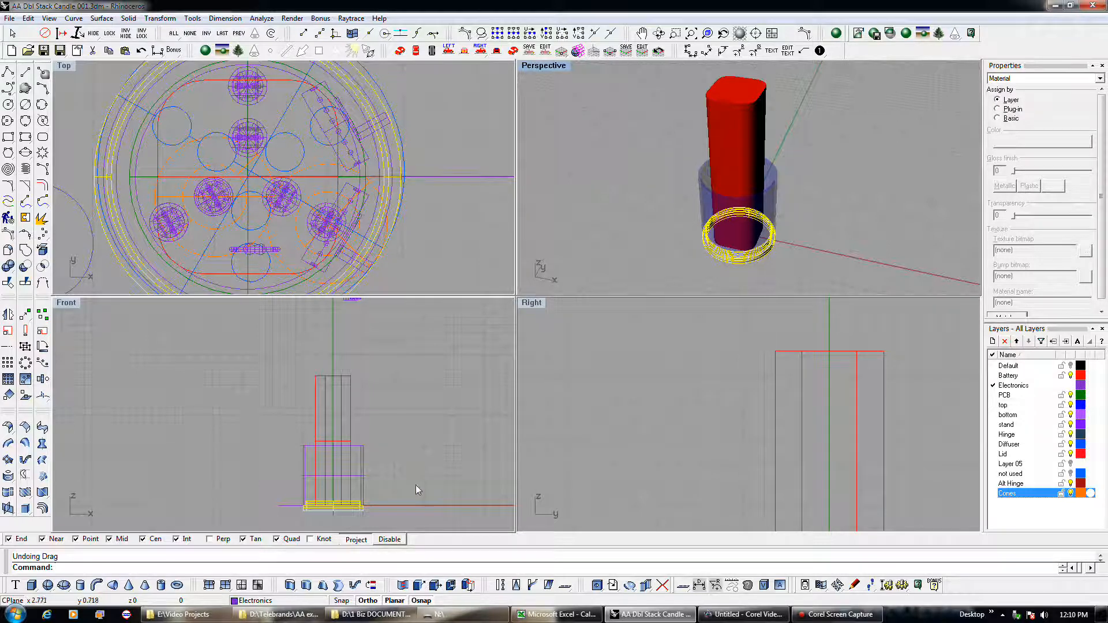
{"action": "right_click_drag", "start_coordinate": [415, 484], "coordinate": [417, 401]}
{"action": "scroll", "coordinate": [348, 431], "scroll_direction": "up", "scroll_amount": 8}
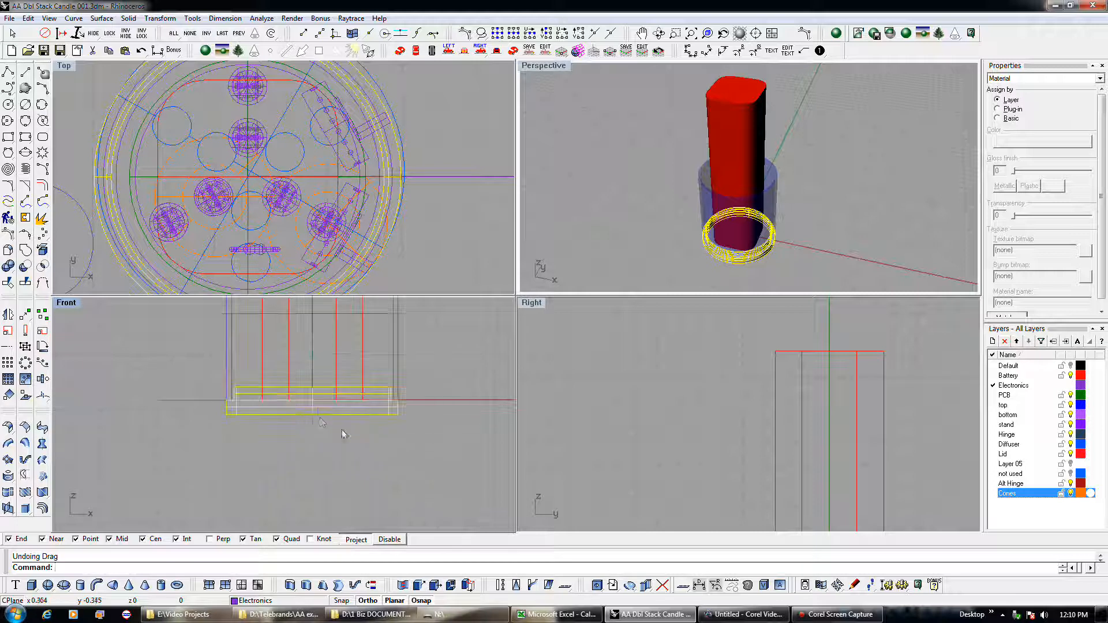
{"action": "scroll", "coordinate": [317, 419], "scroll_direction": "up", "scroll_amount": 2}
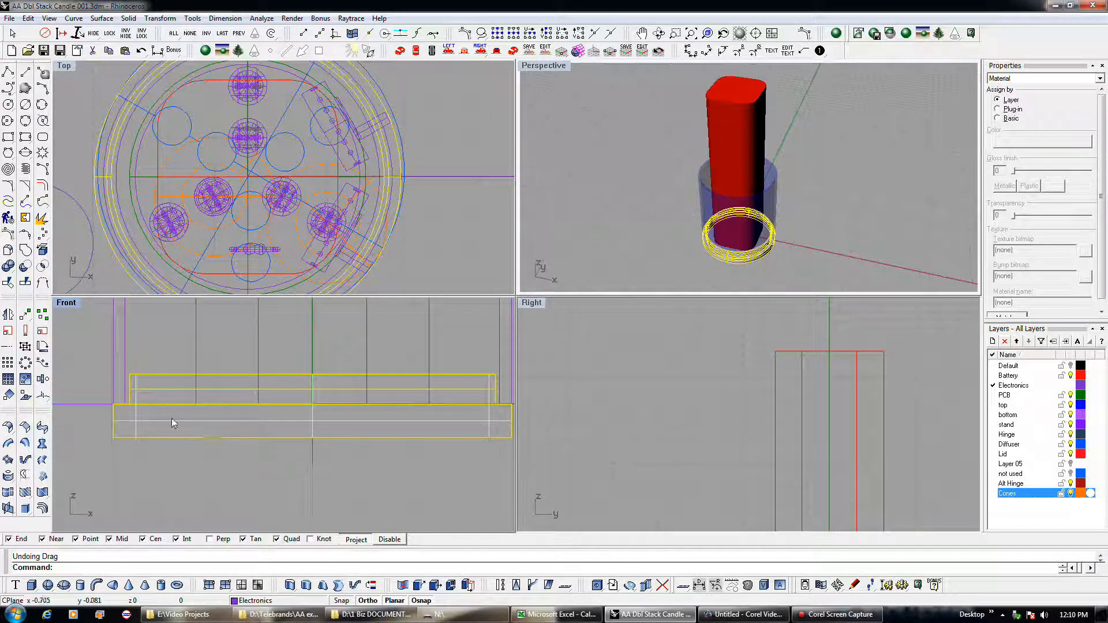
{"action": "left_click", "coordinate": [233, 453]}
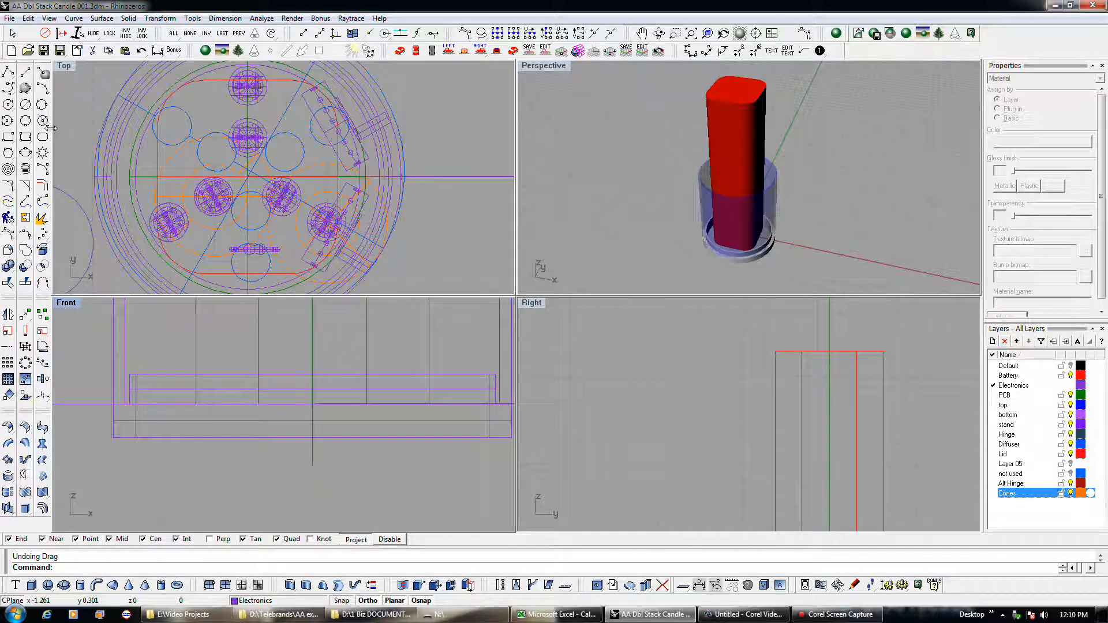
{"action": "left_click", "coordinate": [22, 138]}
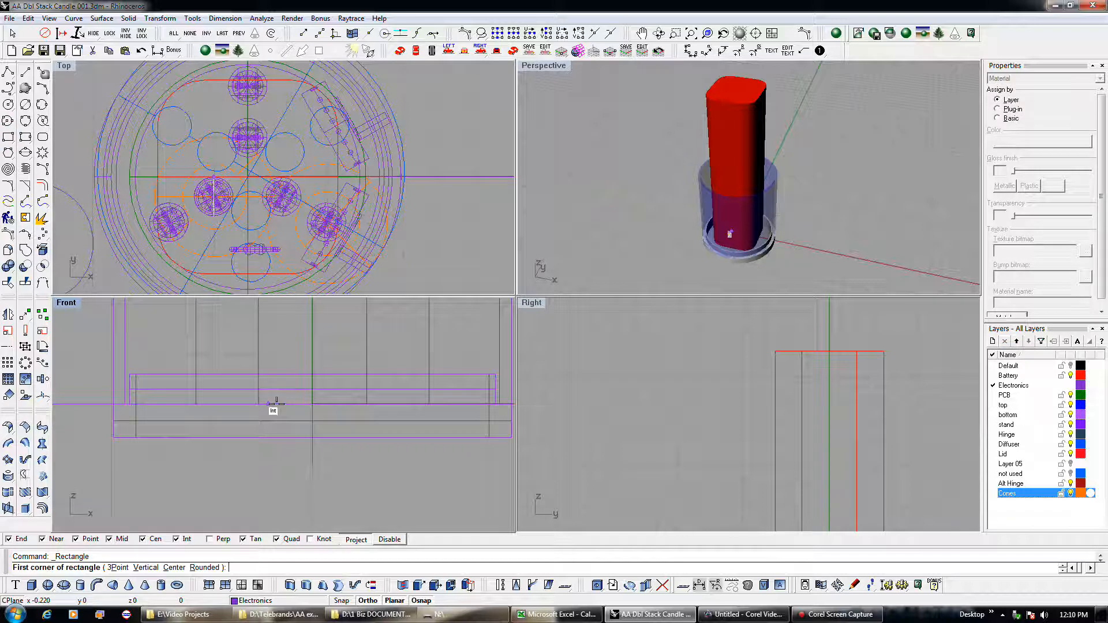
{"action": "scroll", "coordinate": [276, 402], "scroll_direction": "down", "scroll_amount": 1}
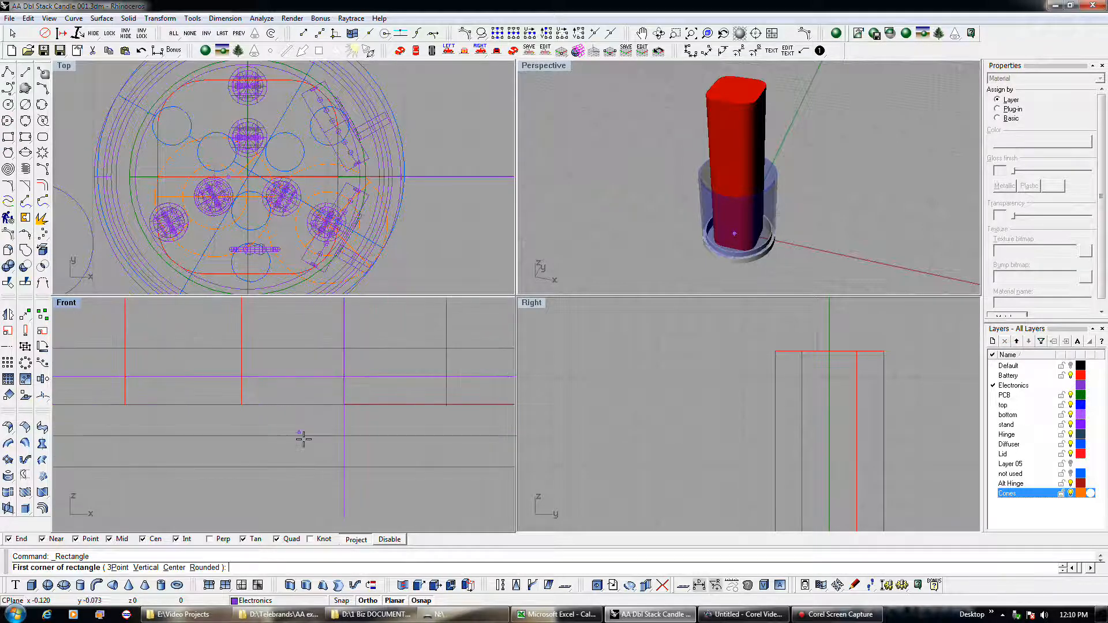
{"action": "scroll", "coordinate": [287, 430], "scroll_direction": "down", "scroll_amount": 1}
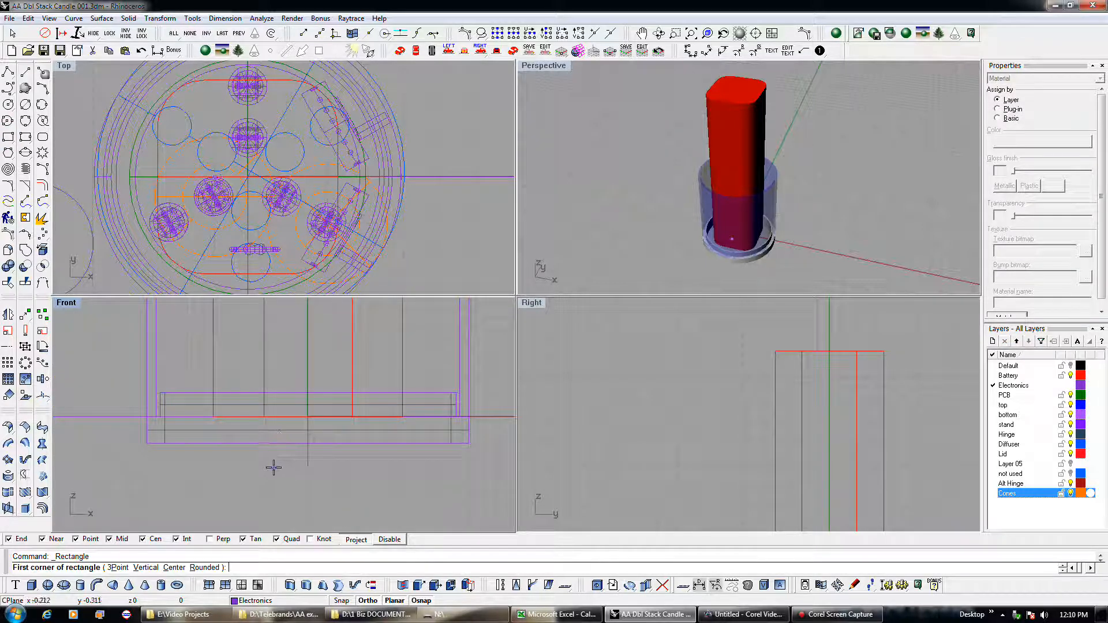
Step: Draw a closed rectangular polyline 0.3 wide and 0.12 high just below the base ring near the centre axis in the front view
{"action": "left_click", "coordinate": [23, 81]}
{"action": "left_click", "coordinate": [285, 478]}
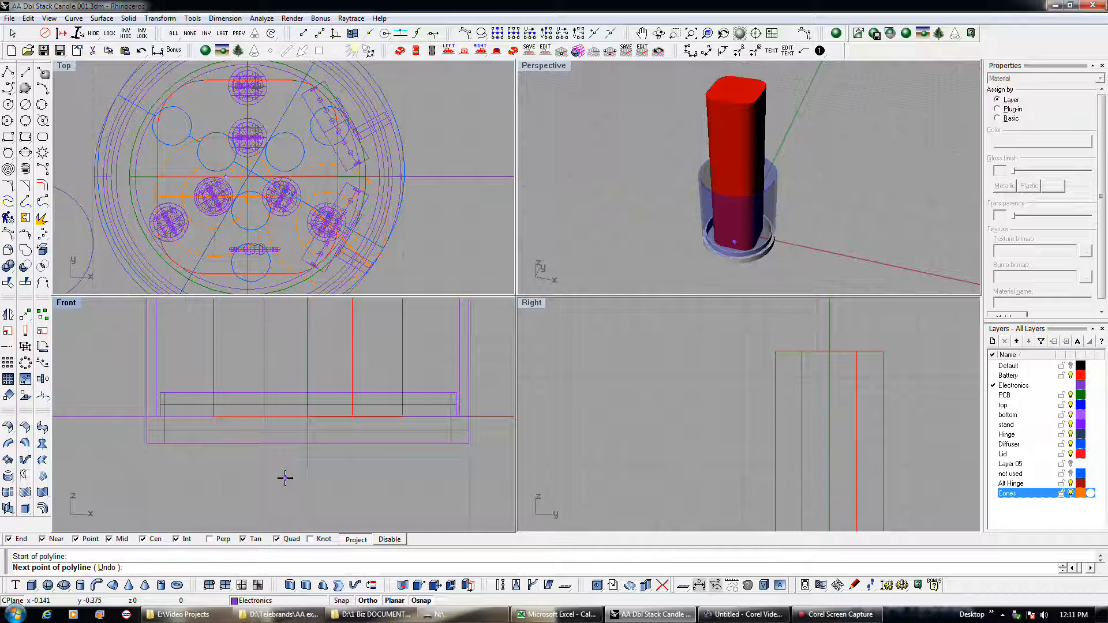
{"action": "type", "text": ".3"}
{"action": "key", "text": "Return"}
{"action": "left_click", "coordinate": [285, 478]}
{"action": "left_click", "coordinate": [333, 475]}
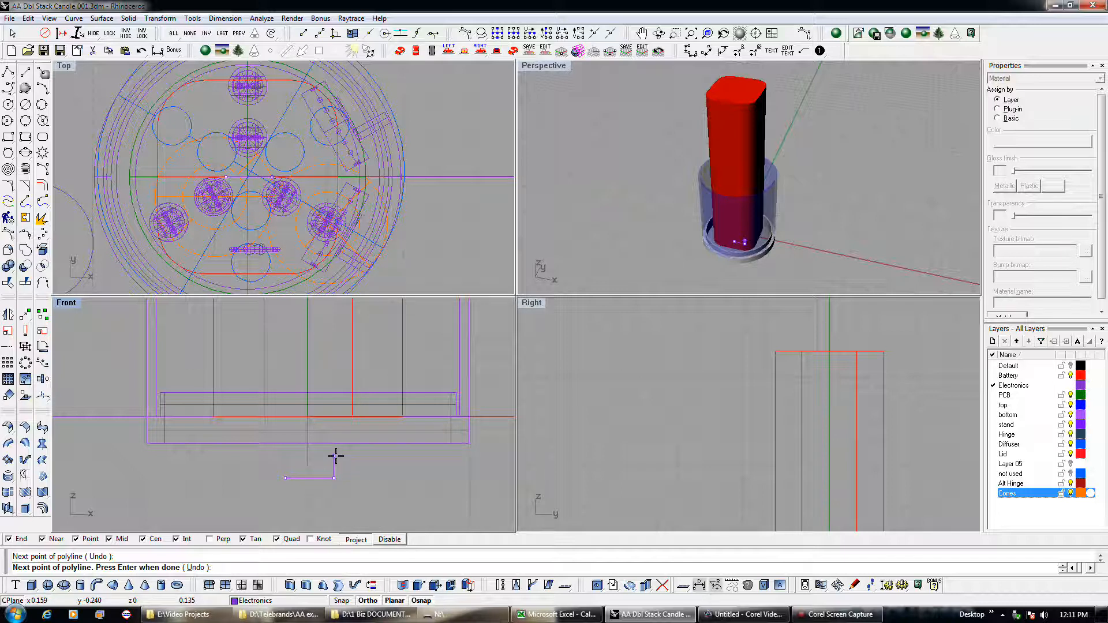
{"action": "type", "text": "12"}
{"action": "key", "text": "Return"}
{"action": "left_click", "coordinate": [336, 456]}
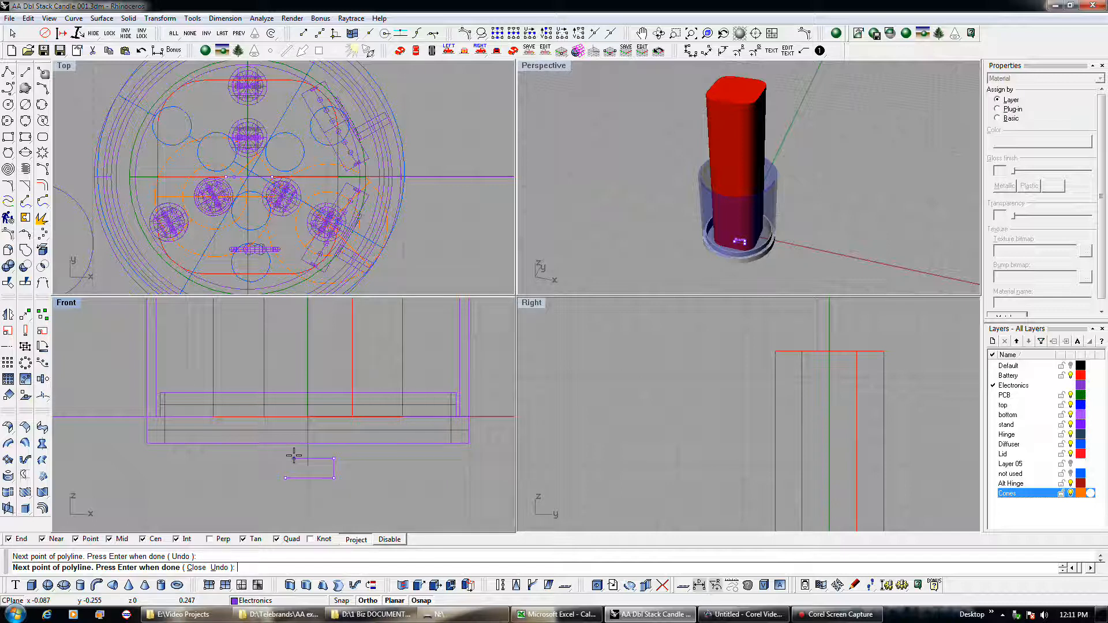
{"action": "left_click", "coordinate": [293, 455]}
{"action": "left_click", "coordinate": [282, 478]}
Step: Highlight the small rectangle and the base ring above it in turn to compare them in the front view
{"action": "scroll", "coordinate": [313, 476], "scroll_direction": "up", "scroll_amount": 5}
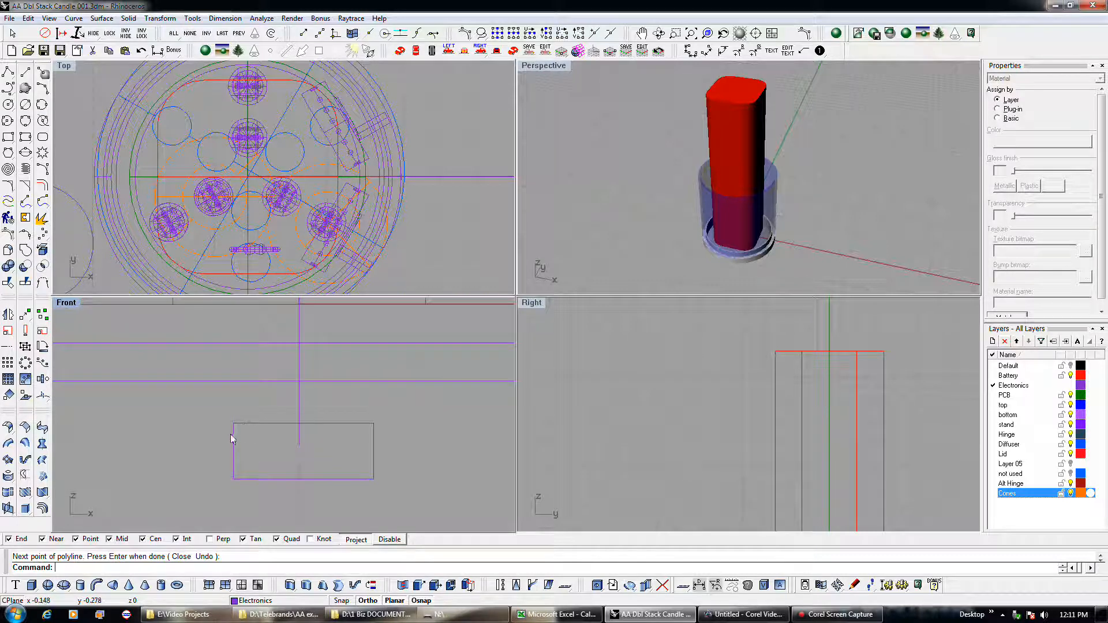
{"action": "left_click", "coordinate": [233, 439]}
{"action": "scroll", "coordinate": [247, 439], "scroll_direction": "down", "scroll_amount": 3}
{"action": "left_click", "coordinate": [317, 418]}
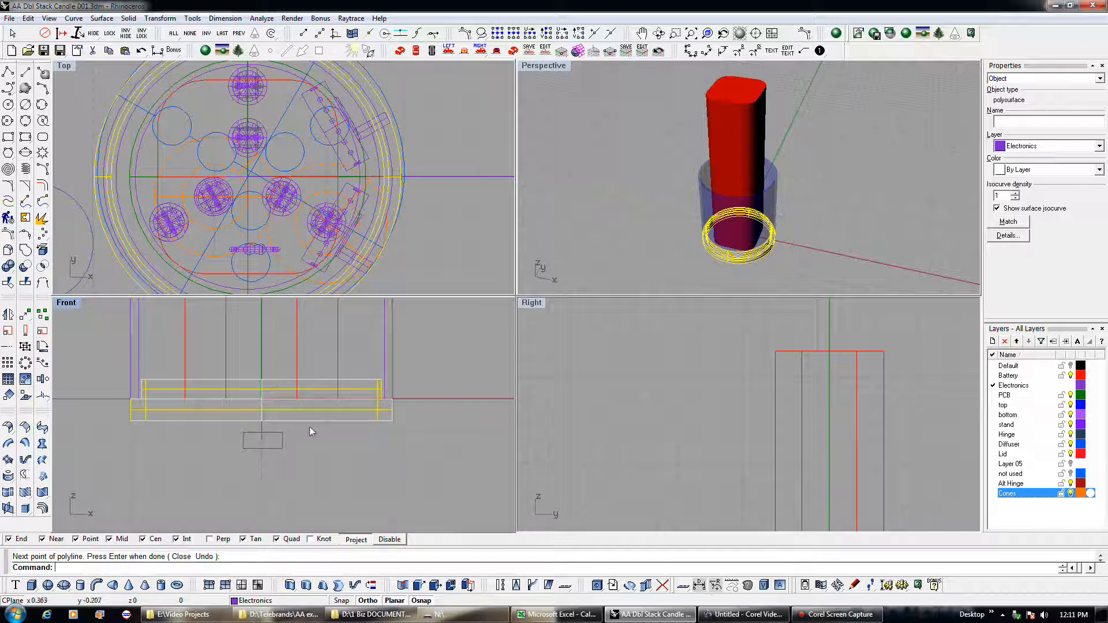
Step: Chamfer the lower left corner of the small rectangle with both distances set to 0.05
{"action": "scroll", "coordinate": [277, 446], "scroll_direction": "up", "scroll_amount": 5}
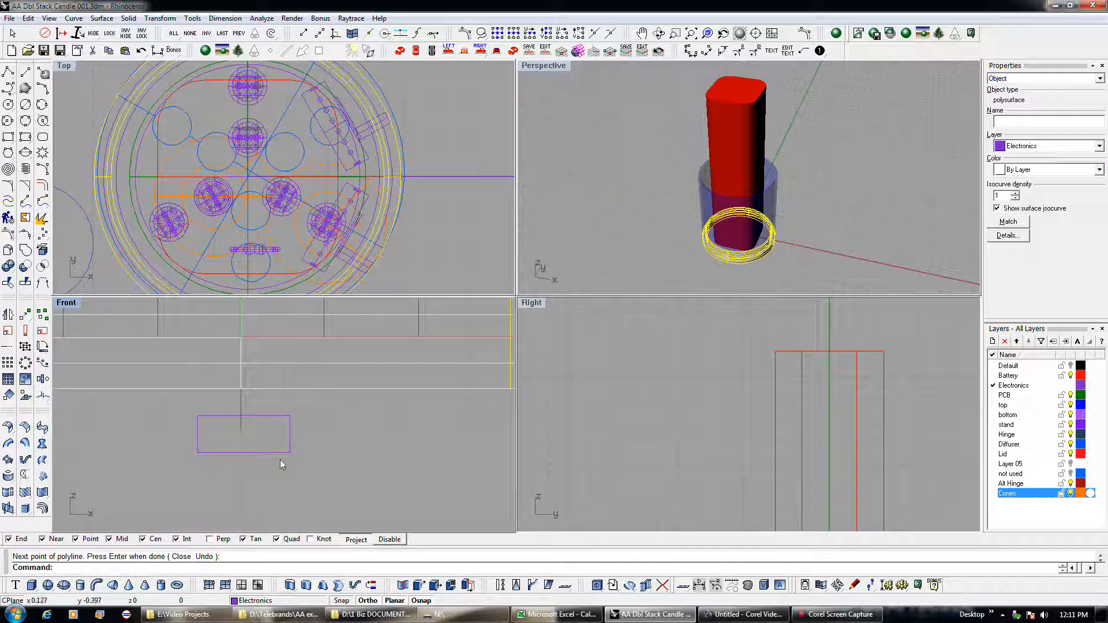
{"action": "left_click", "coordinate": [27, 189]}
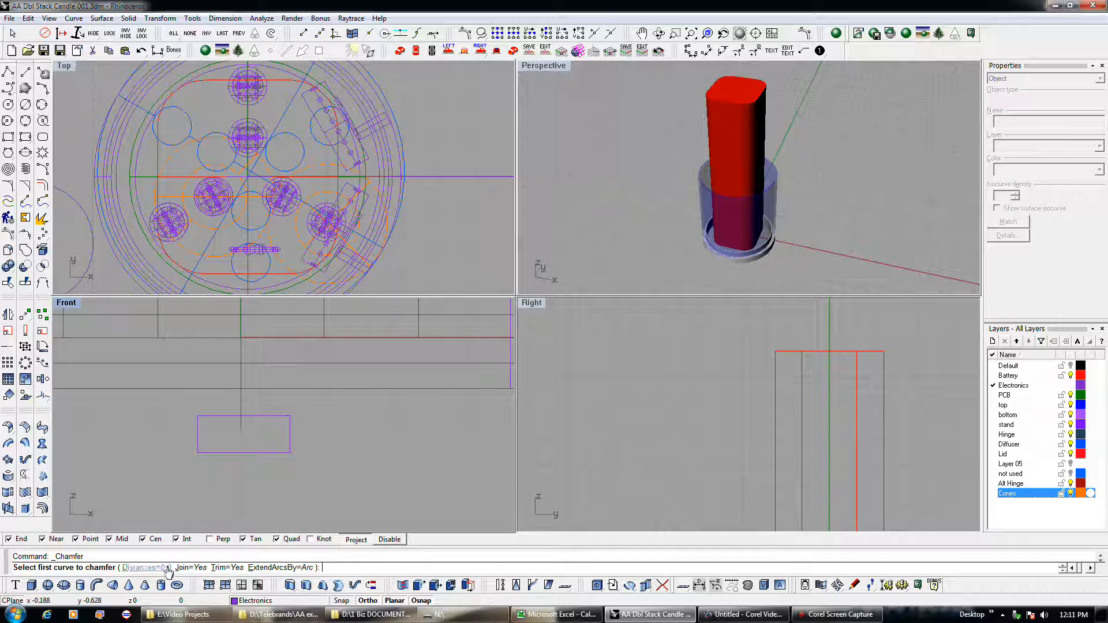
{"action": "left_click", "coordinate": [146, 568]}
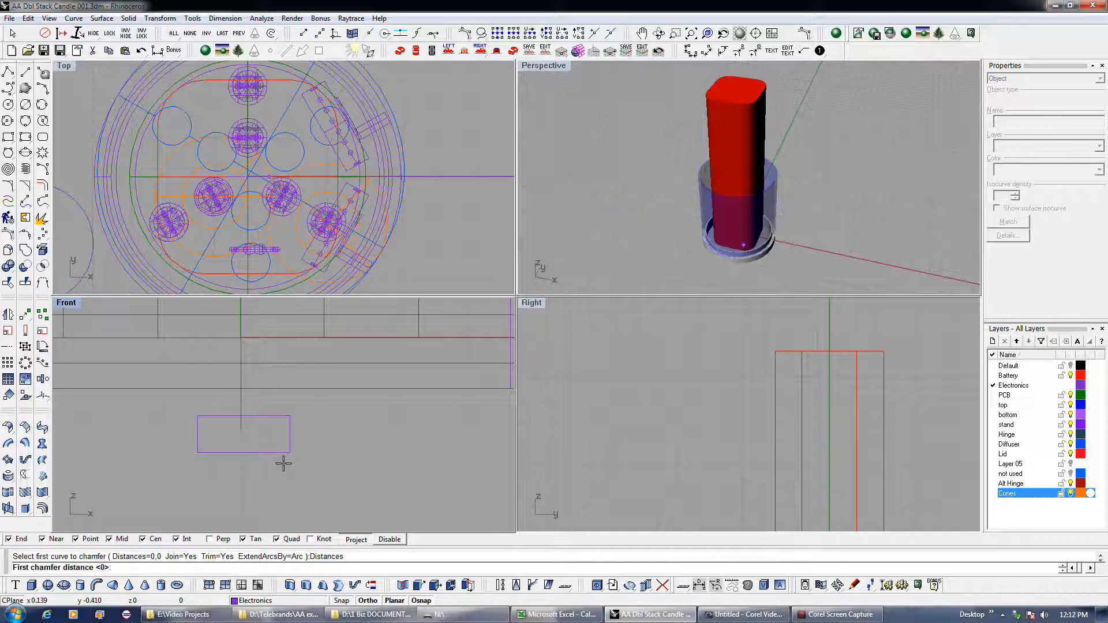
{"action": "type", "text": ".05"}
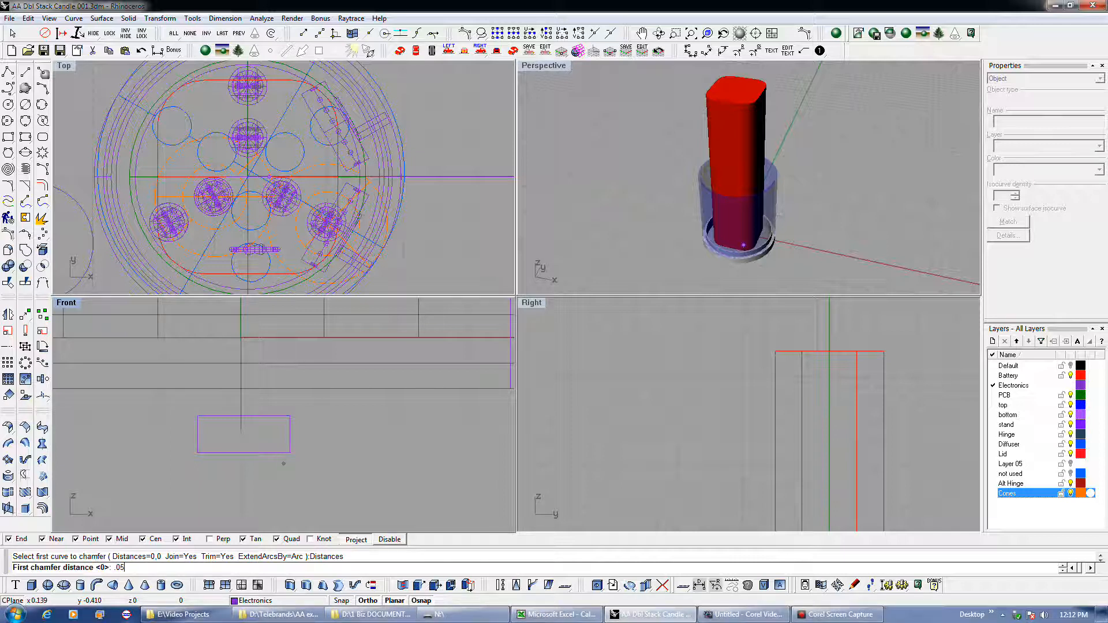
{"action": "key", "text": "Return"}
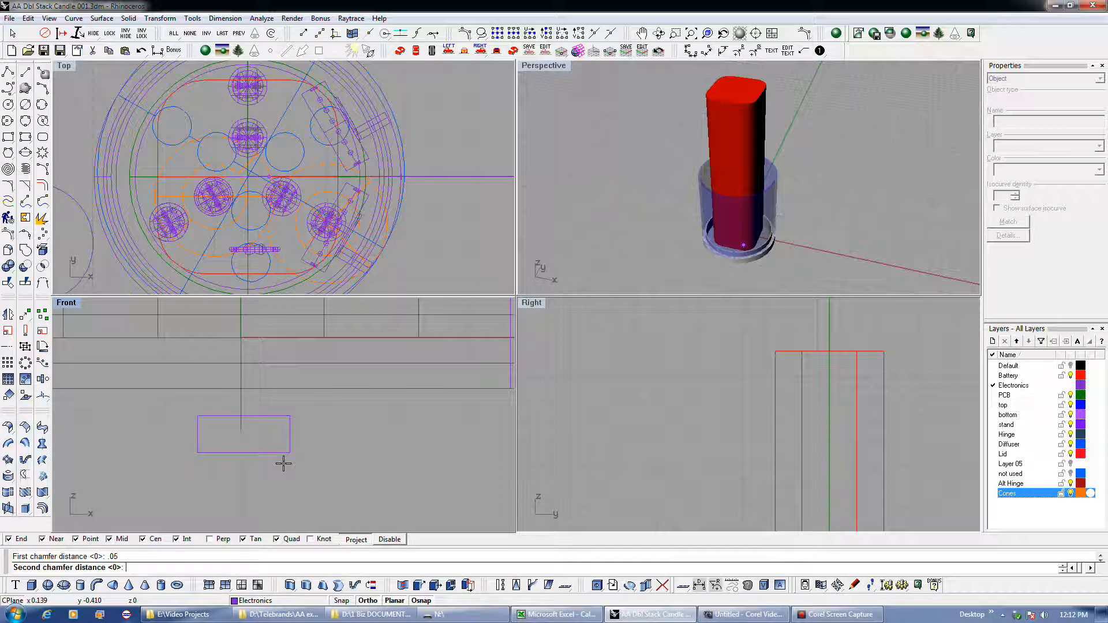
{"action": "type", "text": ".05"}
{"action": "key", "text": "Return"}
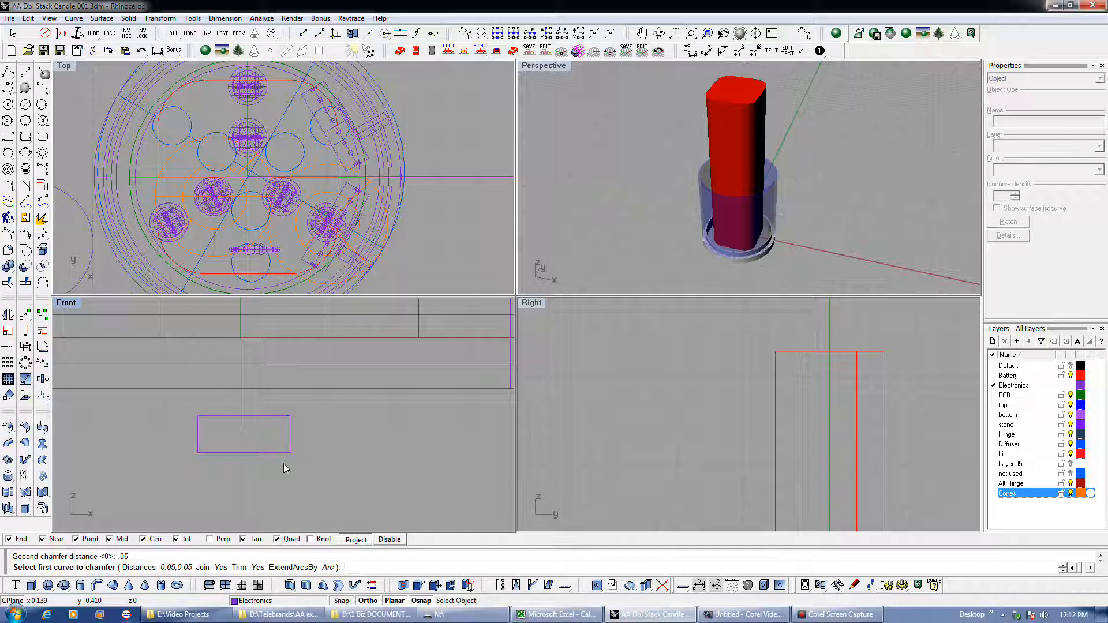
{"action": "left_click", "coordinate": [200, 442]}
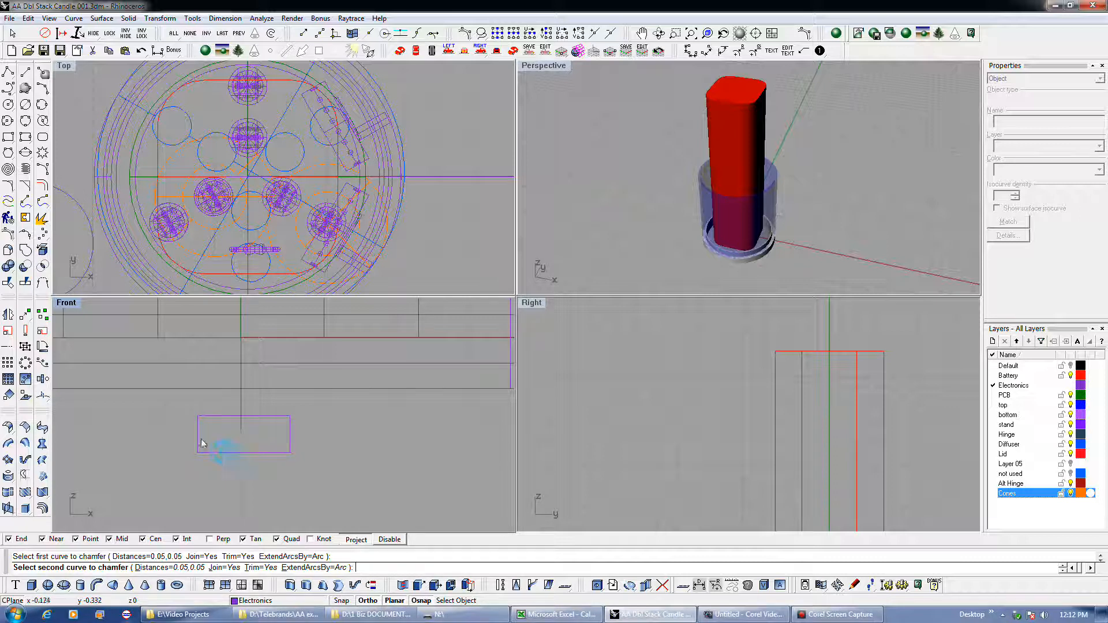
{"action": "left_click", "coordinate": [211, 452]}
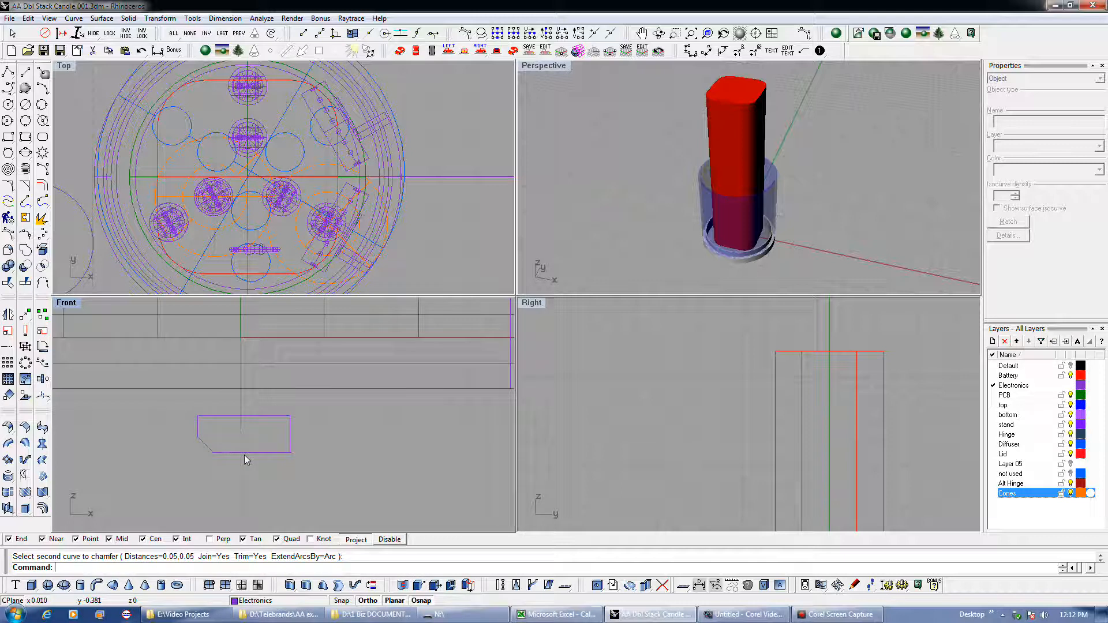
Step: Chamfer the lower right corner of the small rectangle below the base ring with both distances at 0.05
{"action": "right_click", "coordinate": [244, 455]}
{"action": "left_click", "coordinate": [245, 453]}
{"action": "left_click", "coordinate": [291, 433]}
Step: Set both chamfer distances to 0 and apply the chamfer to the small profile's upper left corner
{"action": "left_click", "coordinate": [26, 186]}
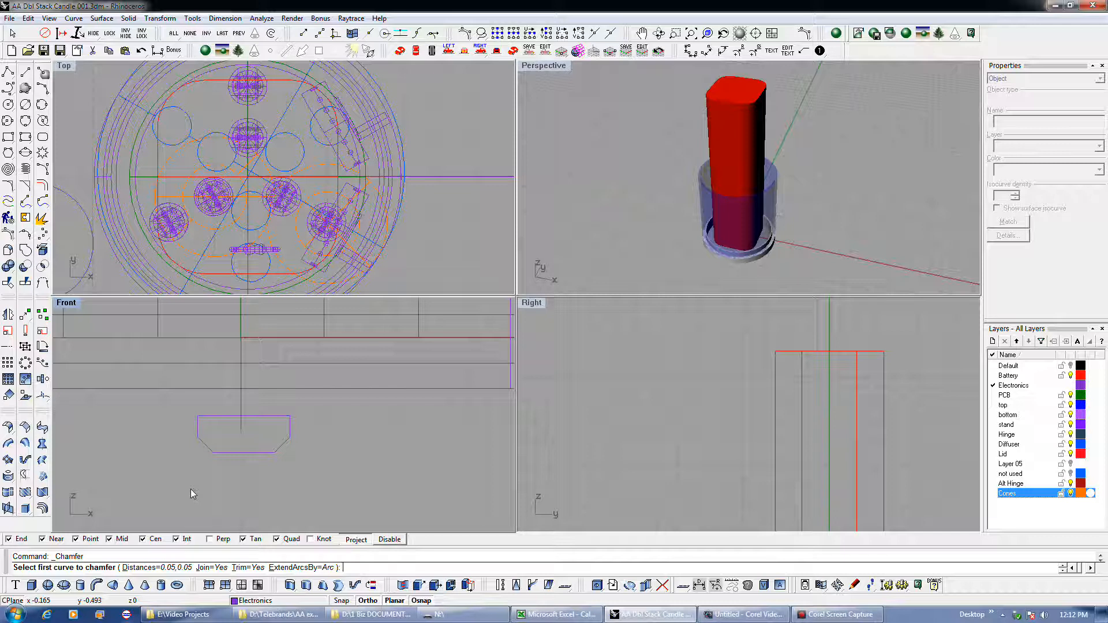
{"action": "left_click", "coordinate": [141, 568]}
{"action": "type", "text": "0"}
{"action": "key", "text": "Return"}
{"action": "type", "text": "0"}
{"action": "key", "text": "Return"}
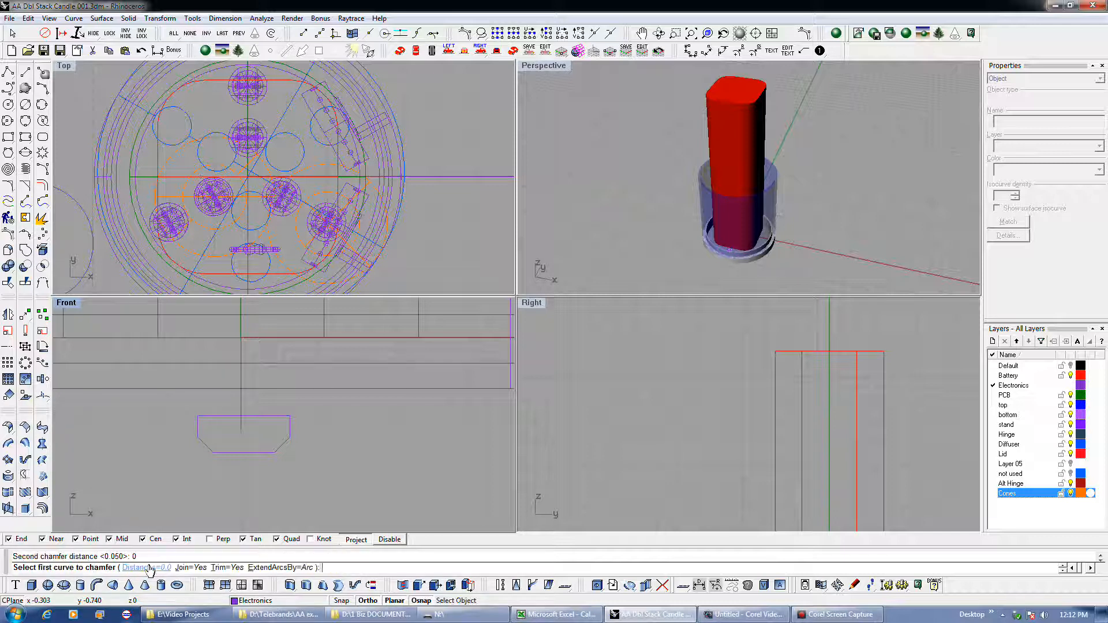
{"action": "left_click", "coordinate": [223, 416]}
{"action": "left_click", "coordinate": [202, 428]}
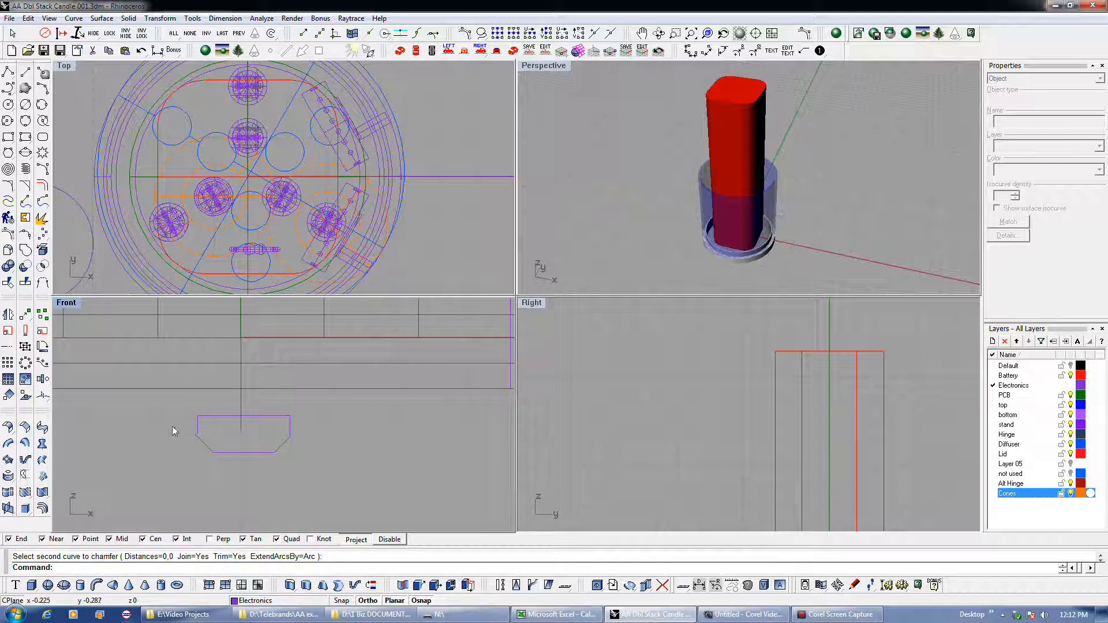
Step: Fillet the upper left and upper right corners of the small profile with a radius of 0.04
{"action": "left_click", "coordinate": [8, 185]}
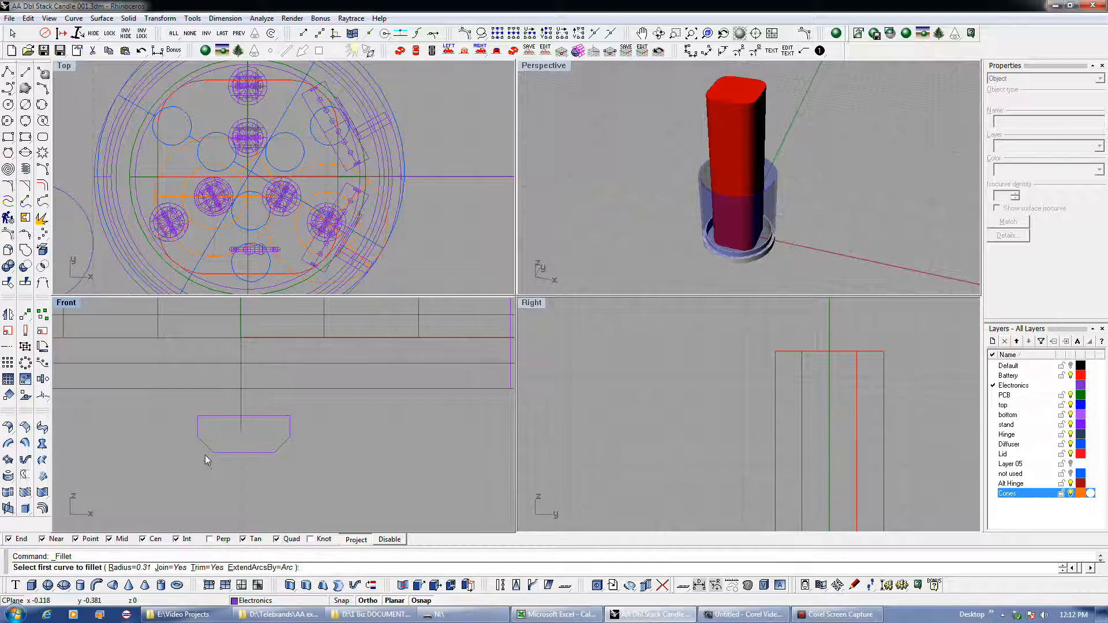
{"action": "scroll", "coordinate": [205, 455], "scroll_direction": "up", "scroll_amount": 3}
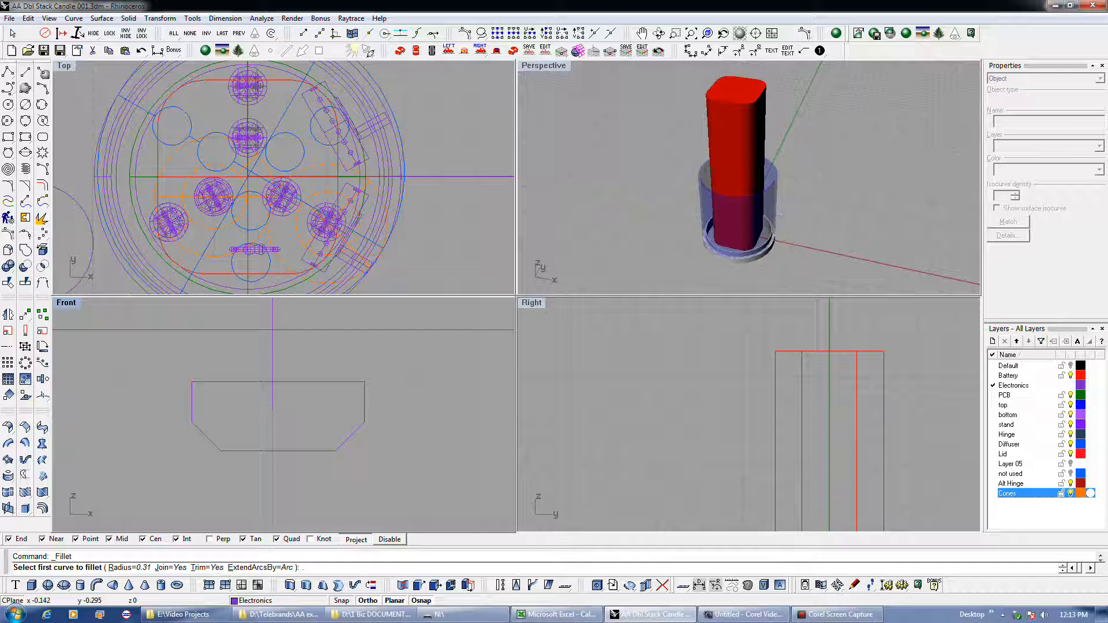
{"action": "type", "text": "04"}
{"action": "key", "text": "Return"}
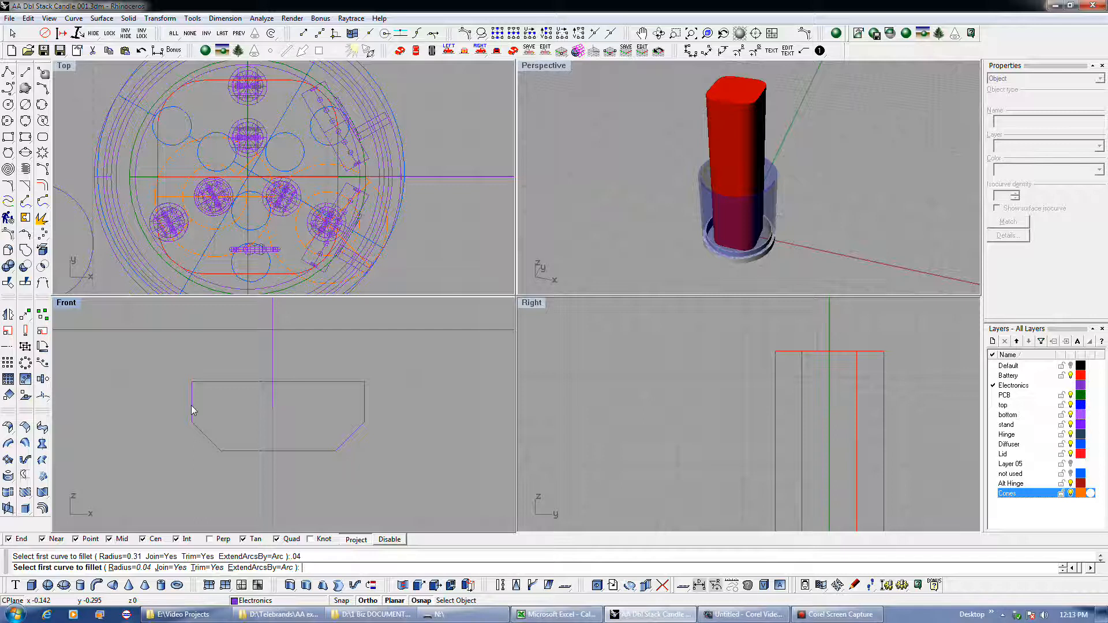
{"action": "left_click", "coordinate": [192, 411]}
{"action": "left_click", "coordinate": [240, 383]}
{"action": "right_click", "coordinate": [246, 383]}
{"action": "left_click", "coordinate": [364, 418]}
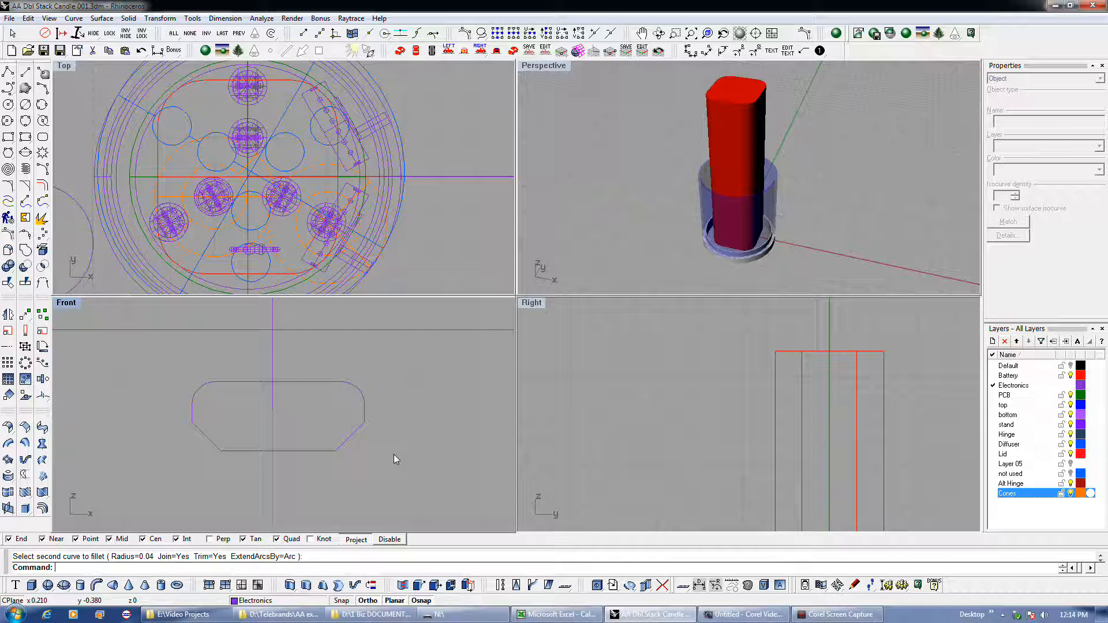
Step: Select the small chamfered and filleted profile curve below the base ring
{"action": "left_click", "coordinate": [362, 418]}
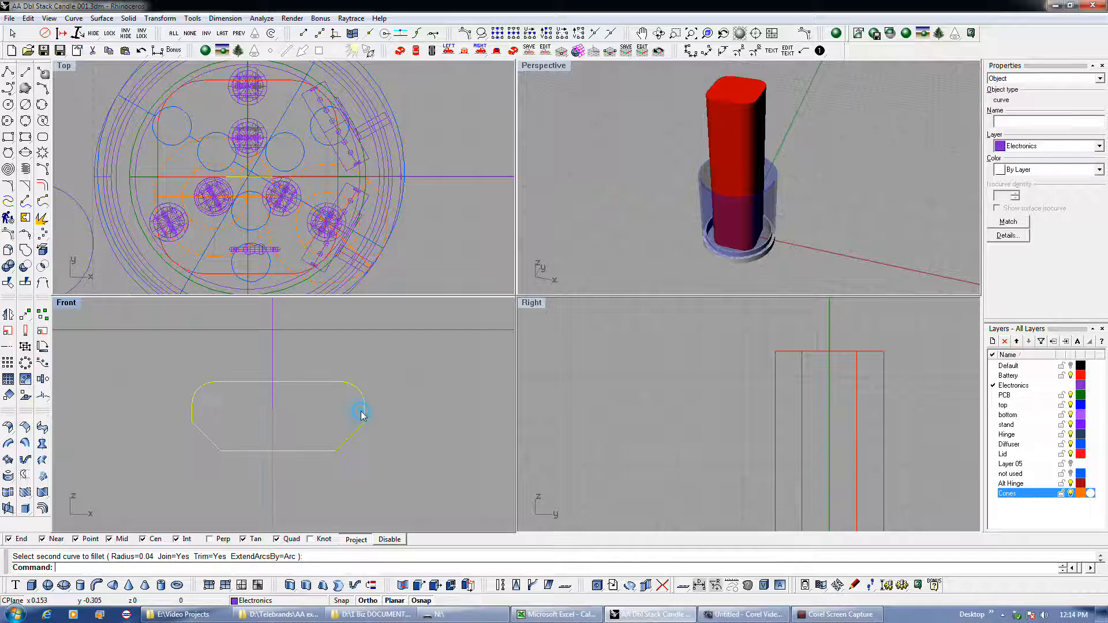
{"action": "scroll", "coordinate": [333, 266], "scroll_direction": "down", "scroll_amount": 2}
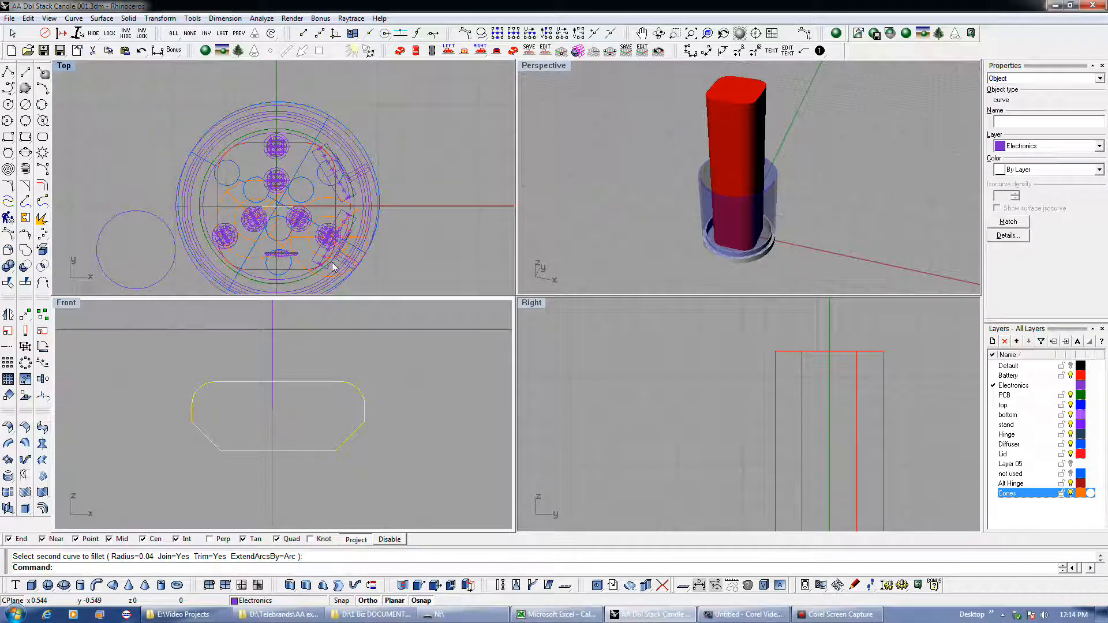